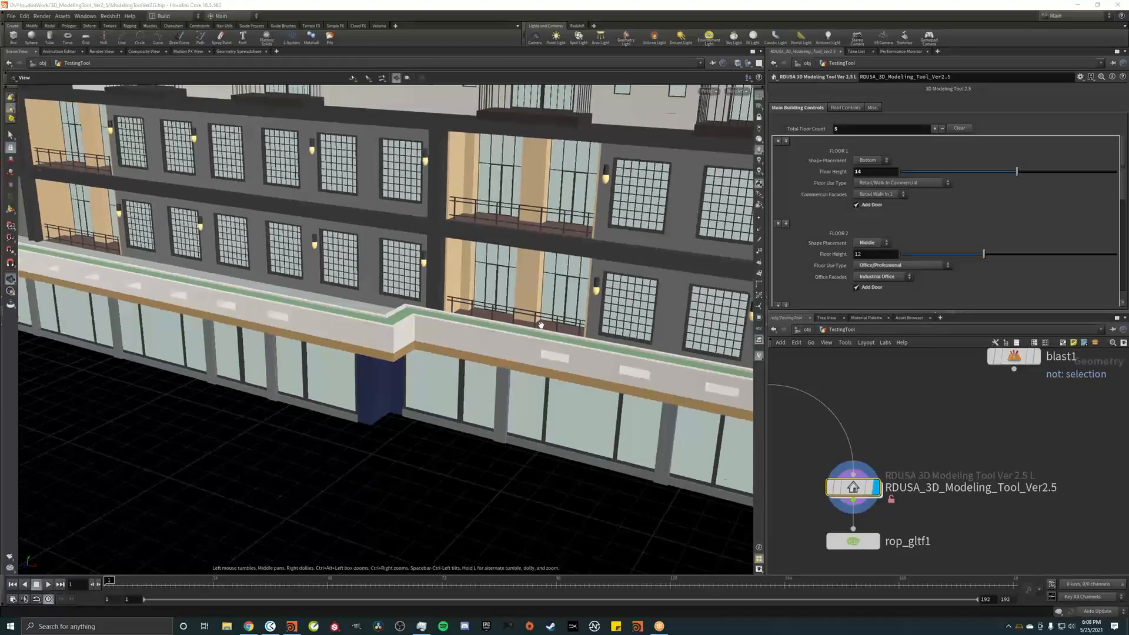
Examine the generated building's facades and roof from several angles and look over the floor settings of the modeling tool
scroll(518, 330, "down", 5)
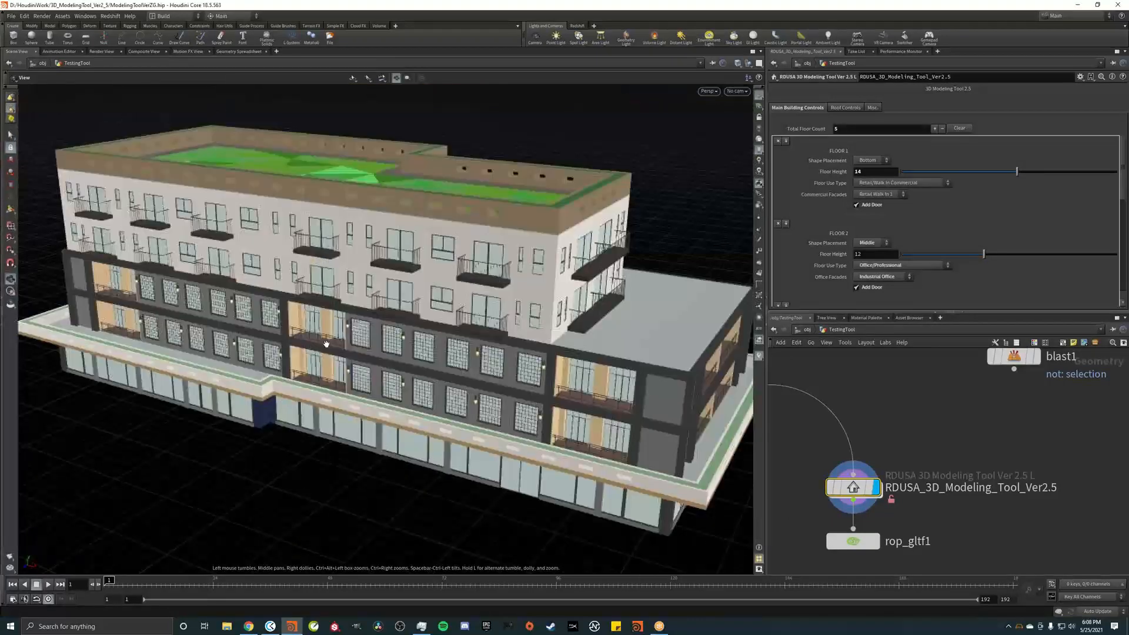
left_click_drag(518, 330, 376, 243)
scroll(401, 304, "up", 5)
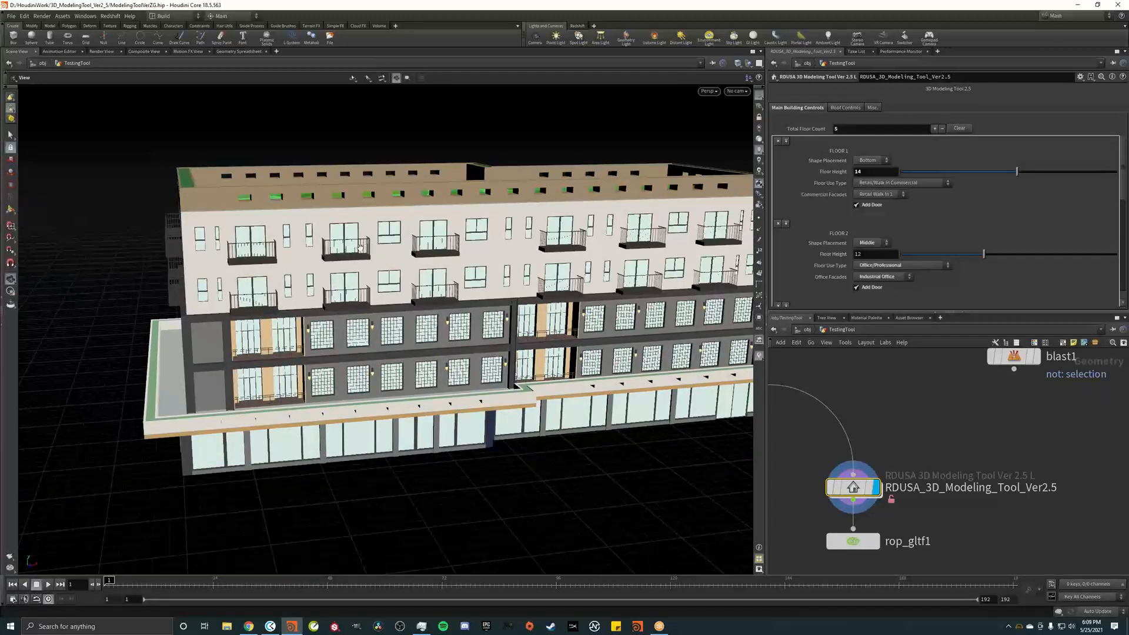
left_click_drag(485, 256, 334, 270)
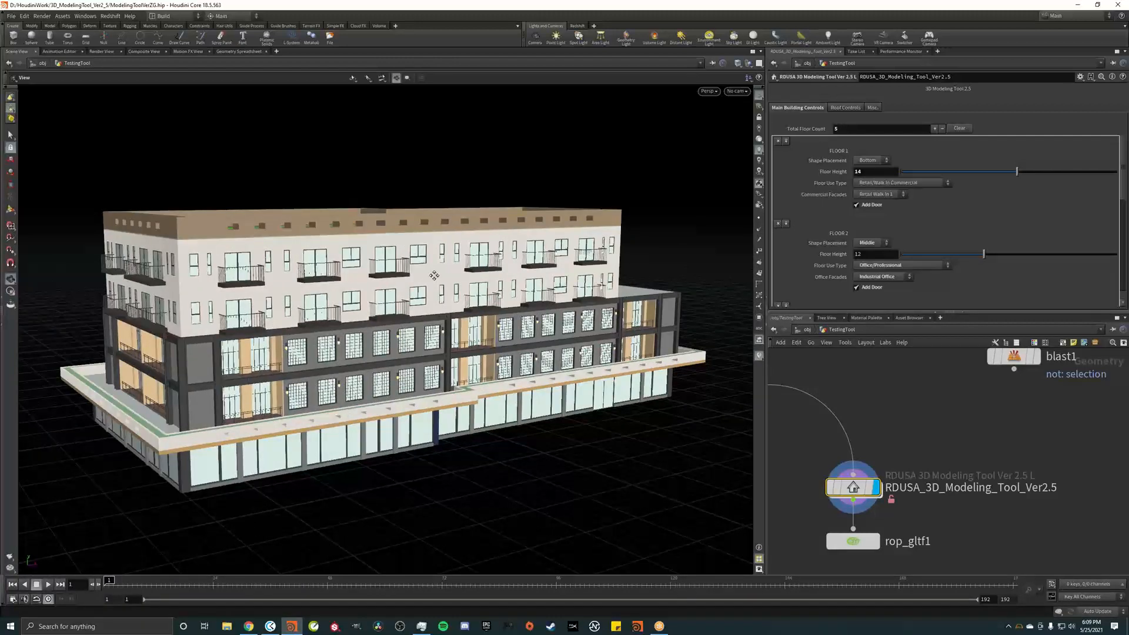
scroll(433, 282, "up", 5)
left_click_drag(438, 313, 330, 314)
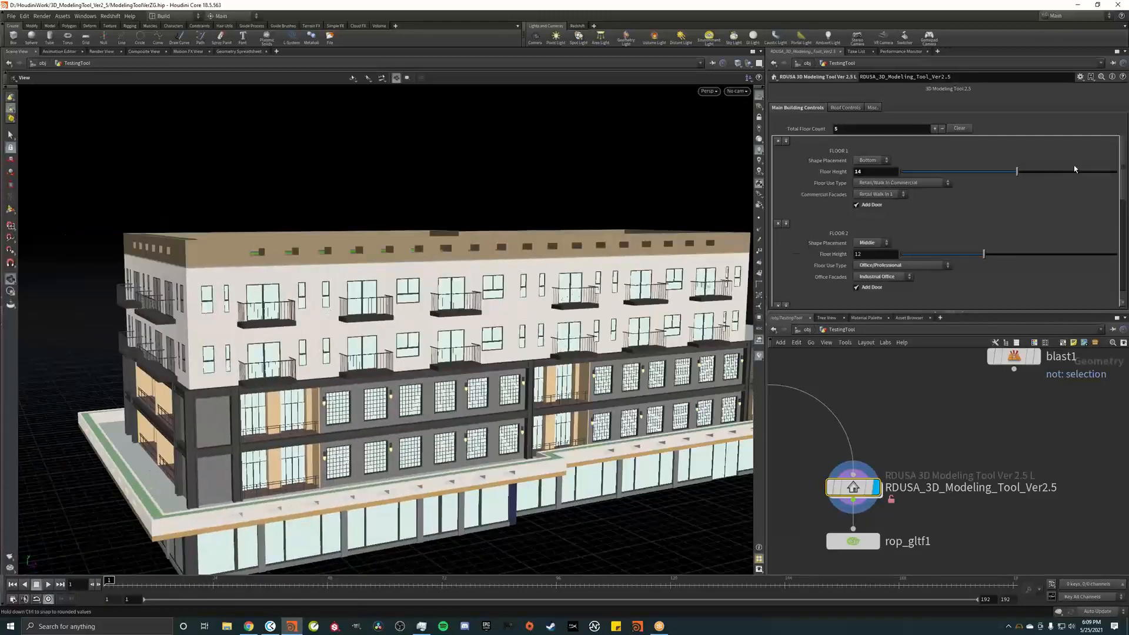
left_click_drag(1123, 154, 1125, 272)
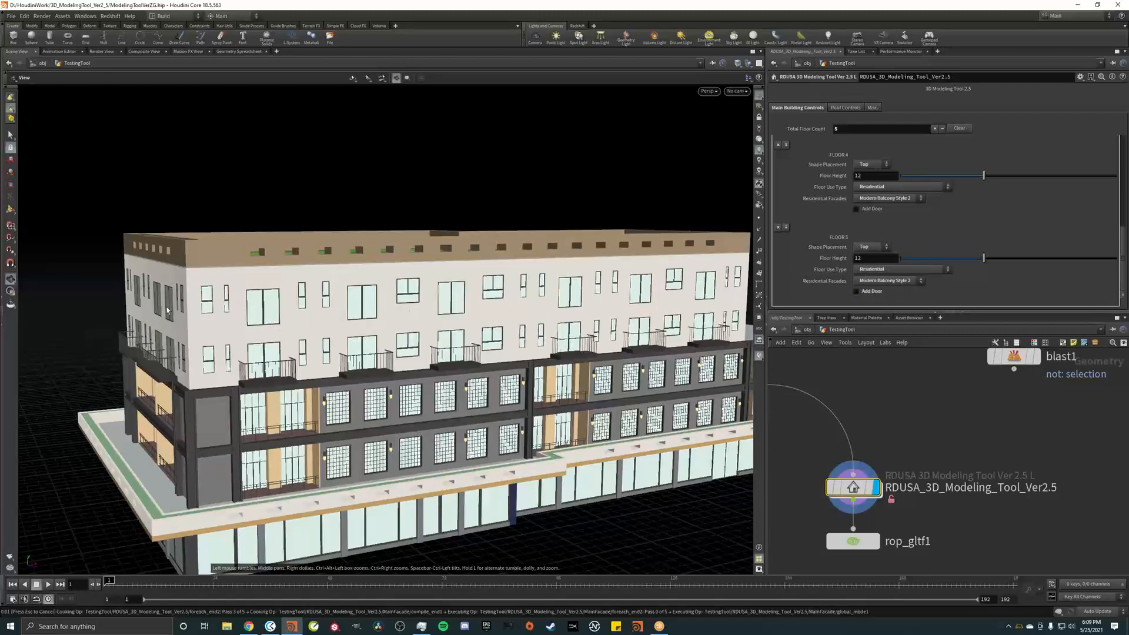
left_click_drag(484, 290, 418, 371)
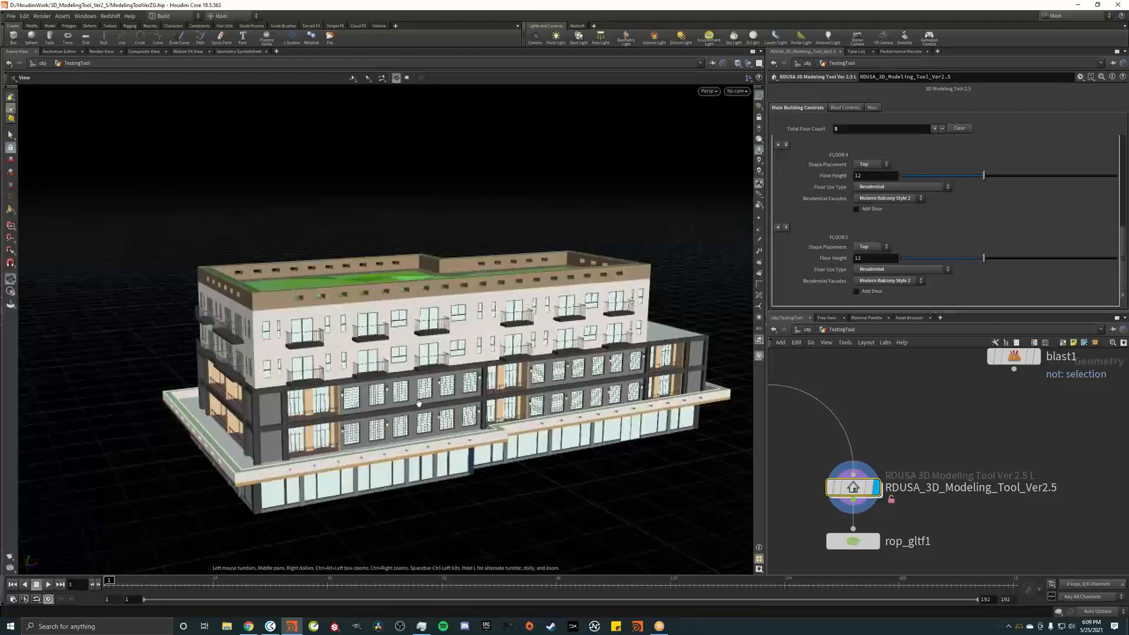
scroll(418, 371, "up", 2)
Set the delete1 node's Building value to 0 and frame the resulting building for inspection
scroll(891, 422, "down", 6)
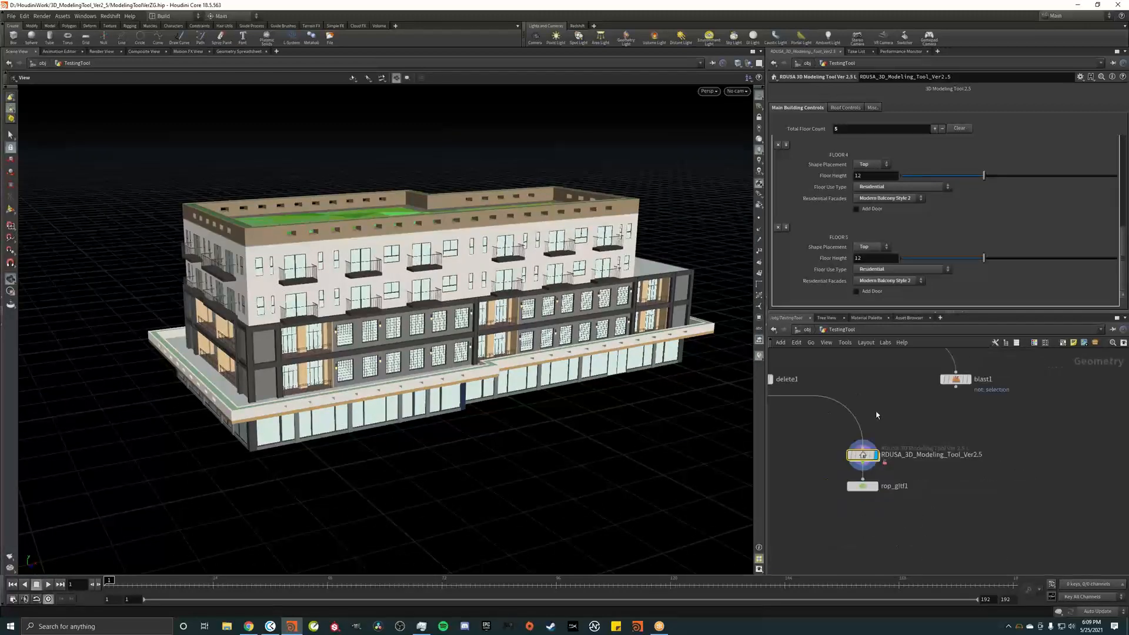
scroll(892, 422, "up", 4)
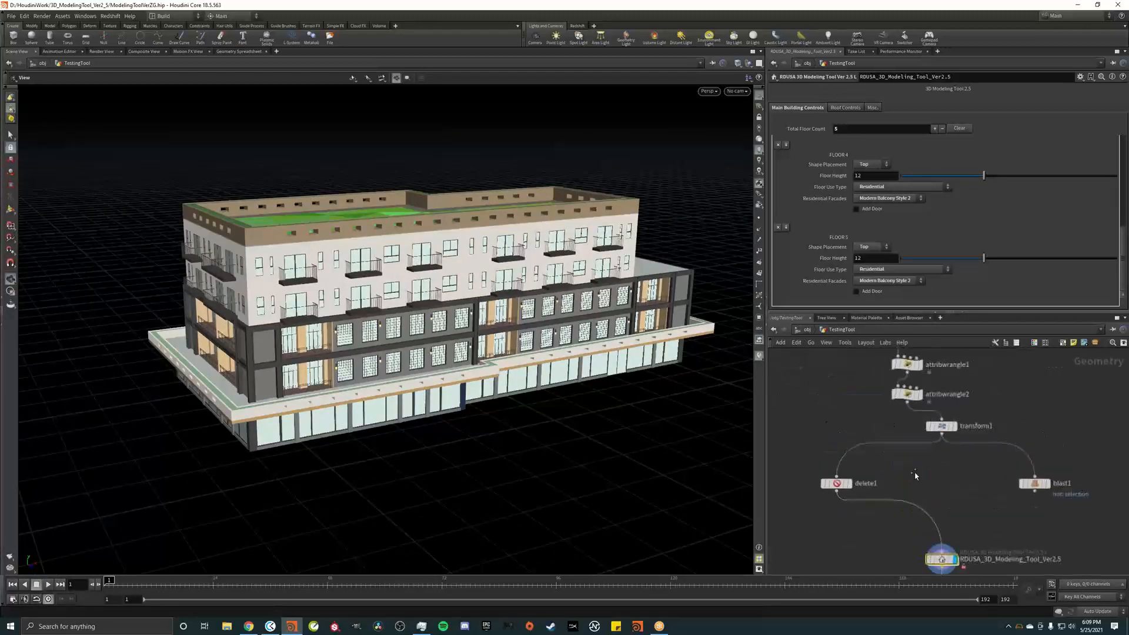
left_click(836, 483)
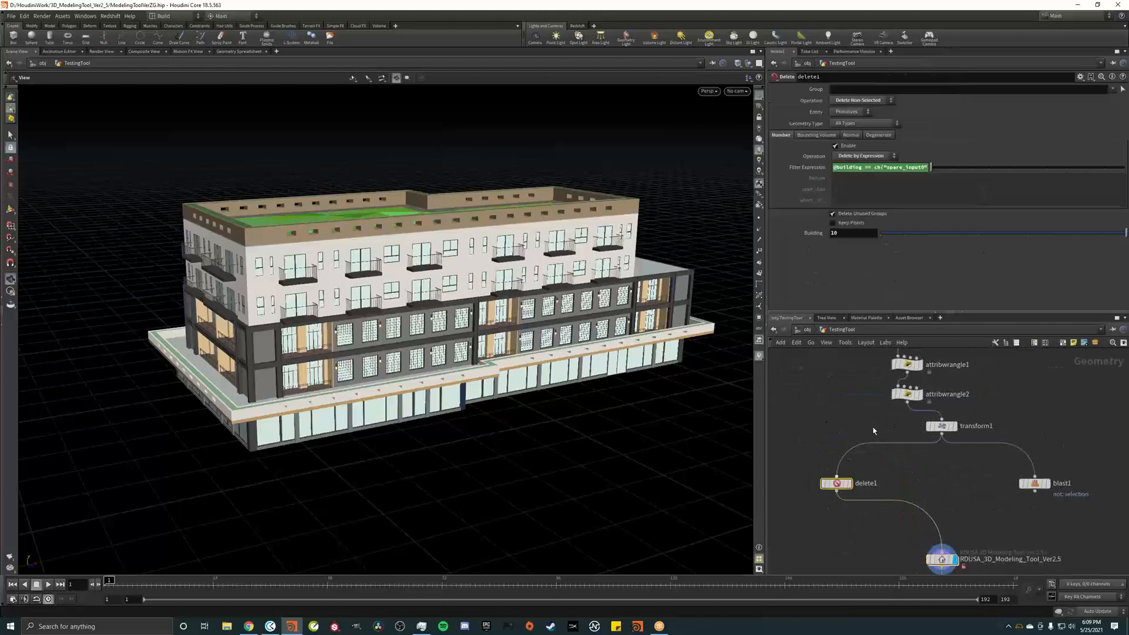
left_click(883, 235)
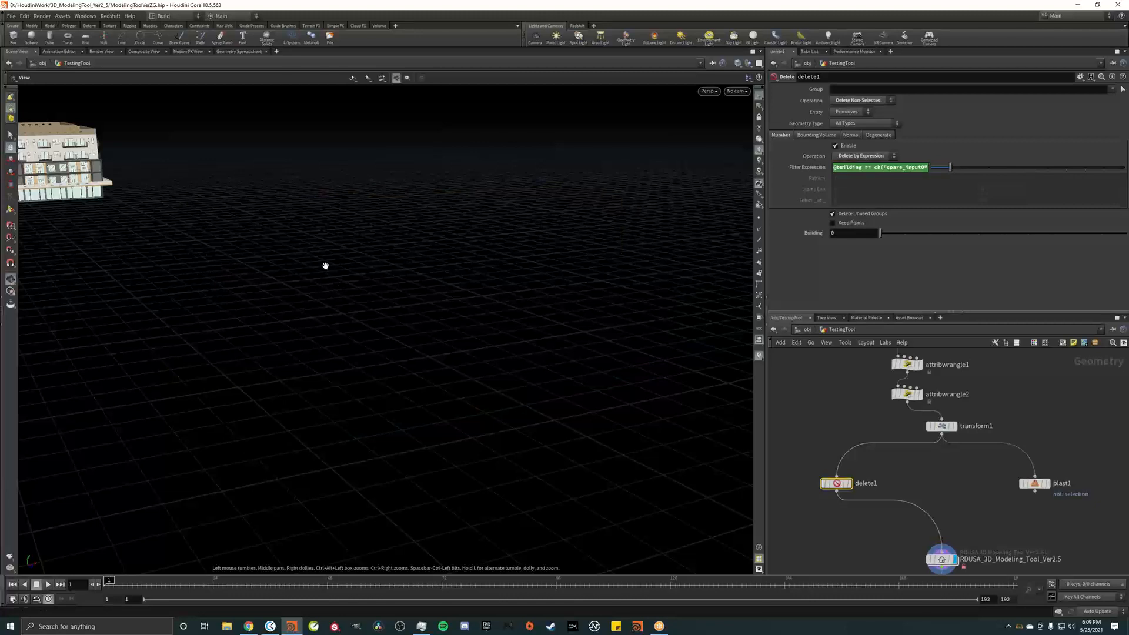
key("g")
left_click_drag(360, 339, 364, 309)
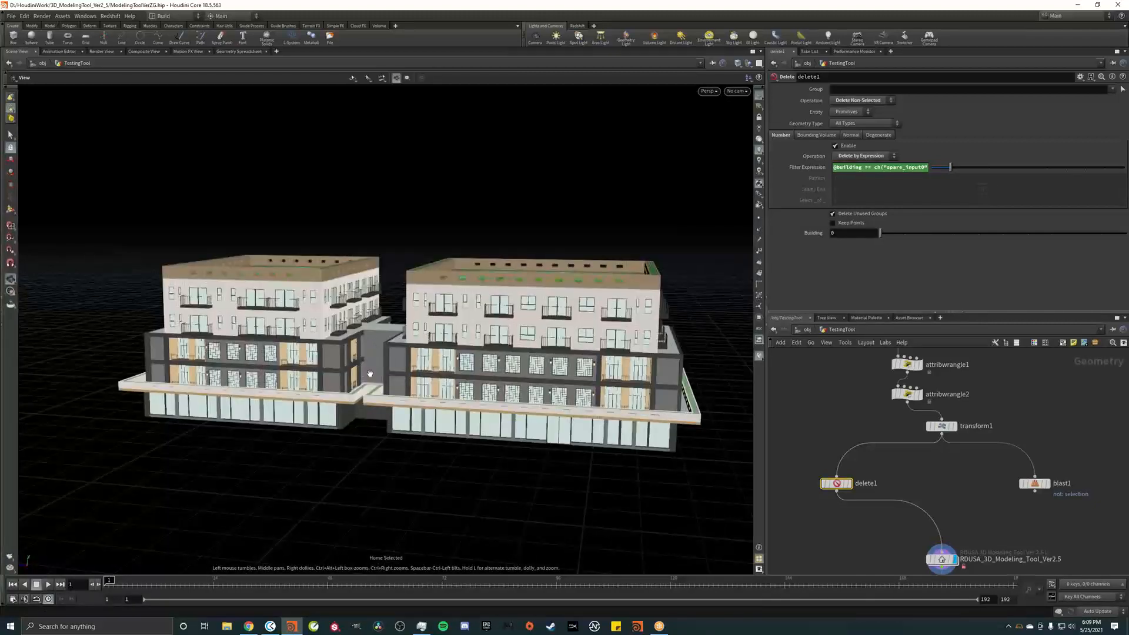
left_click_drag(406, 361, 451, 357)
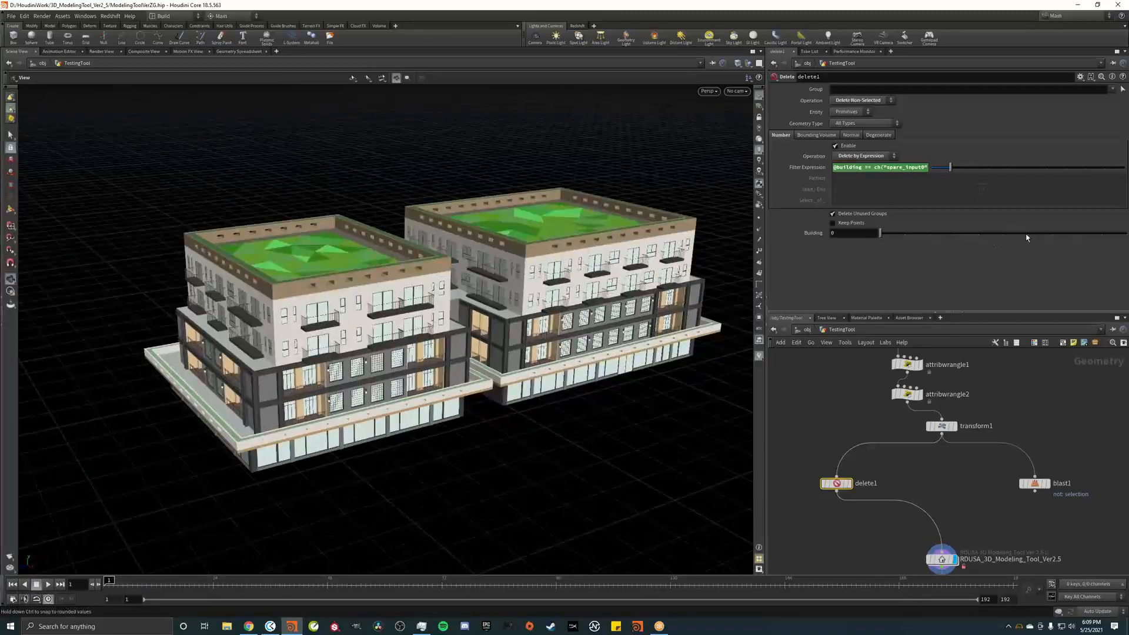
Set the delete1 node's Building value to 7 and frame the resulting building
left_click(1053, 235)
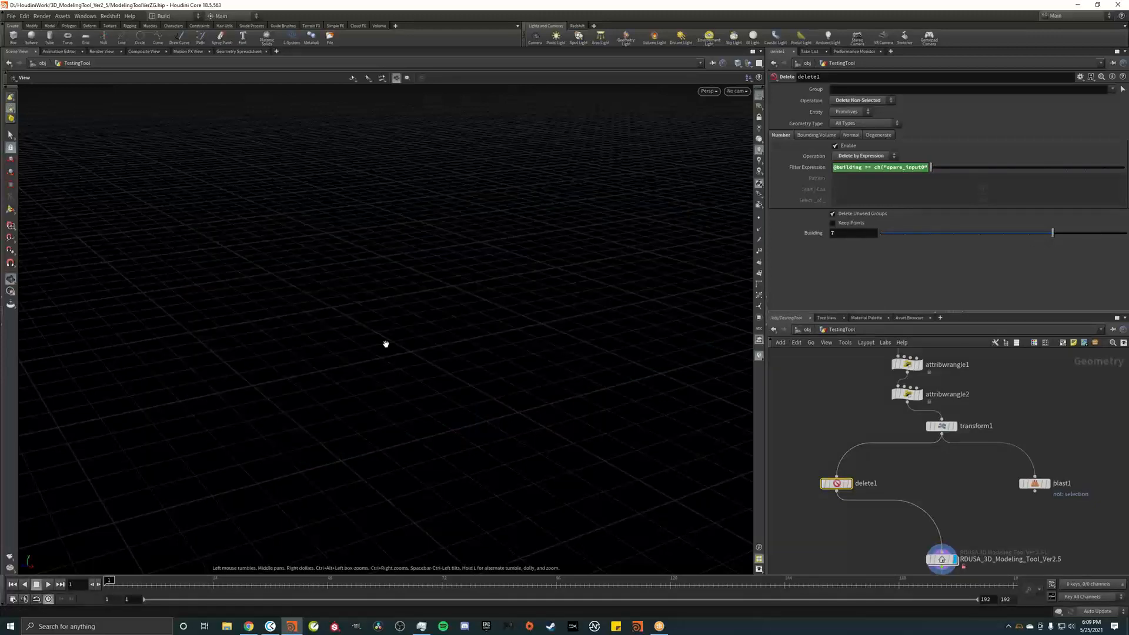
key("g")
left_click_drag(250, 353, 416, 359)
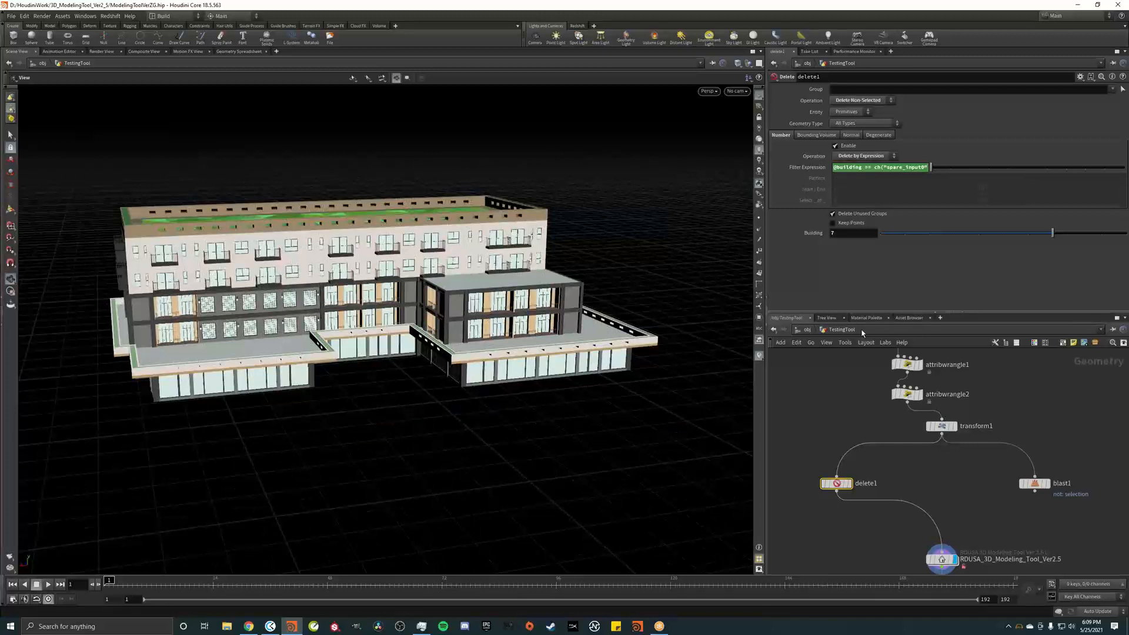
Open the RDUSA_3D_Modeling_Tool_Ver2.5 node's parameters in a floating window and place it above the network and beside the building
middle_click_drag(942, 562, 913, 459)
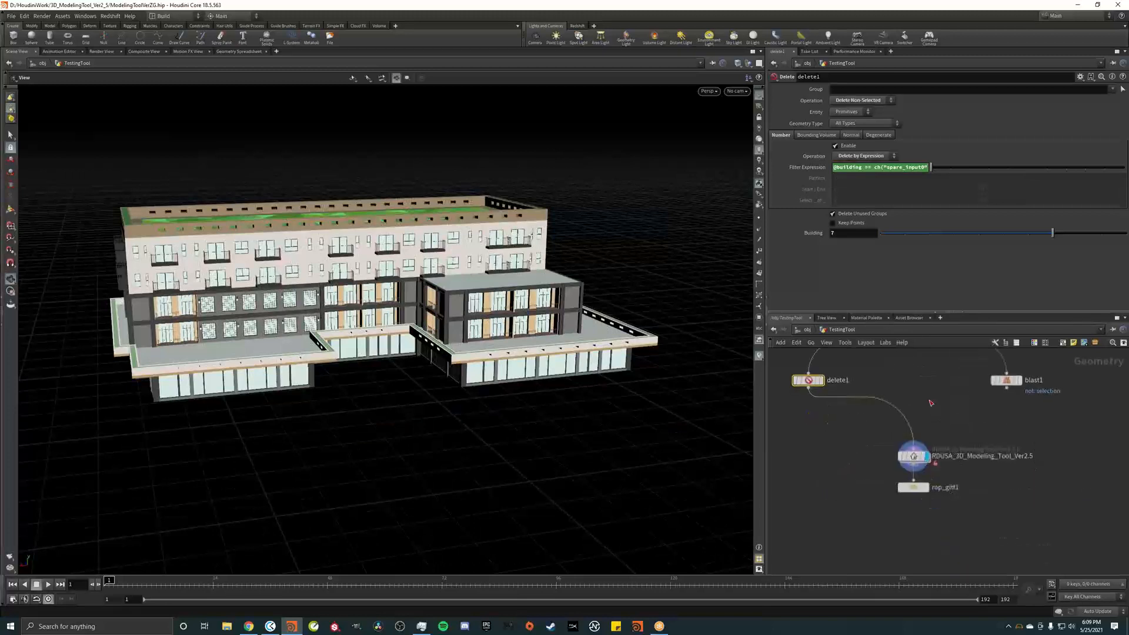
right_click(914, 459)
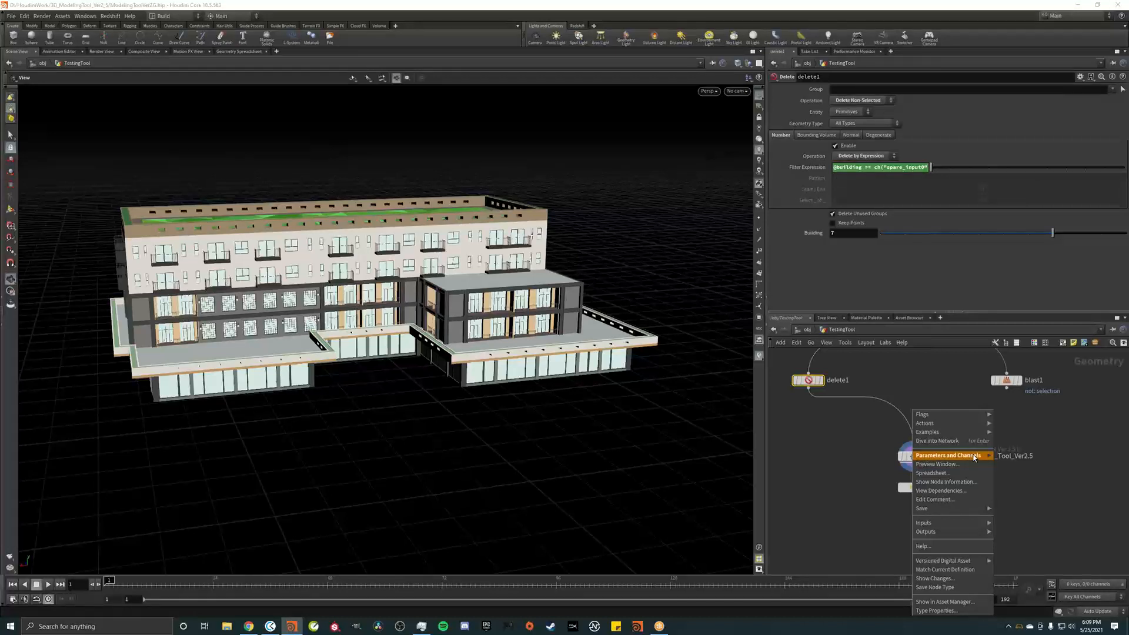
left_click(1037, 428)
left_click(1037, 429)
right_click(914, 456)
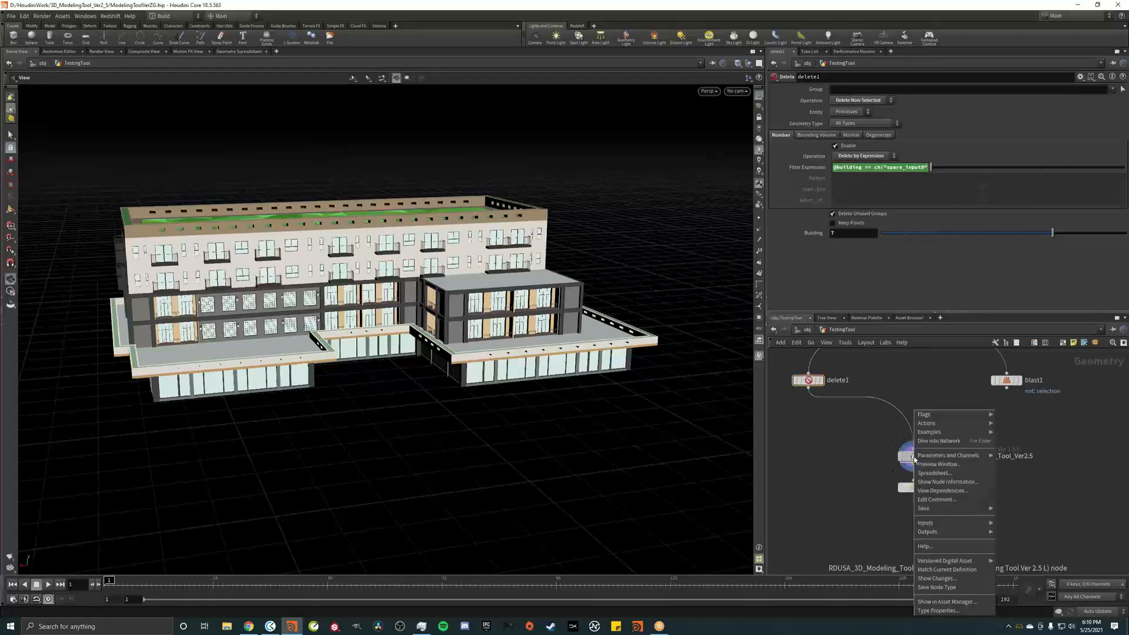
left_click(1017, 456)
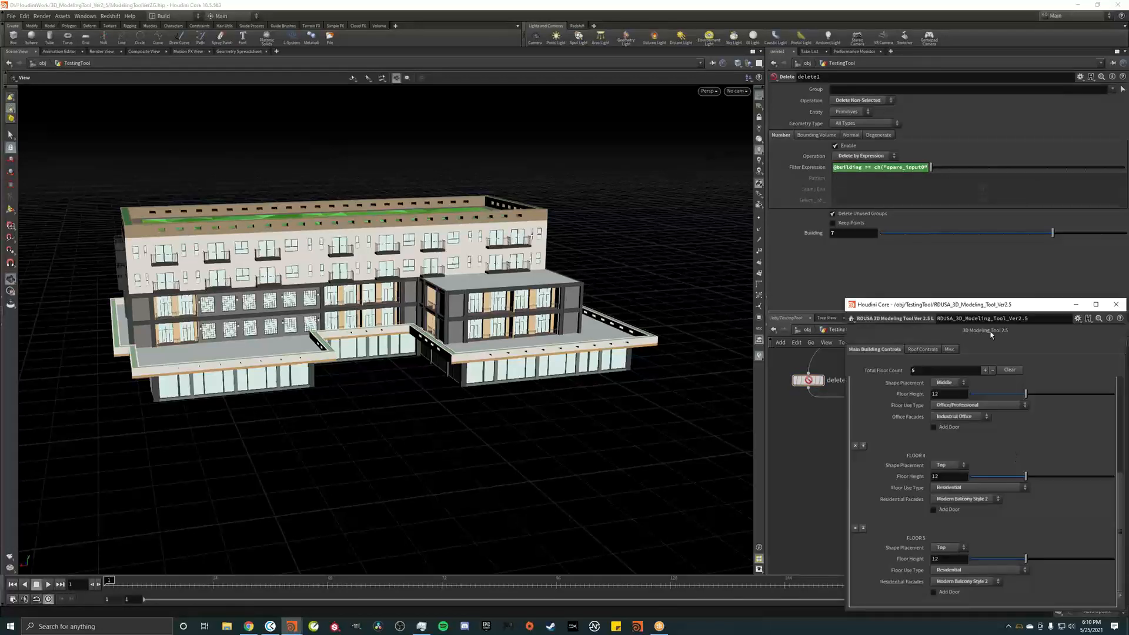
left_click_drag(985, 310, 804, 129)
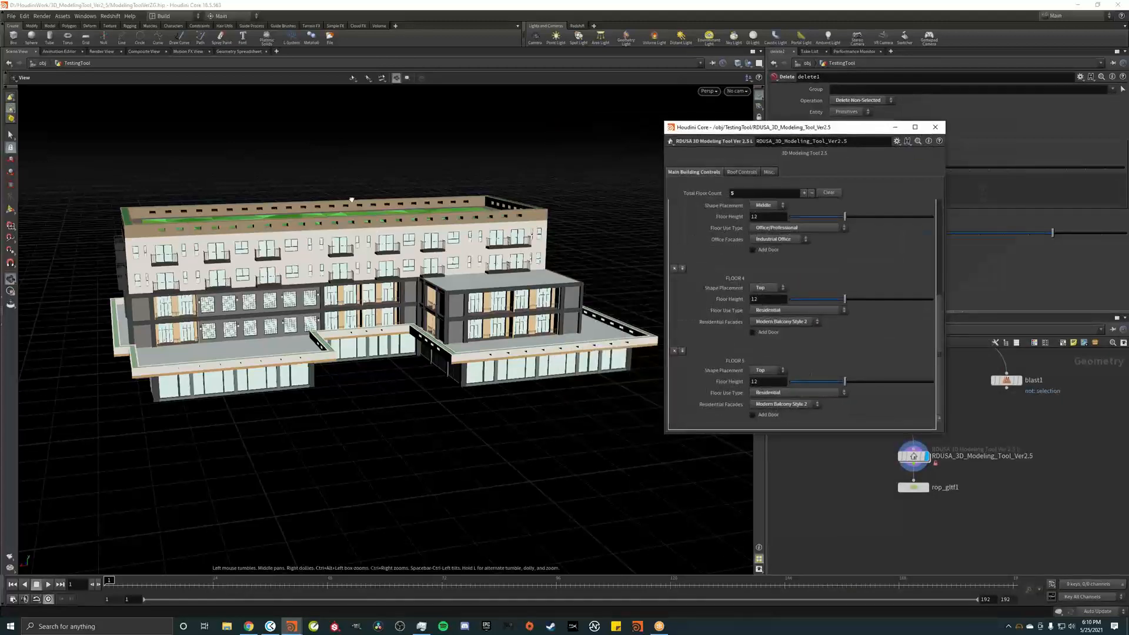
Review the settings of all floors and the available shape placement and use type options of floor 5, keeping Residential
left_click_drag(352, 200, 318, 206)
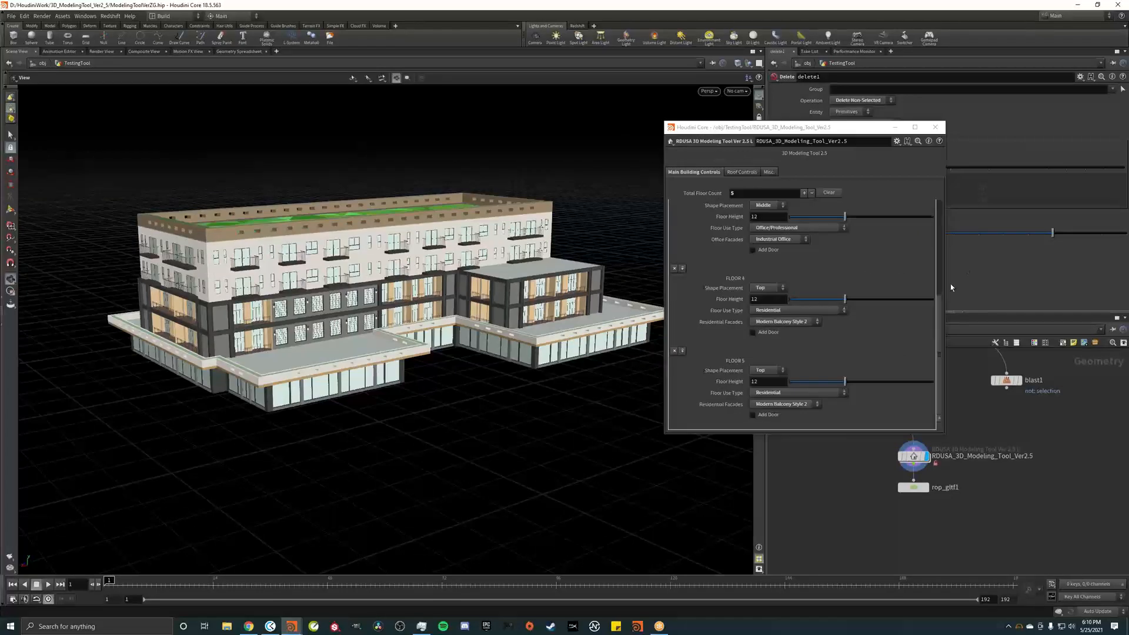
left_click_drag(939, 303, 938, 207)
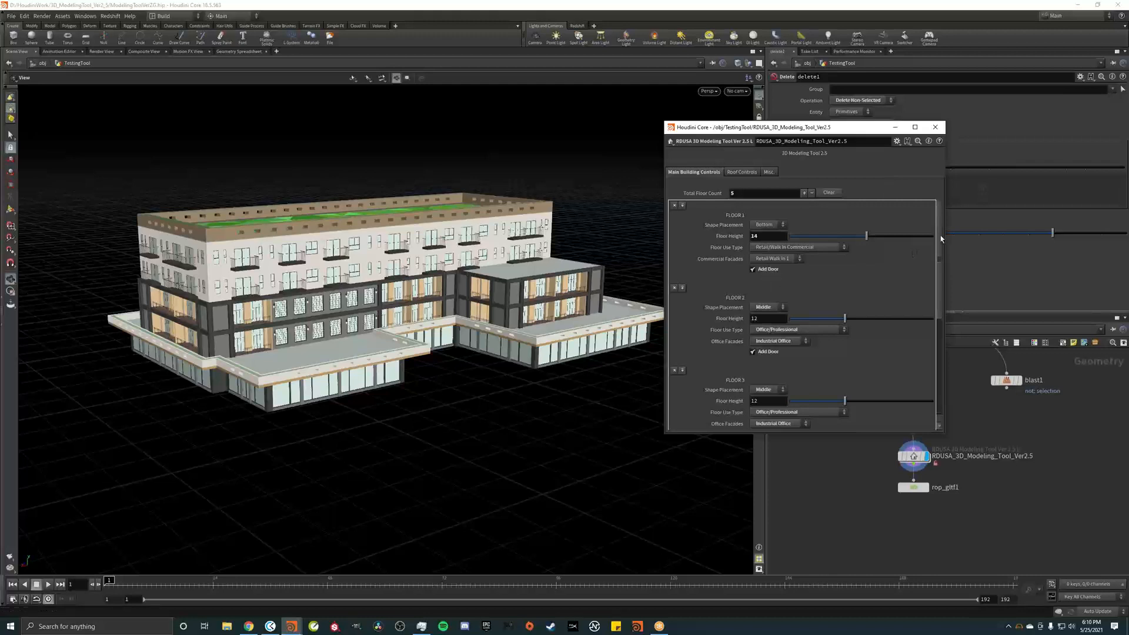
left_click_drag(940, 235, 923, 371)
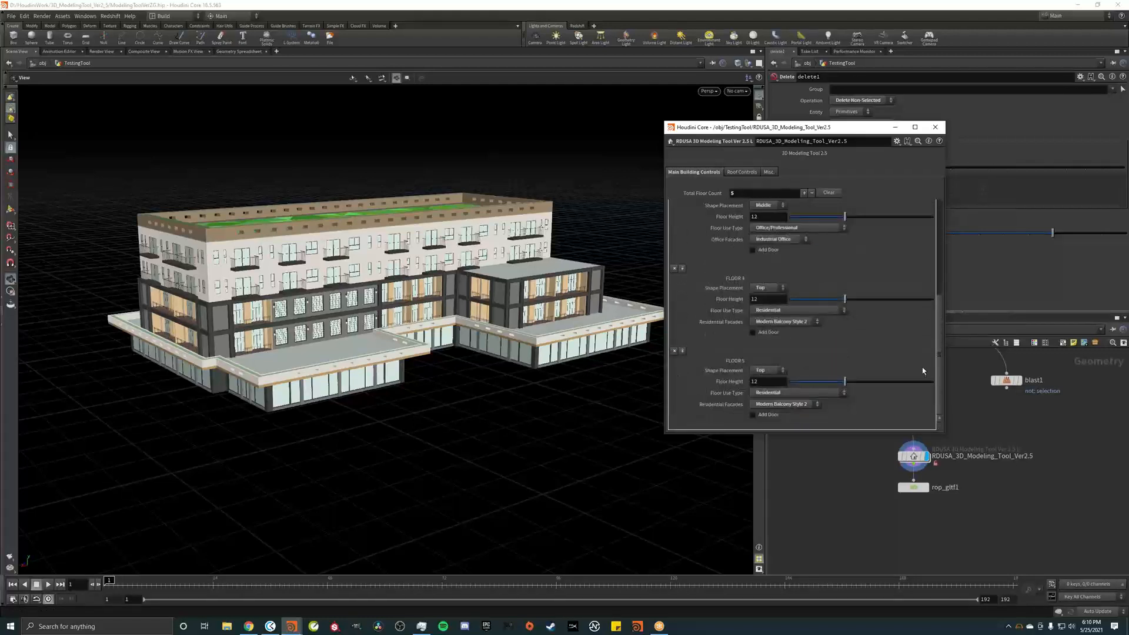
left_click(773, 371)
left_click(843, 361)
left_click(842, 393)
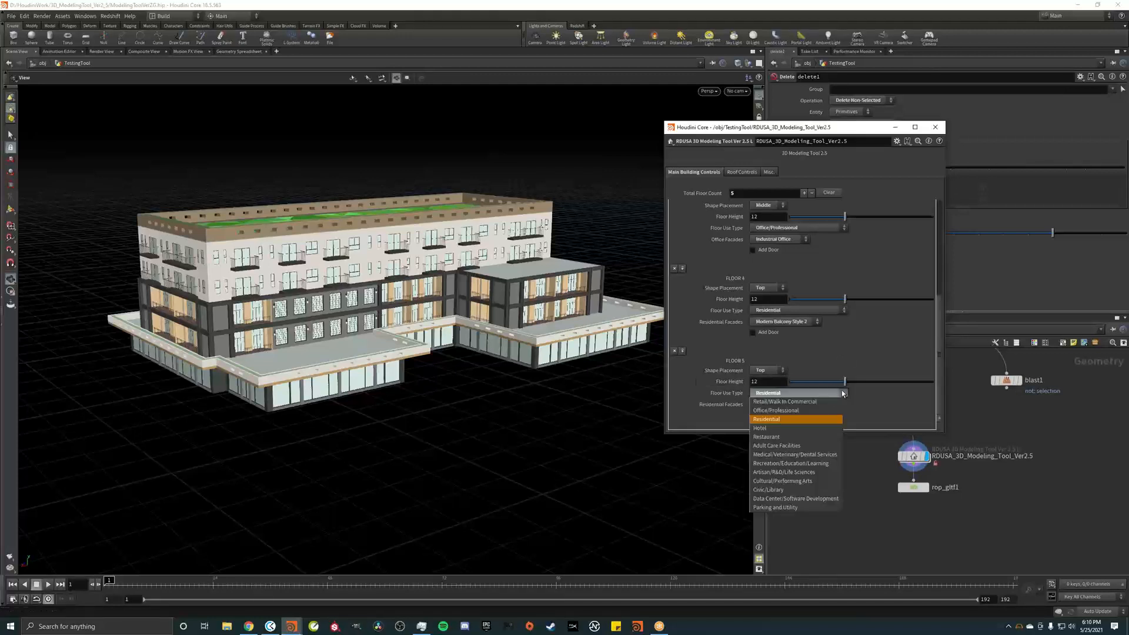
left_click(843, 394)
left_click(843, 393)
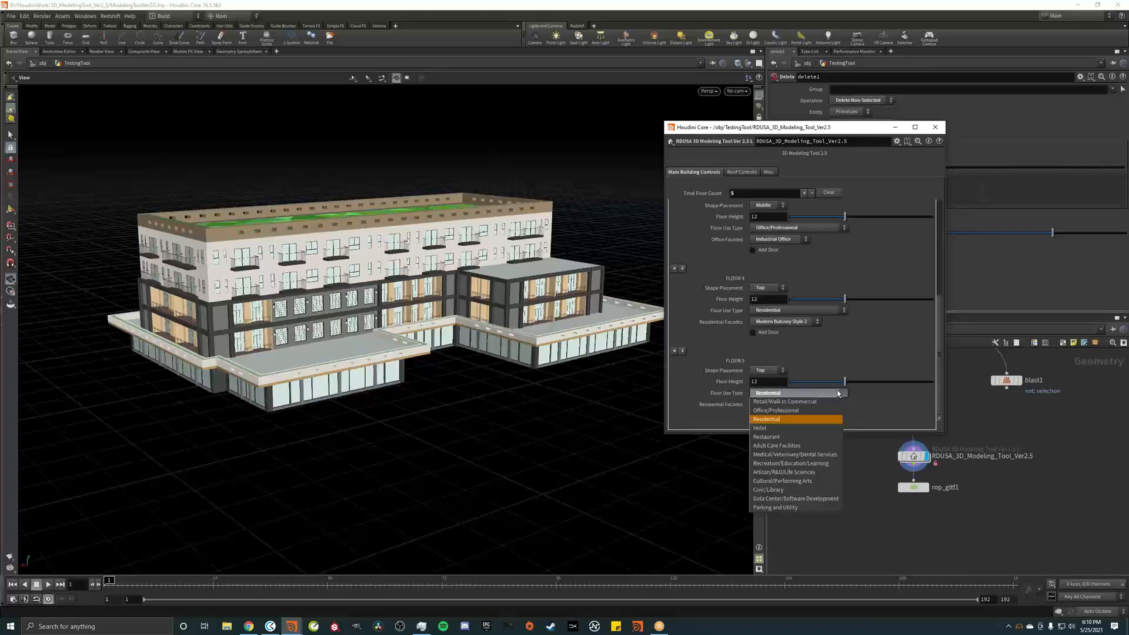
left_click(794, 420)
Set floor 5's residential facades to Modern Balcony Style 1 and inspect the top floor
left_click(787, 405)
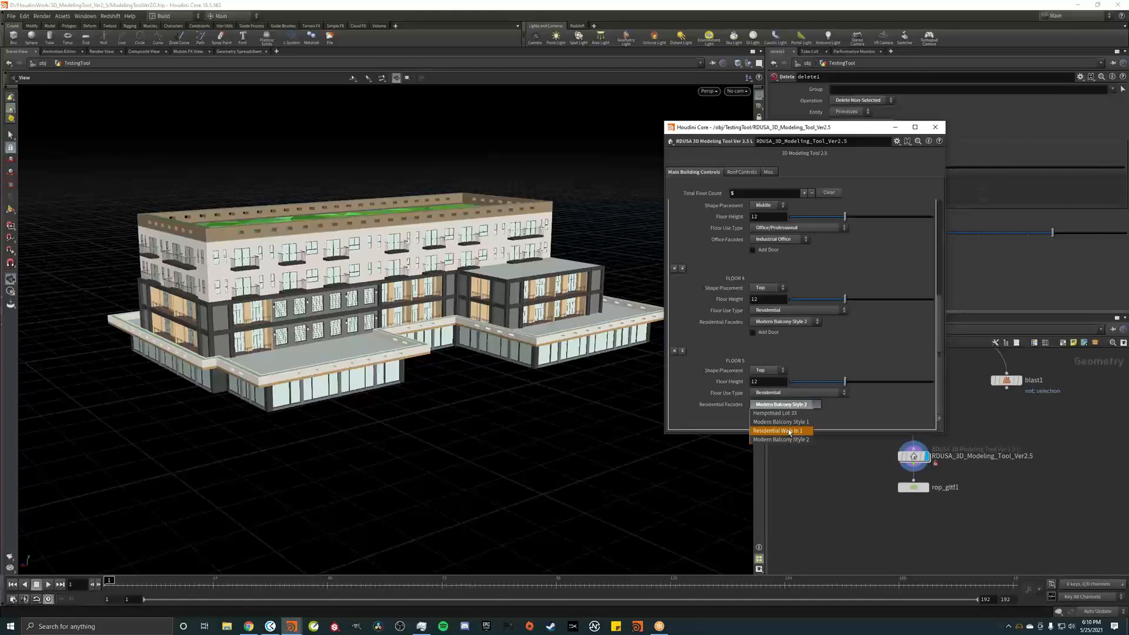
left_click(782, 422)
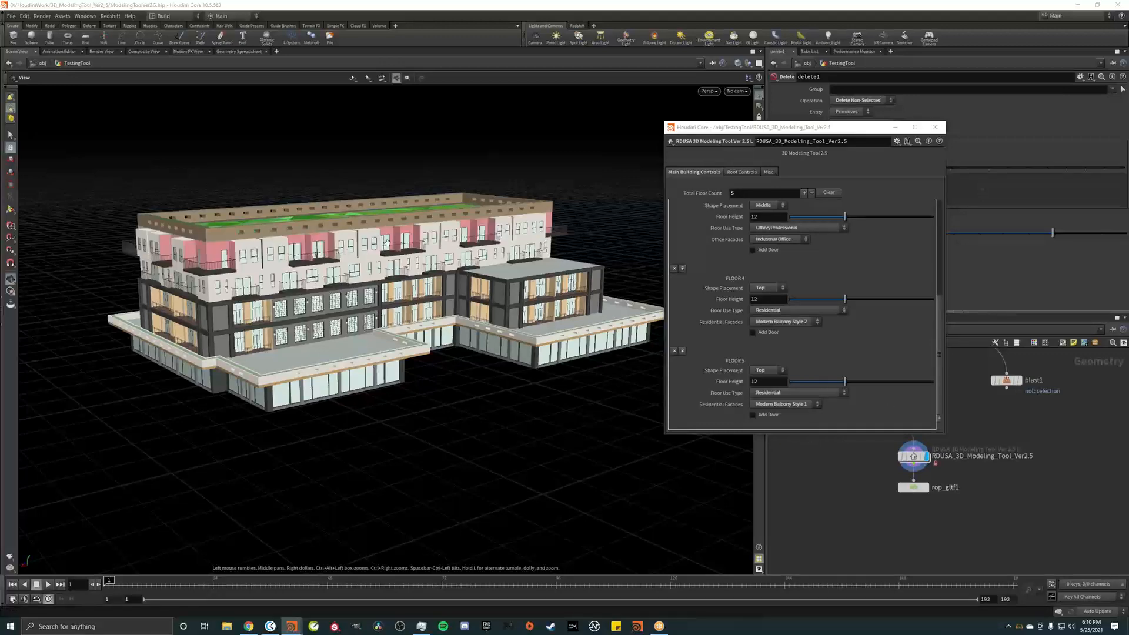
left_click_drag(385, 238, 299, 273)
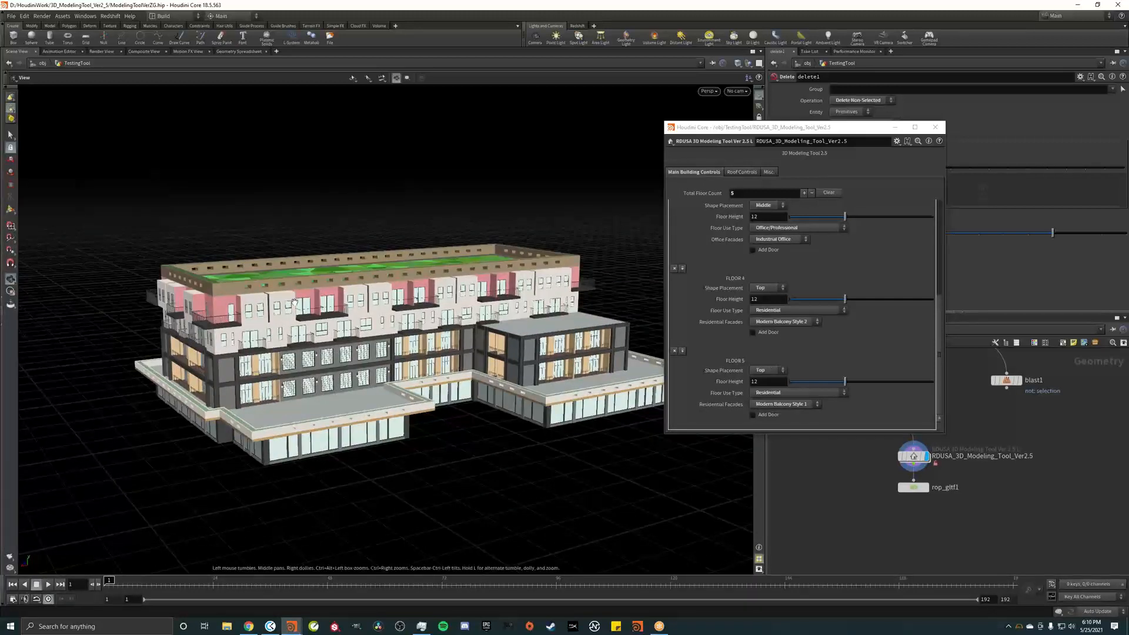
Set floor 5's residential facades back to Modern Balcony Style 2 and check the building from the front
left_click(784, 404)
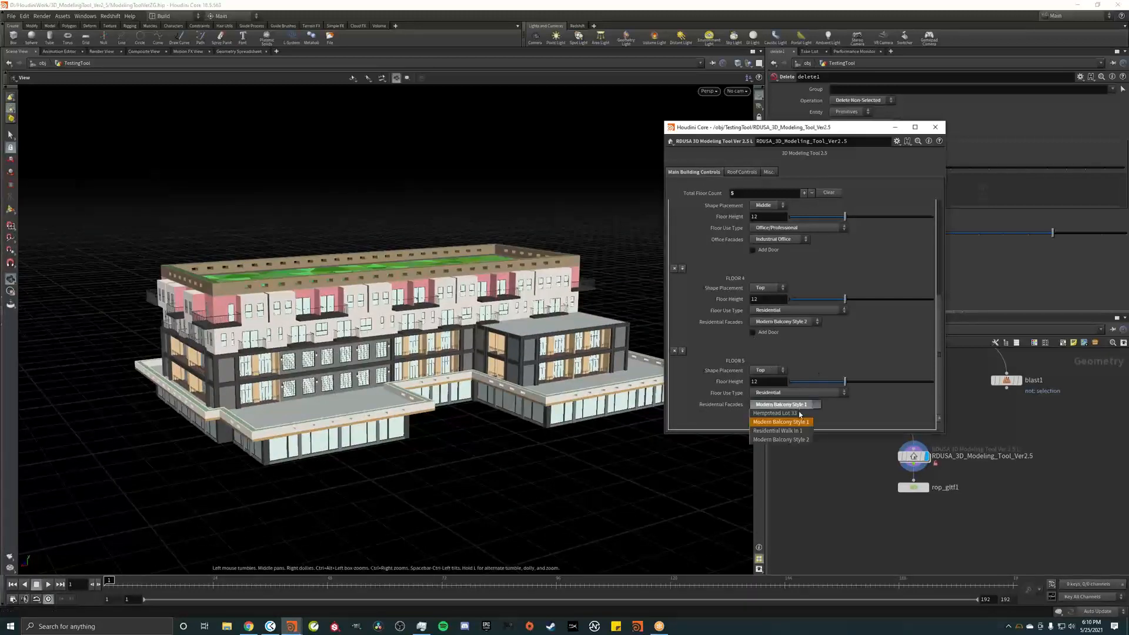
left_click(788, 440)
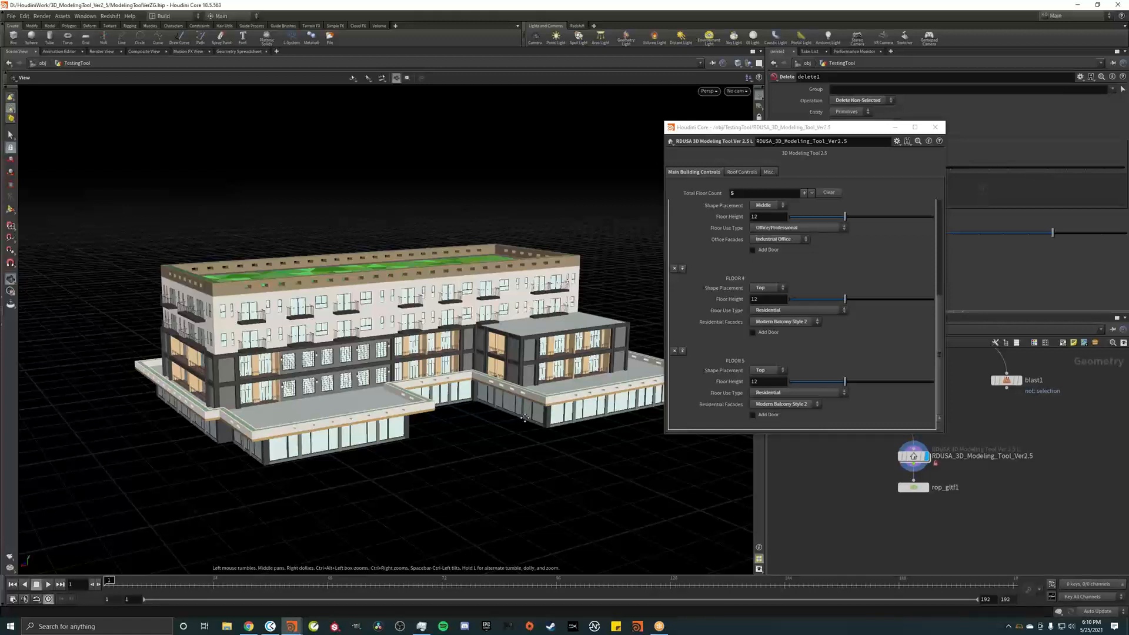
left_click_drag(524, 416, 578, 339)
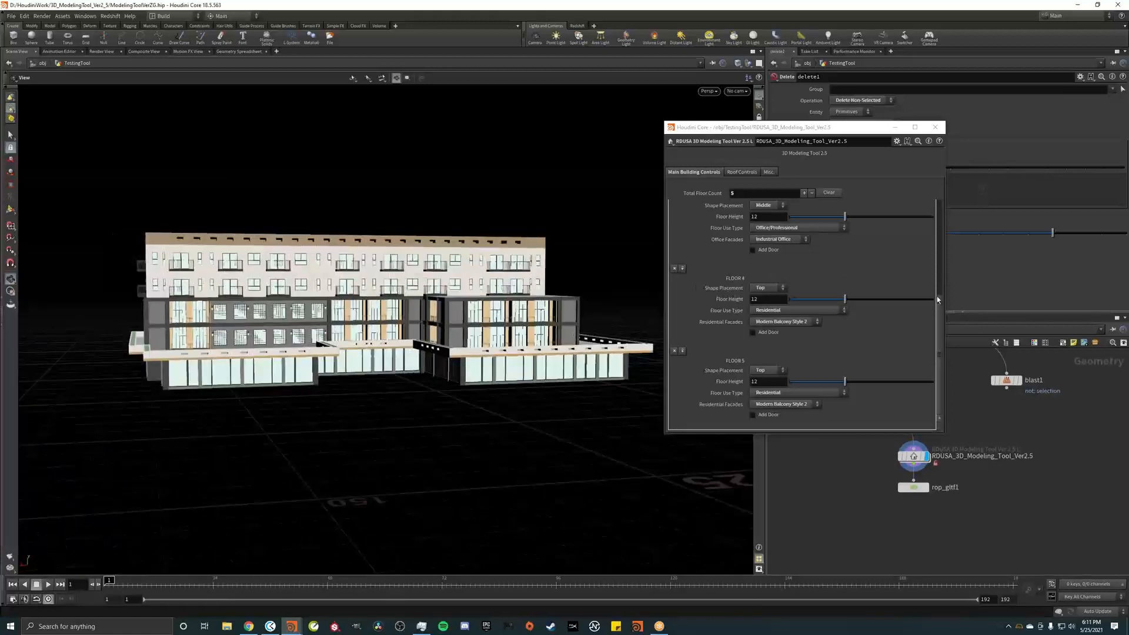
Set floor 1's height to 12
left_click_drag(935, 304, 935, 194)
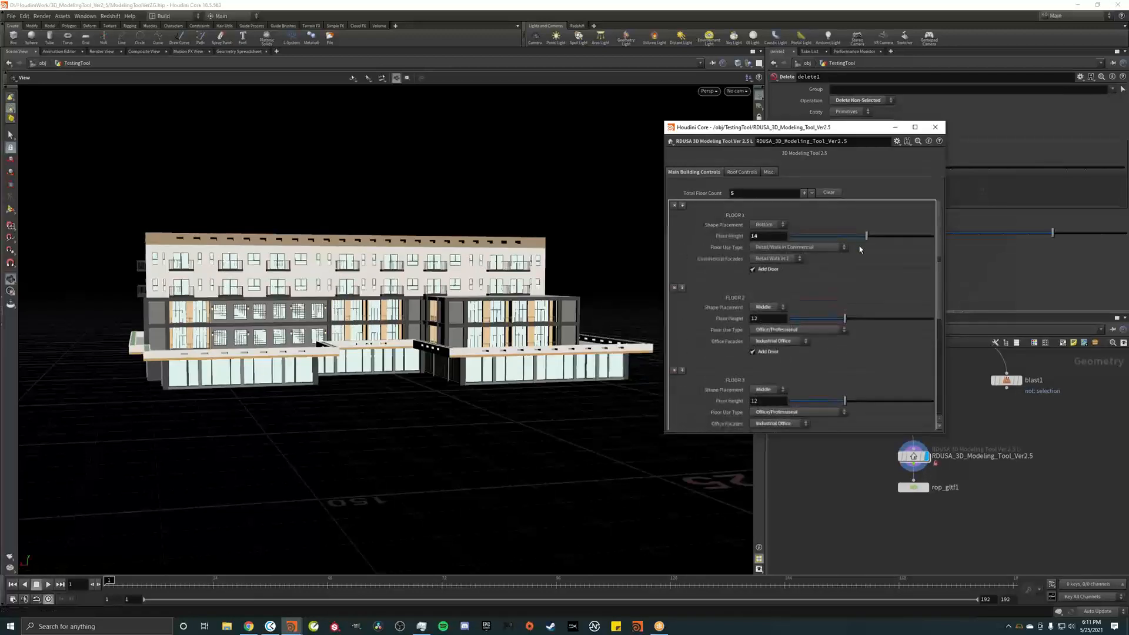
left_click(754, 238)
type("2")
key("Return")
Set floor 1's height to 8 and inspect the ground floor
left_click(752, 237)
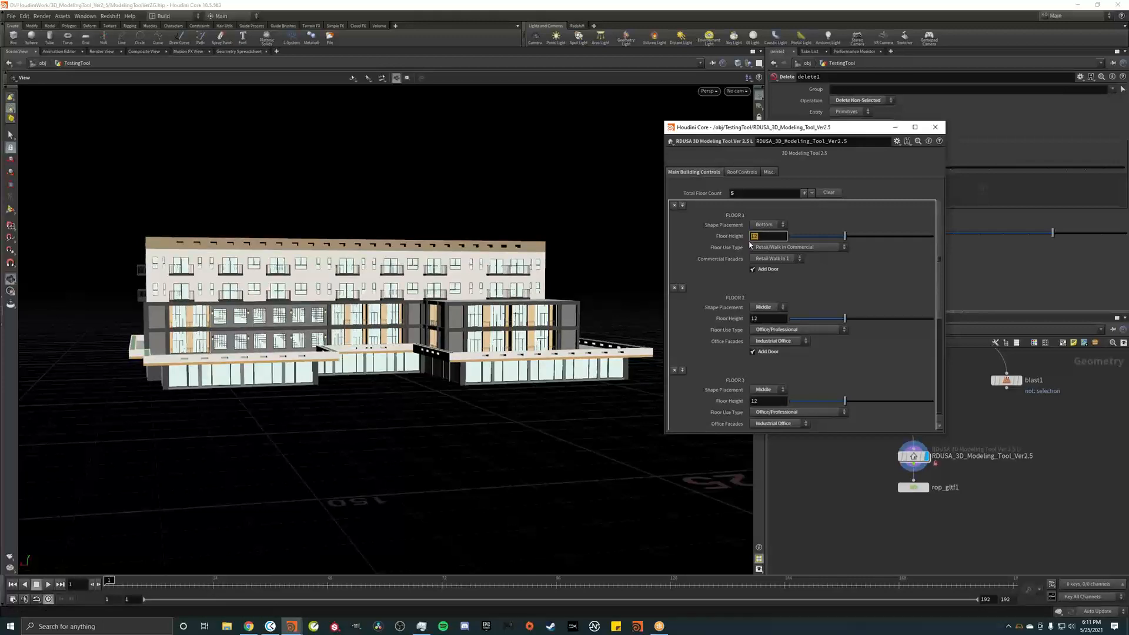
type("8")
key("Return")
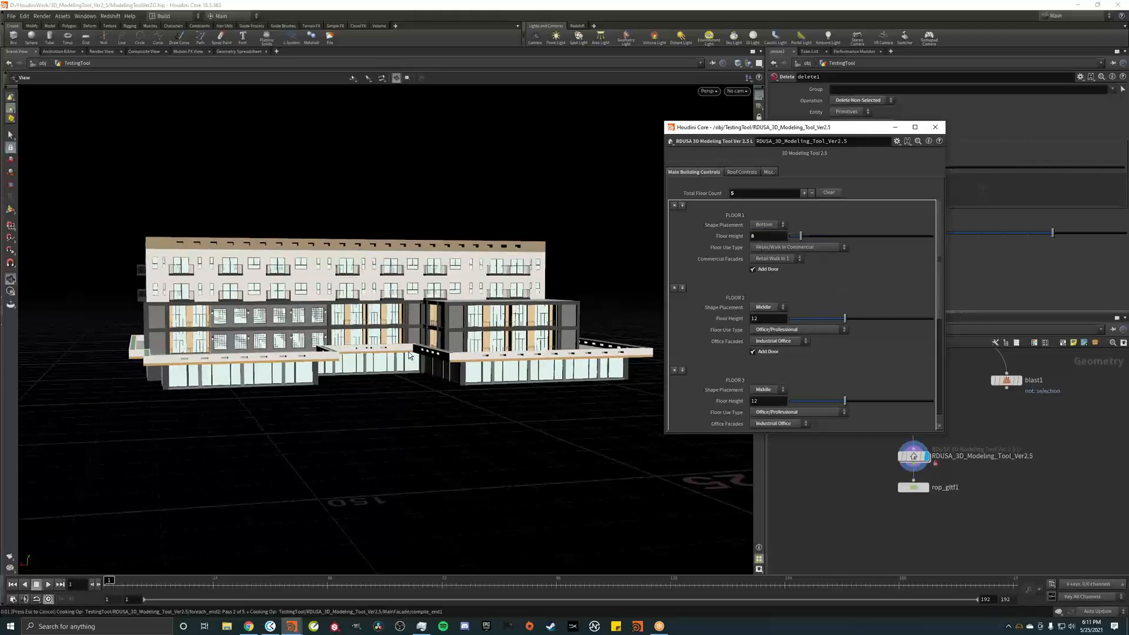
left_click_drag(381, 348, 384, 374)
Set floor 1's height to 14
left_click(781, 235)
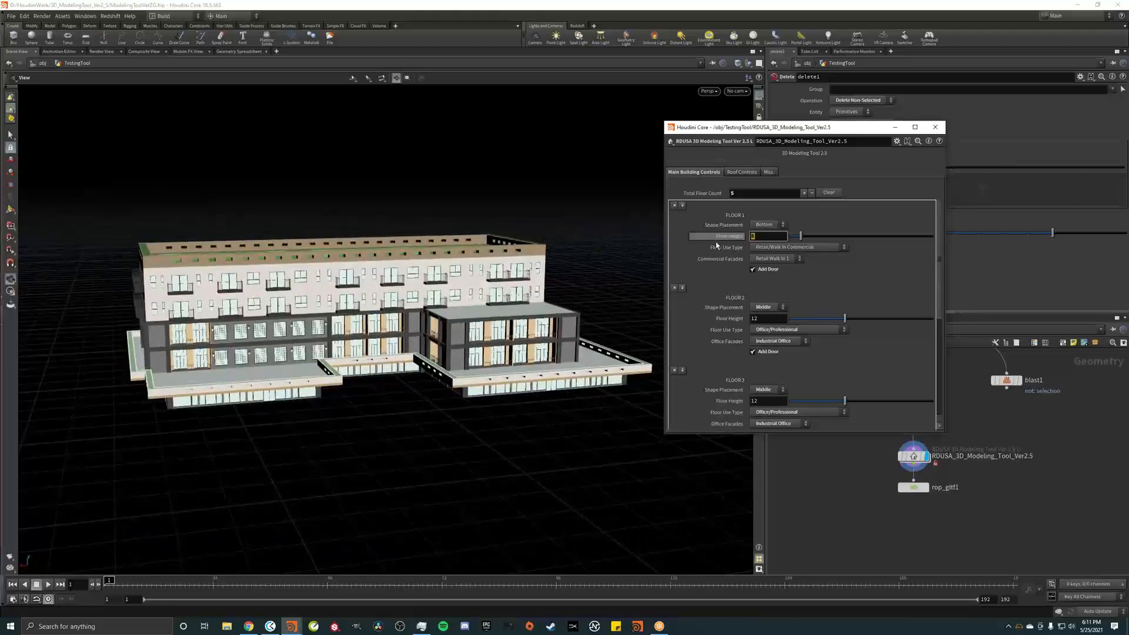
type("14")
key("Return")
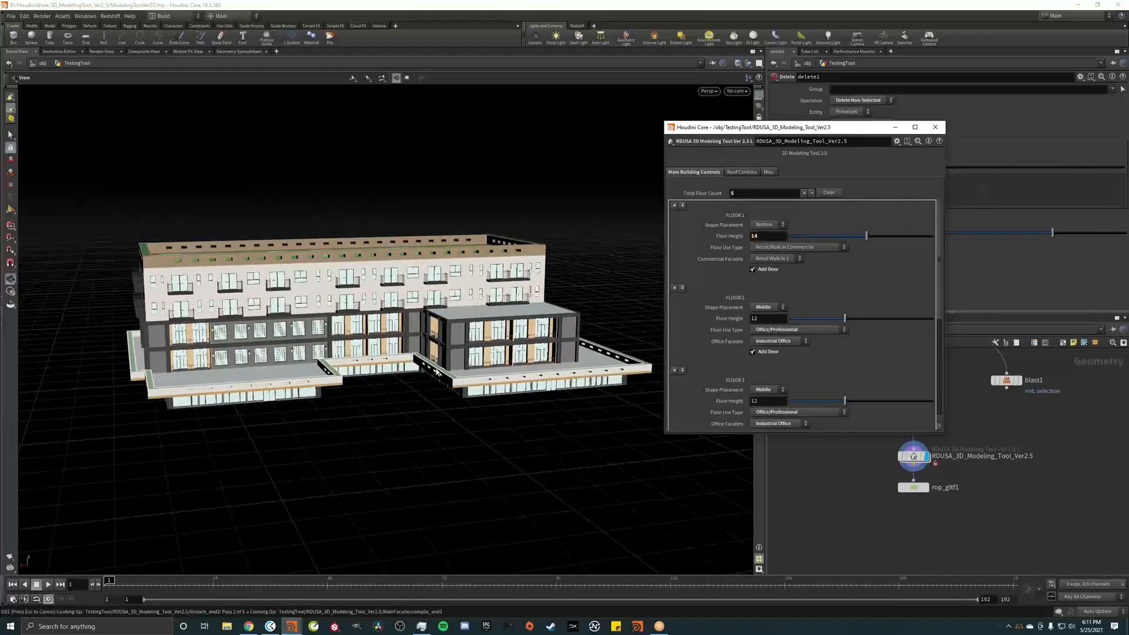
Check the ground-floor canopy up close, and open the Offset_BETA subnetwork inside the RDUSA_3D_Modeling_Tool_Ver2.5 node
left_click_drag(456, 380, 482, 382)
left_click_drag(830, 129, 676, 75)
left_click_drag(362, 415, 372, 369)
scroll(383, 371, "up", 4)
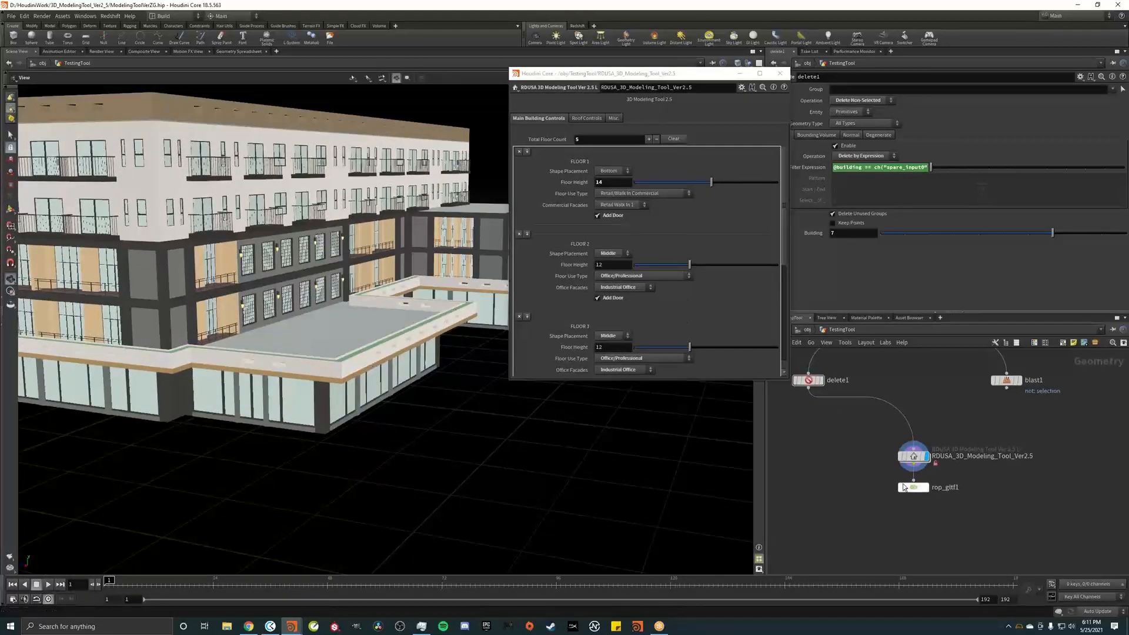
double_click(913, 458)
scroll(965, 459, "up", 5)
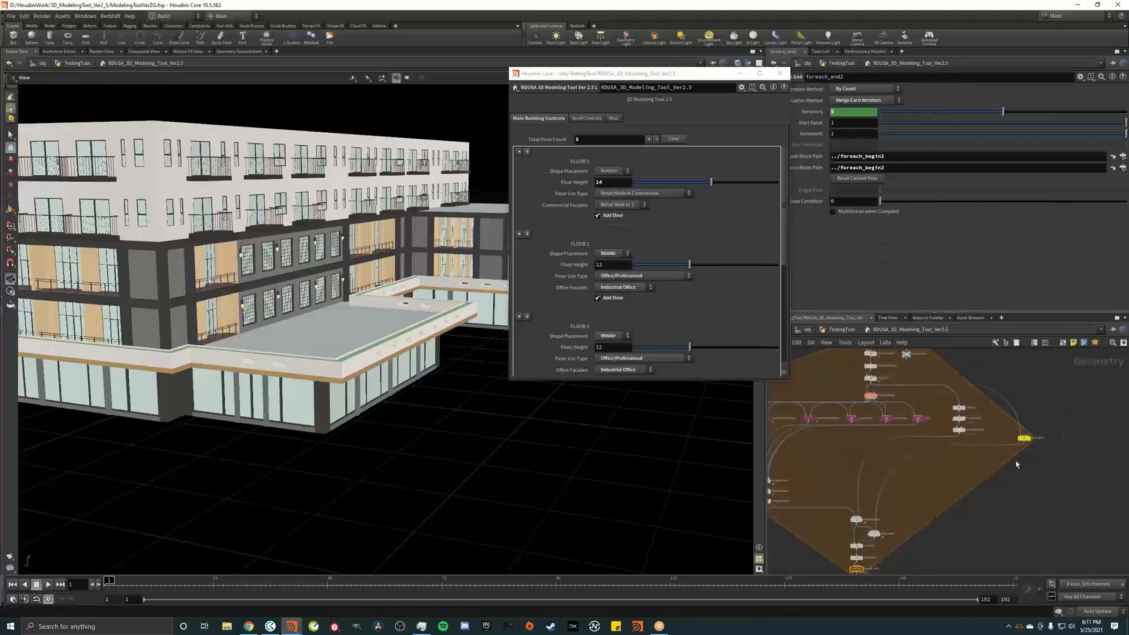
double_click(1024, 442)
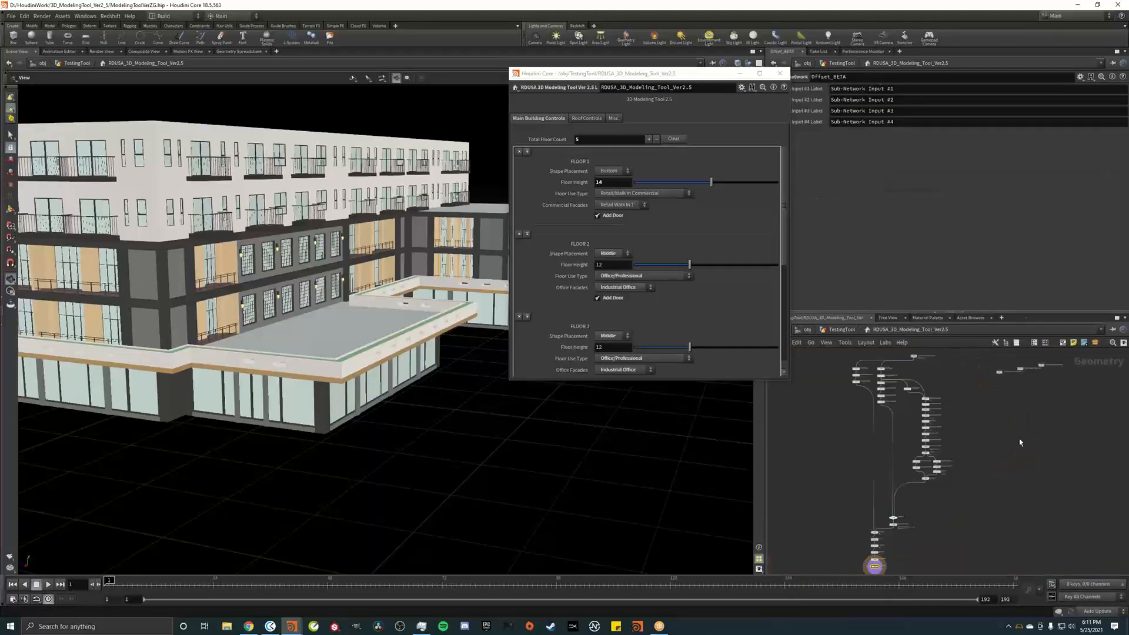
scroll(874, 512, "up", 6)
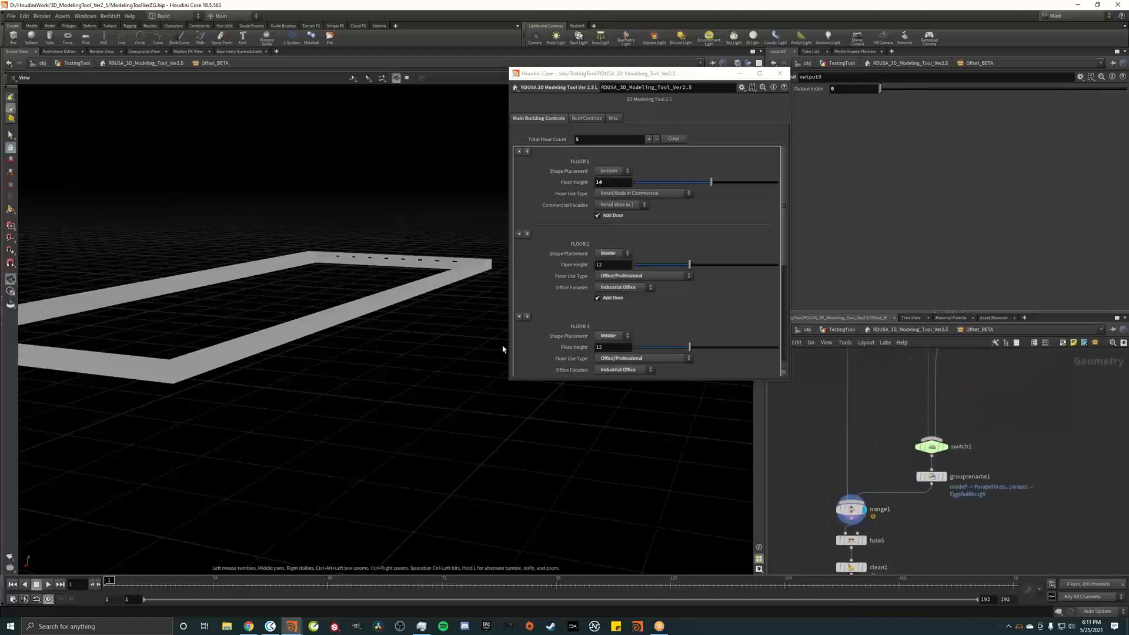
Display the polyexpand2d2 node in Offset_BETA, examine its offset parameters, and return to the TestingTool network
scroll(877, 371, "down", 4)
middle_click_drag(882, 357, 945, 493)
scroll(945, 493, "down", 4)
middle_click_drag(932, 398, 908, 473)
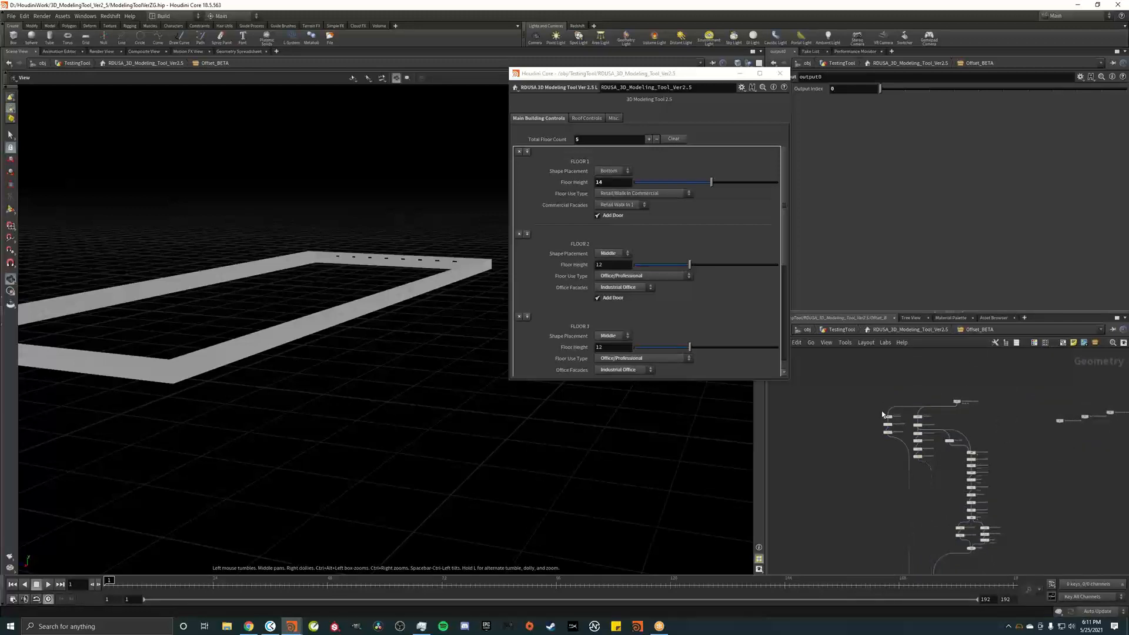
scroll(891, 448, "up", 5)
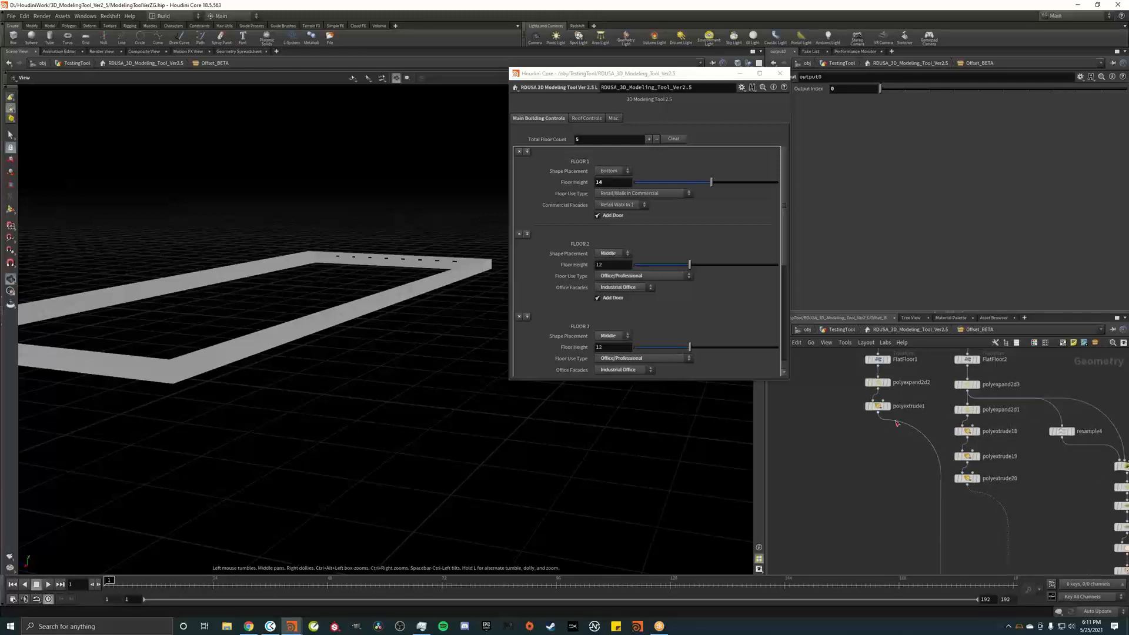
left_click(891, 385)
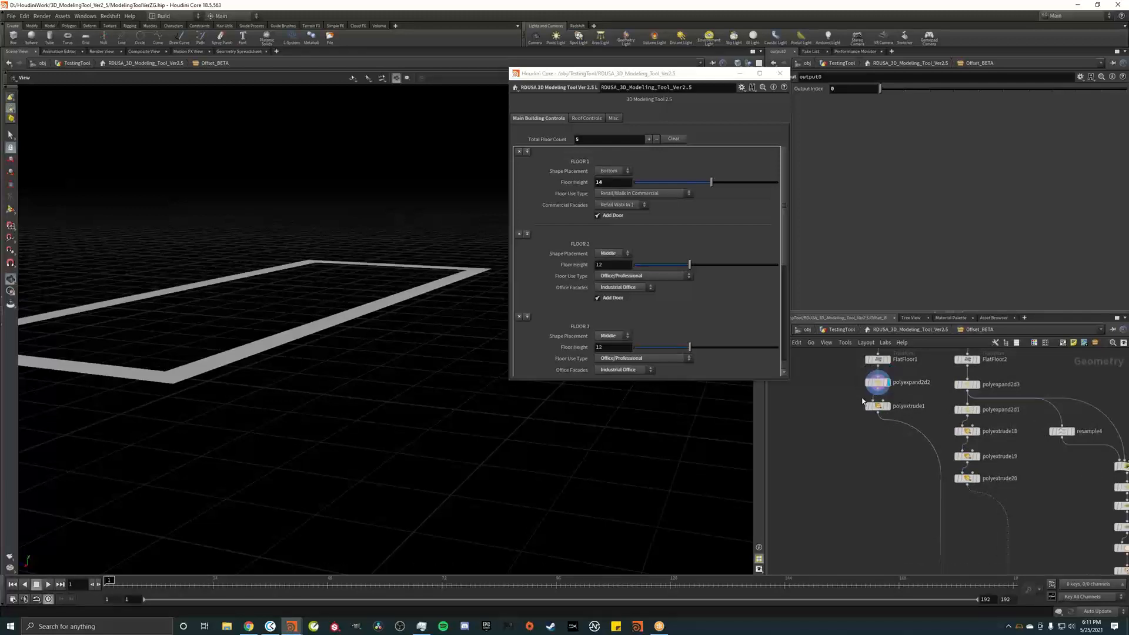
left_click(886, 384)
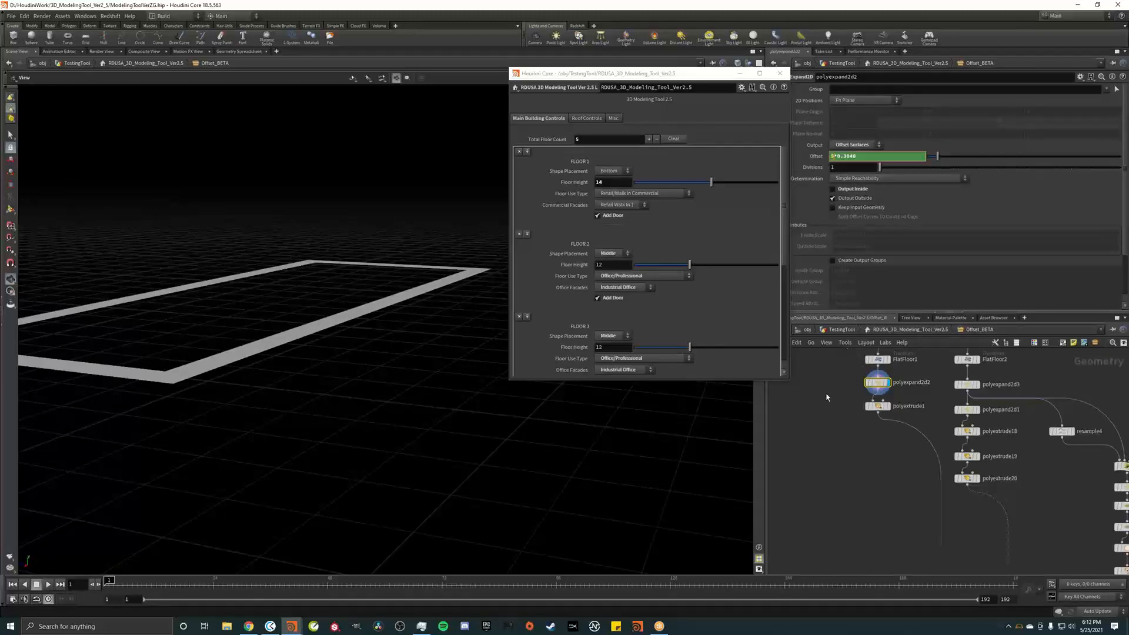
left_click(842, 330)
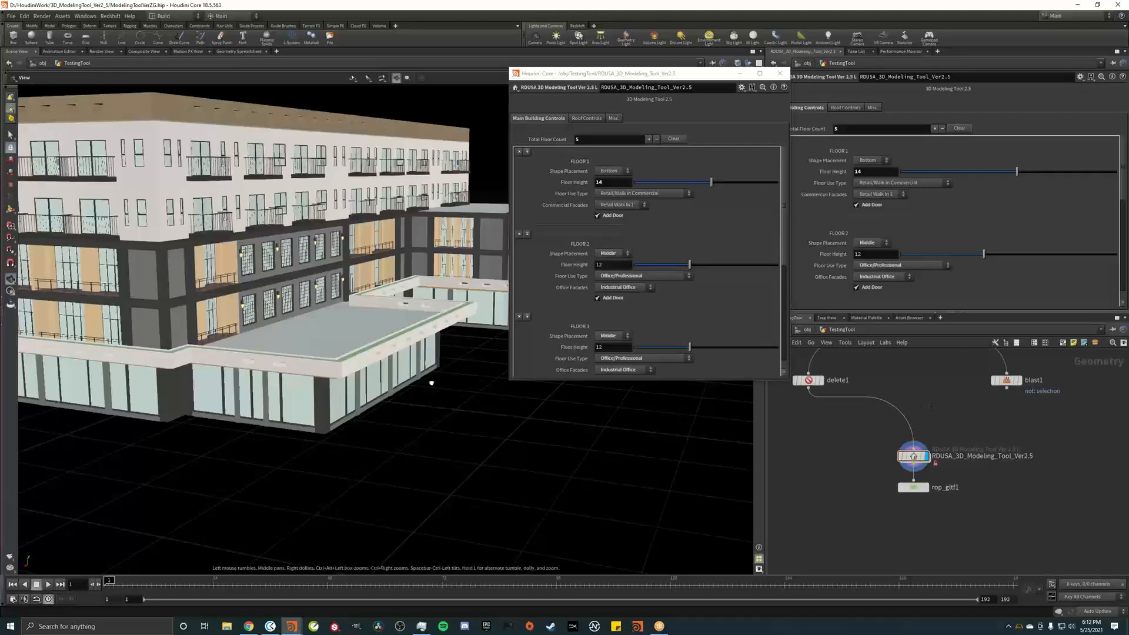
Examine the canopy overhang above the ground floor from below, and the whole building from the front
left_click_drag(434, 390, 373, 277)
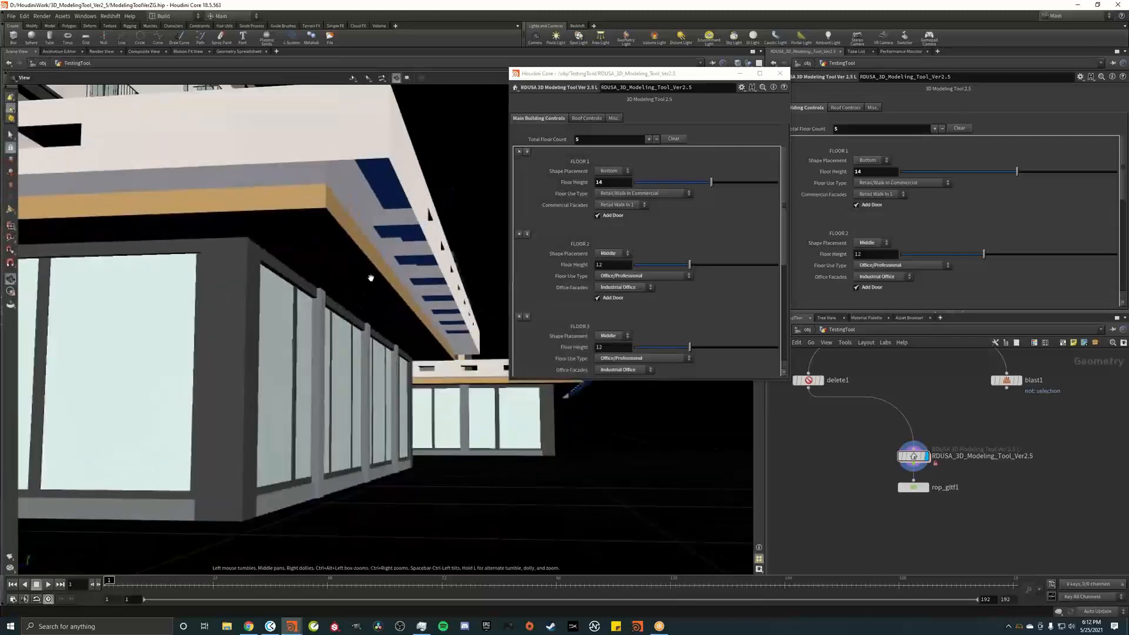
left_click_drag(421, 231, 417, 235)
left_click_drag(418, 237, 414, 280)
scroll(393, 293, "down", 3)
scroll(393, 292, "down", 2)
scroll(334, 252, "up", 2)
scroll(334, 252, "down", 2)
left_click_drag(353, 247, 289, 221)
left_click(652, 78)
left_click_drag(651, 78, 930, 49)
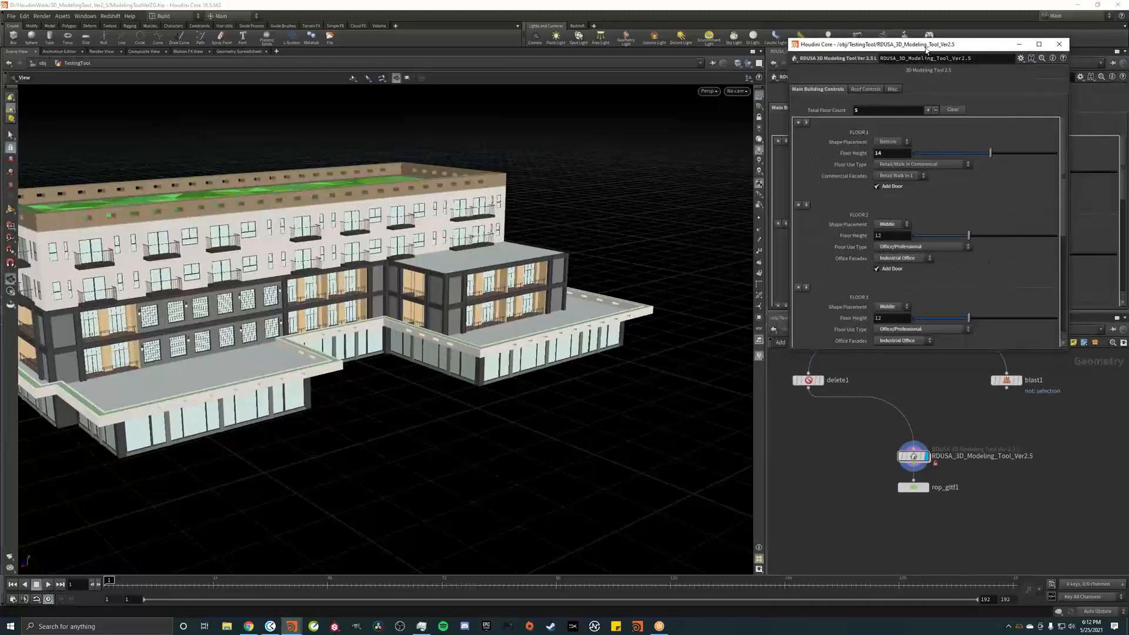
scroll(460, 285, "up", 2)
left_click_drag(459, 285, 333, 323)
scroll(332, 323, "up", 2)
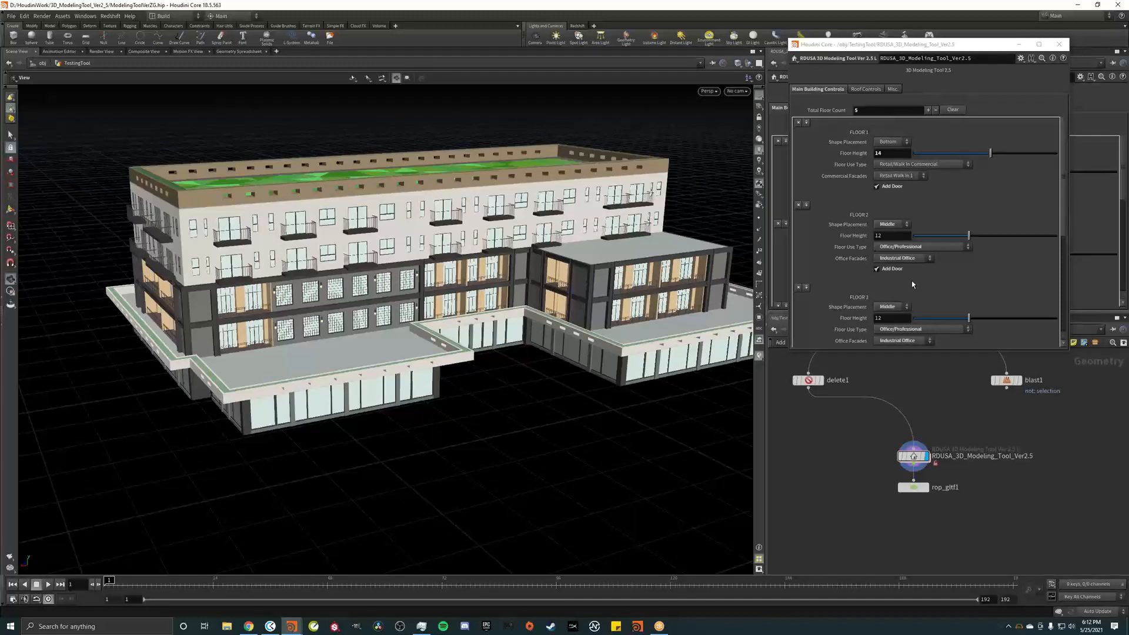
Set floor 5's residential facades to Modern Balcony Style 1 and inspect the top-floor balconies
left_click_drag(1065, 195, 1067, 287)
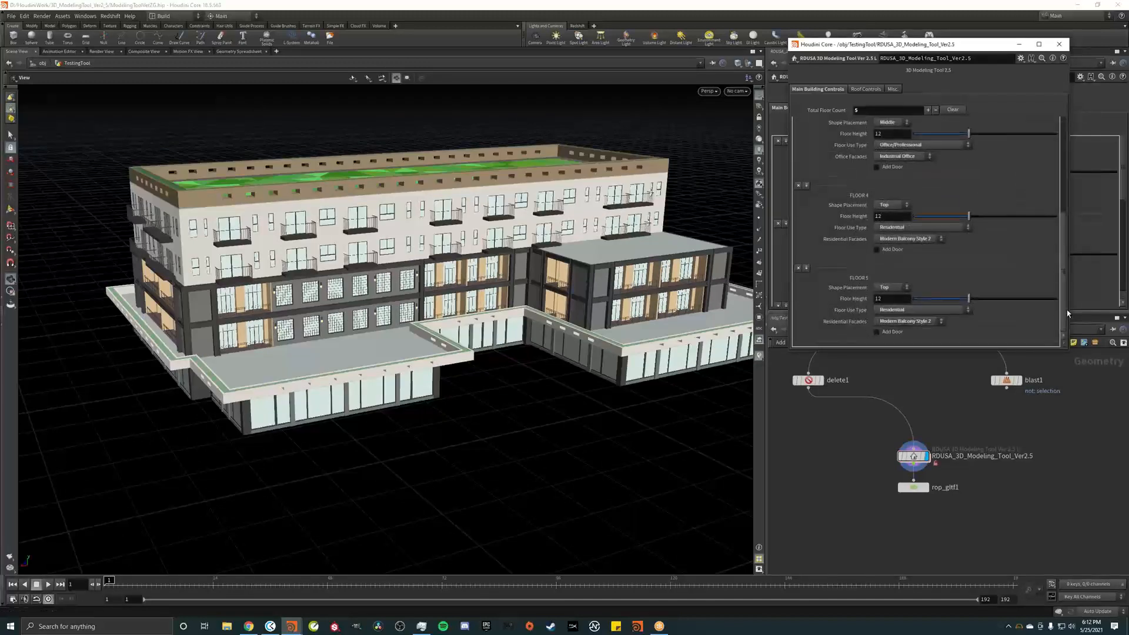
left_click(915, 323)
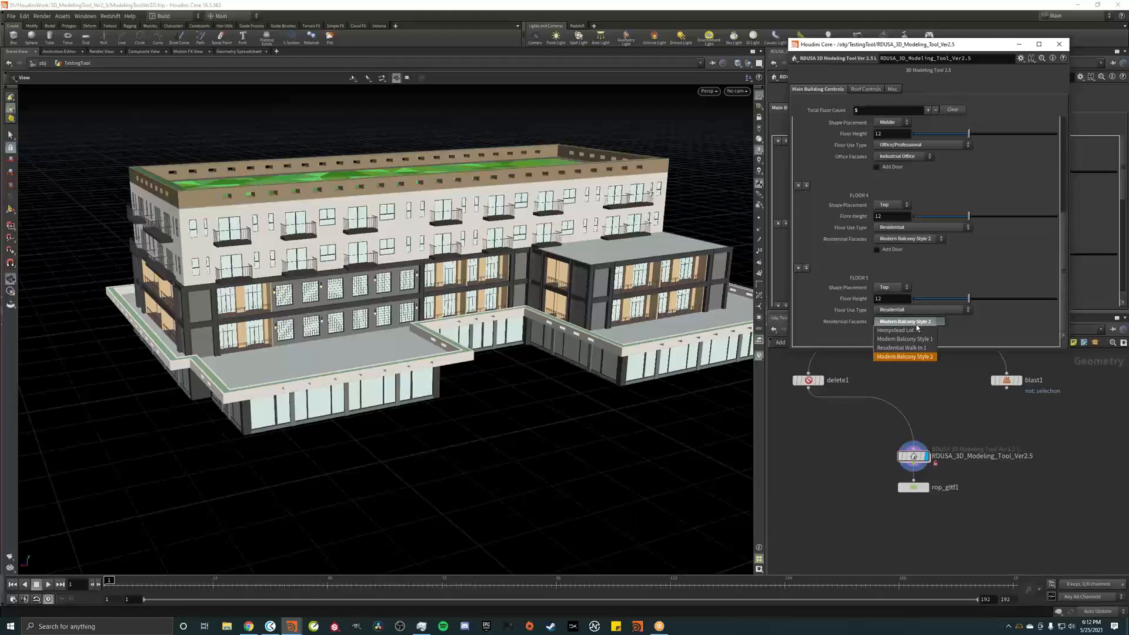
left_click(919, 327)
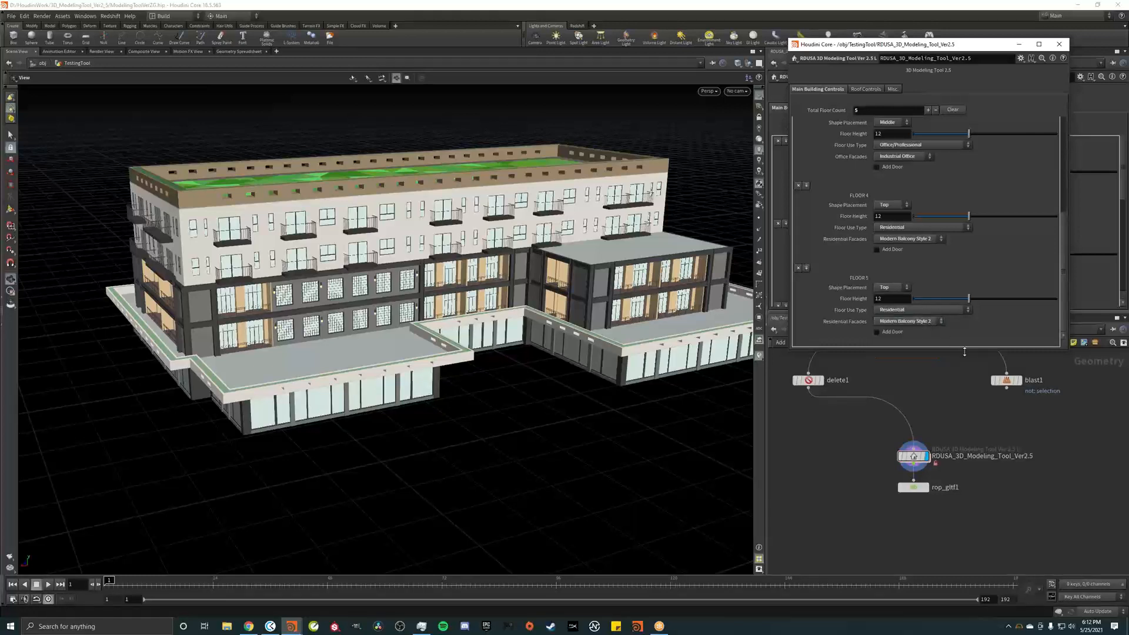
left_click(917, 321)
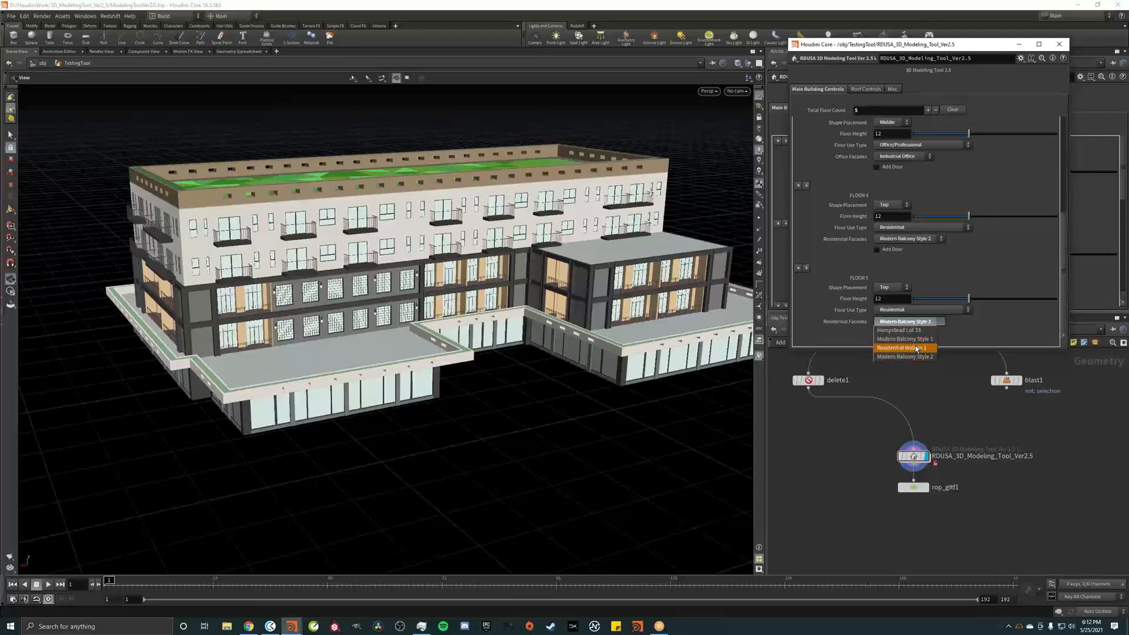
left_click(905, 339)
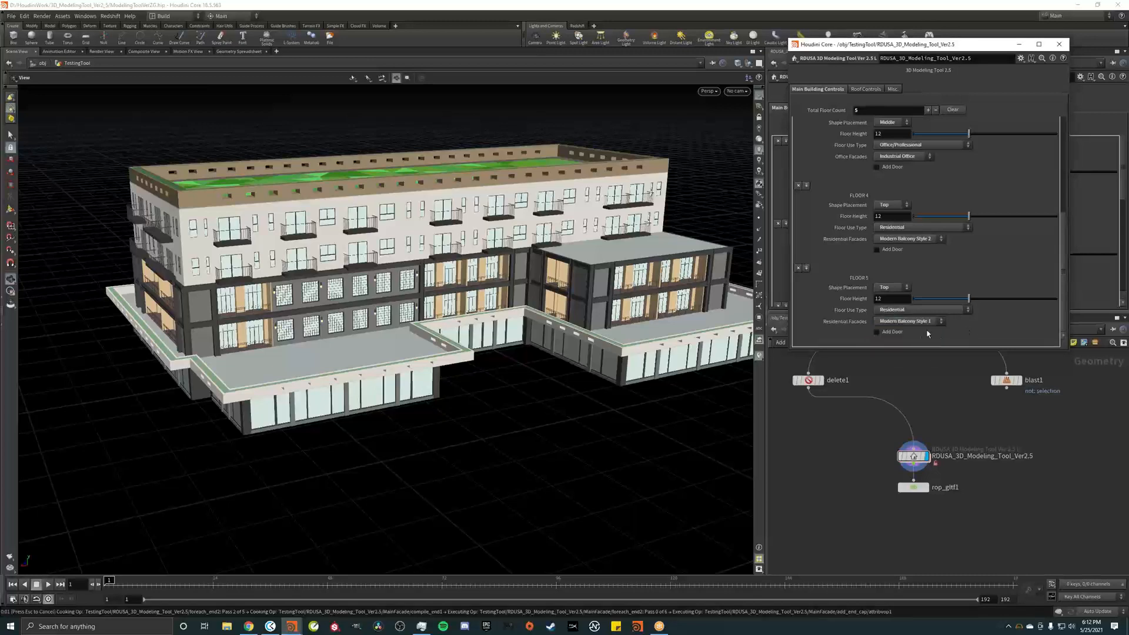
left_click_drag(385, 272, 326, 209)
scroll(325, 210, "up", 6)
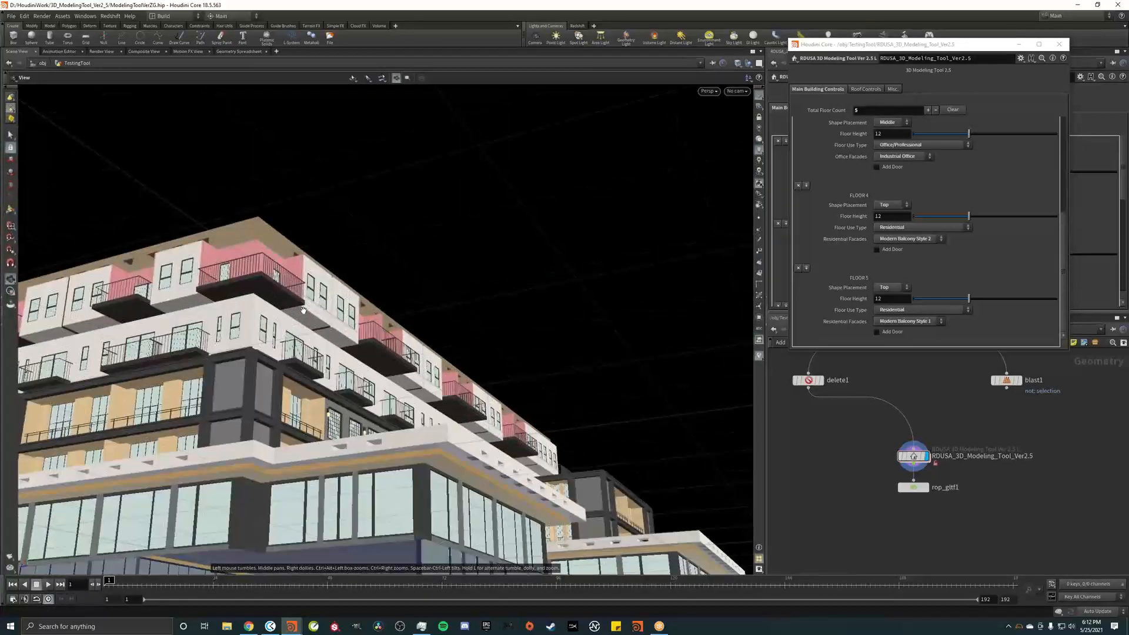
scroll(312, 295, "down", 5)
left_click_drag(313, 296, 260, 306)
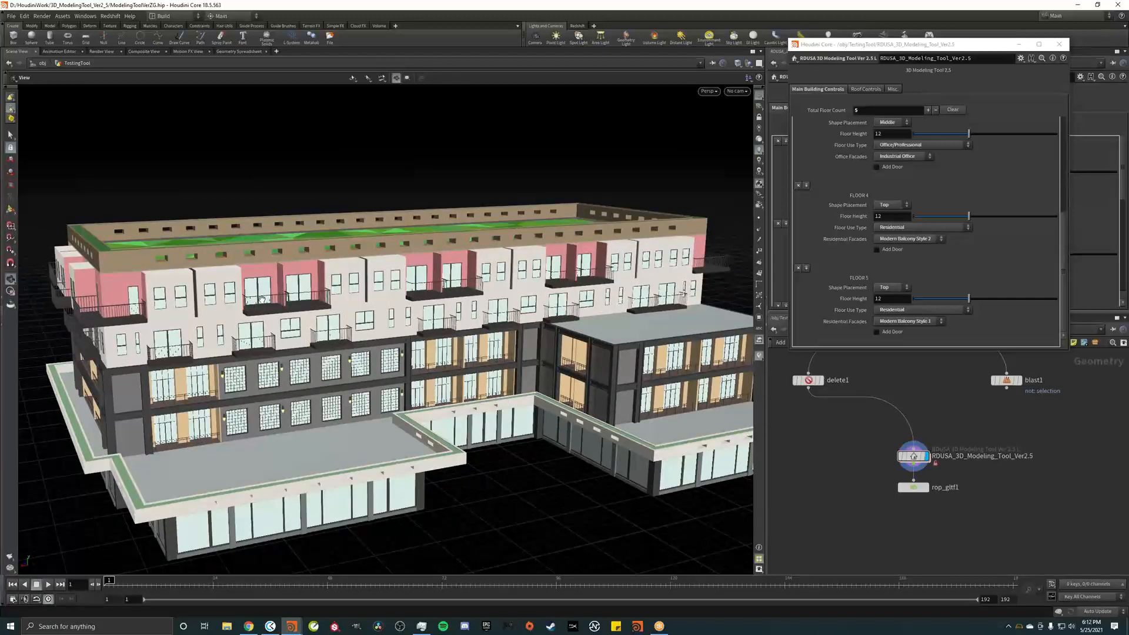
Switch the footprint to building 5 in the delete1 node and view the new building from the front
middle_click_drag(960, 366, 1007, 407)
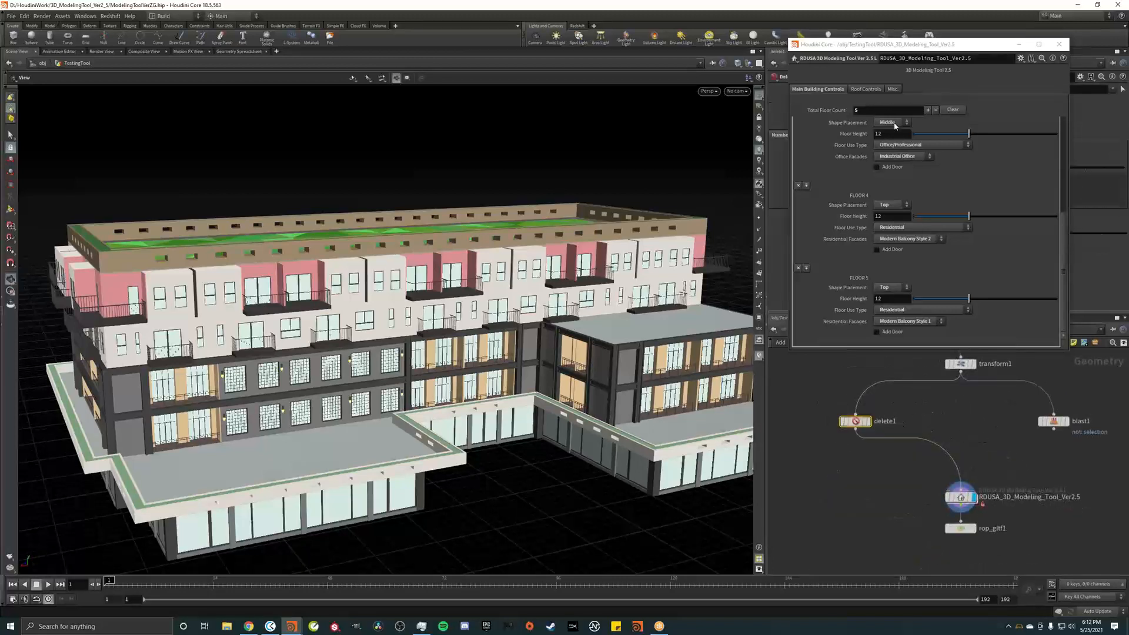
left_click_drag(850, 50, 424, 53)
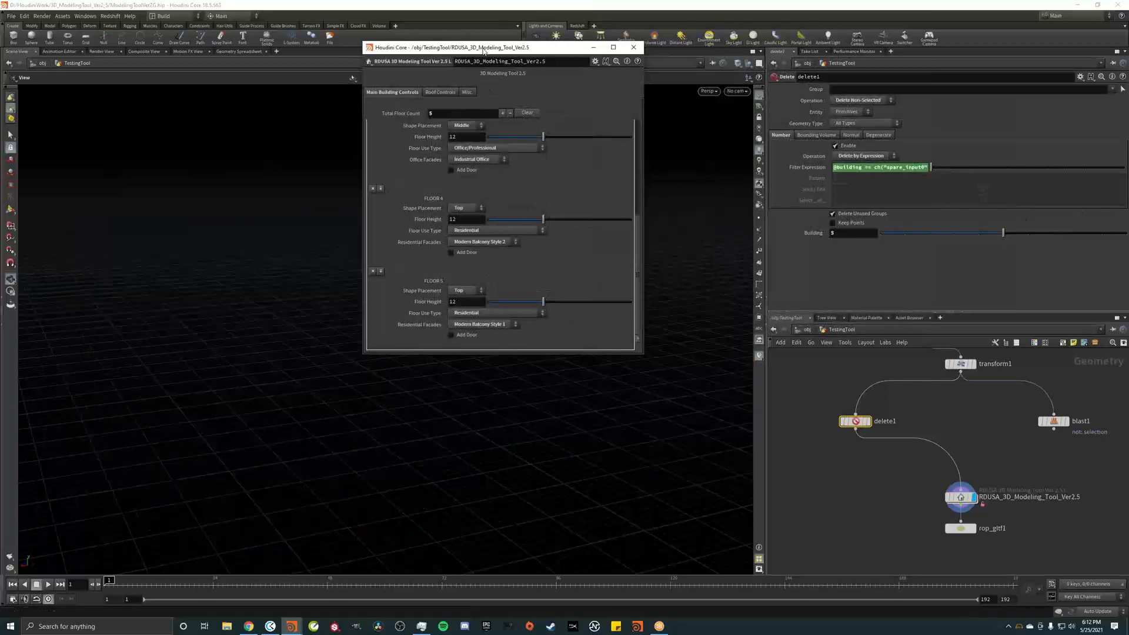
left_click_drag(482, 50, 925, 110)
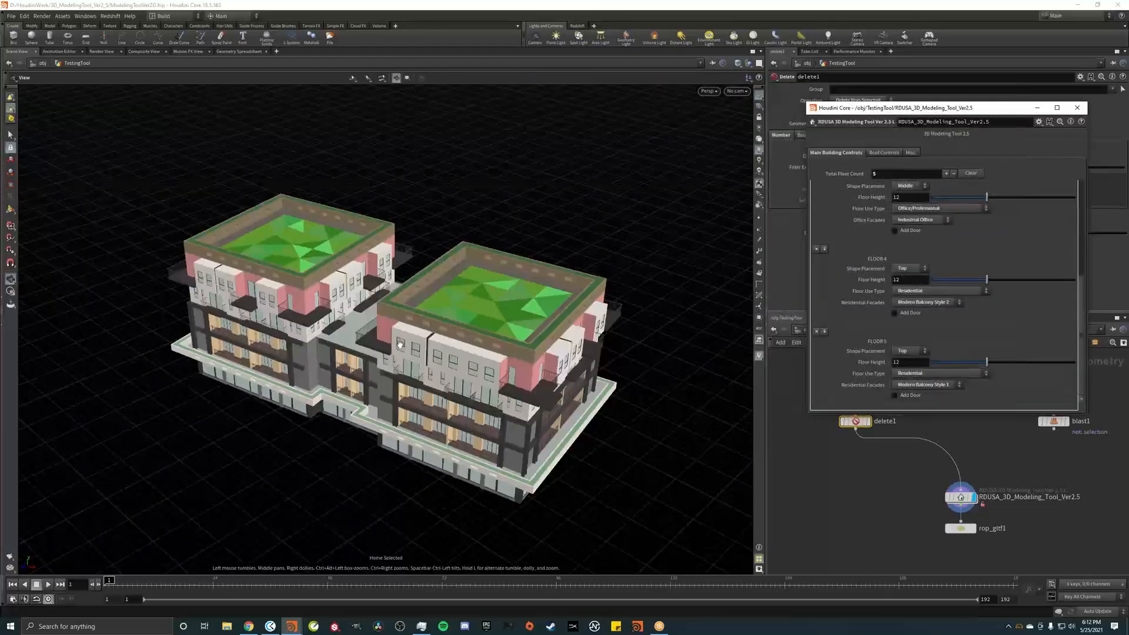
left_click_drag(422, 314, 423, 347)
key("g")
scroll(423, 347, "up", 2)
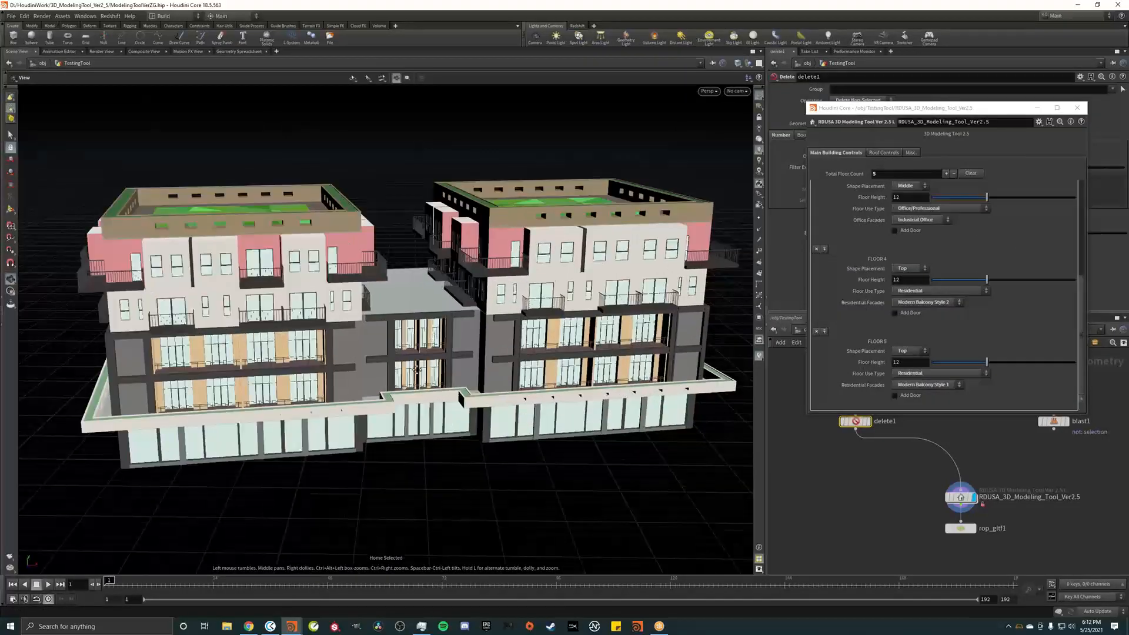
middle_click_drag(422, 347, 418, 369)
left_click_drag(417, 369, 415, 348)
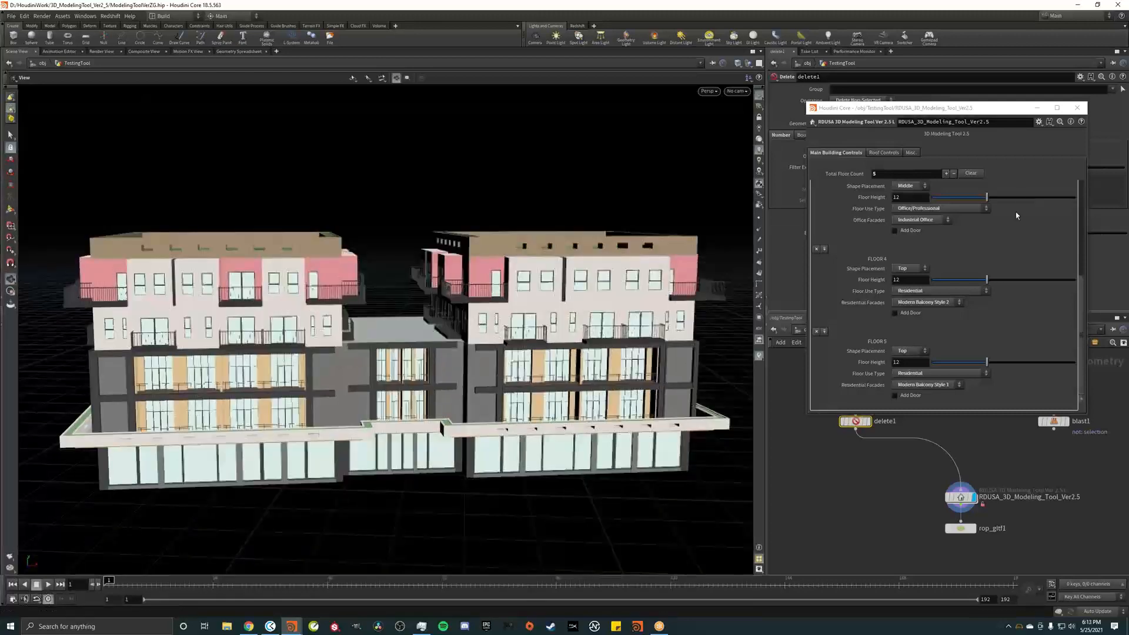
Reduce the total floor count to 3, and make floor 3 Residential with Modern Balcony Style 1 facades
left_click(882, 173)
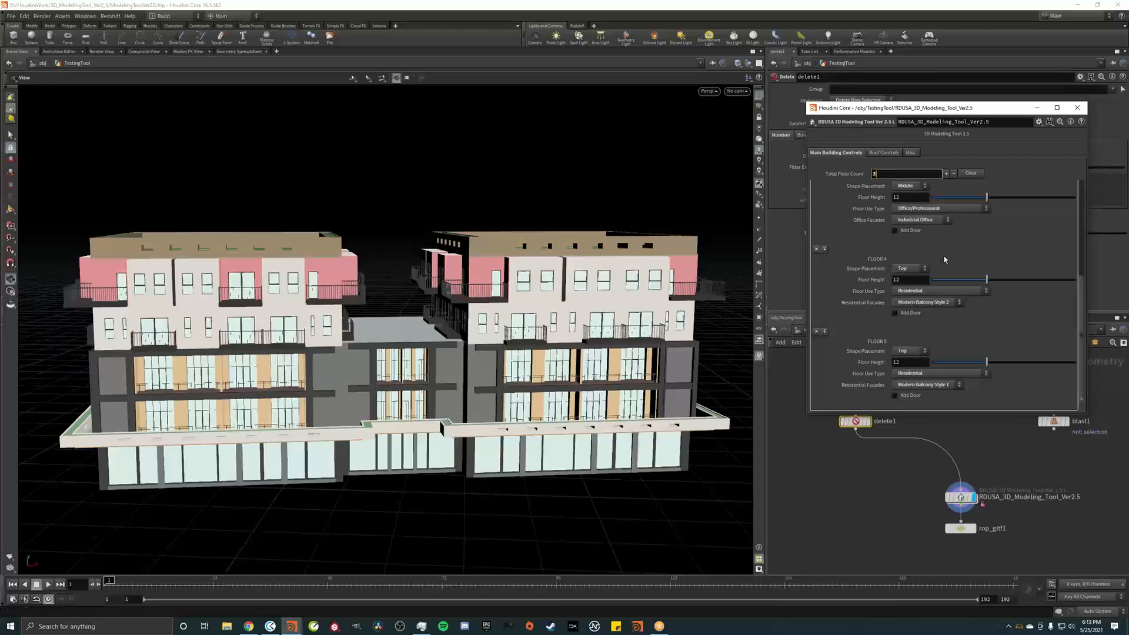
key("Return")
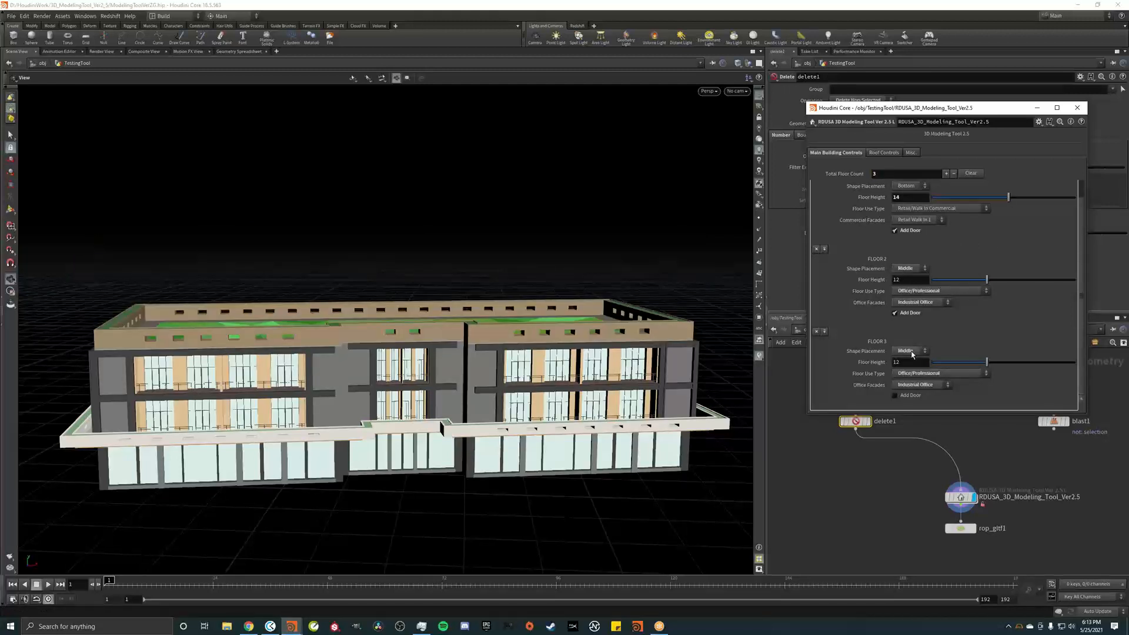
left_click(937, 377)
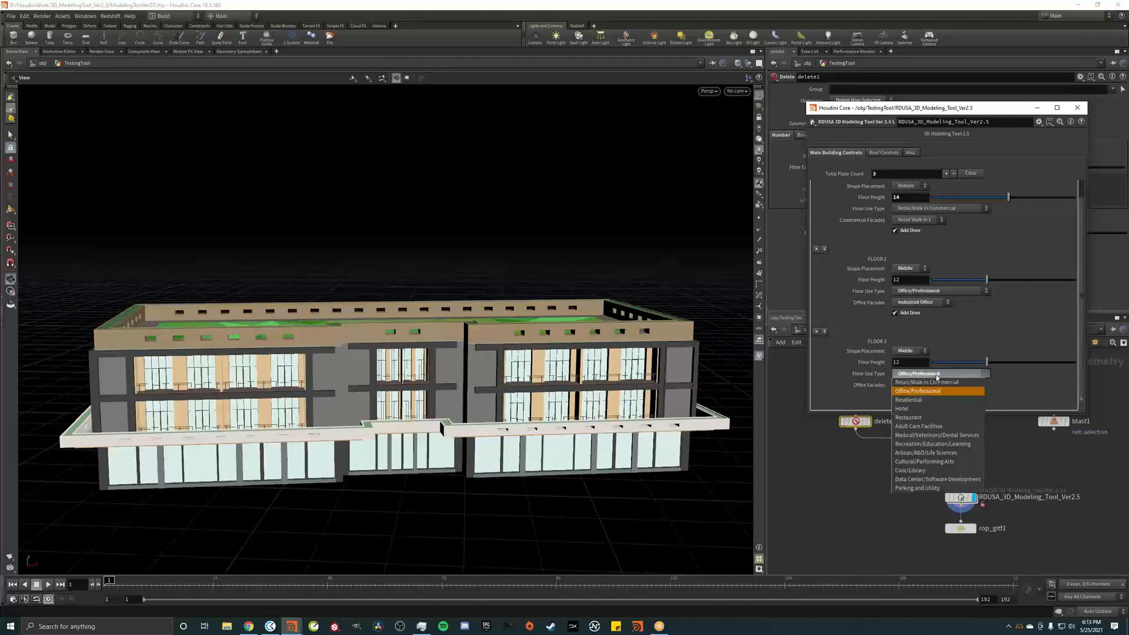
left_click(935, 404)
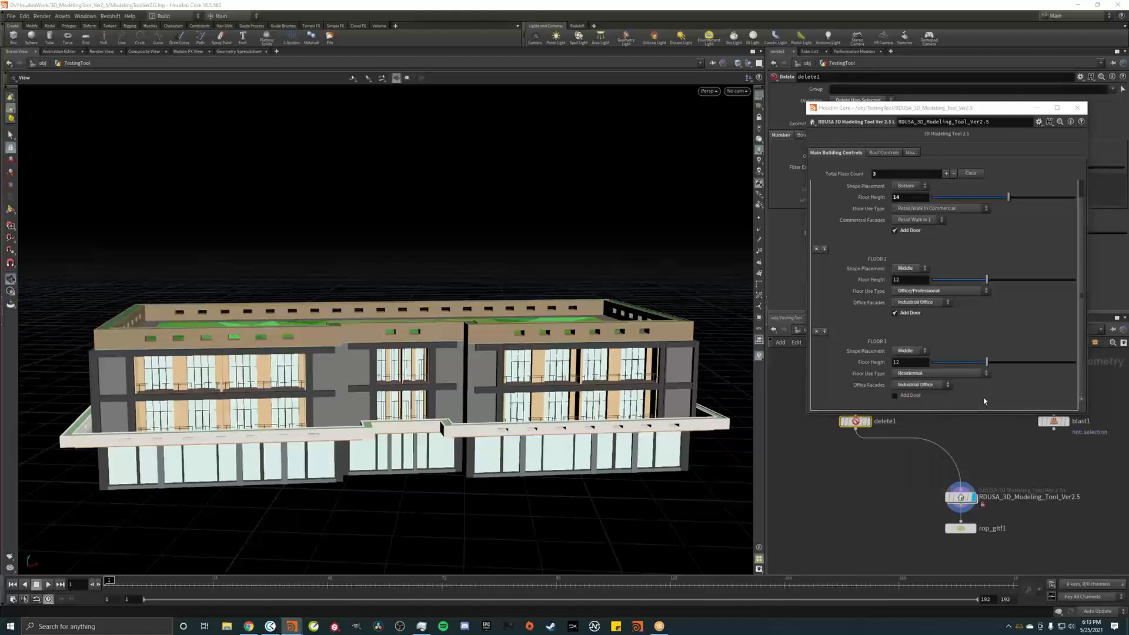
left_click(925, 385)
left_click(941, 403)
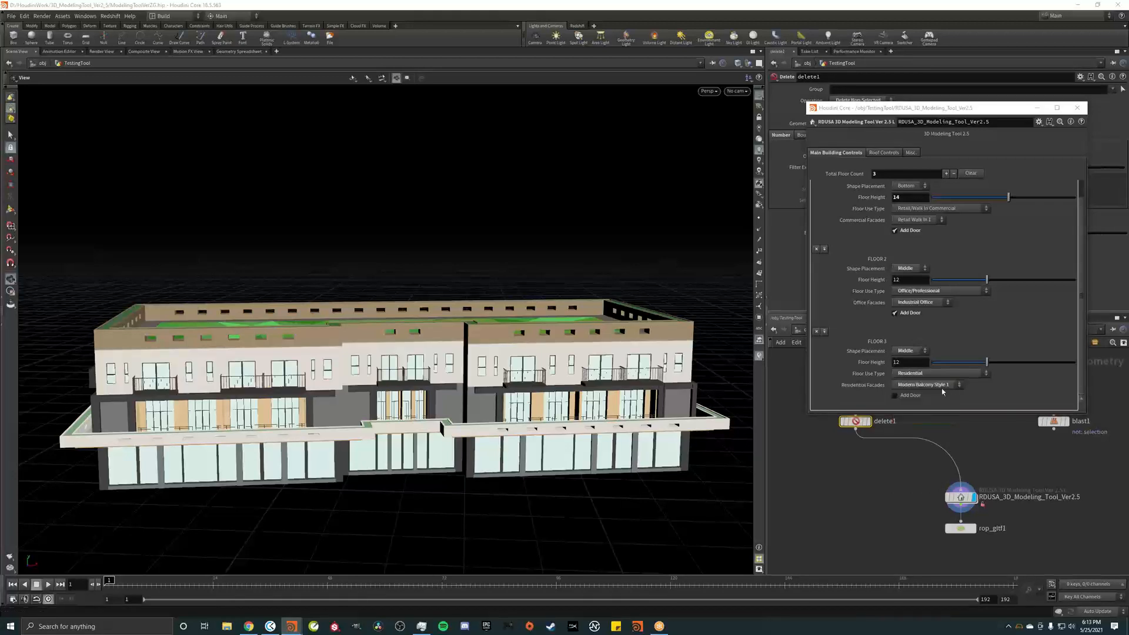
Change floor 2's use type to Residential with Modern Balcony Style 1 facades, and turn off its door
left_click(913, 269)
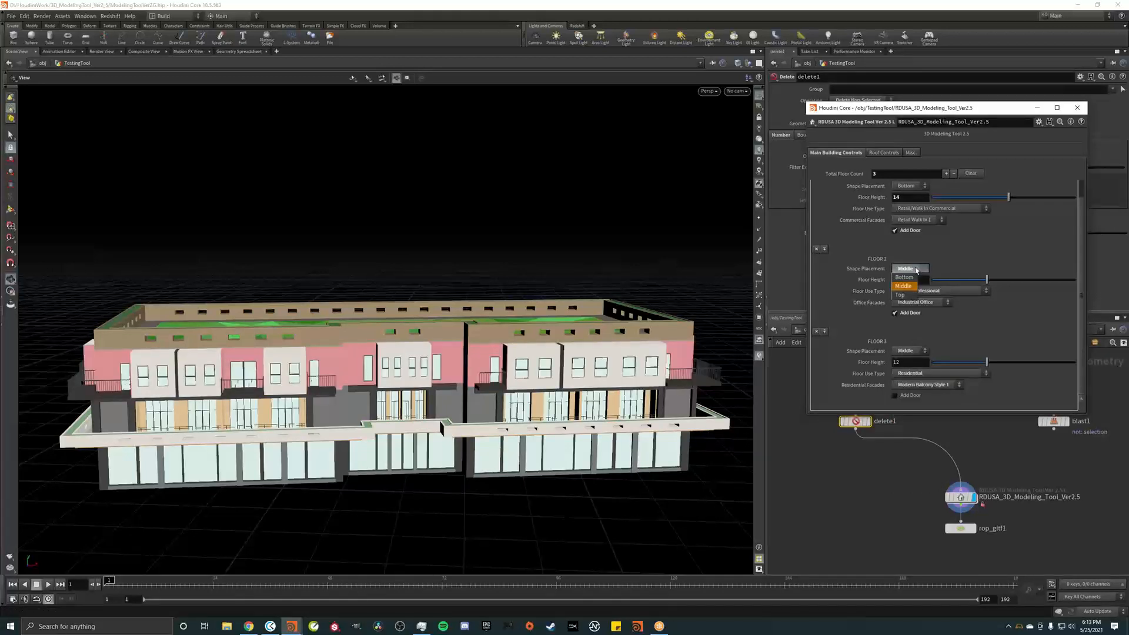
left_click(906, 286)
left_click(922, 291)
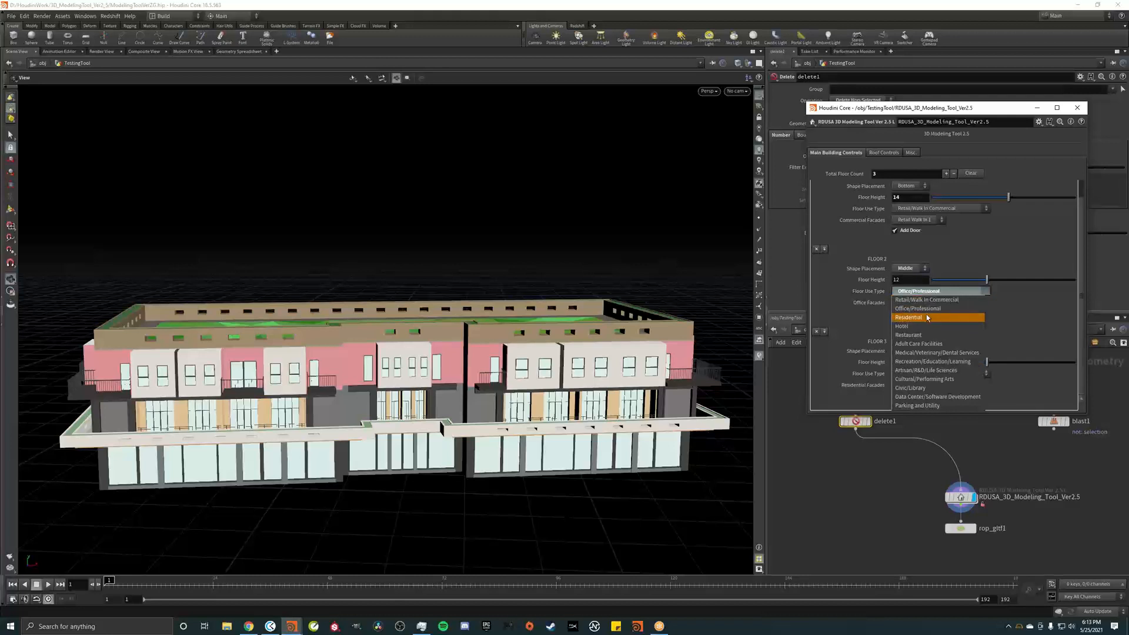
left_click(927, 317)
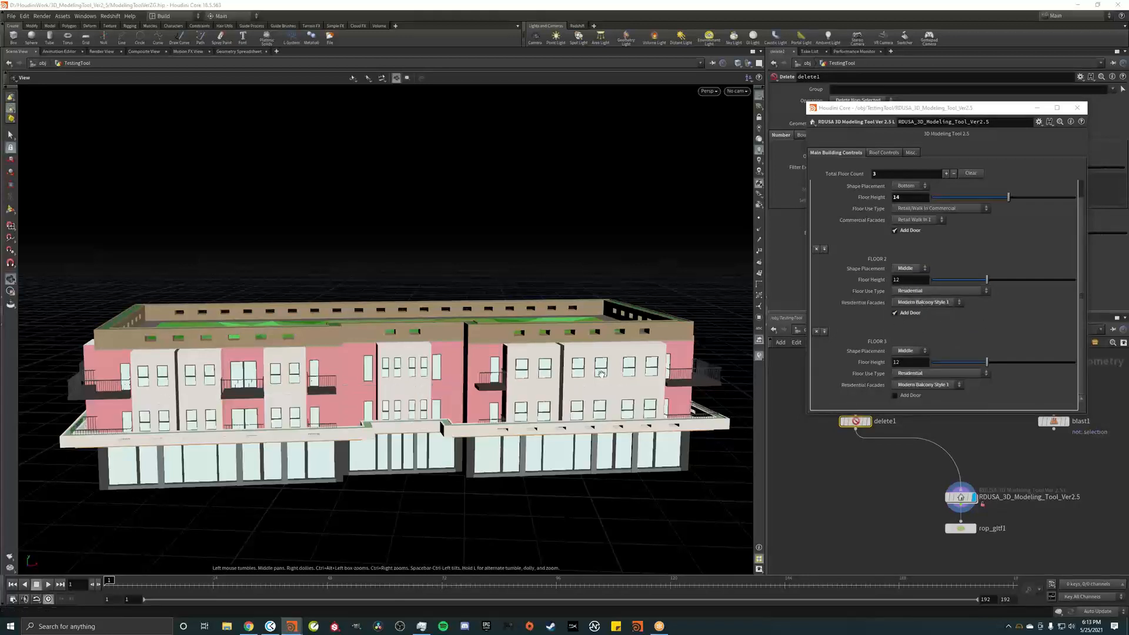
left_click_drag(529, 366, 553, 377)
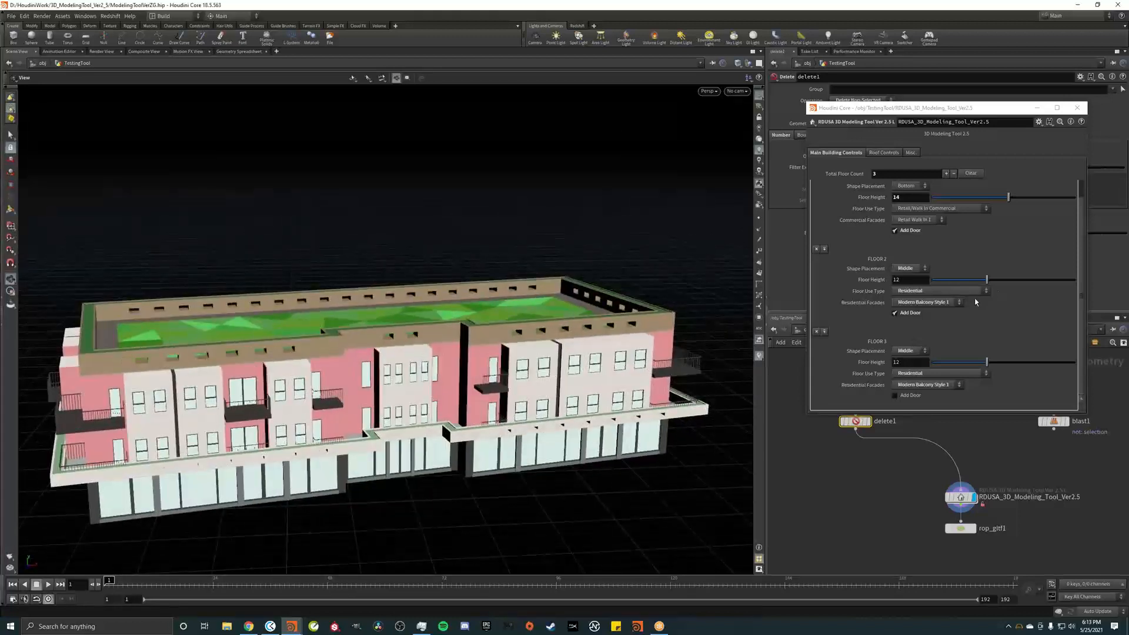
left_click(896, 314)
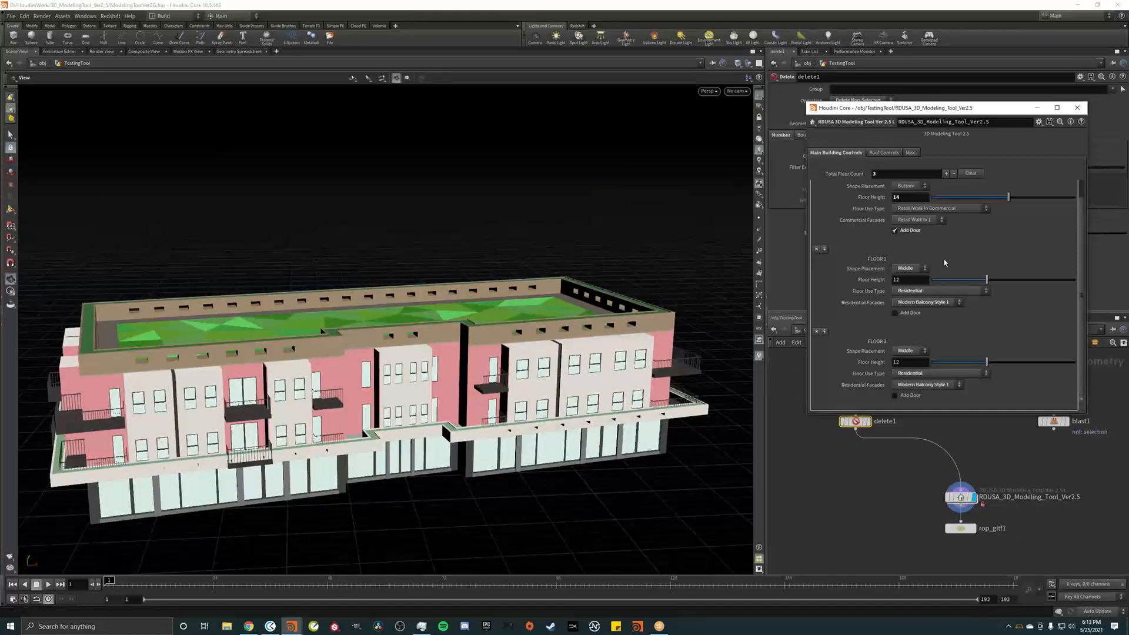
Set floor 1's use type to Residential with Residential Walk In 1 facades and inspect the building's front
left_click(940, 210)
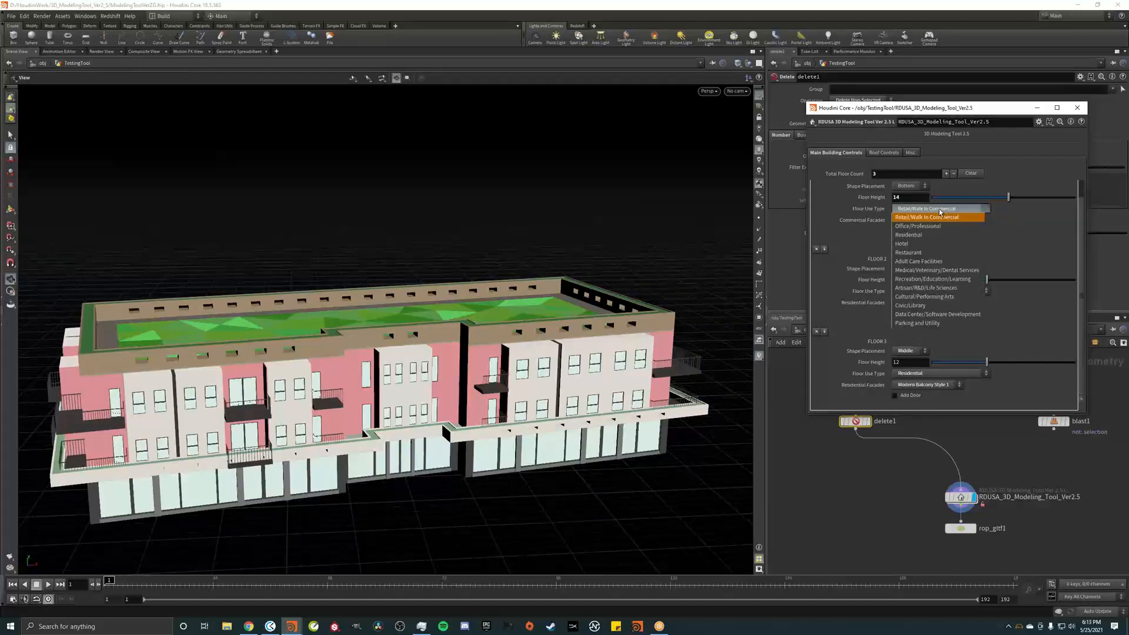
left_click(929, 235)
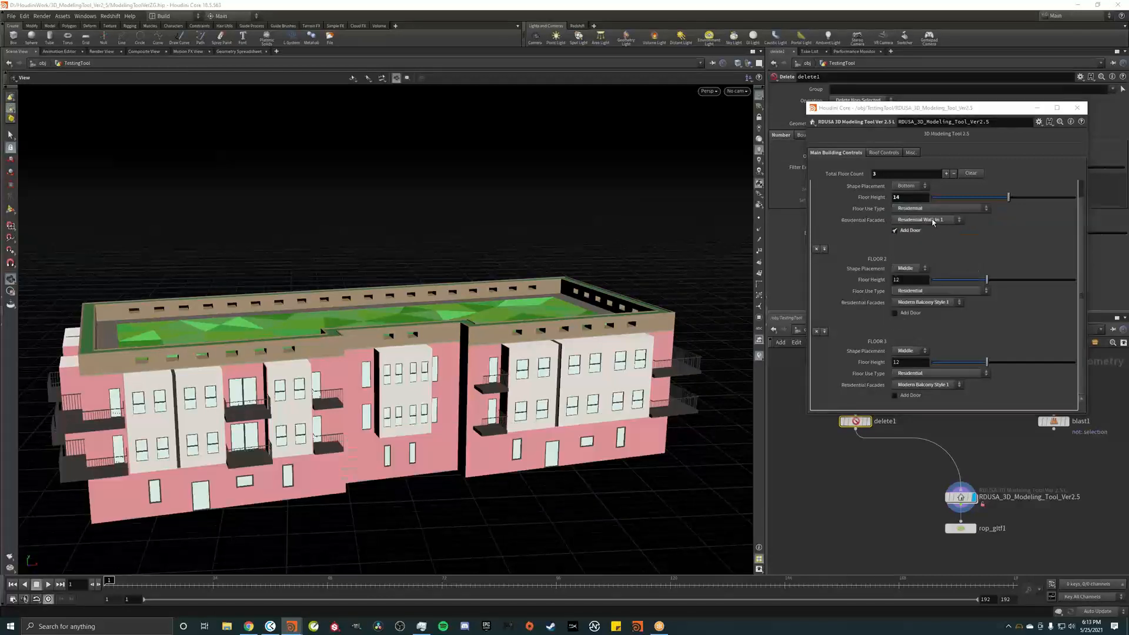
left_click(933, 221)
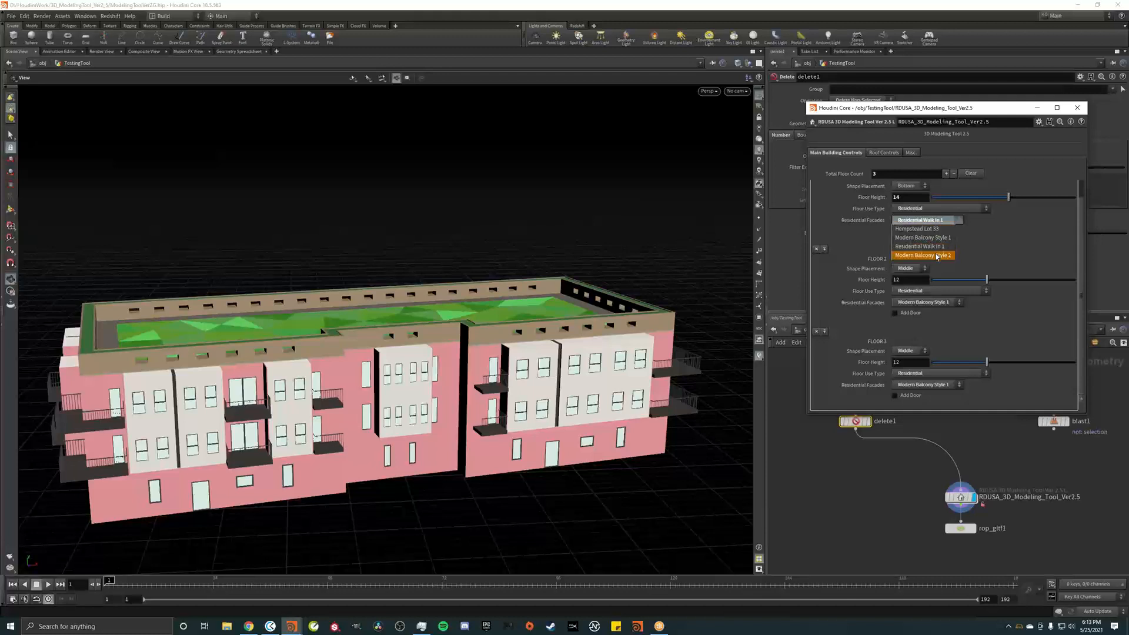
left_click(941, 248)
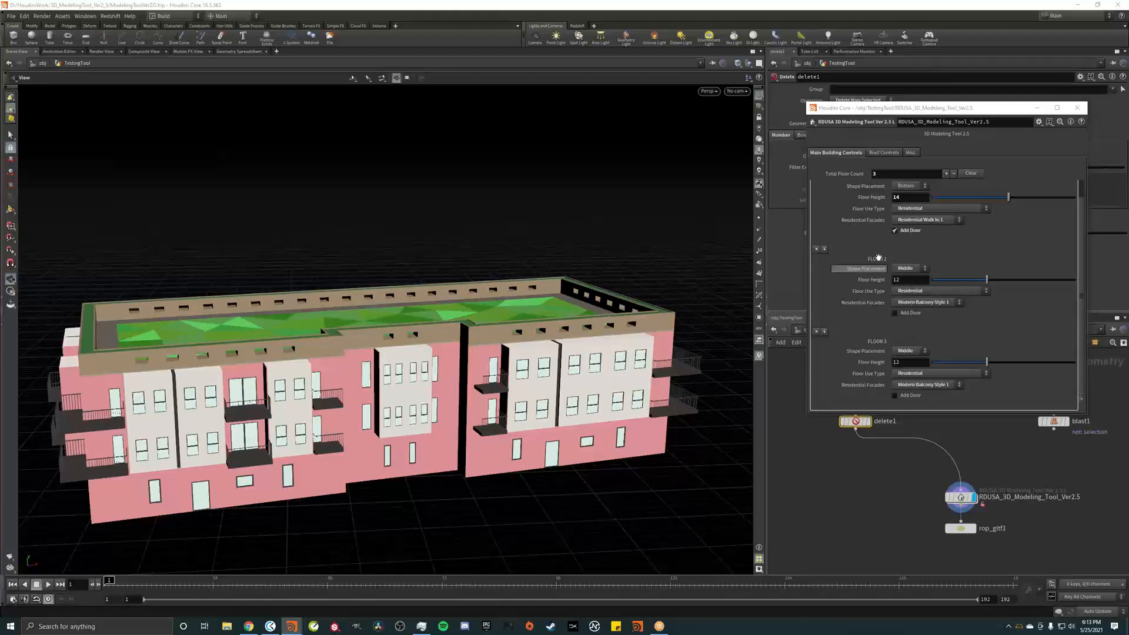
left_click_drag(703, 365, 529, 367)
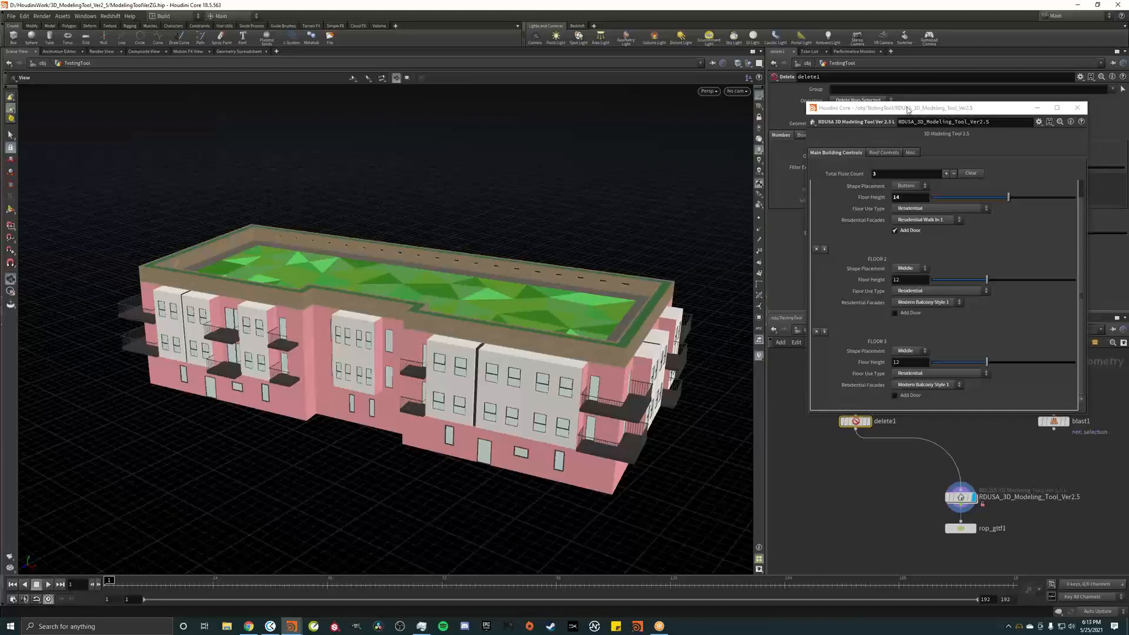
Move the modeling tool's parameter window over the viewport's edge and undo the recent use type, facade and door changes on floors 1 to 3
left_click_drag(906, 109, 736, 70)
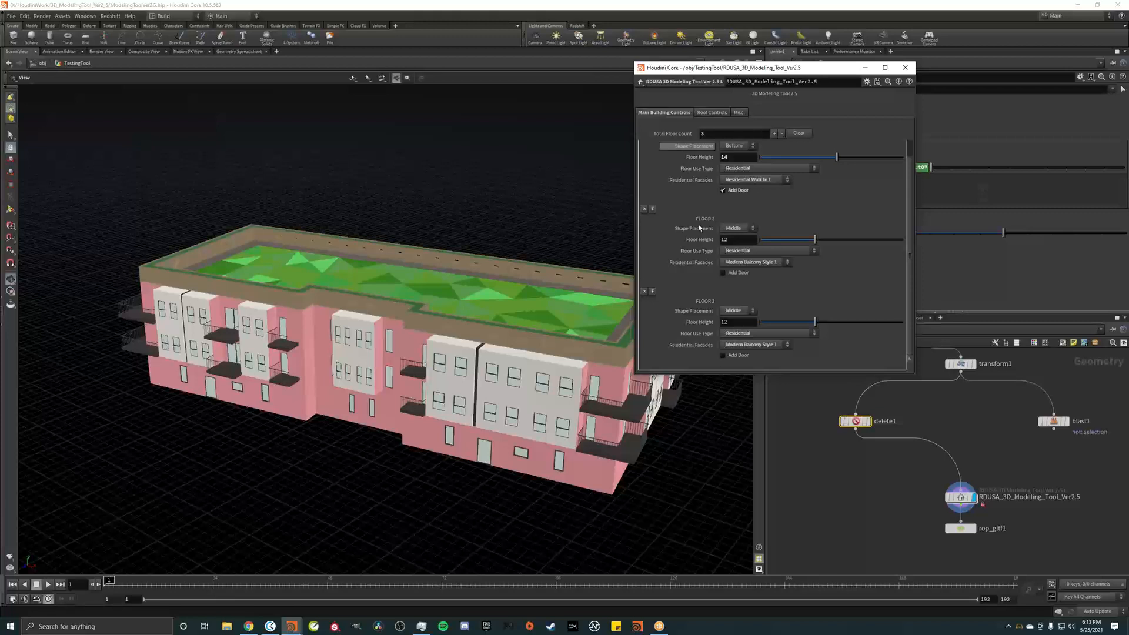
middle_click_drag(979, 488, 914, 478)
mouse_move(896, 501)
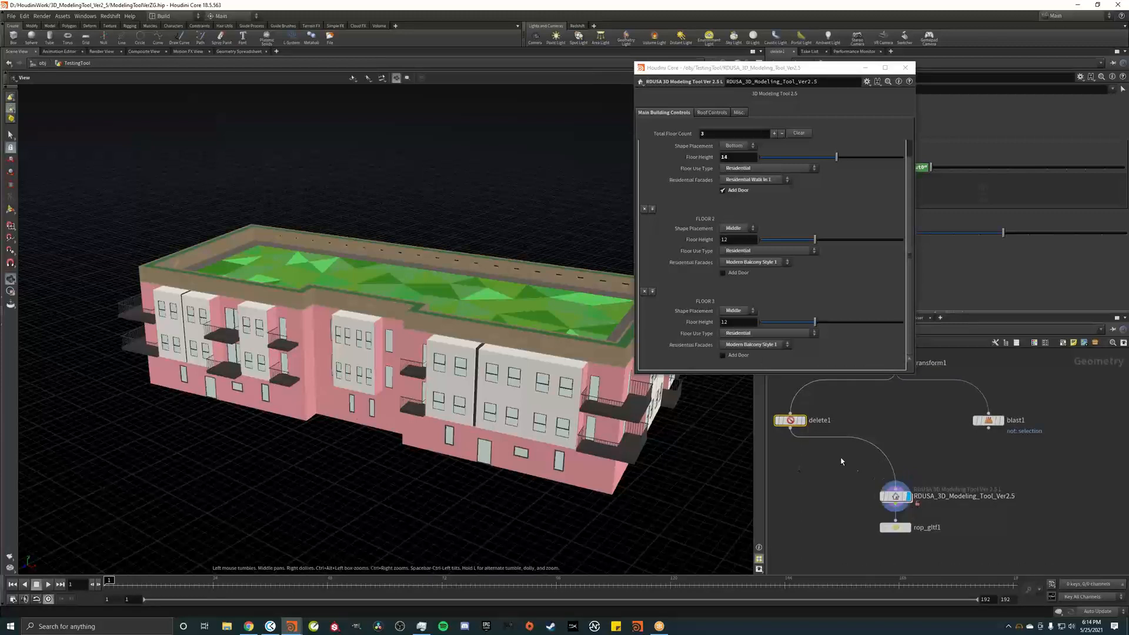
key("ctrl+z")
key("ctrl+z")
key("ctrl+z")
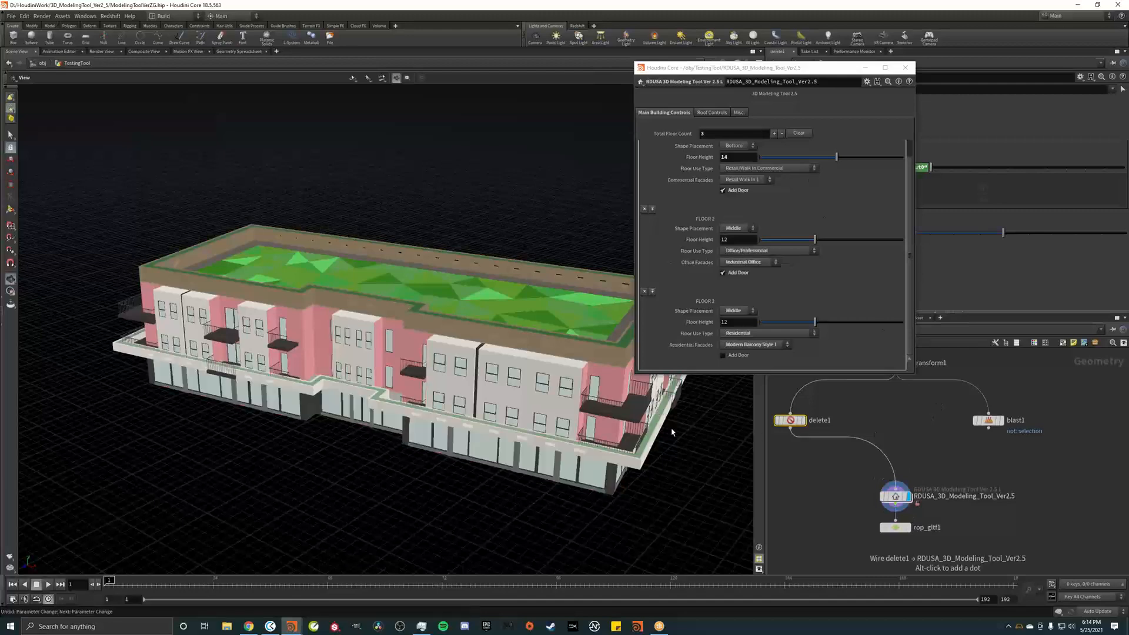
key("ctrl+z")
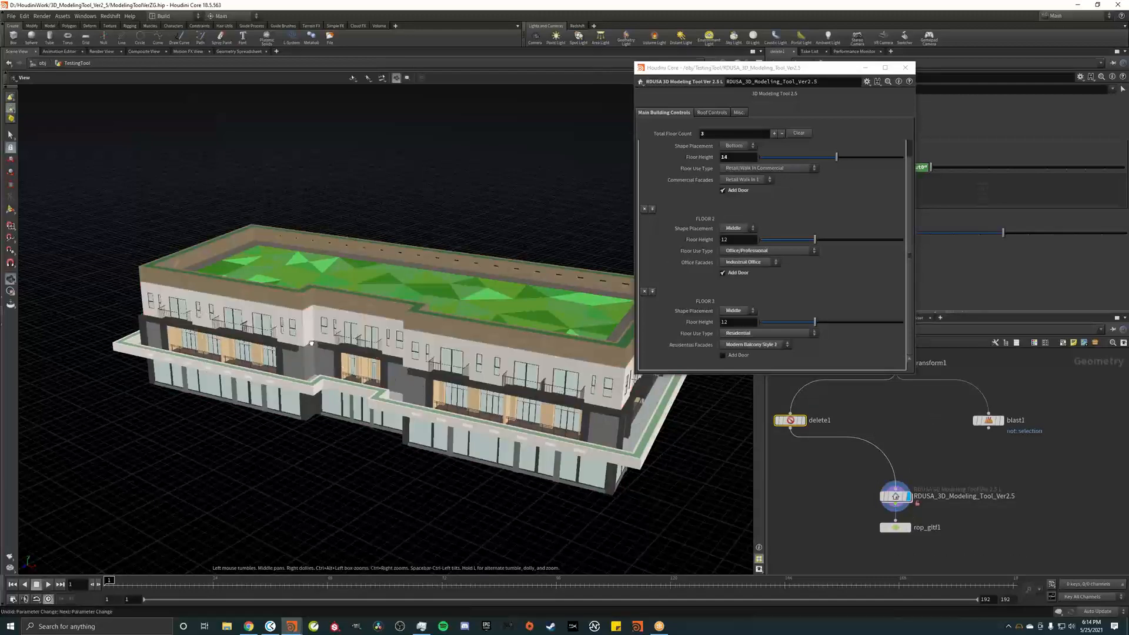
left_click_drag(419, 387, 376, 353)
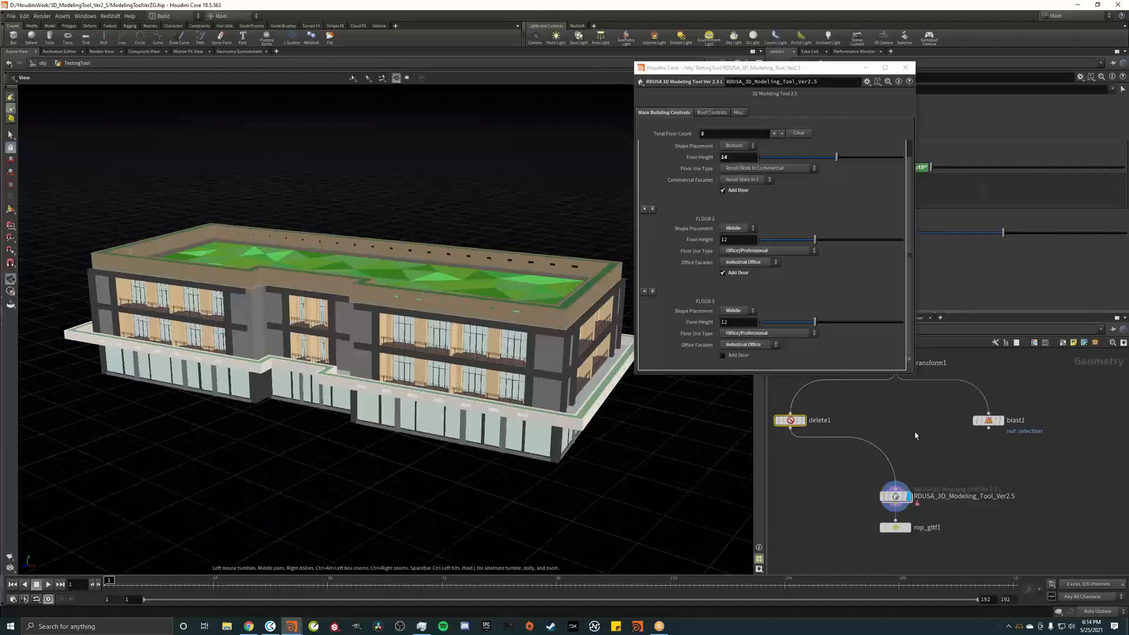
scroll(915, 436, "down", 5)
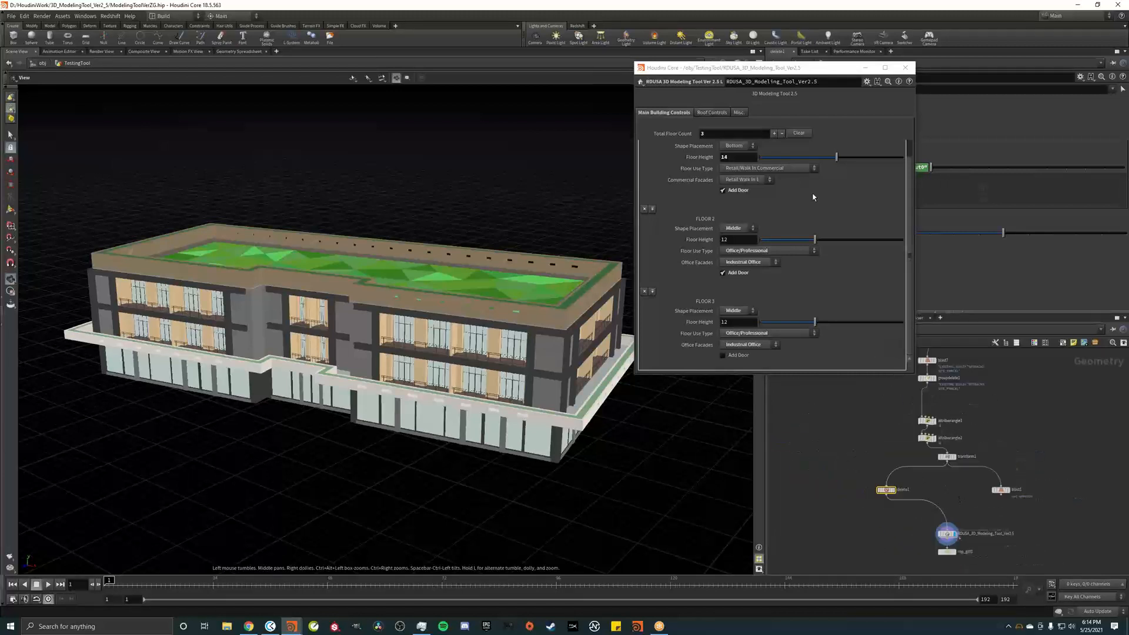
Keep floor 2's use type as Office/Professional and set its office facades to Hempstead Lot 33
left_click_drag(341, 338, 315, 302)
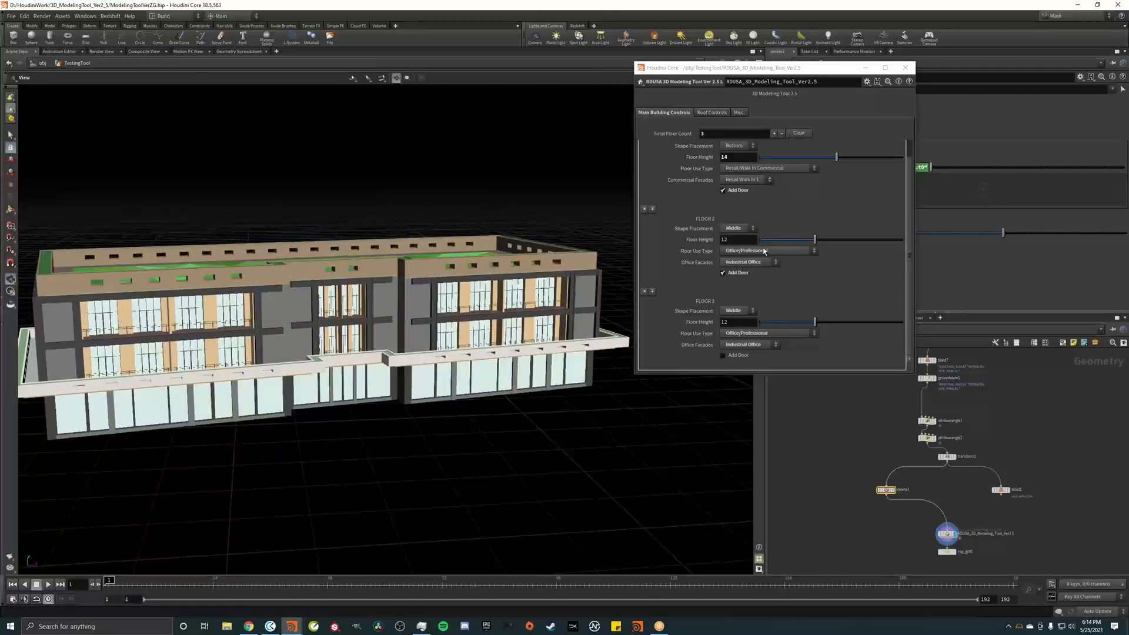
left_click(765, 252)
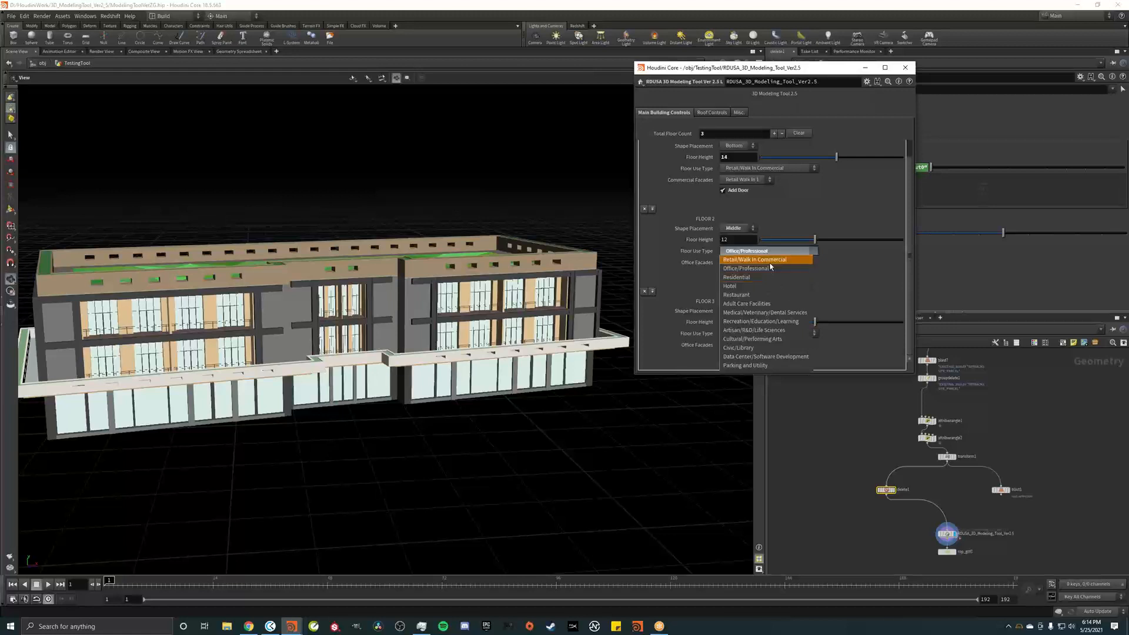
left_click(771, 268)
left_click(756, 263)
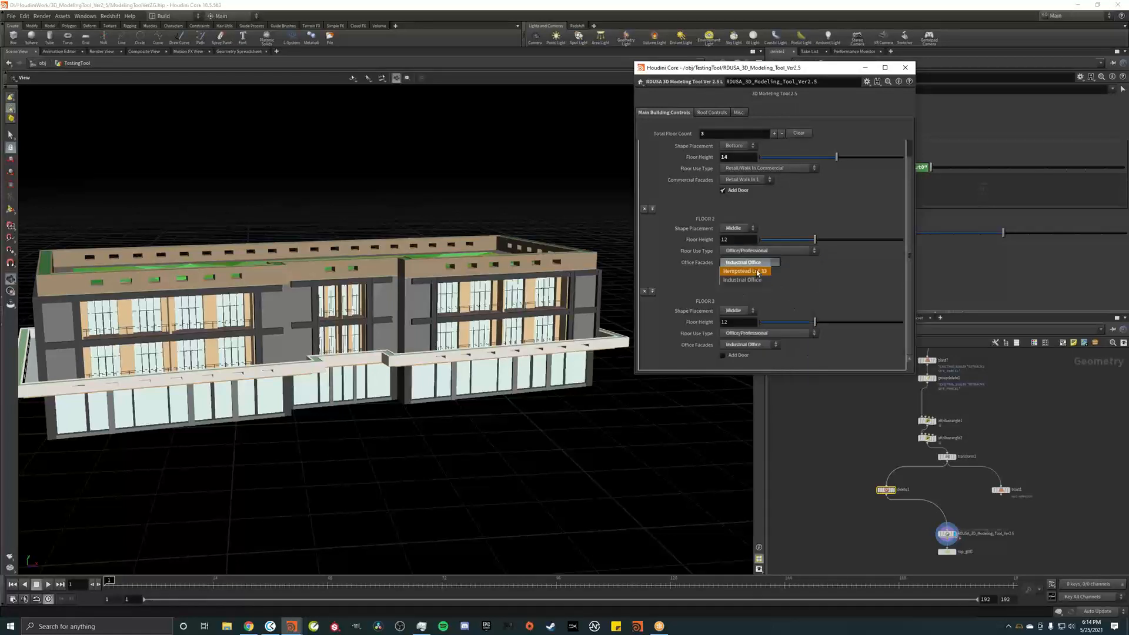
left_click(758, 272)
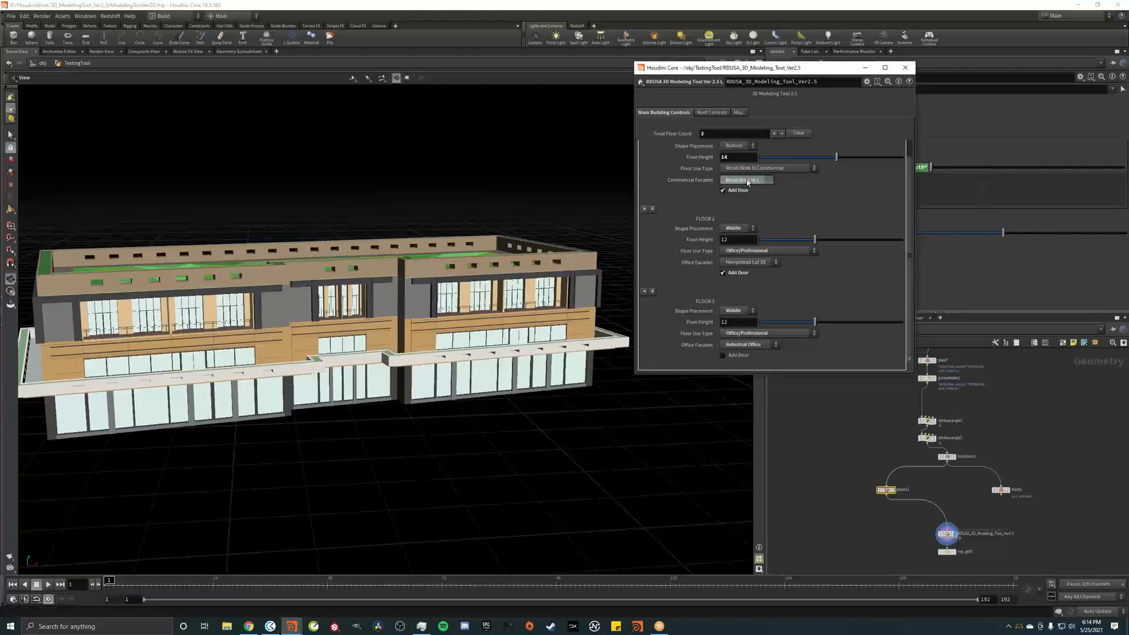
Set floor 3's shape placement to Top and its use type to Residential with Hempstead Lot 33 facades
left_click(747, 315)
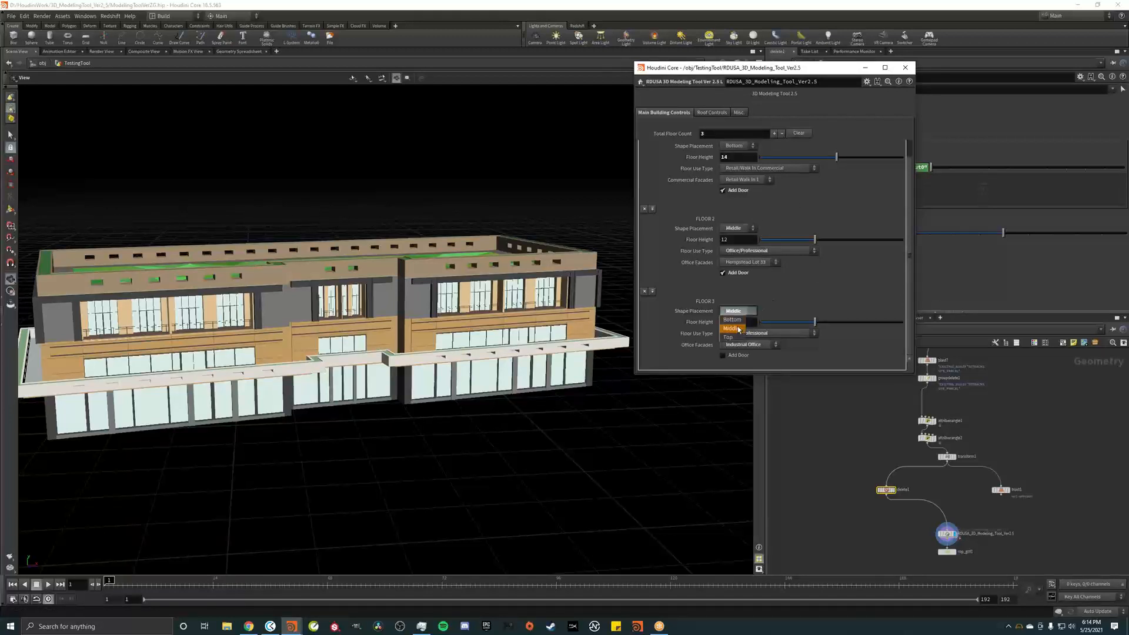
left_click(740, 328)
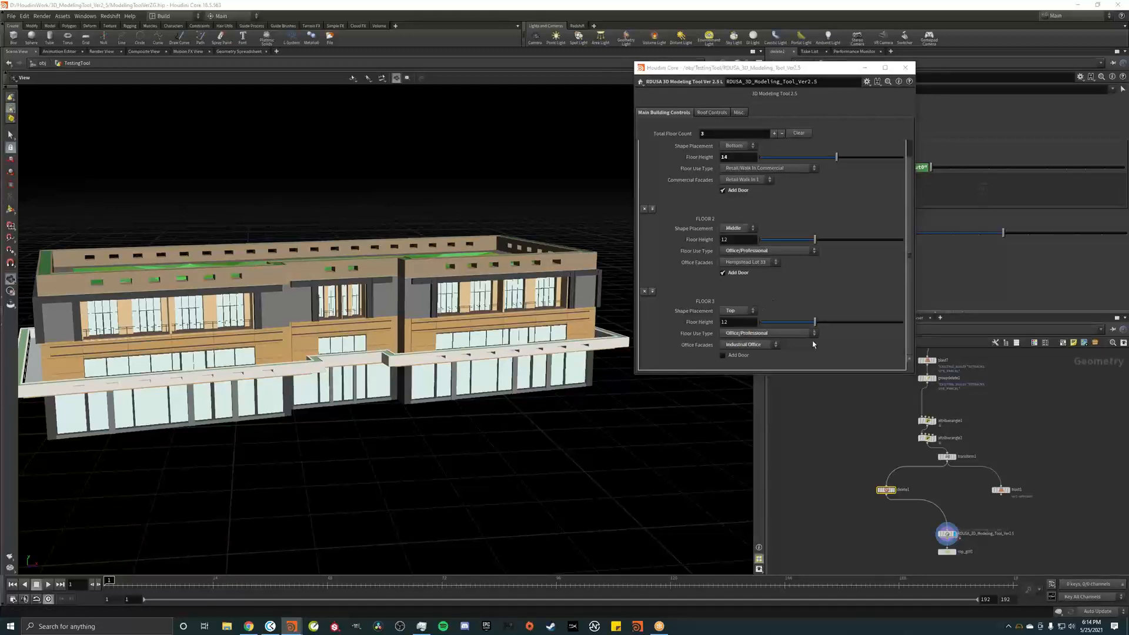
left_click(760, 346)
left_click(760, 335)
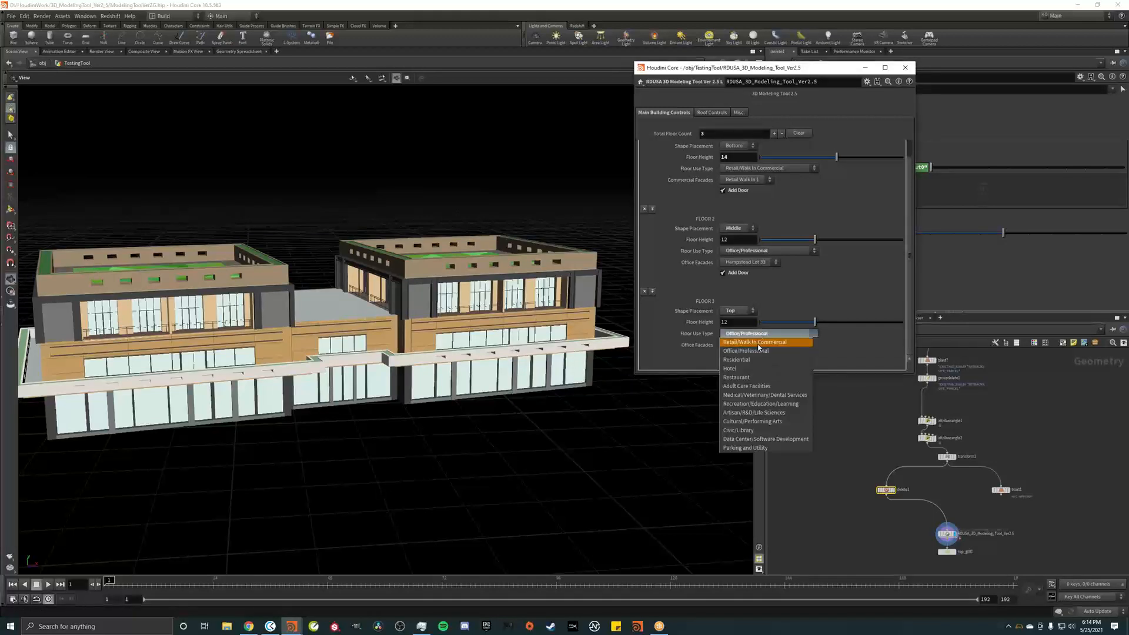
left_click(753, 359)
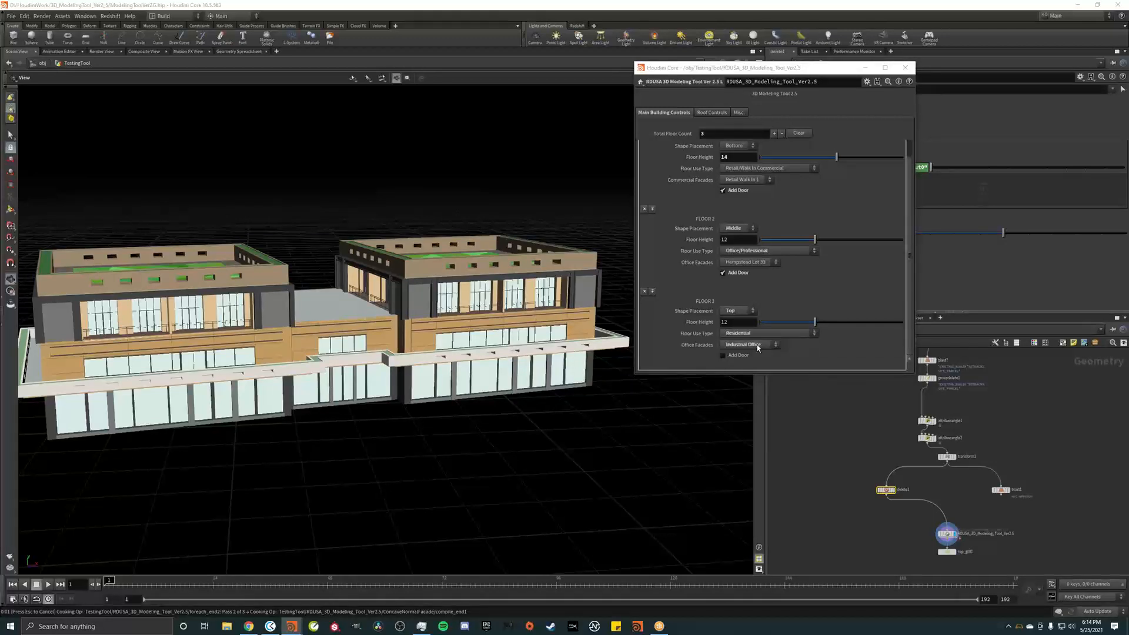
left_click(759, 347)
left_click(757, 355)
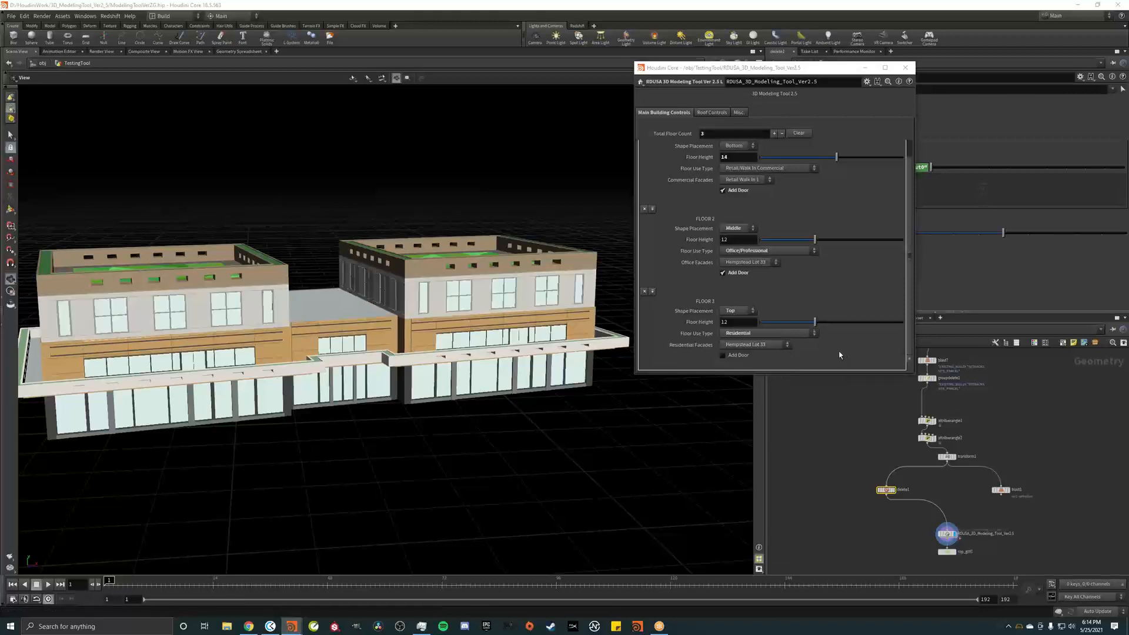
left_click_drag(407, 316, 373, 281)
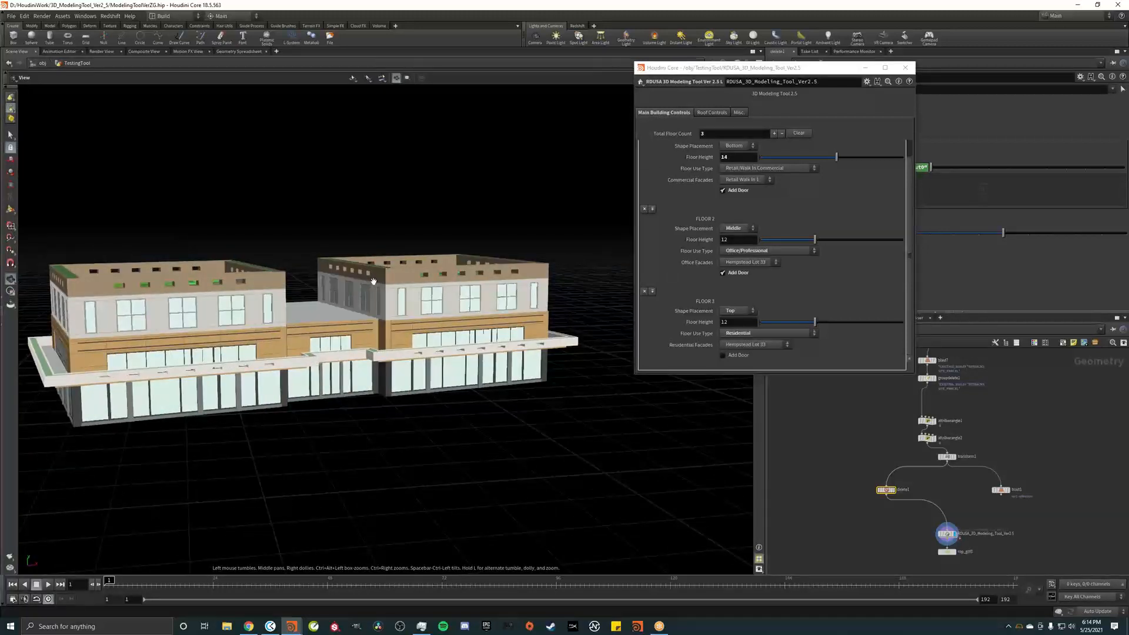
Set floor 2's shape placement to Top and view the separated building volumes from the front
left_click(743, 229)
left_click(734, 252)
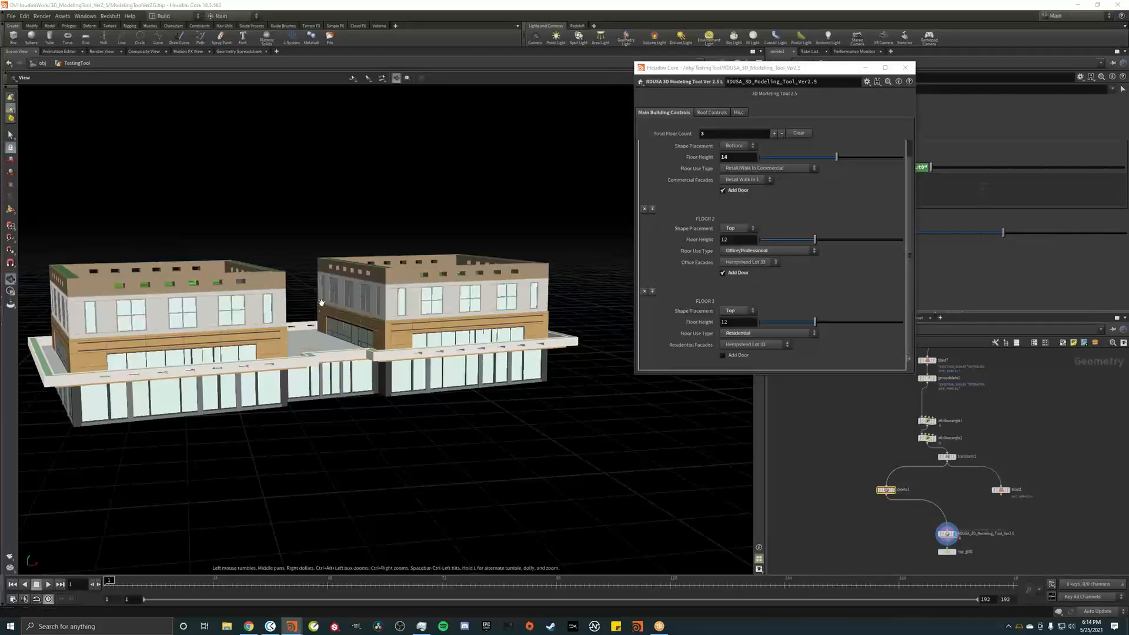
left_click_drag(322, 302, 353, 295)
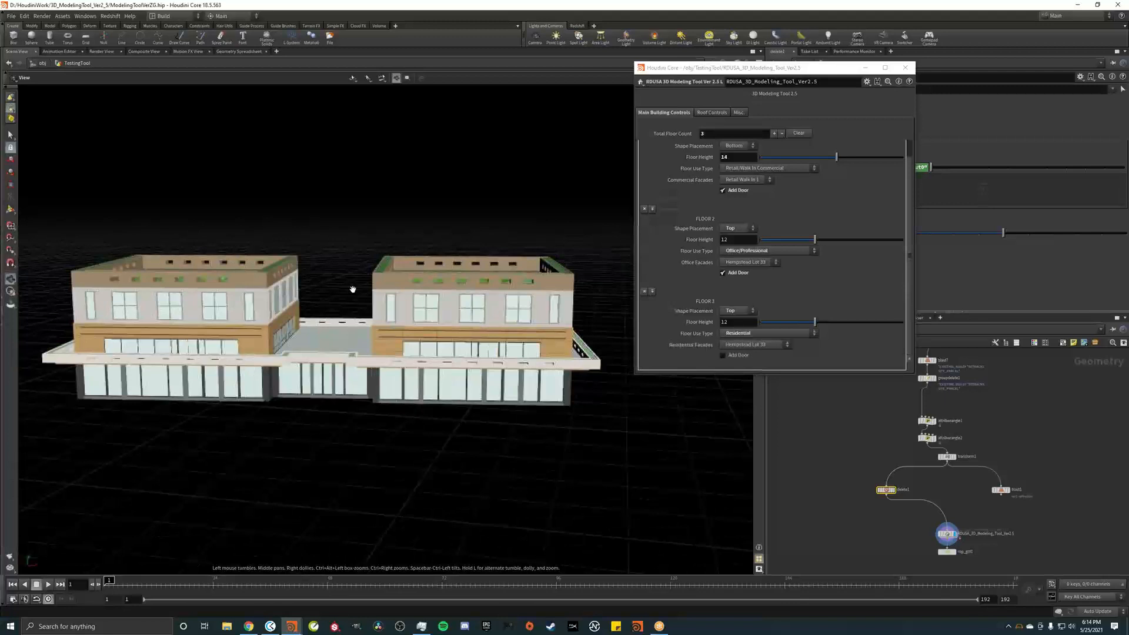
Try the Middle shape placement on floor 3, inspect the bridged top floor, and return the placement to Top
left_click(740, 312)
left_click(733, 322)
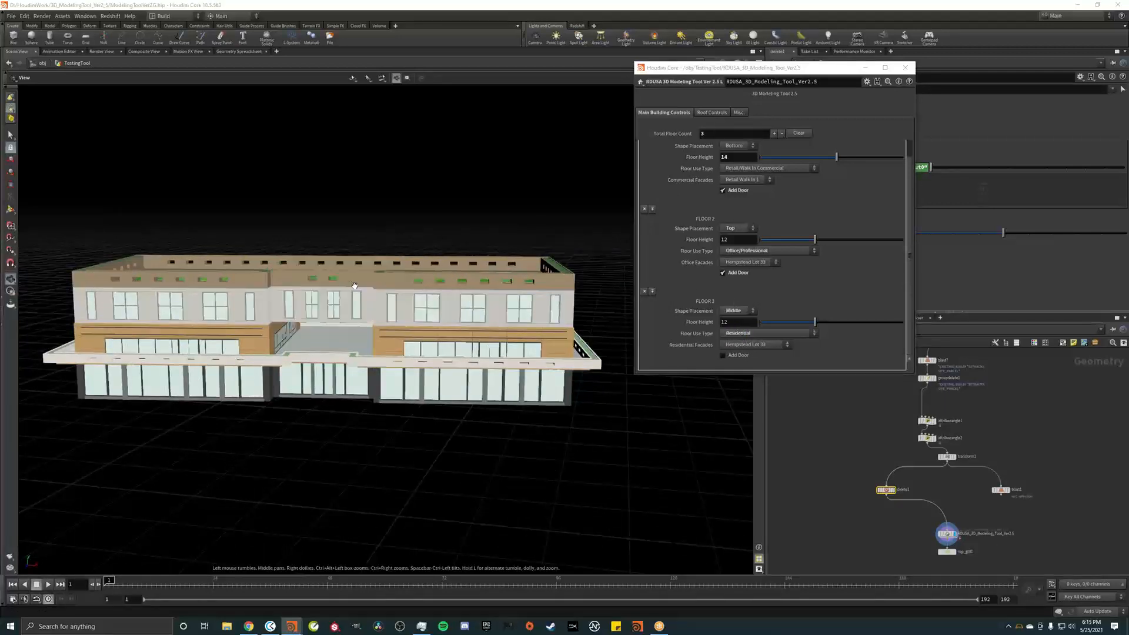
left_click_drag(343, 283, 403, 294)
left_click(744, 312)
left_click(734, 339)
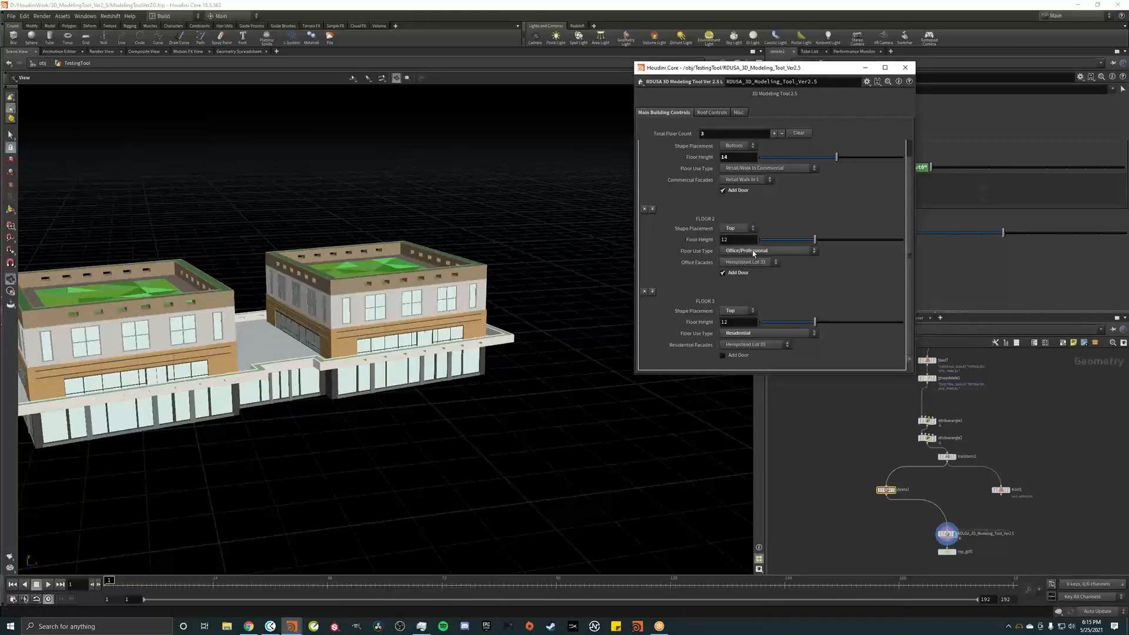
Set floor 3's residential facades to Modern Balcony Style 2 and inspect both upper volumes
left_click(748, 345)
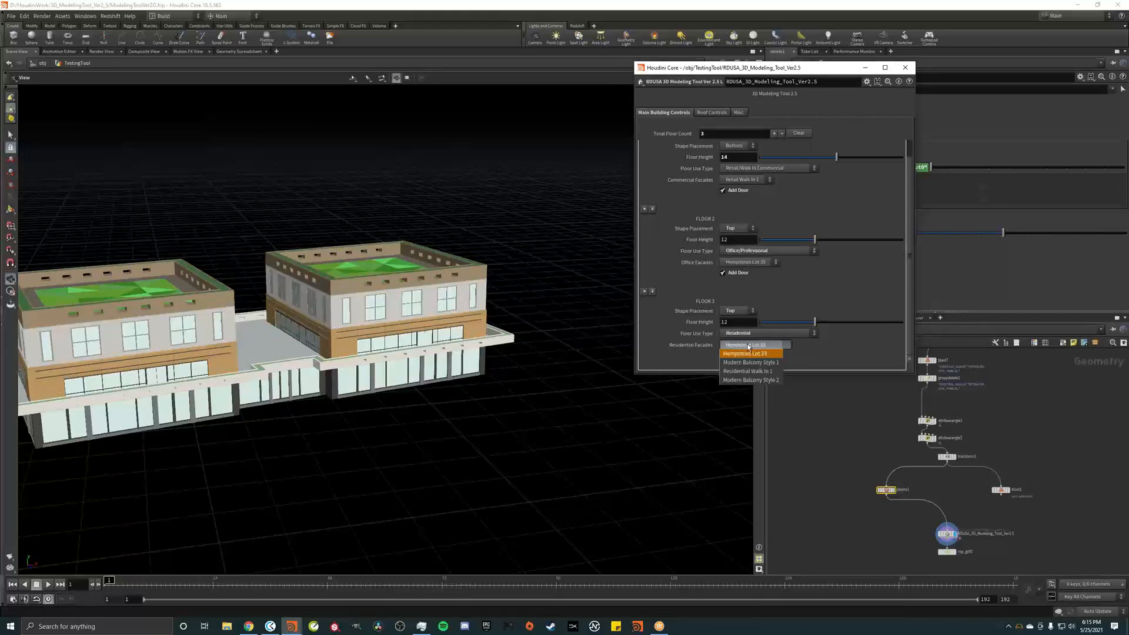
left_click(750, 381)
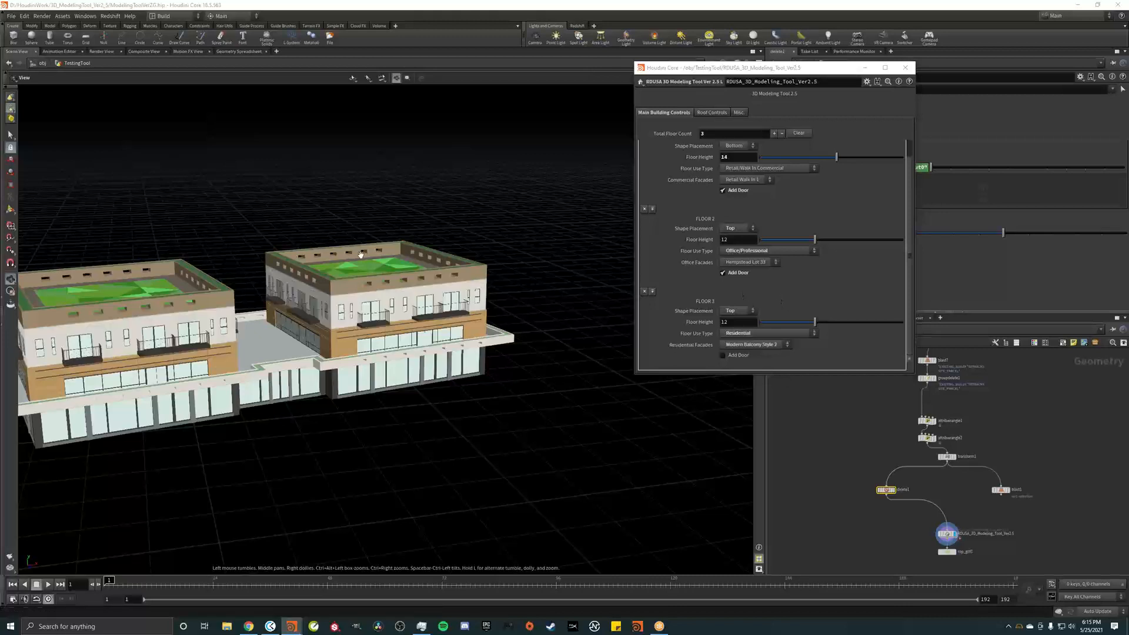
left_click_drag(362, 255, 769, 257)
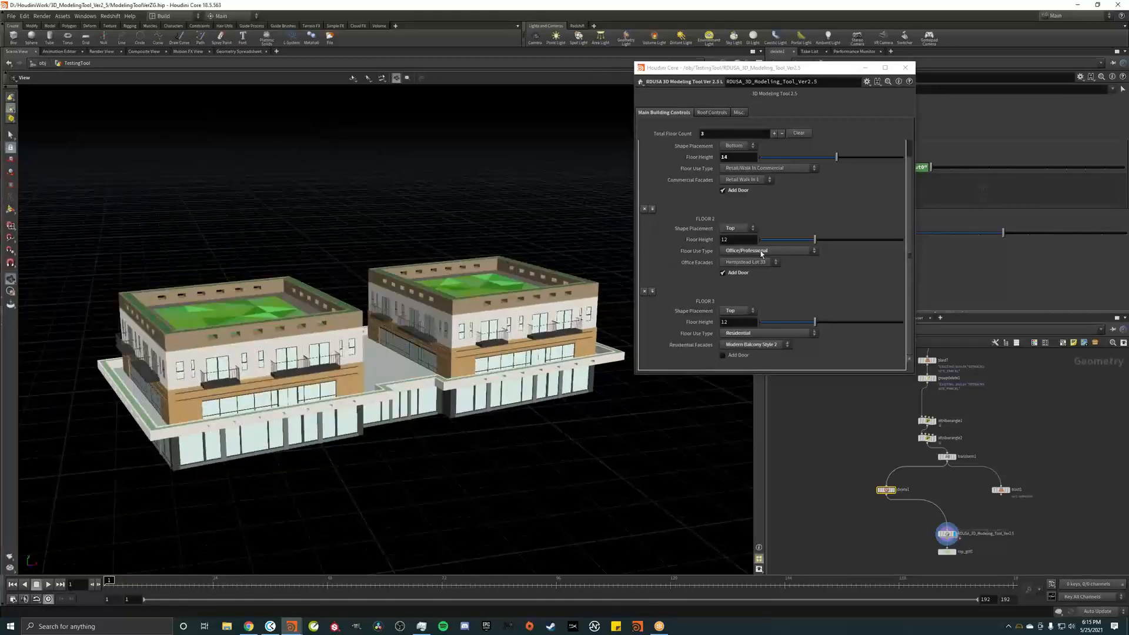
Change floor 2's use type to Residential with Modern Balcony Style 2 facades and inspect the building from another angle
left_click(760, 251)
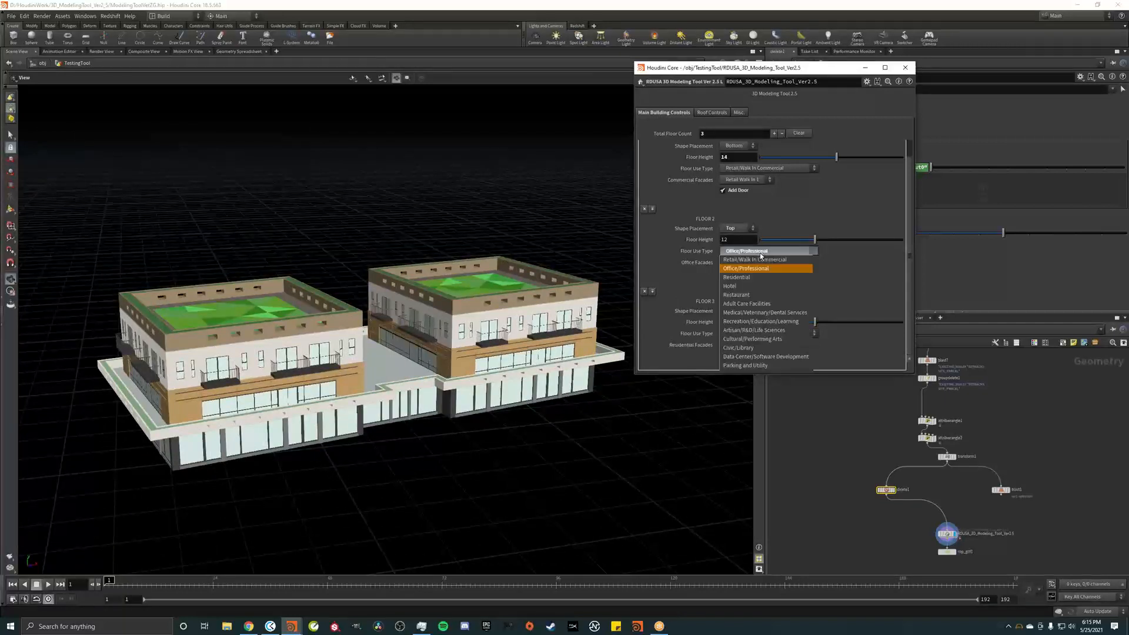
left_click(755, 283)
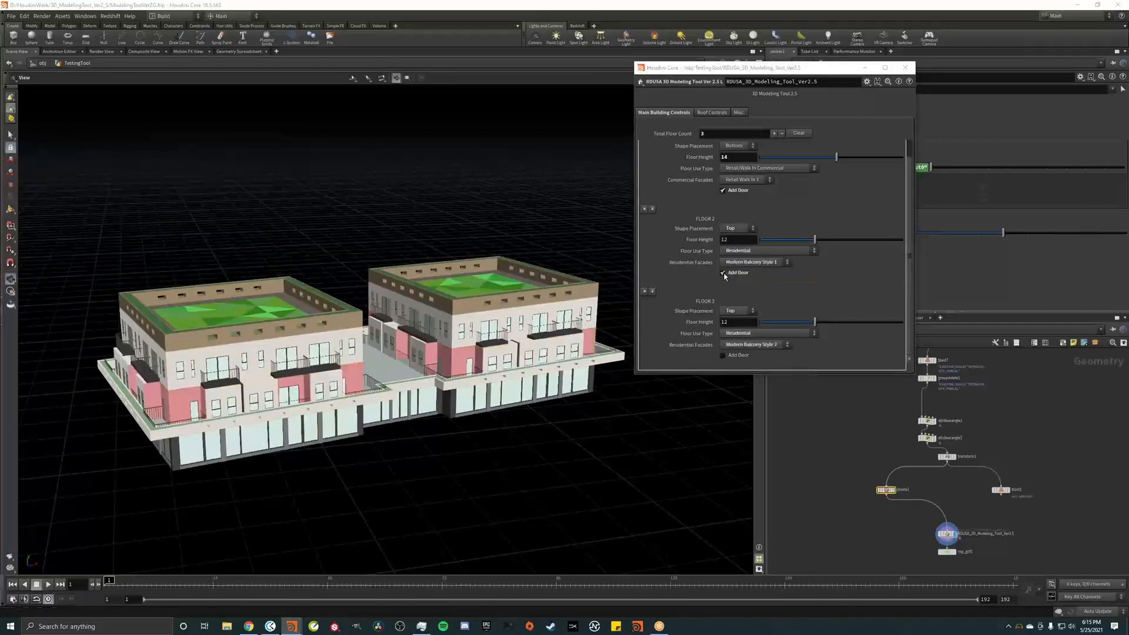
left_click(756, 262)
left_click(774, 297)
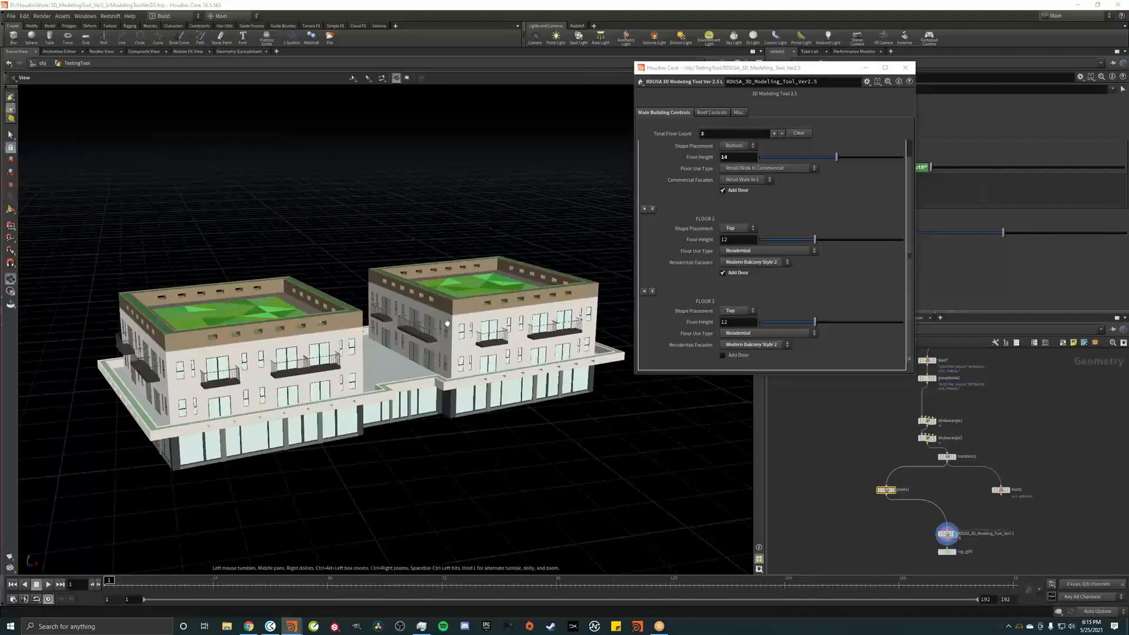
left_click_drag(445, 322, 402, 299)
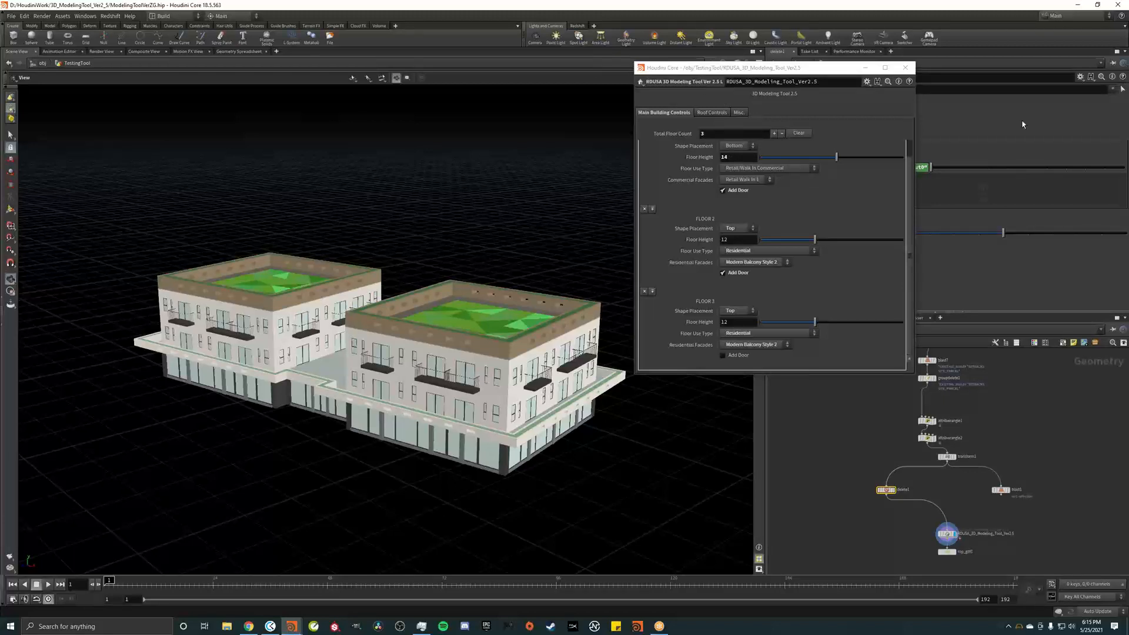
Move the modeling tool's parameter window out of the way and examine the finished building in the viewport
left_click_drag(702, 71, 1128, 77)
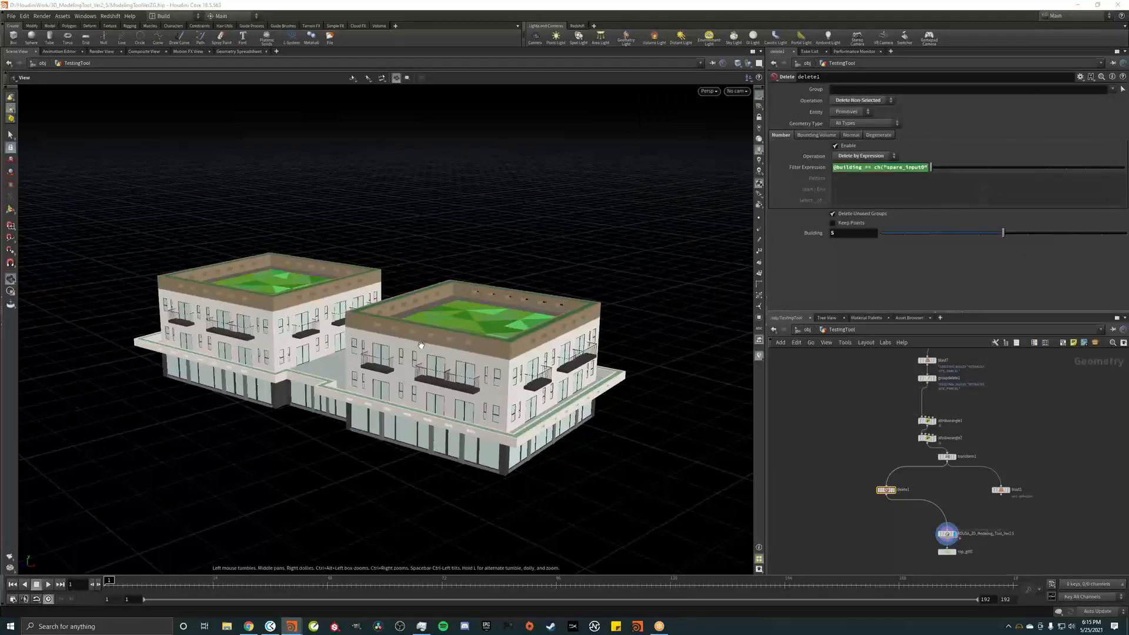
left_click_drag(421, 345, 523, 342)
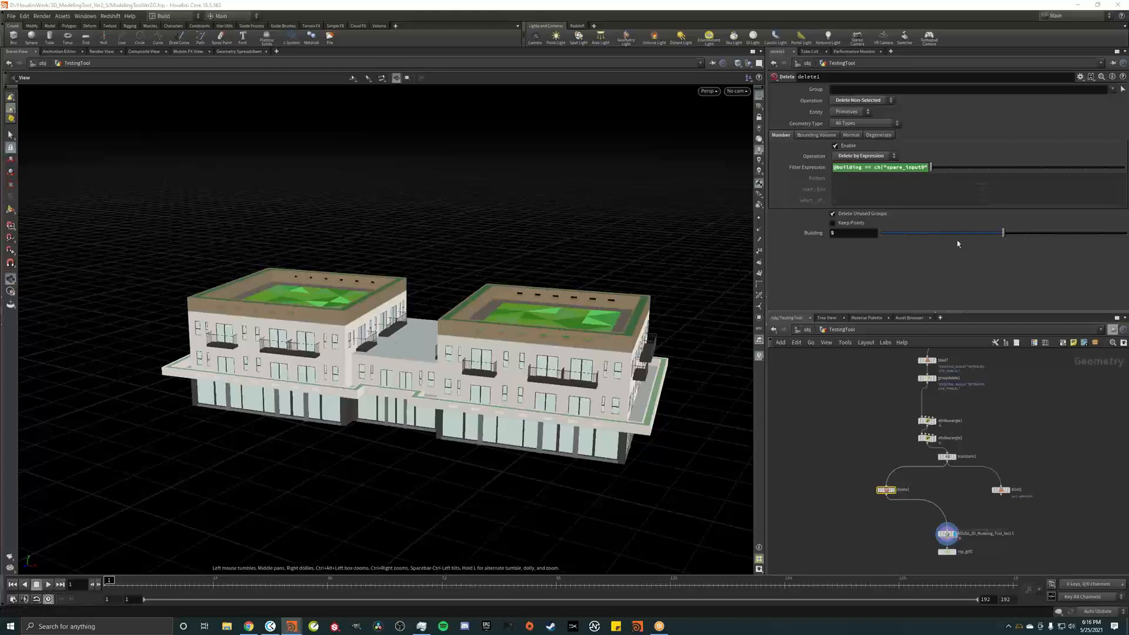
left_click(1072, 236)
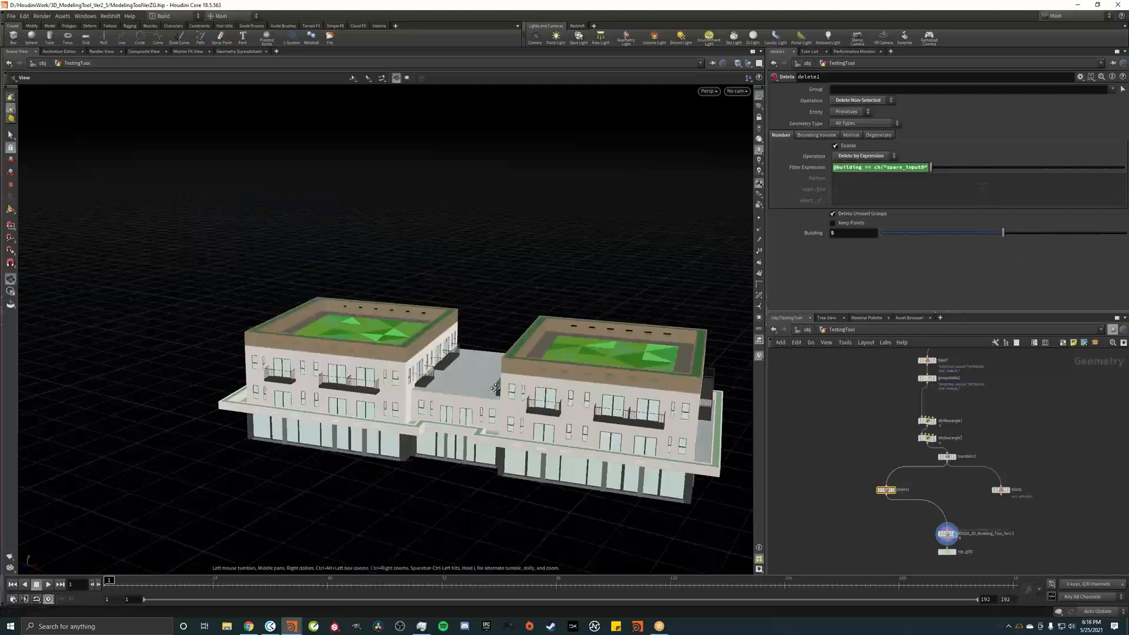
Undo the last three parameter changes that added the upper commercial floors, and inspect the three-floor building from another side
left_click_drag(494, 387, 491, 331)
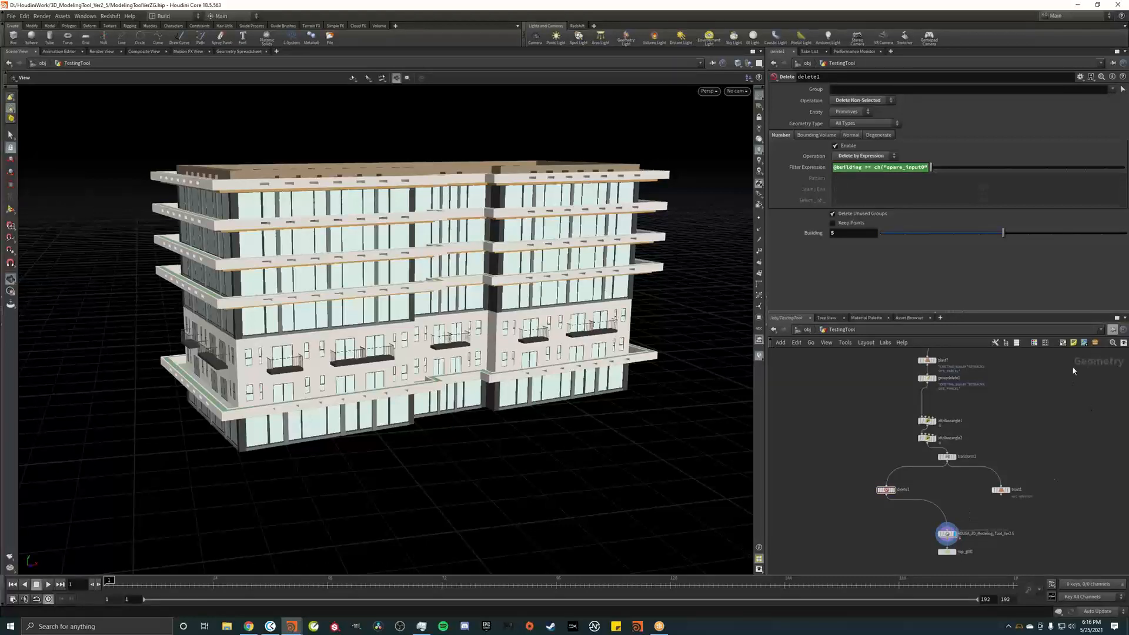
key("ctrl+z")
key("ctrl+z")
key("ctrl+z")
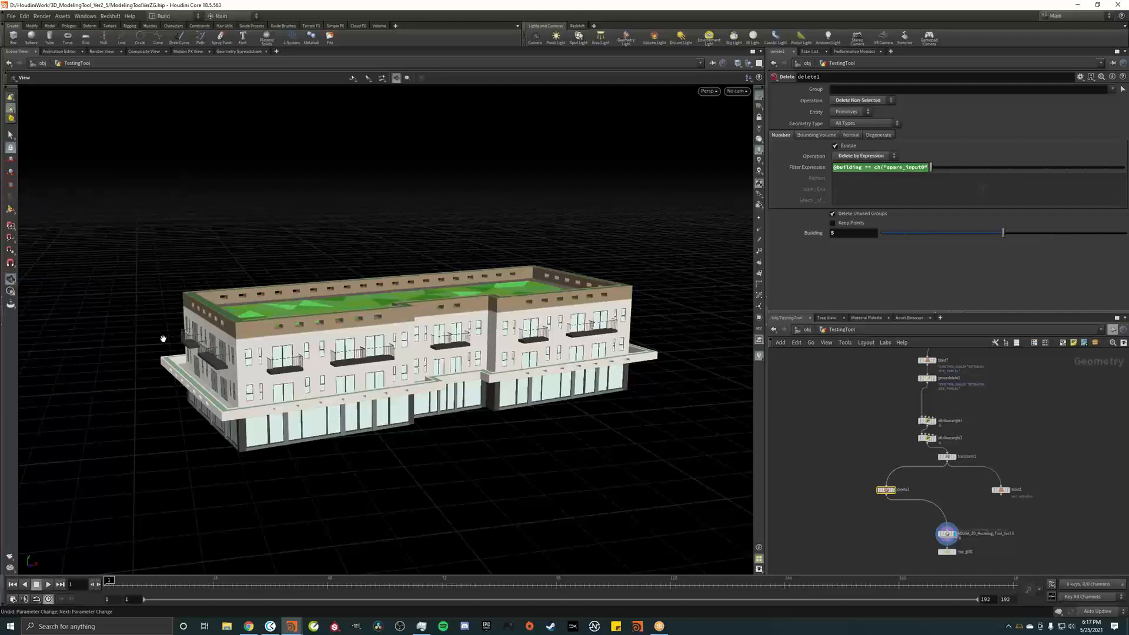
left_click_drag(191, 249, 409, 332)
middle_click_drag(409, 333, 423, 339)
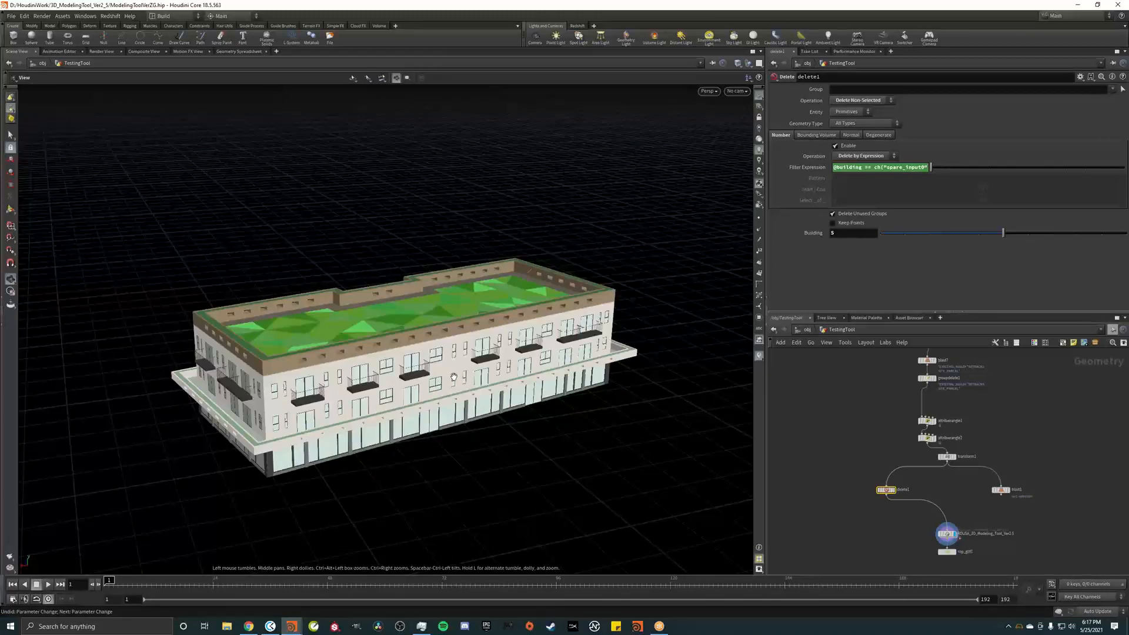
Set the total floor count to 13 and inspect the taller building in the viewport
left_click_drag(1128, 154, 729, 104)
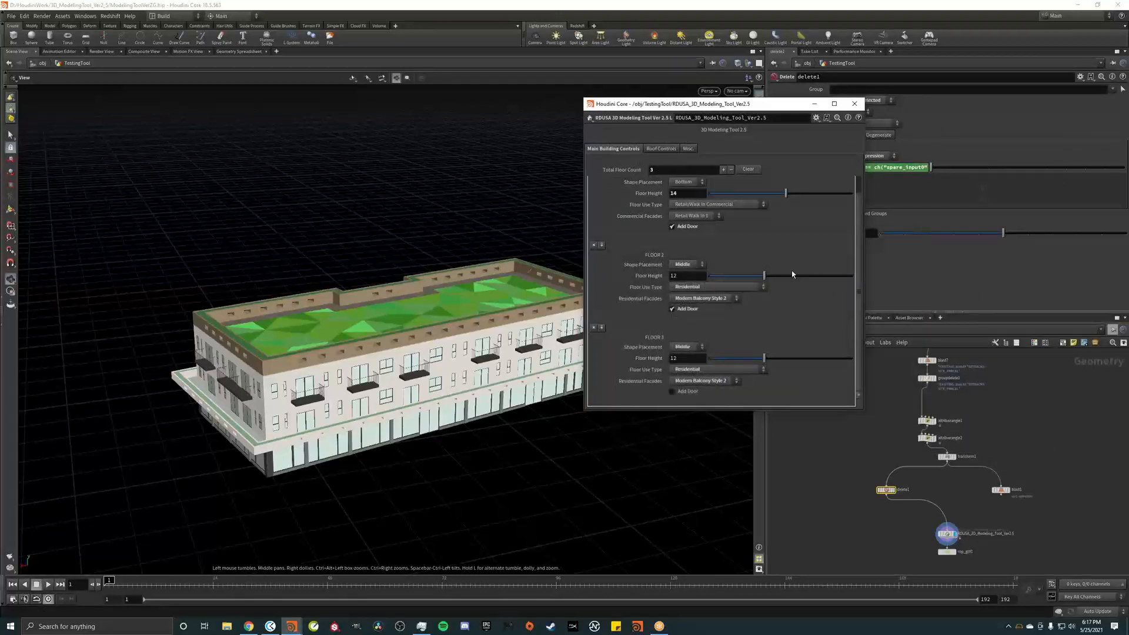
left_click(669, 169)
type("13")
key("Return")
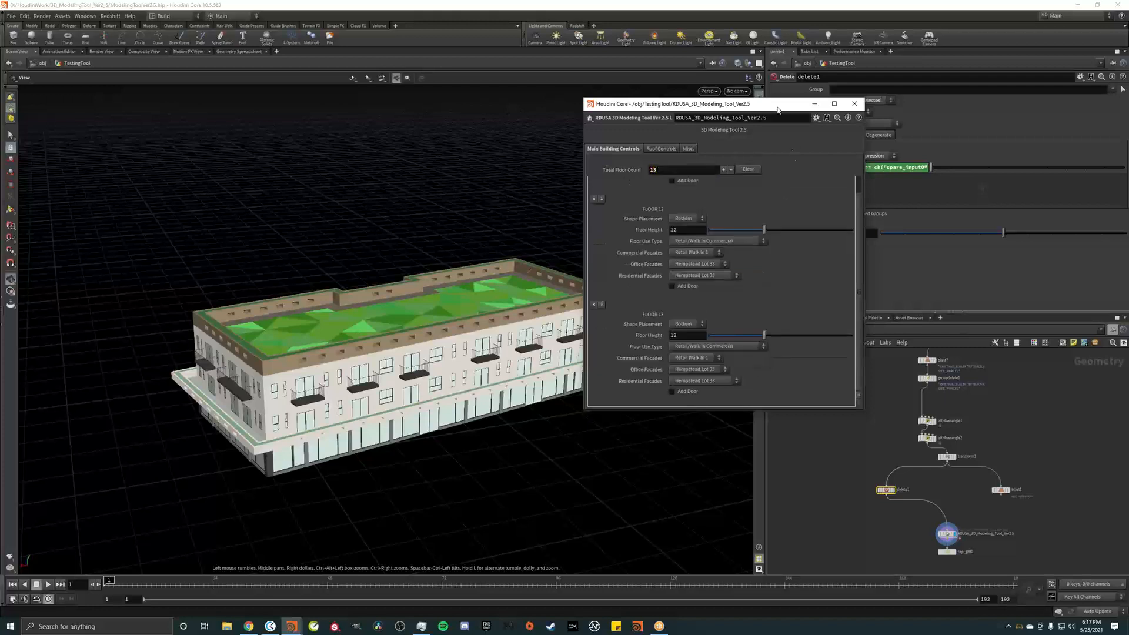
left_click_drag(770, 108, 990, 108)
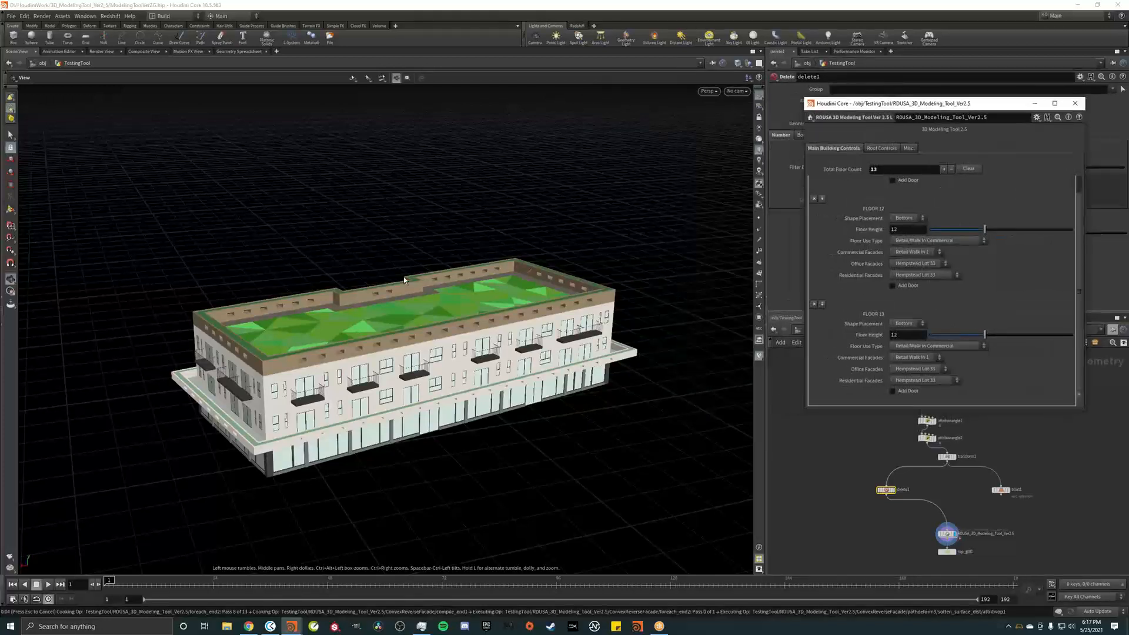
middle_click_drag(479, 252, 481, 277)
right_click_drag(481, 277, 565, 282)
mouse_move(615, 276)
left_mouse_down()
mouse_move(606, 321)
mouse_move(594, 273)
left_mouse_up()
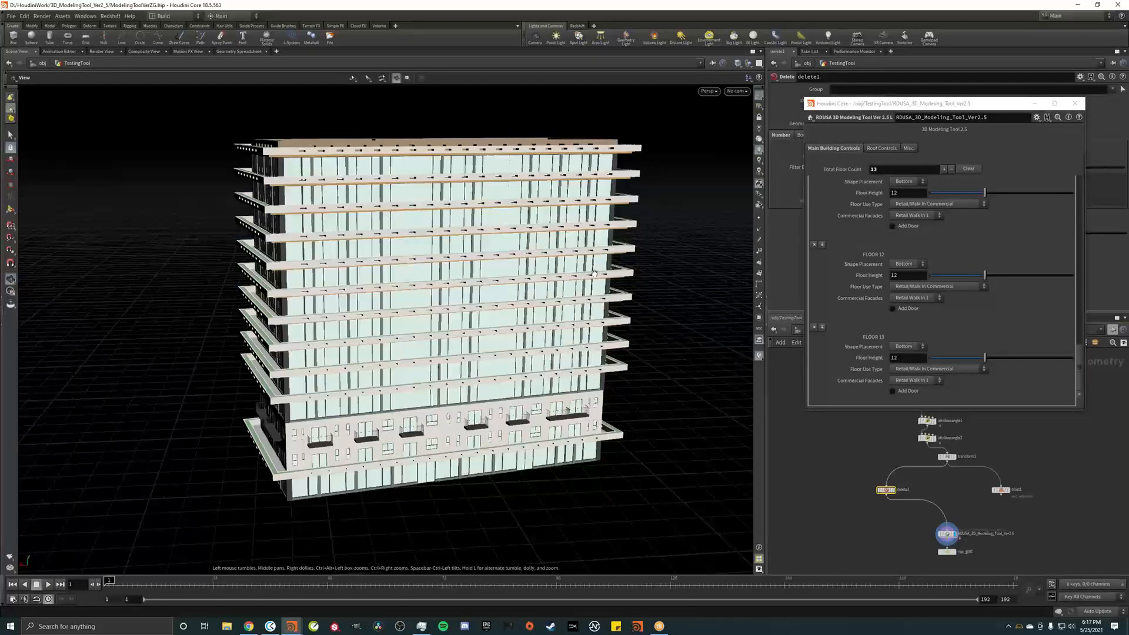
Switch the update mode to Manual and set floor 4's shape placement to Middle
left_click(1092, 611)
left_click(1092, 612)
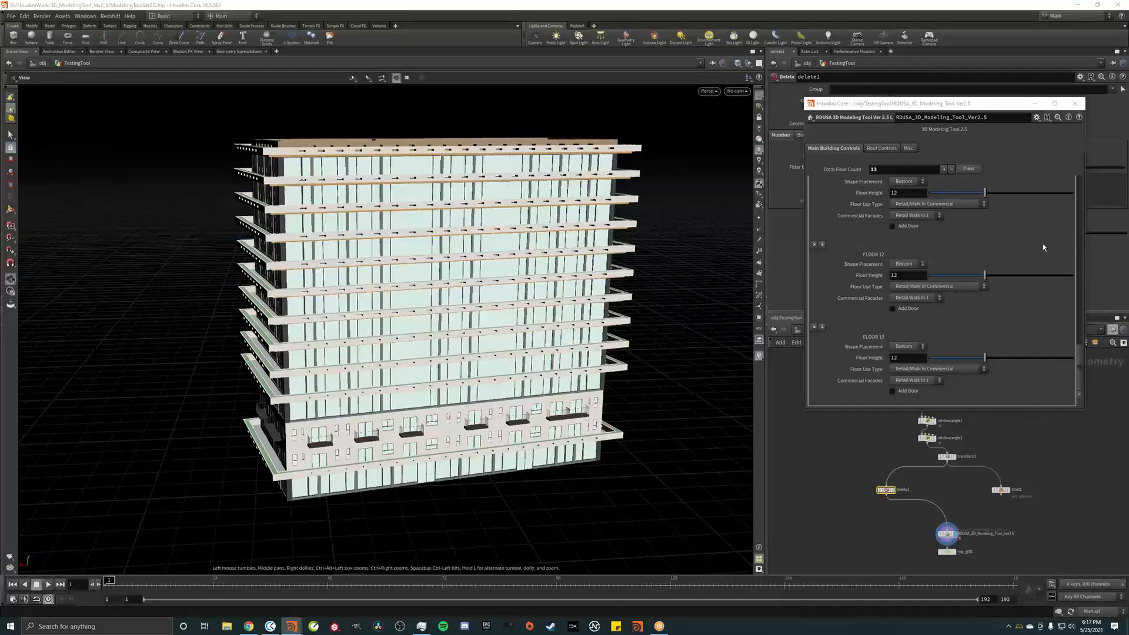
scroll(1058, 277, "up", 10)
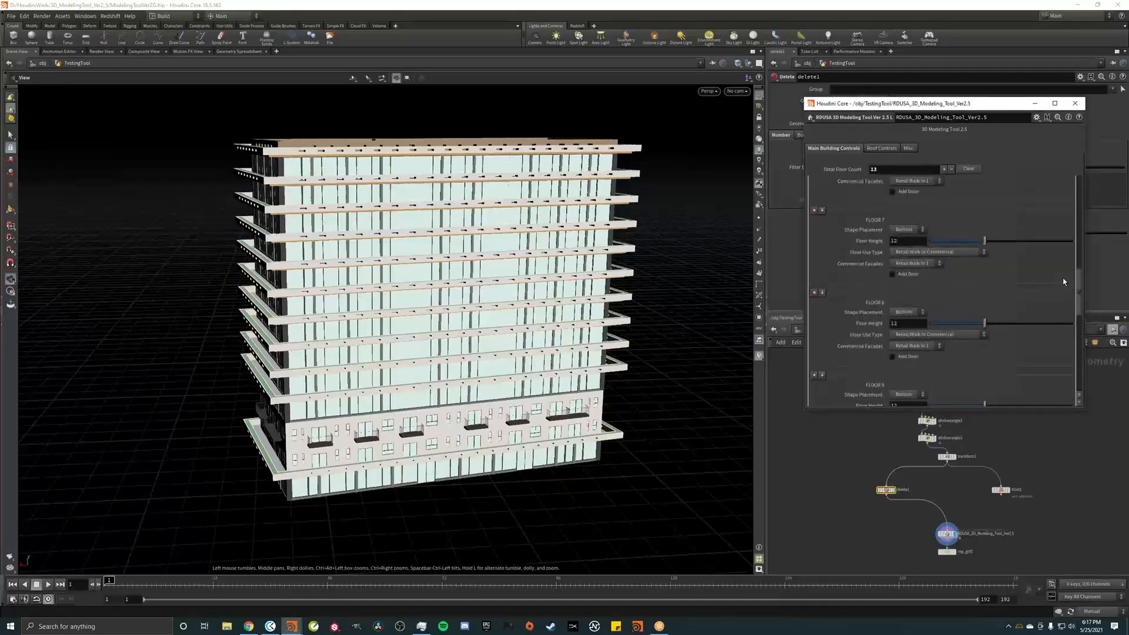
scroll(1058, 259, "up", 5)
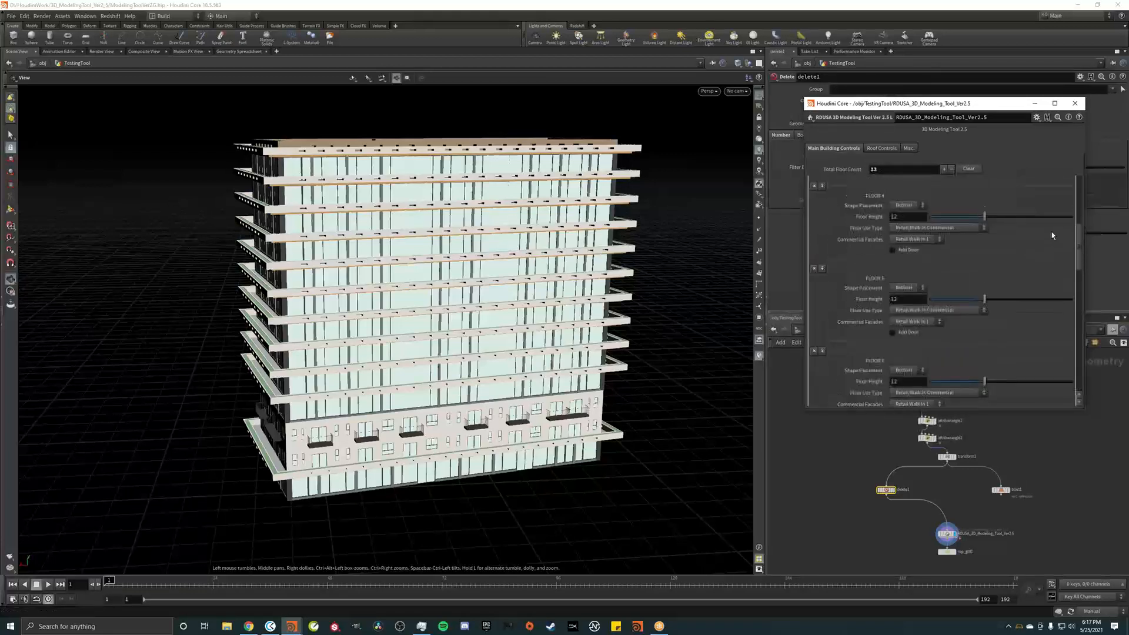
scroll(1036, 247, "up", 2)
left_click(906, 278)
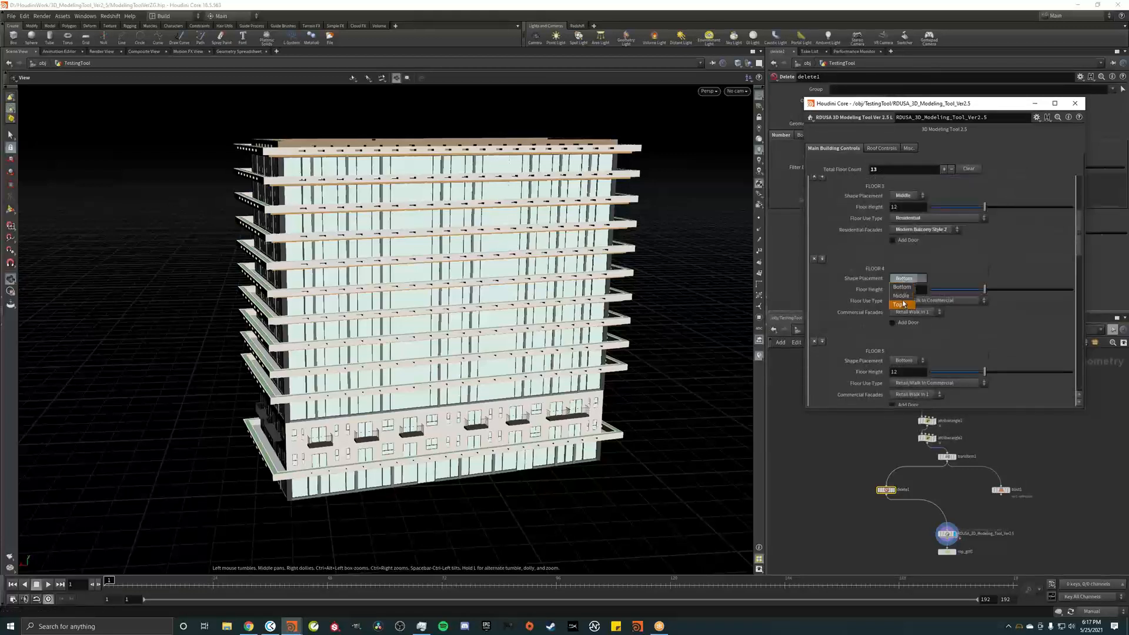
left_click(902, 295)
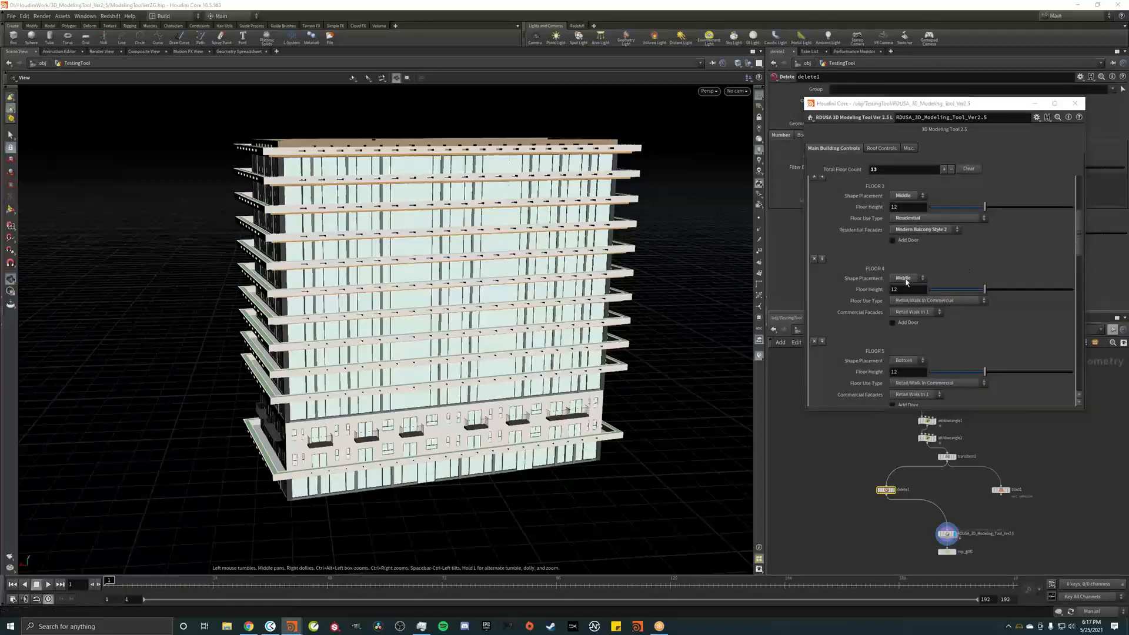
Set the shape placement of floors 5 and 6 to Middle
scroll(1081, 239, "down", 3)
left_click(906, 237)
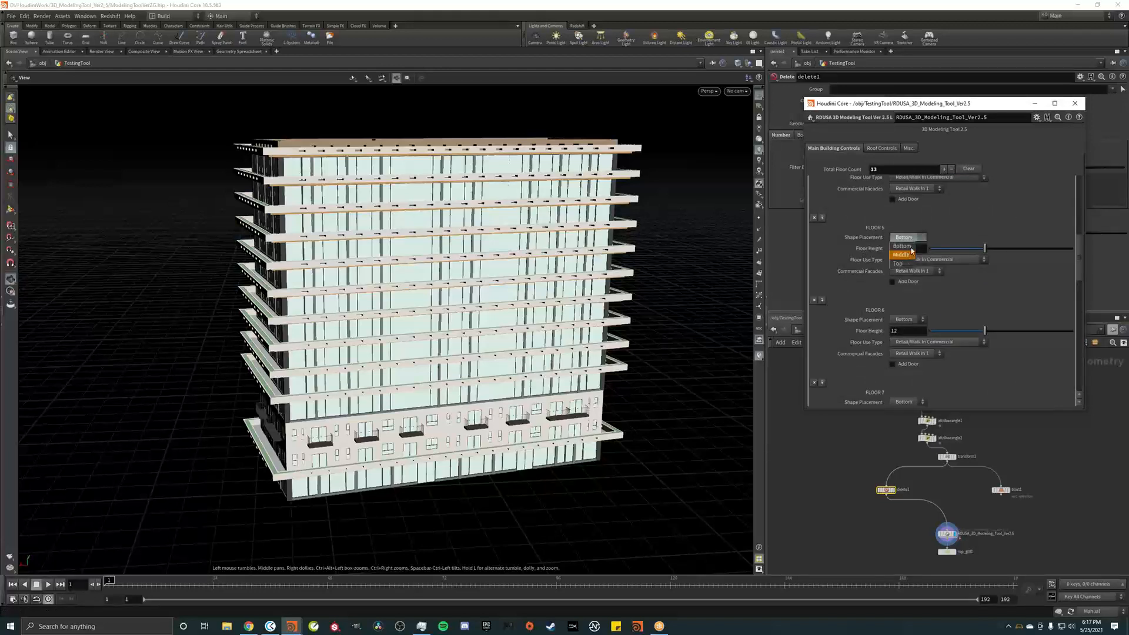
left_click(909, 255)
scroll(903, 230, "down", 3)
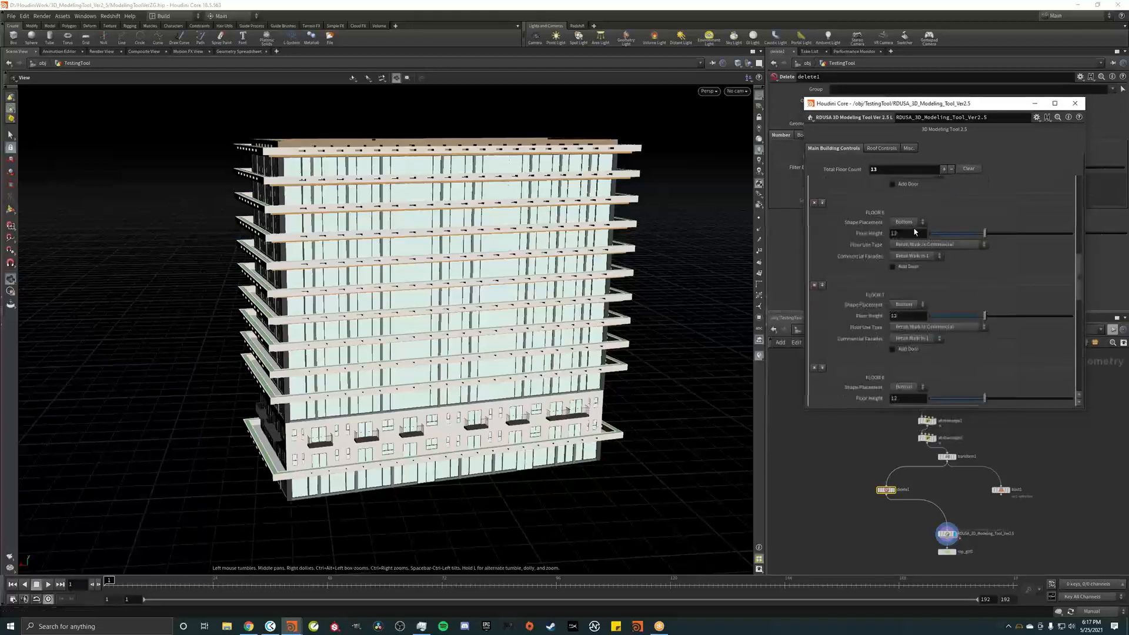
left_click(903, 224)
left_click(906, 243)
Set the shape placement of floors 7, 8, 9 and 10 to Middle
scroll(903, 218, "down", 3)
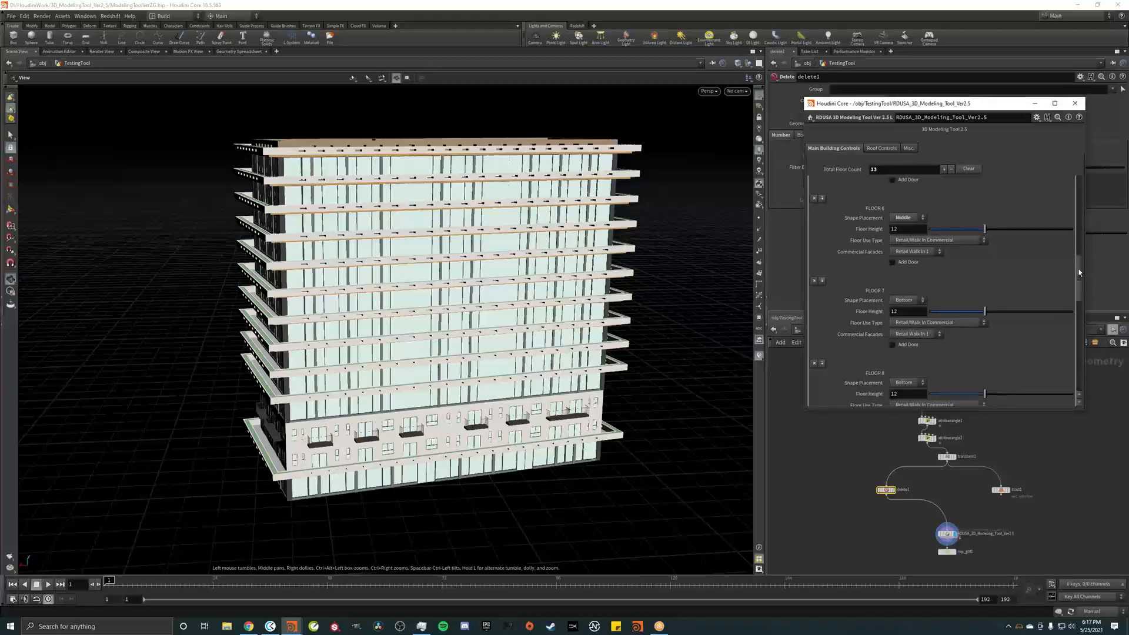
left_click(904, 207)
left_click(906, 225)
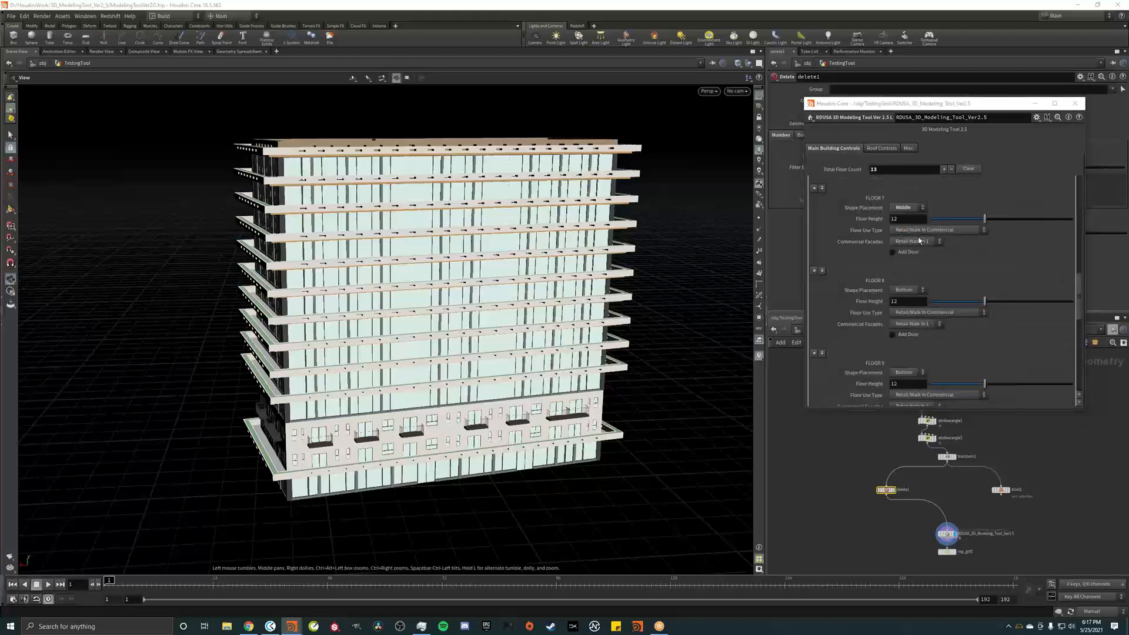
left_click(907, 290)
left_click(908, 308)
left_click(905, 373)
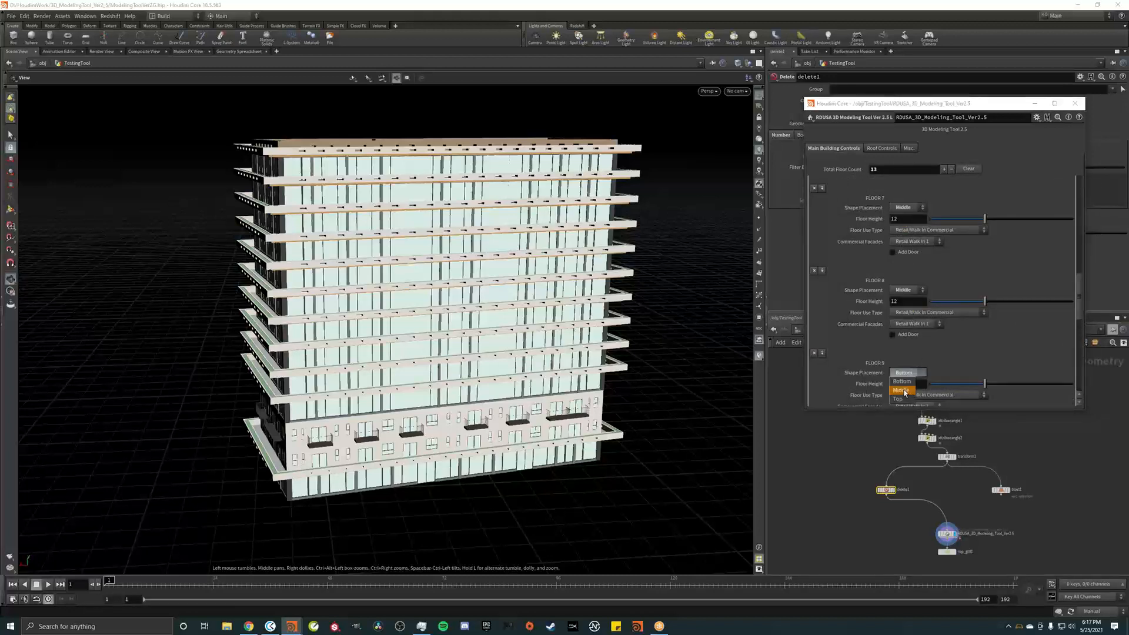
left_click(905, 390)
left_click_drag(1079, 303, 1074, 351)
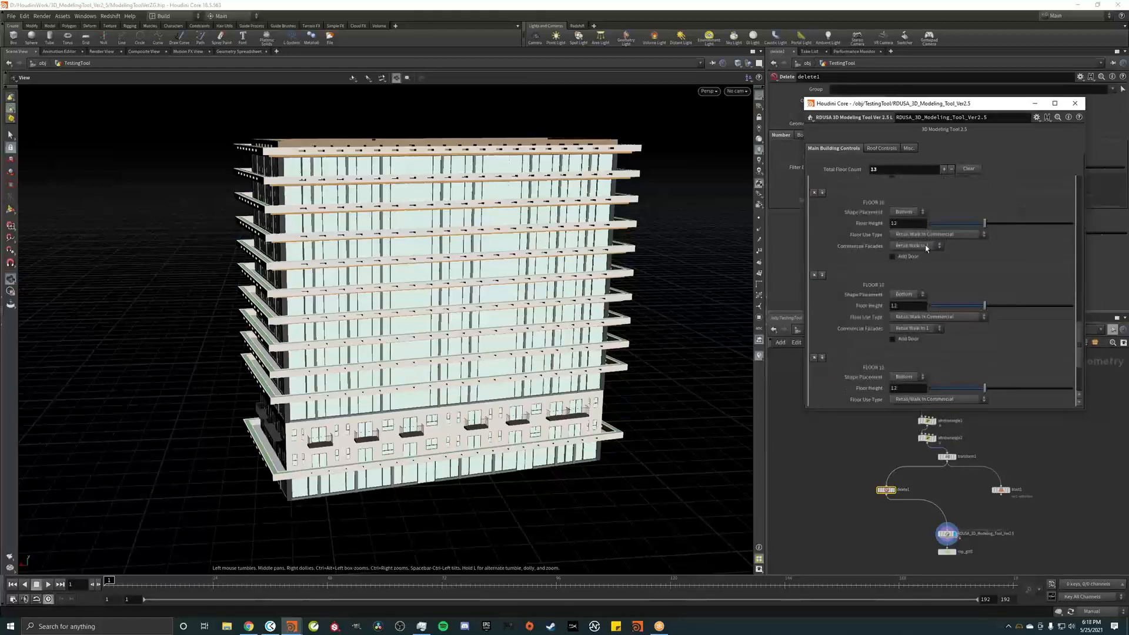
left_click(906, 212)
left_click(908, 227)
Set the shape placement of floors 11 and 12 to Top and force an update of the building
left_click(906, 294)
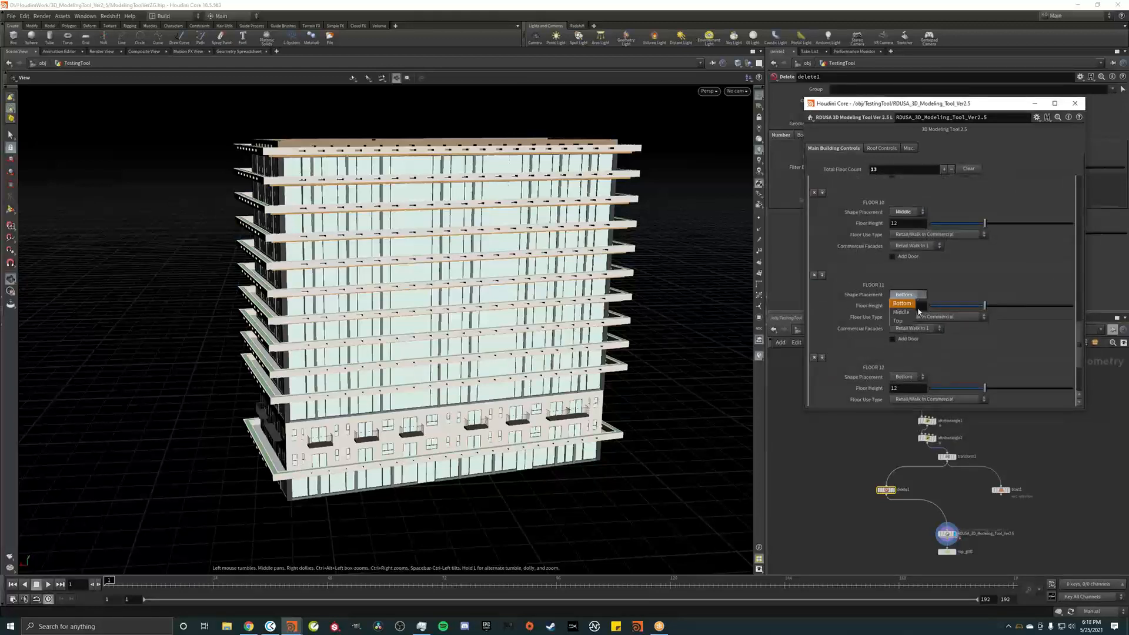
left_click(903, 297)
left_click(906, 377)
left_click(903, 380)
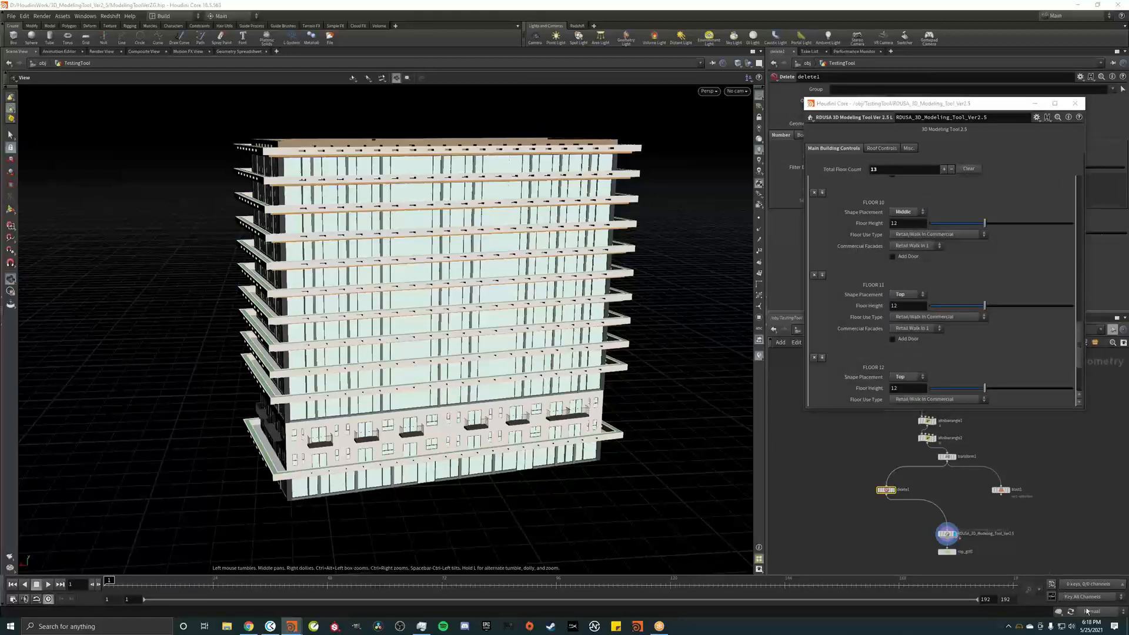
left_click(1071, 612)
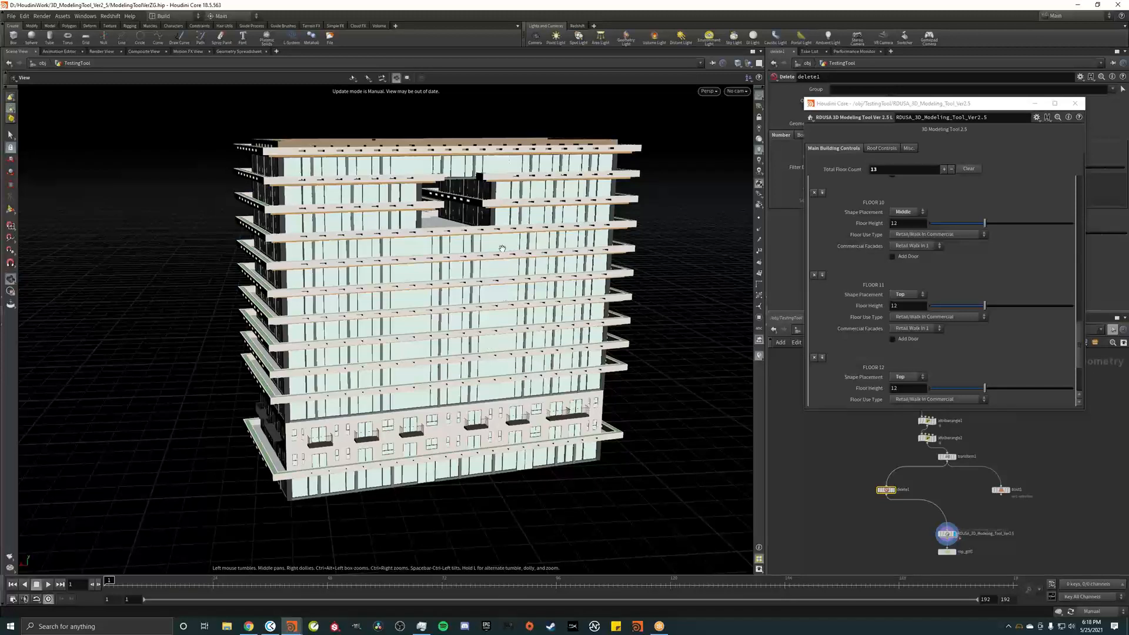
Set floor 13's shape placement to Top and inspect the two separate upper towers
scroll(1082, 354, "down", 3)
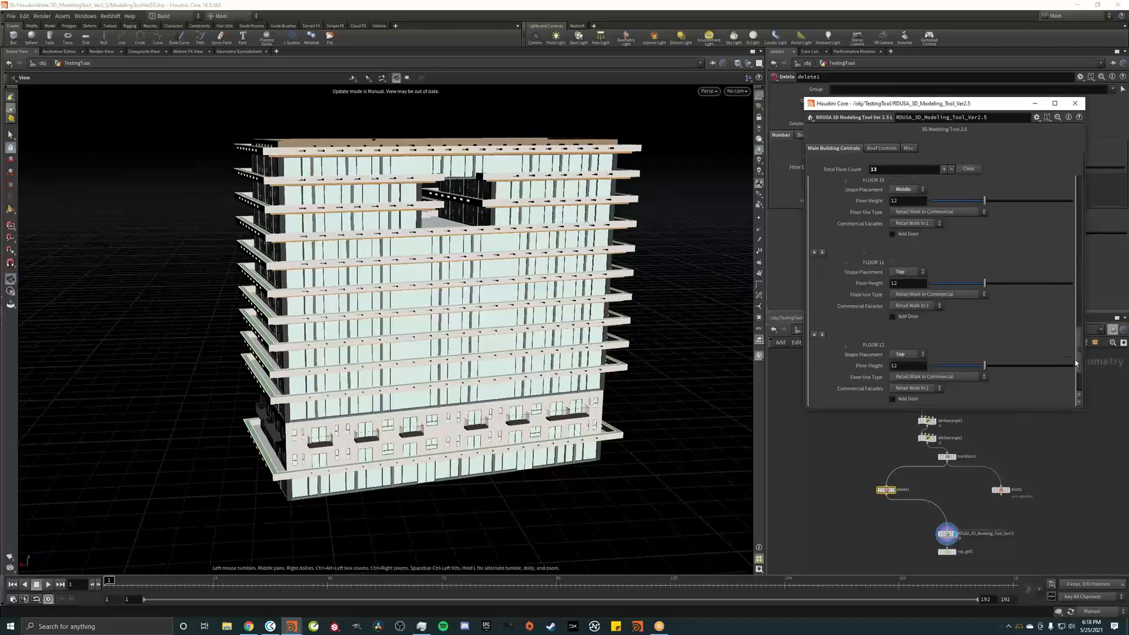
left_click(907, 347)
left_click(900, 373)
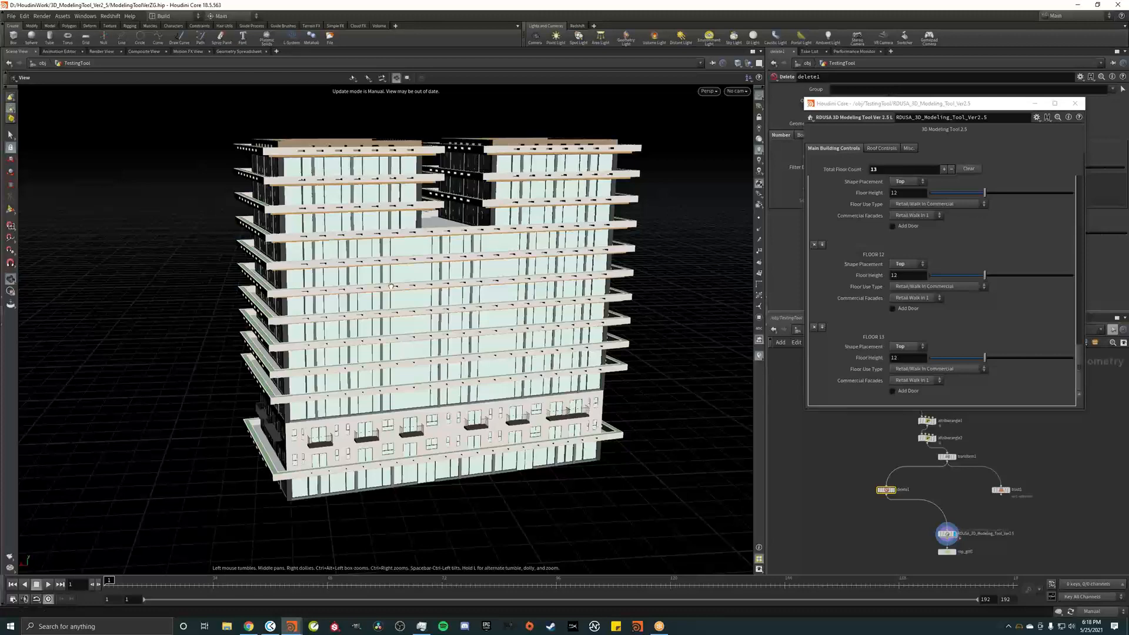
left_click_drag(392, 286, 600, 294)
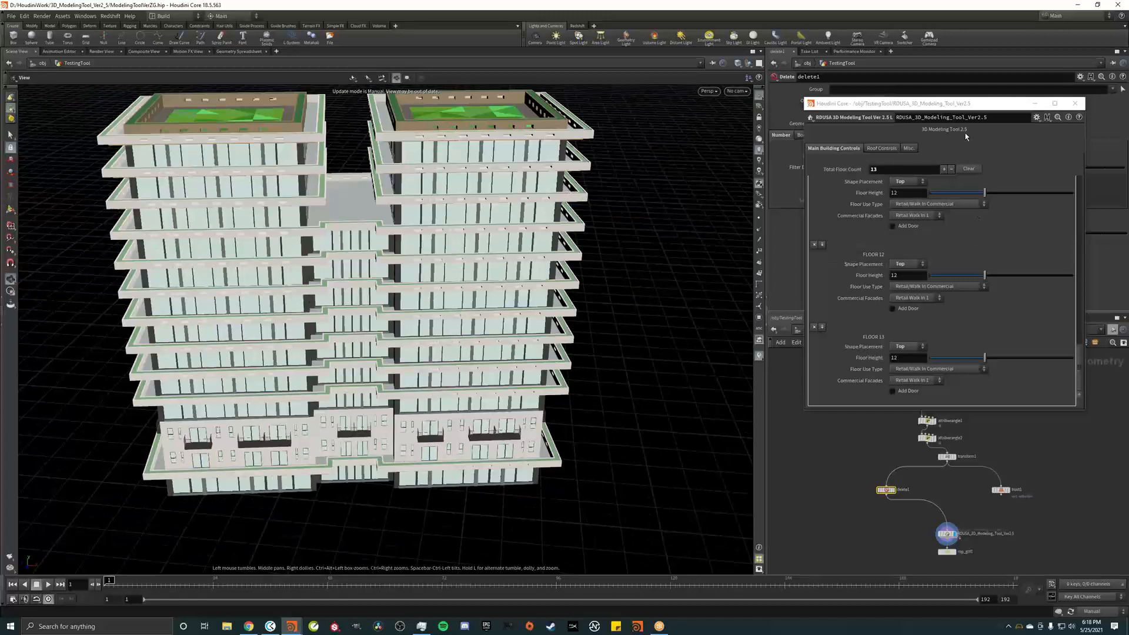
Display the attribute wrangle node's output in the network and switch the update mode to Auto Update
left_click_drag(931, 105, 899, 80)
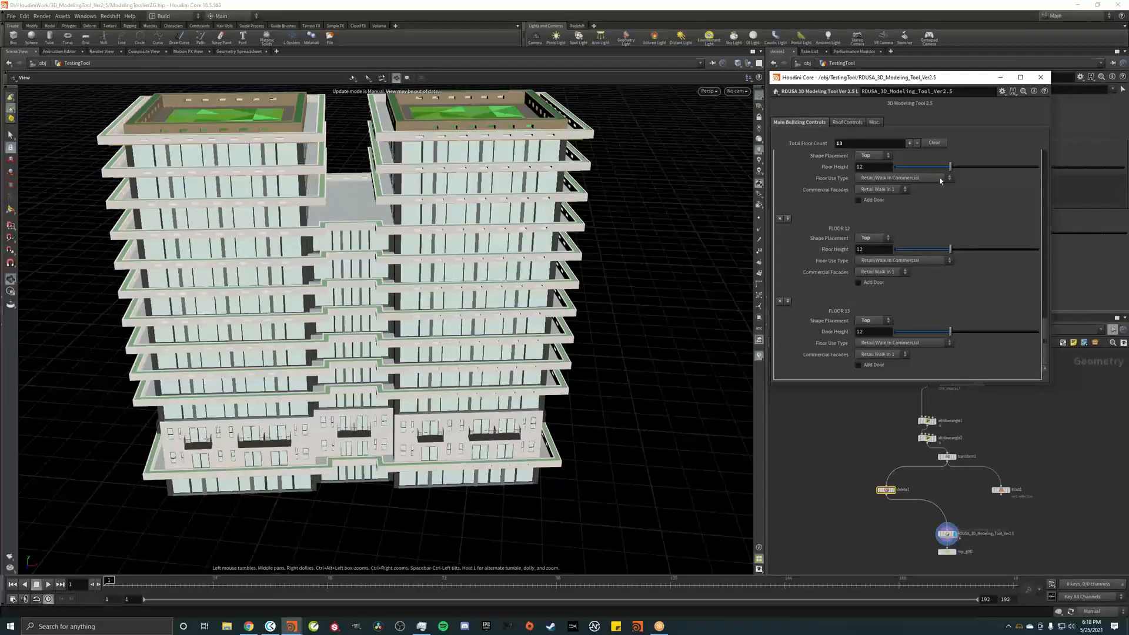
middle_click_drag(944, 424, 923, 473)
left_click(912, 475)
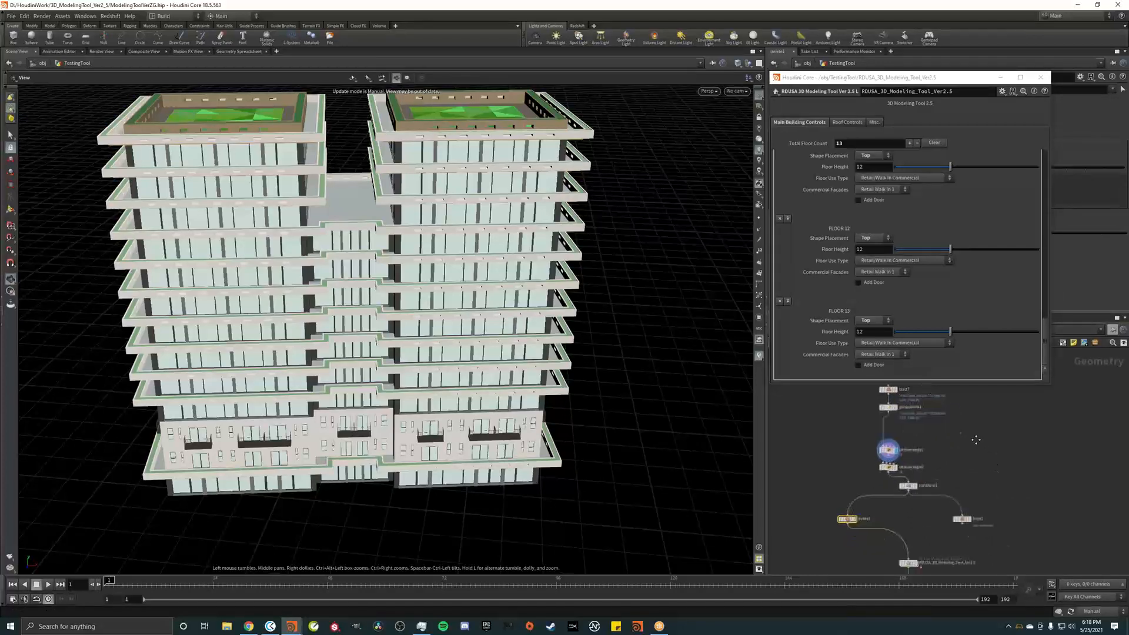
left_click(1091, 612)
left_click(1092, 586)
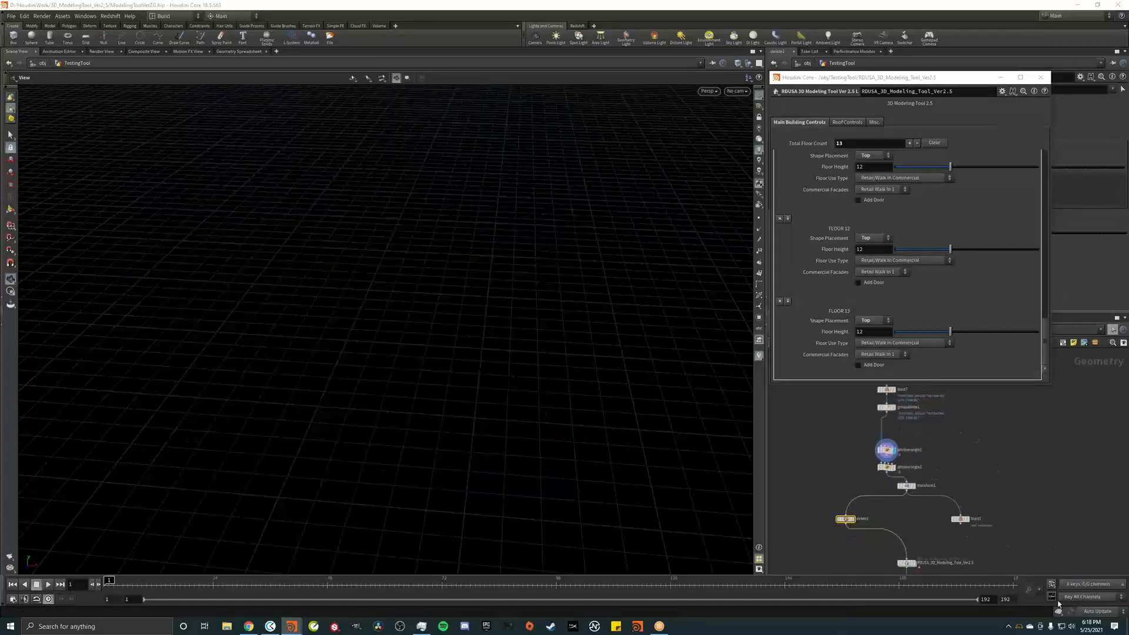
Display the transform1 node's footprints, return the display to the modeling tool node, and inspect the 13-floor building
left_click(913, 486)
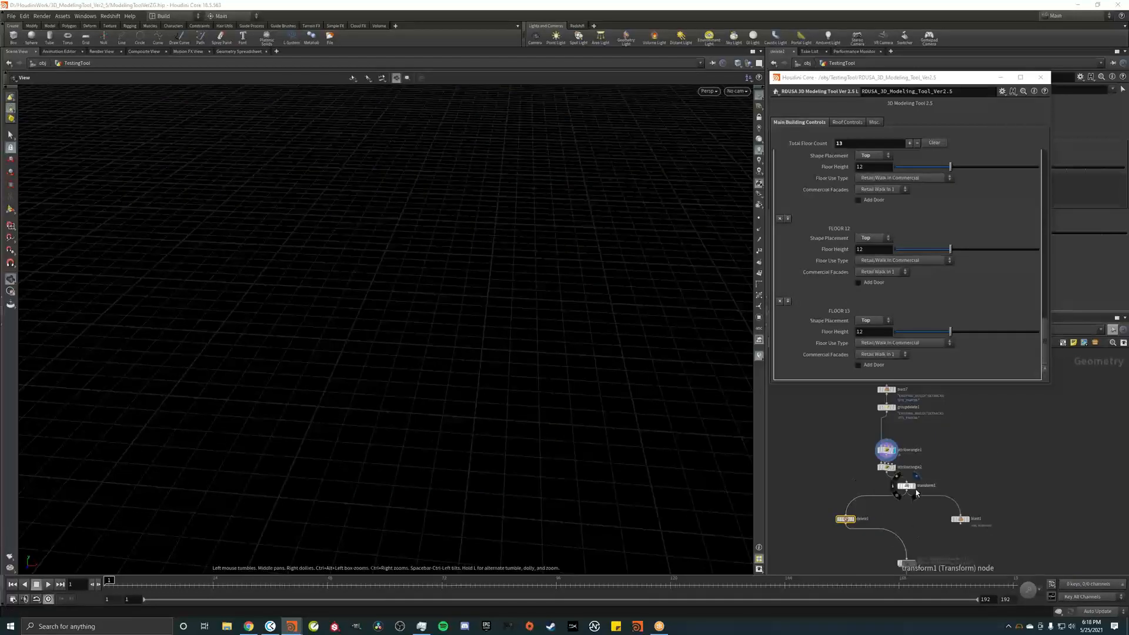
middle_click_drag(929, 536, 957, 465)
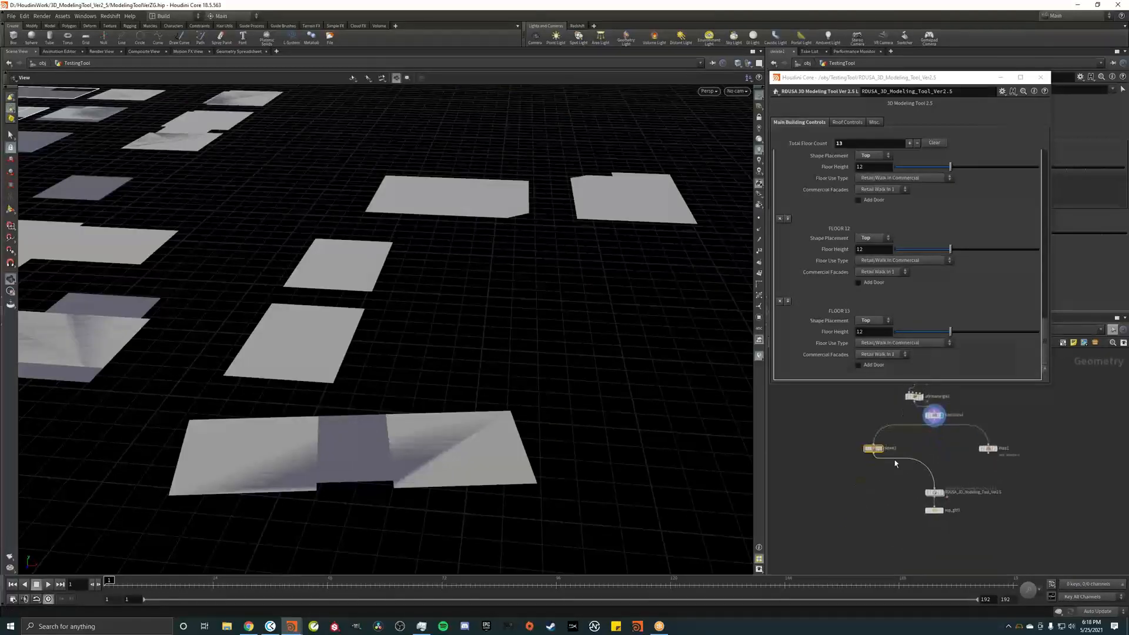
left_click(880, 449)
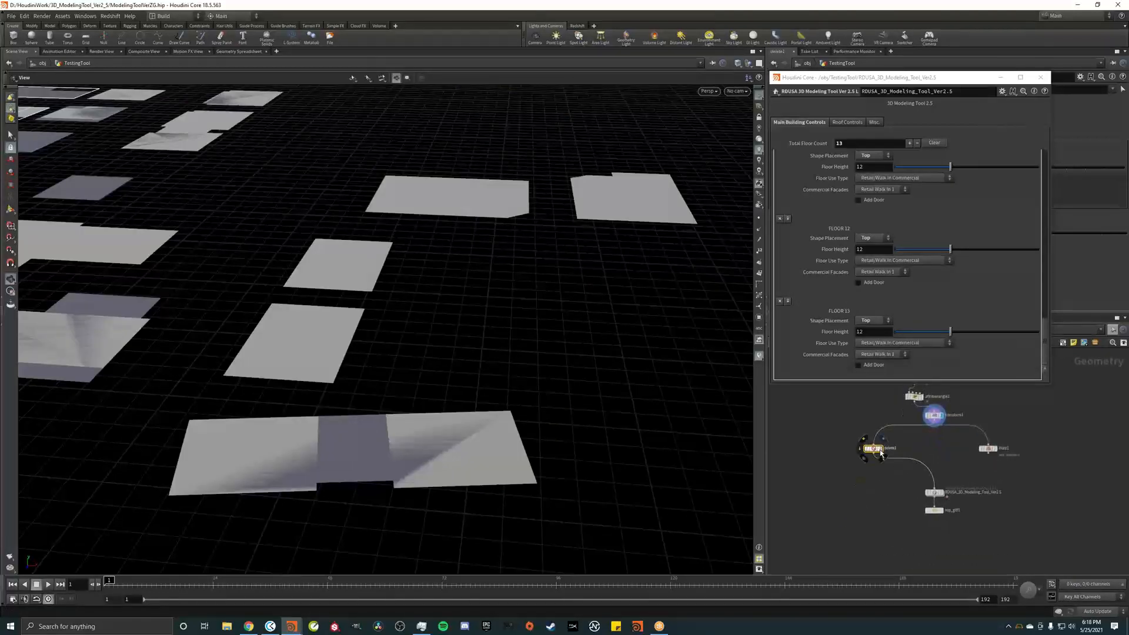
left_click(941, 493)
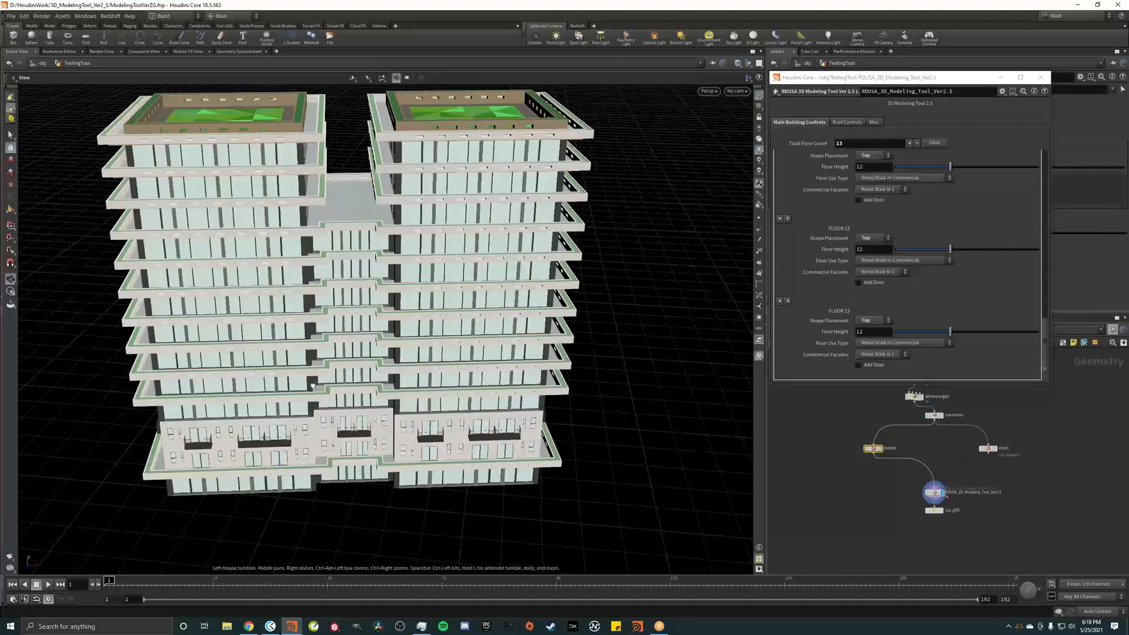
left_click_drag(312, 385, 586, 293)
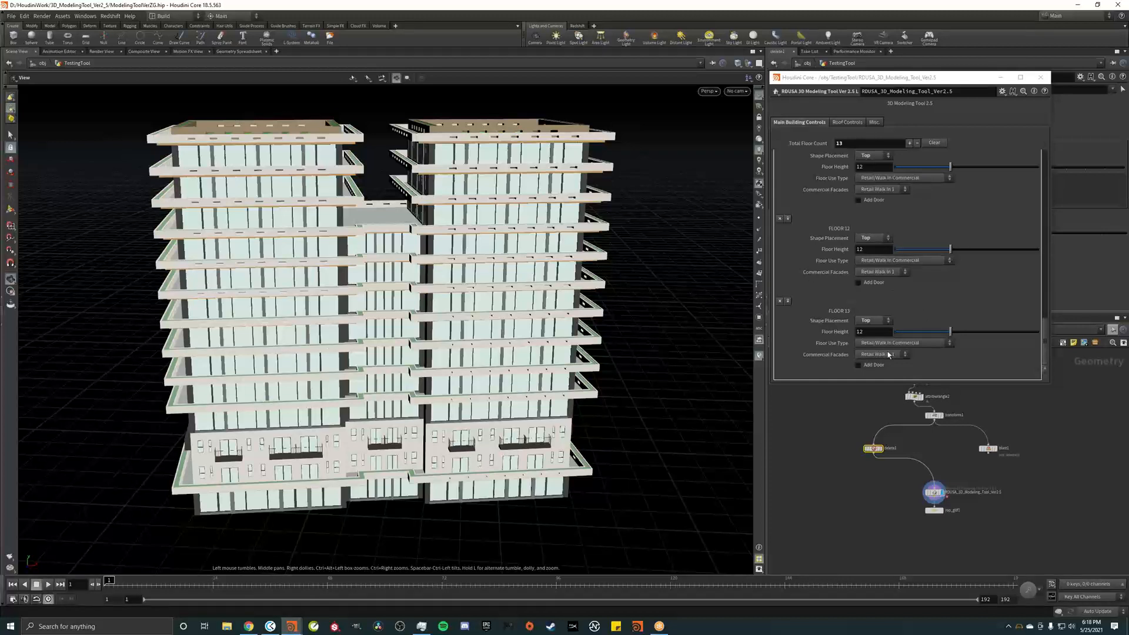
Switch the update mode to Manual and set floor 13 to Residential use with Modern Balcony Style 2 facades
left_click(1097, 610)
left_click(1099, 612)
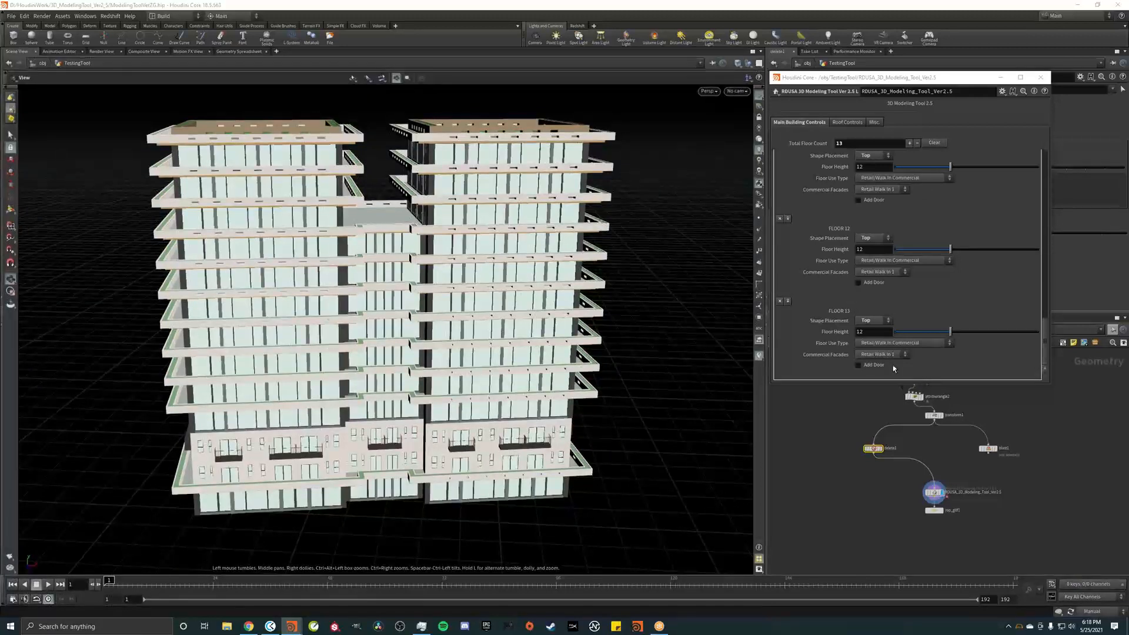
left_click(904, 342)
left_click(906, 359)
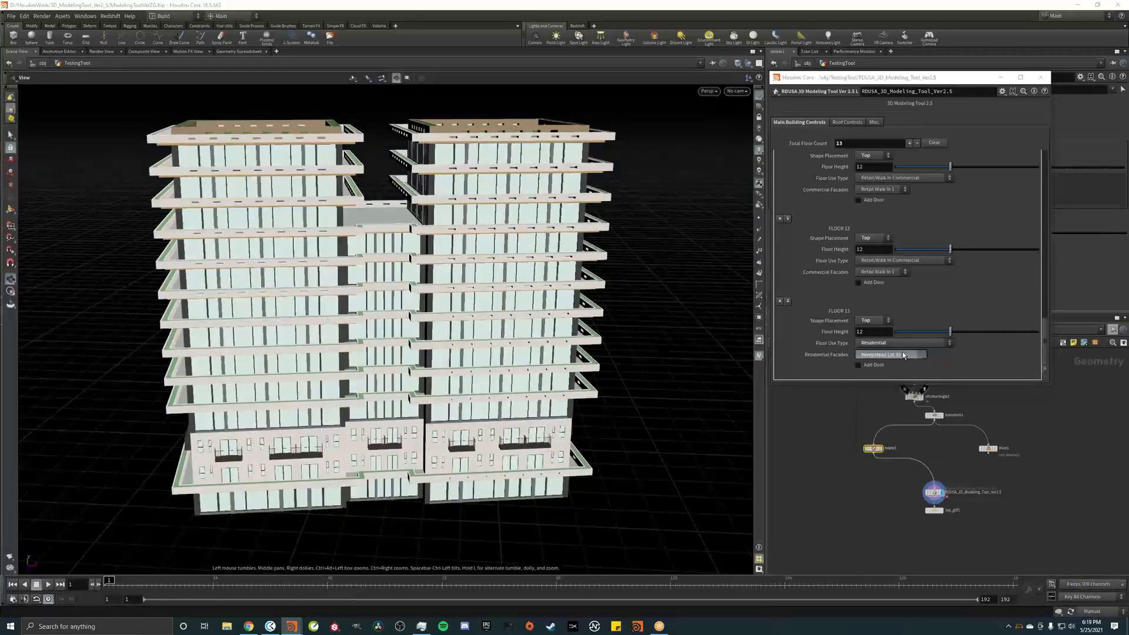
left_click(905, 355)
left_click(899, 389)
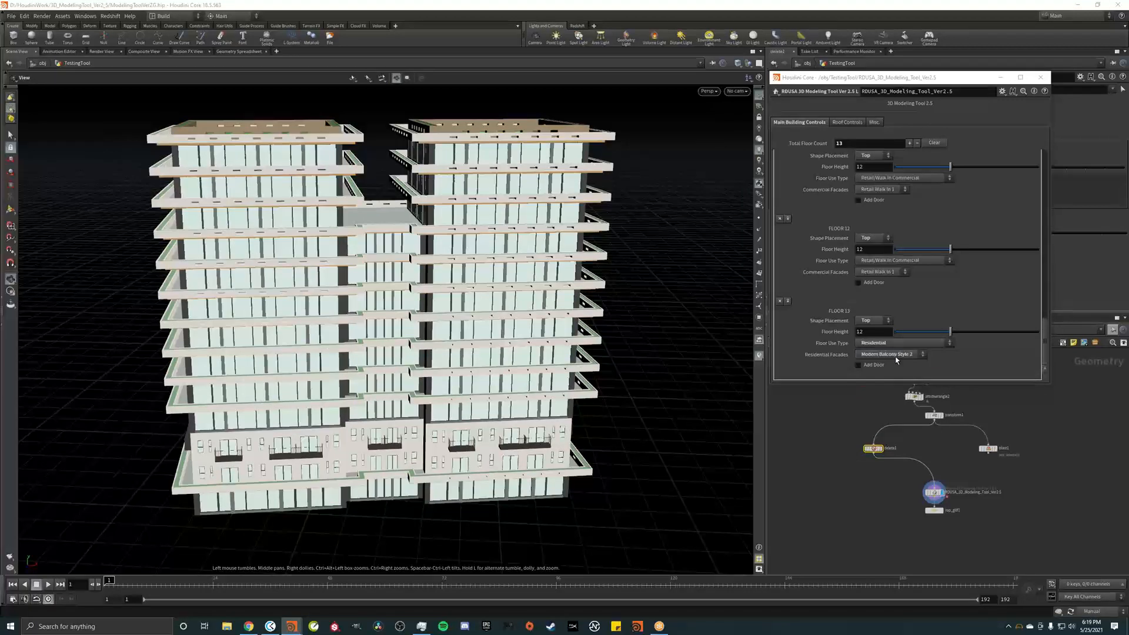
Set floor 12 to Residential use with Modern Balcony Style 2 facades
left_click(904, 261)
left_click(895, 287)
left_click(893, 273)
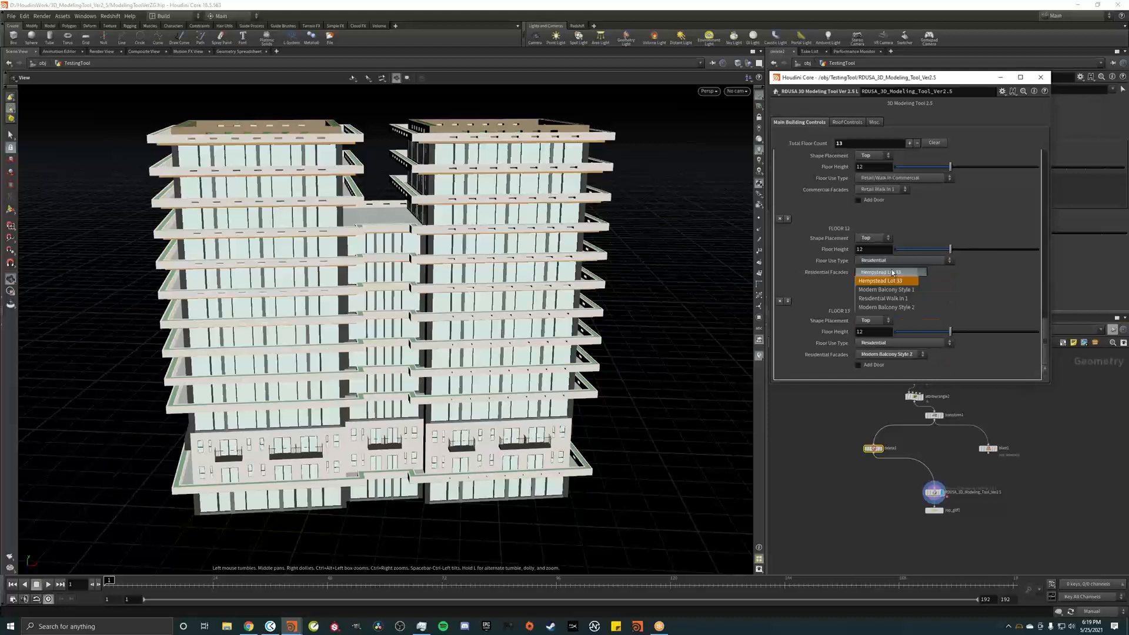
left_click(894, 308)
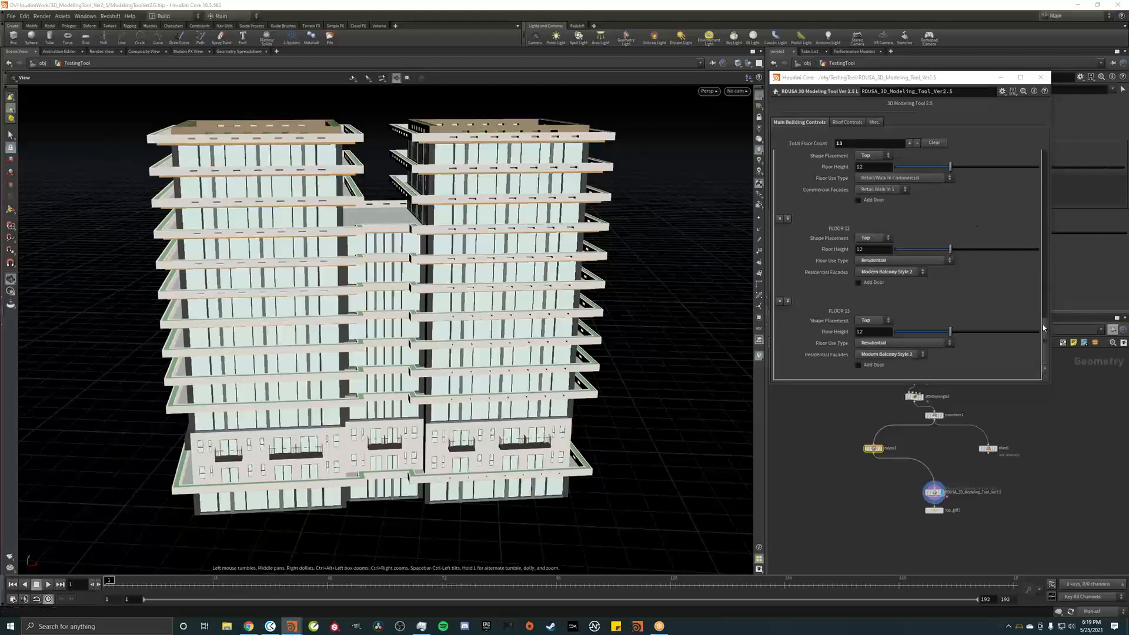
Set floor 11's use type to Office/Professional
scroll(880, 334, "up", 5)
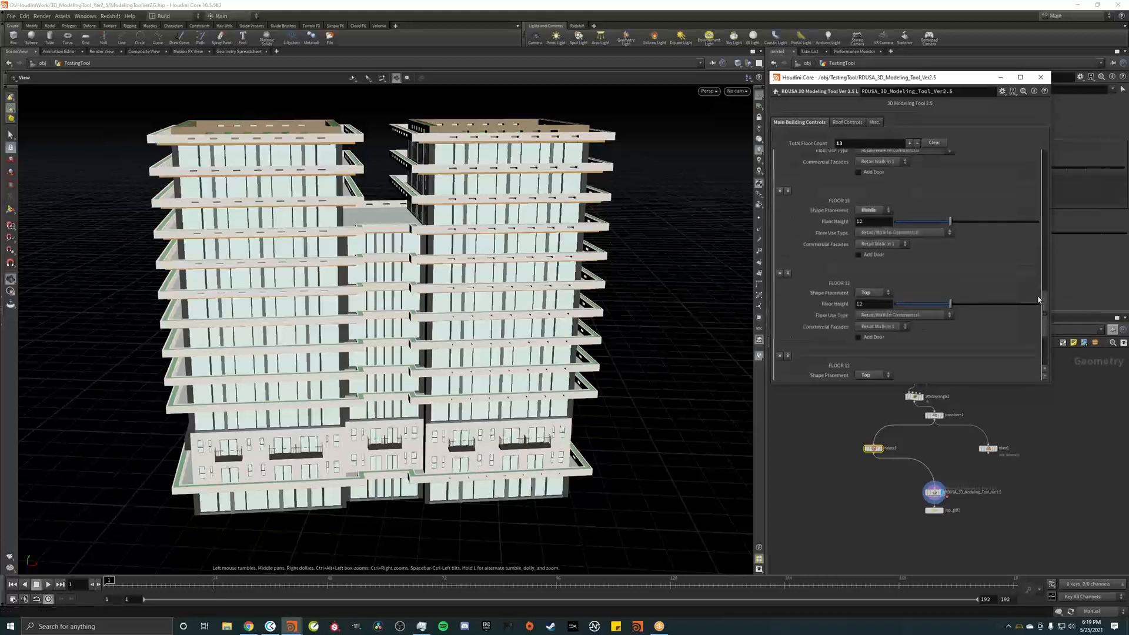
left_click(888, 319)
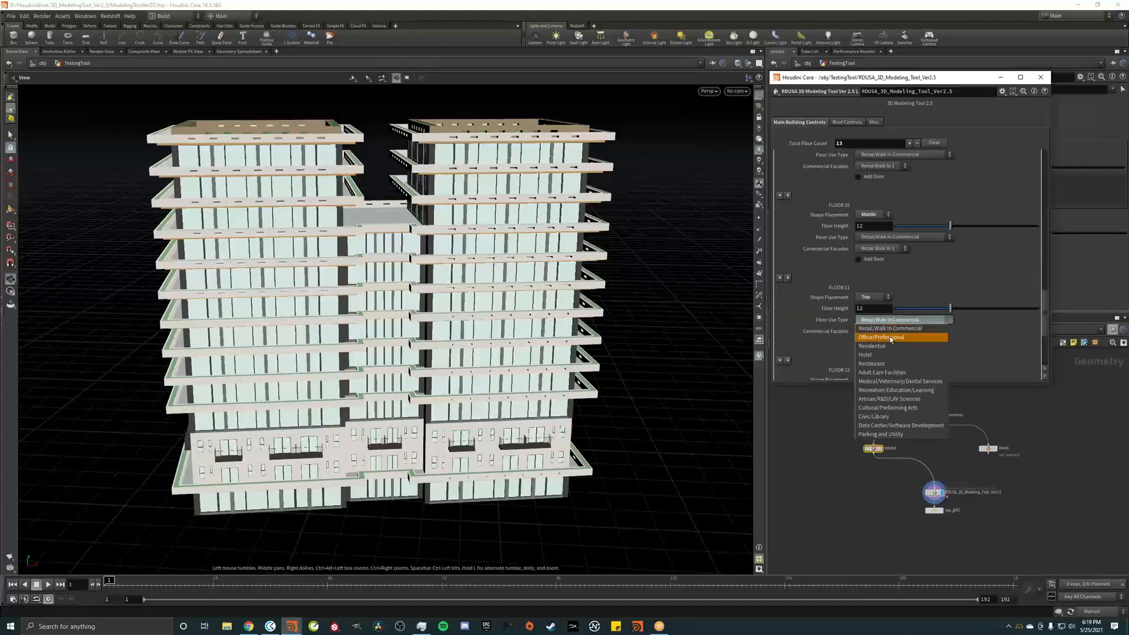
left_click(891, 338)
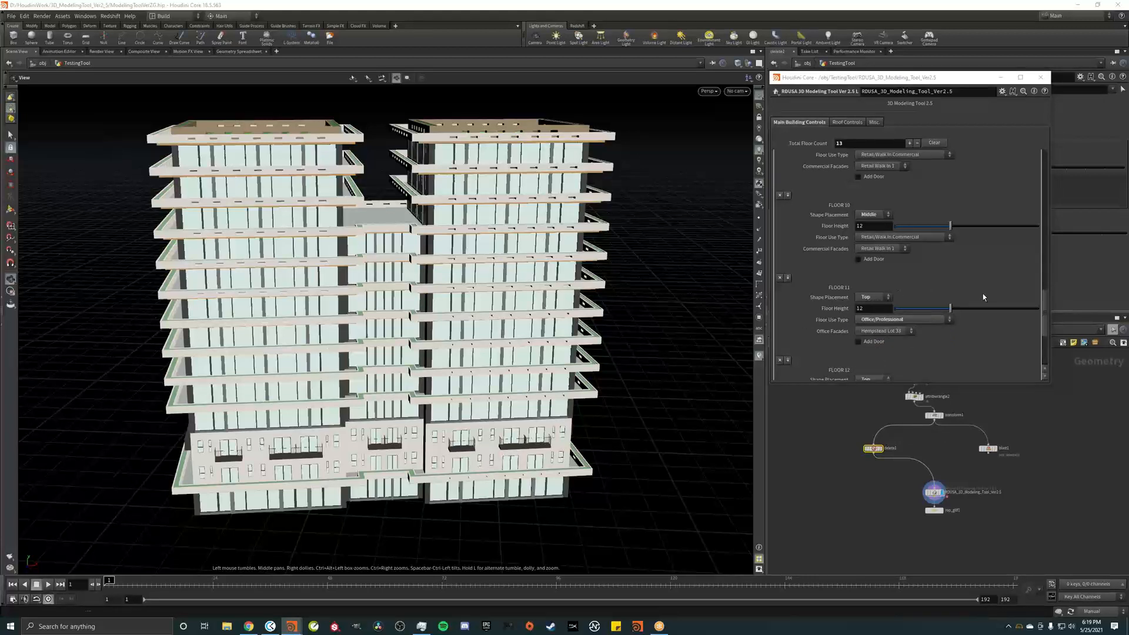
left_click_drag(1045, 307, 1046, 293)
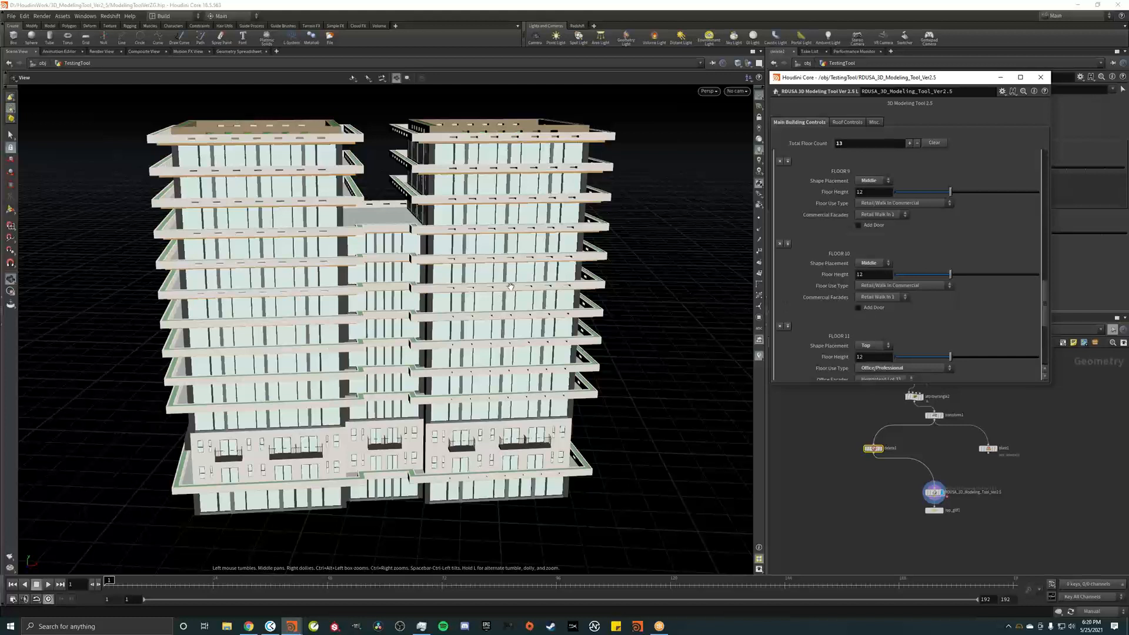
Open the modeling tool node's internal network and enlarge the network area, moving the floating parameter window out of the way
middle_click_drag(938, 443, 915, 434)
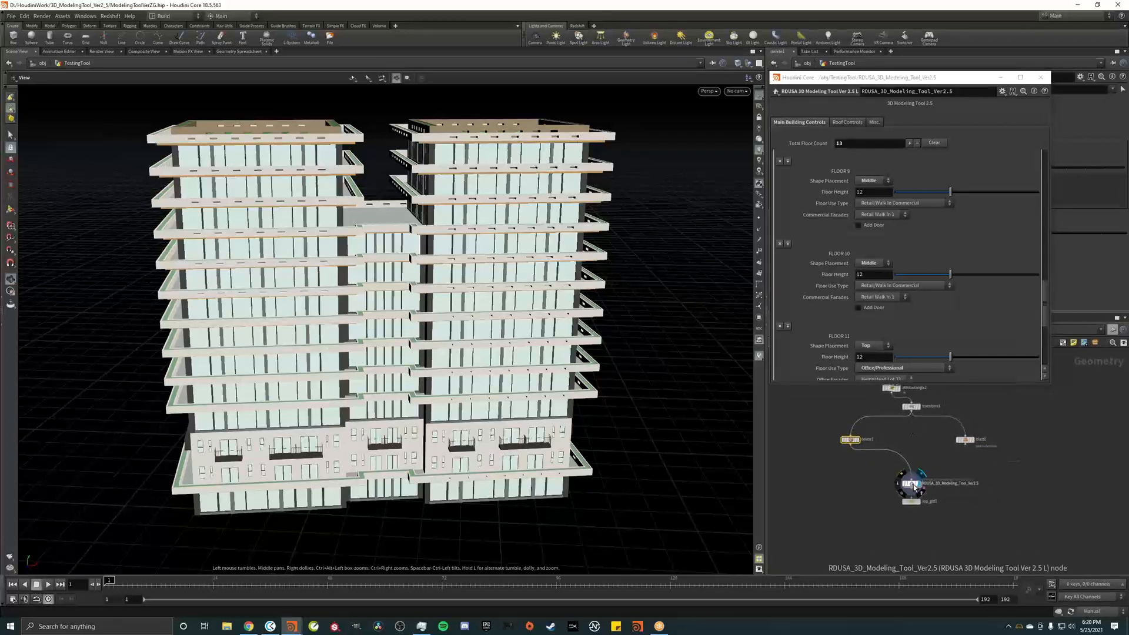
double_click(912, 485)
scroll(972, 474, "down", 4)
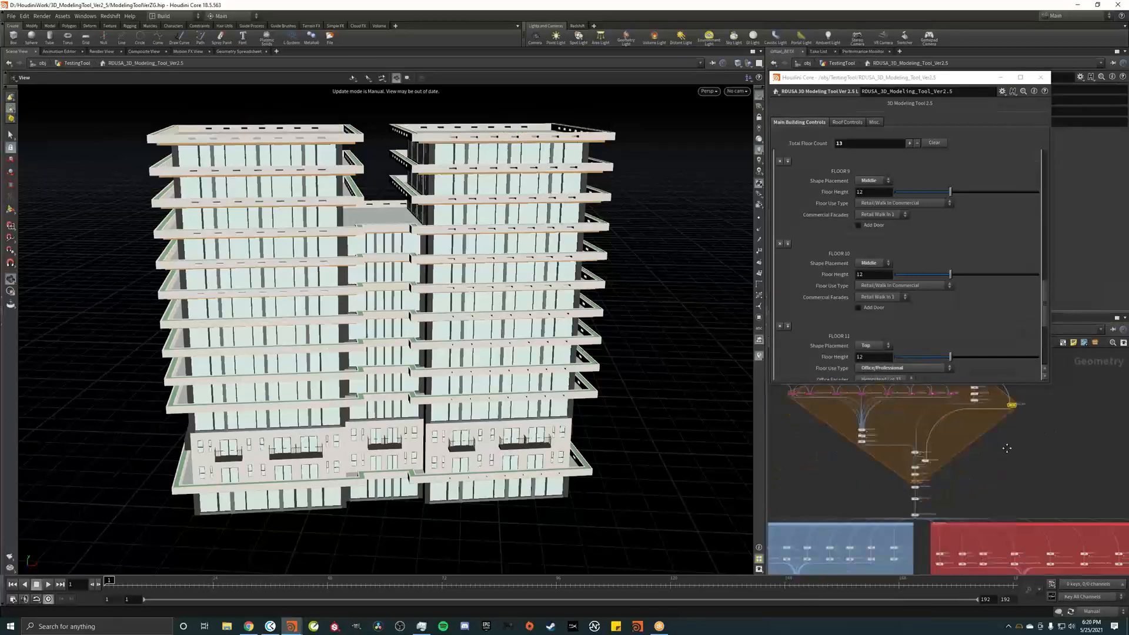
middle_click_drag(972, 474, 974, 445)
left_click_drag(951, 78, 1128, 112)
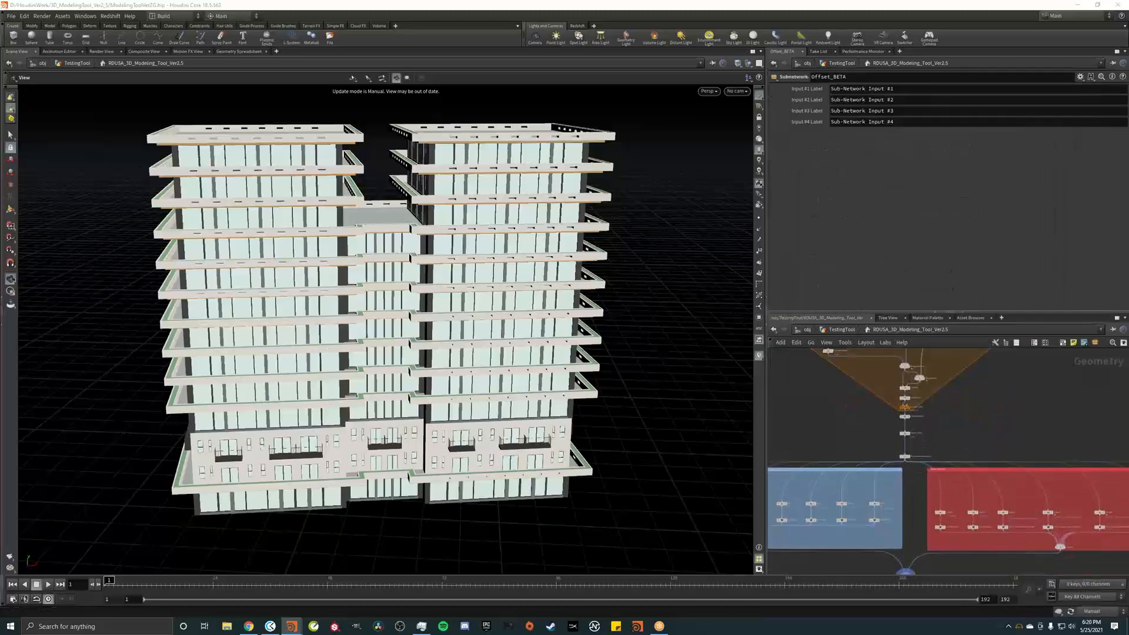
left_click_drag(898, 312, 897, 138)
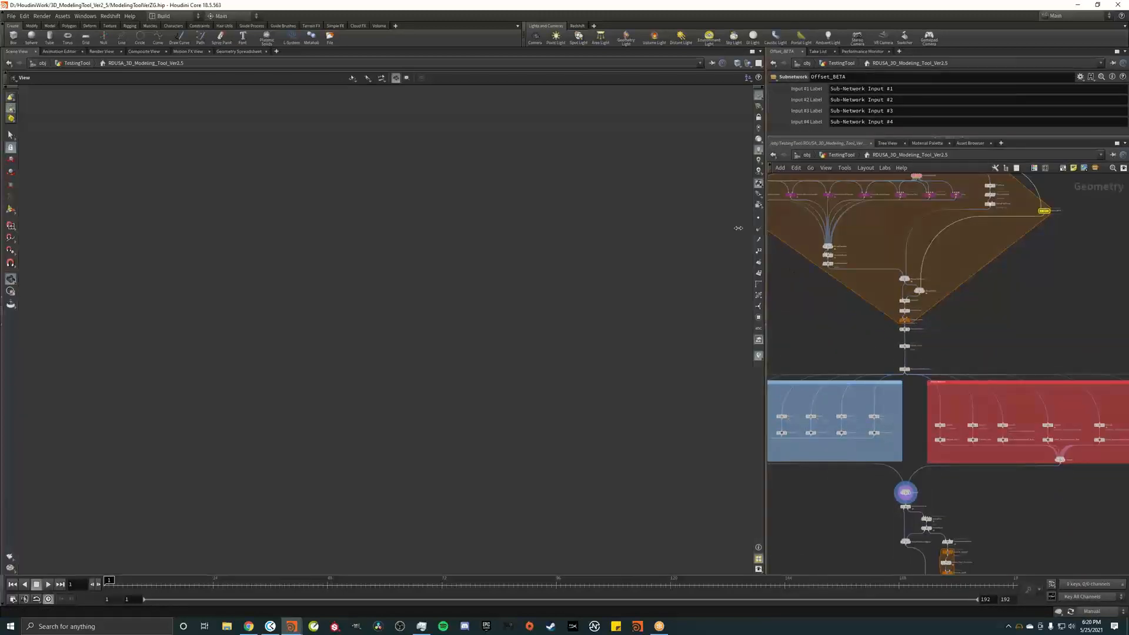
left_click_drag(738, 228, 675, 227)
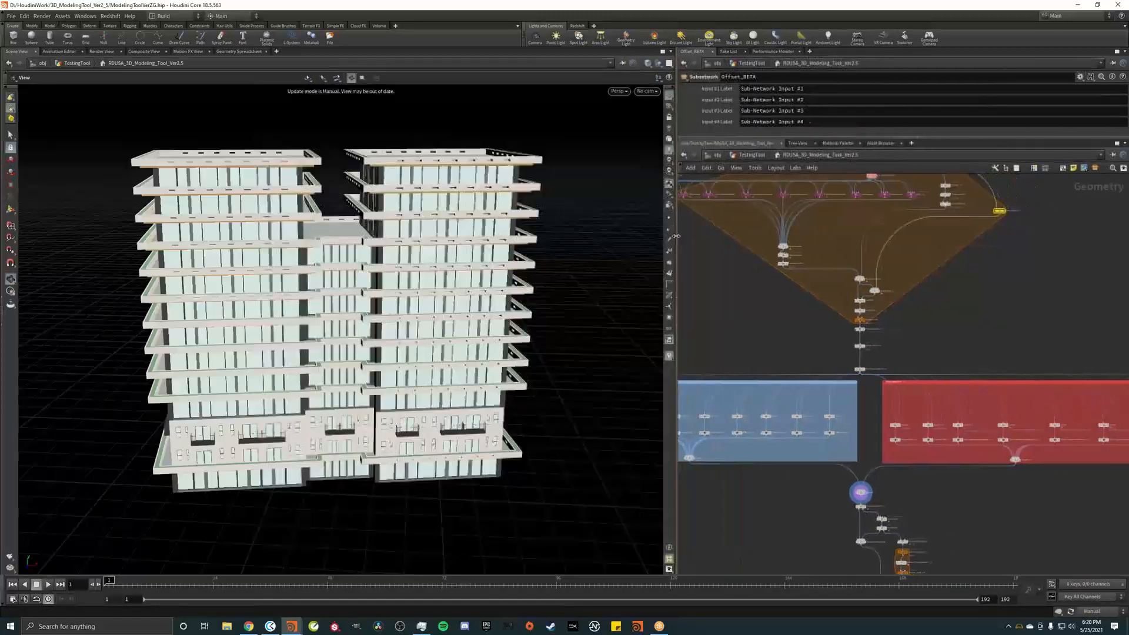
scroll(854, 392, "up", 5)
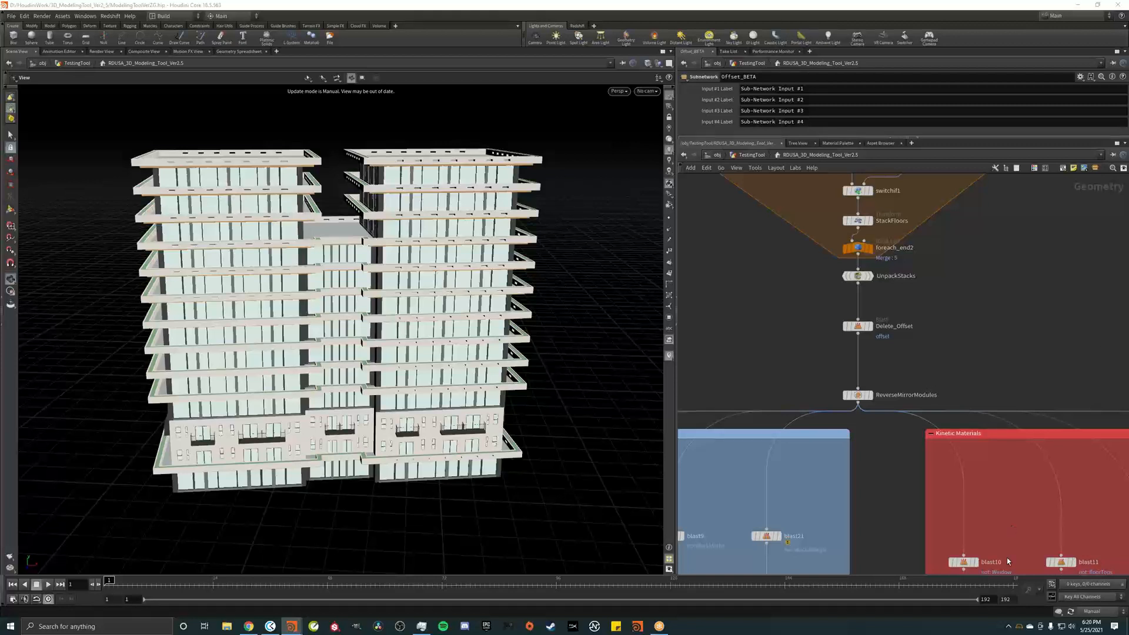
Switch the update mode to Auto Update and display the ReverseMirrorModules node to inspect the building without materials
left_click(1093, 612)
left_click(1096, 584)
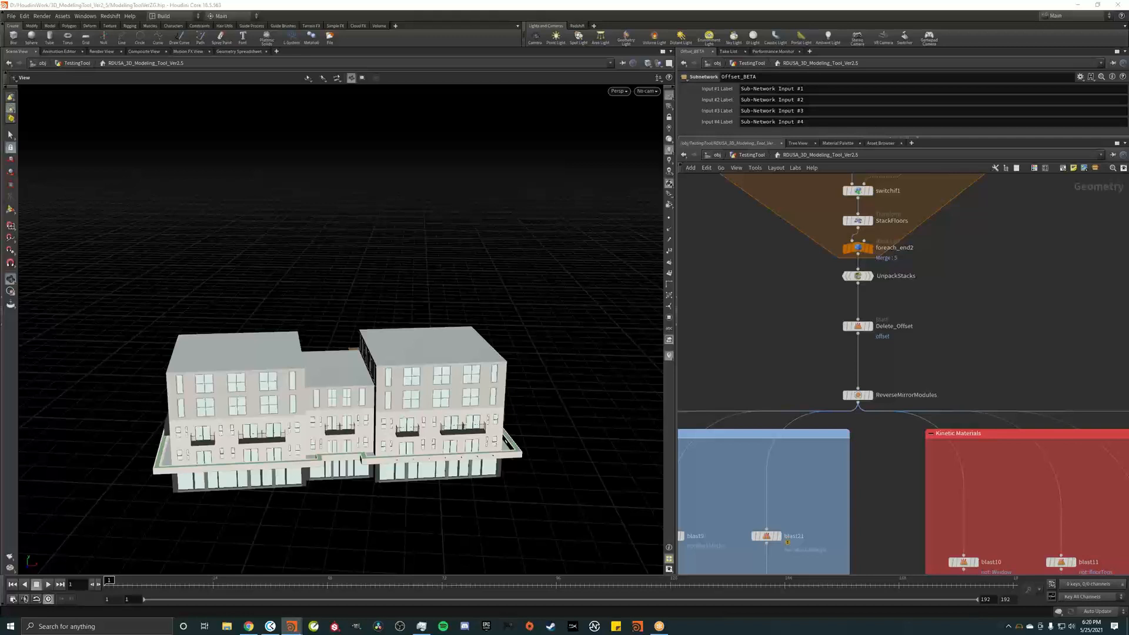
scroll(948, 382, "down", 2)
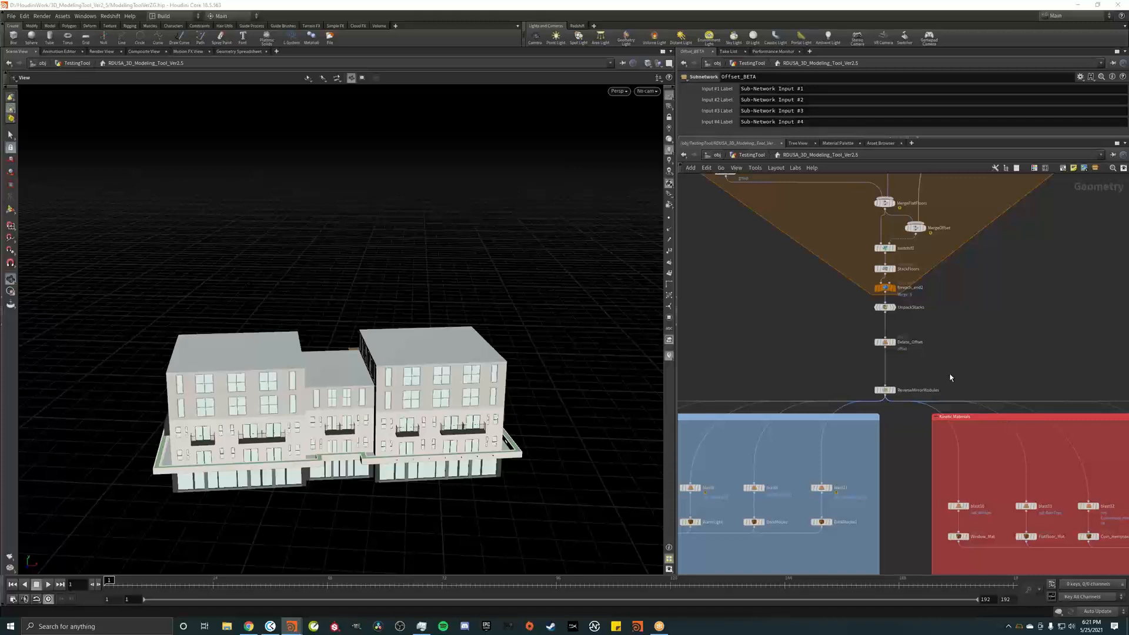
middle_click_drag(907, 362, 897, 330)
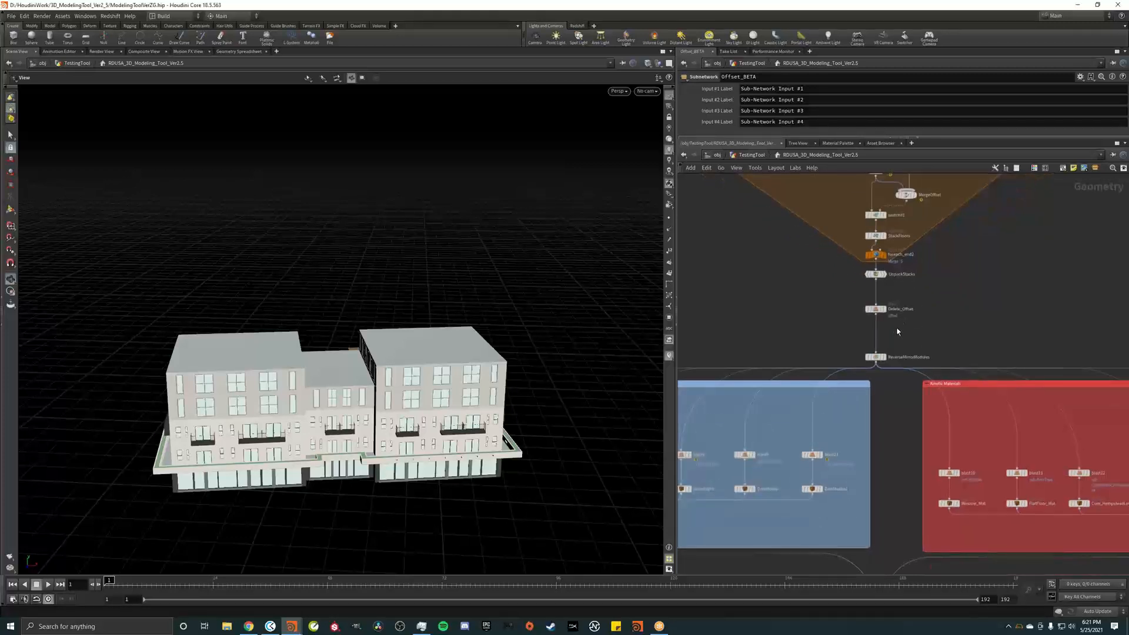
left_click(884, 357)
left_click_drag(300, 384, 565, 137)
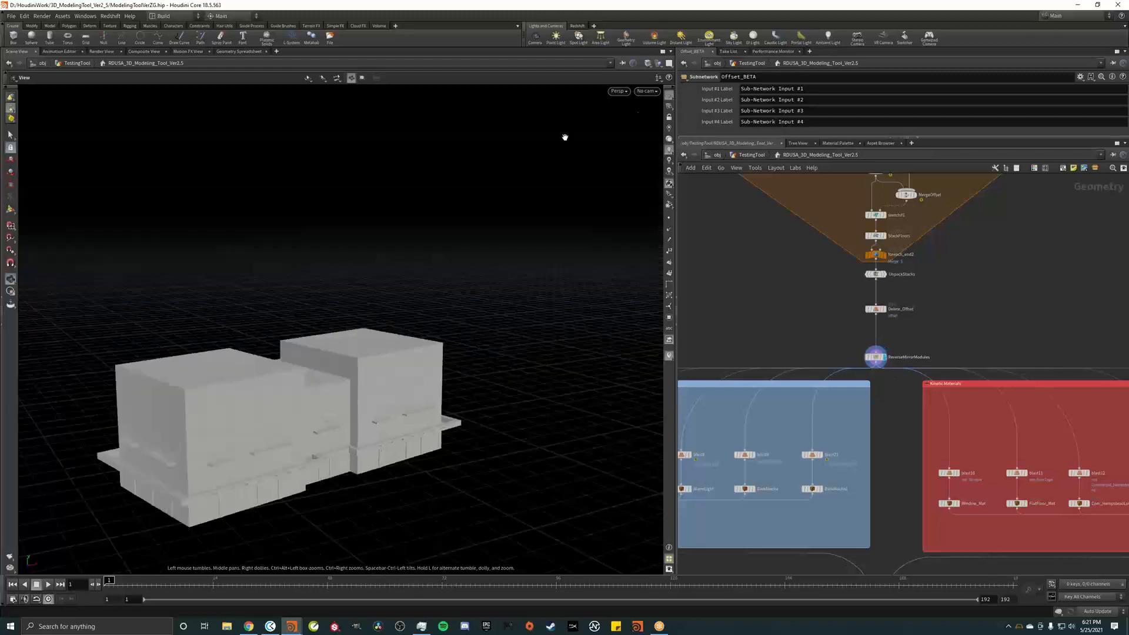
left_click(670, 159)
middle_click_drag(358, 424, 398, 381)
left_click_drag(399, 380, 350, 383)
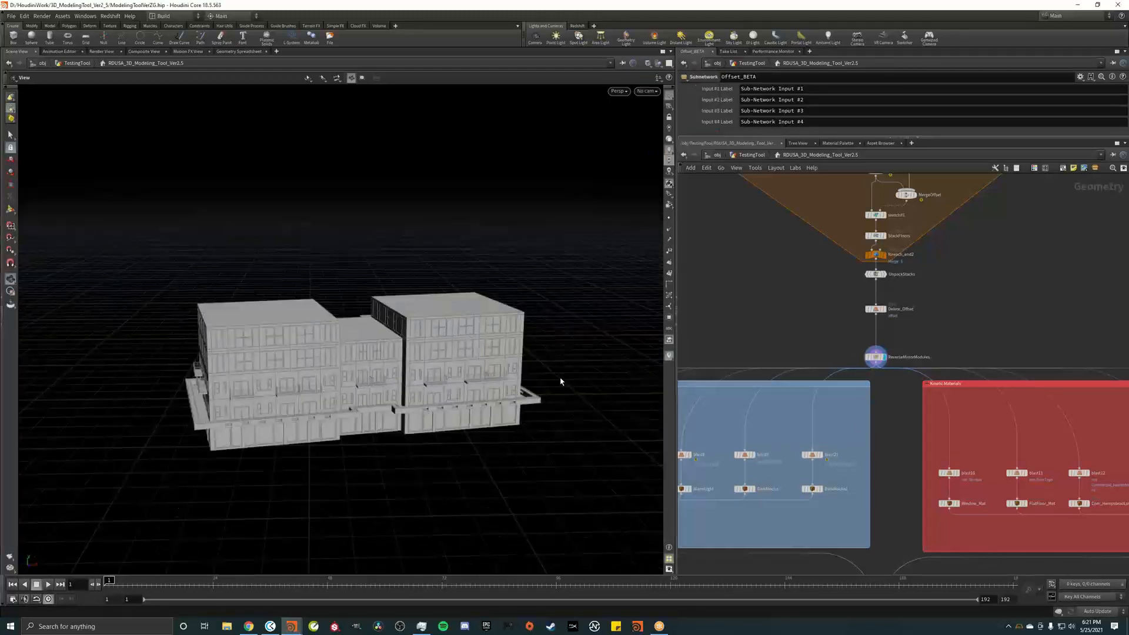
Display the blast16 node in the Kinetic Materials group to isolate the Hempstead Lot 33 residential walls
scroll(914, 456, "down", 4)
middle_click_drag(913, 457, 769, 348)
scroll(805, 348, "up", 4)
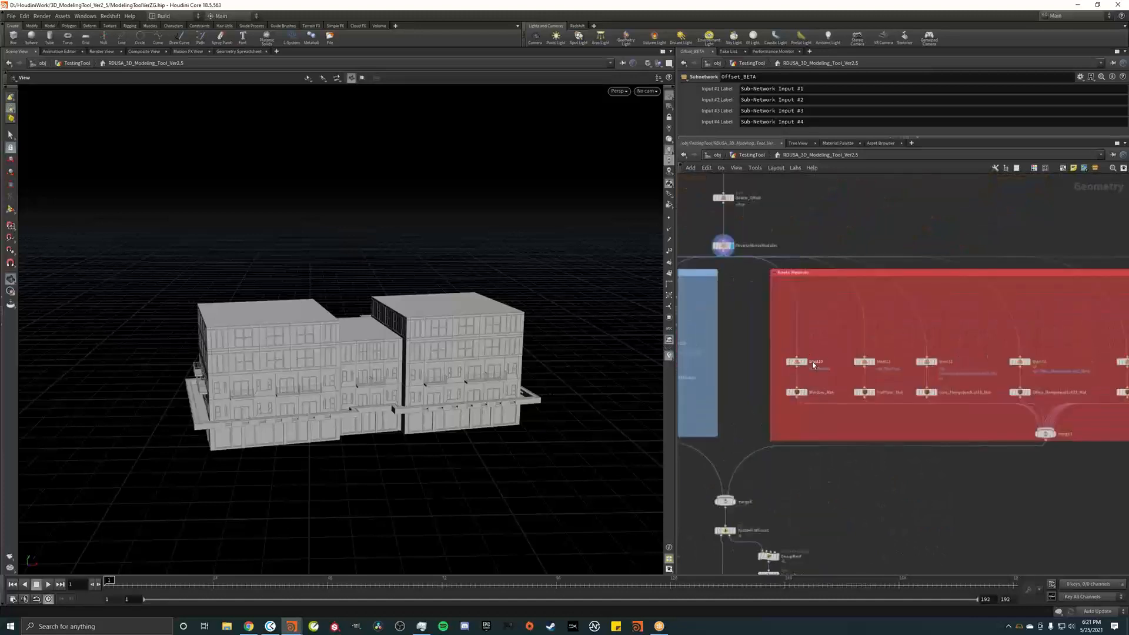
mouse_move(1019, 344)
middle_mouse_down()
mouse_move(673, 311)
mouse_move(1025, 336)
mouse_move(740, 322)
middle_mouse_up()
scroll(900, 324, "up", 2)
left_click(857, 316)
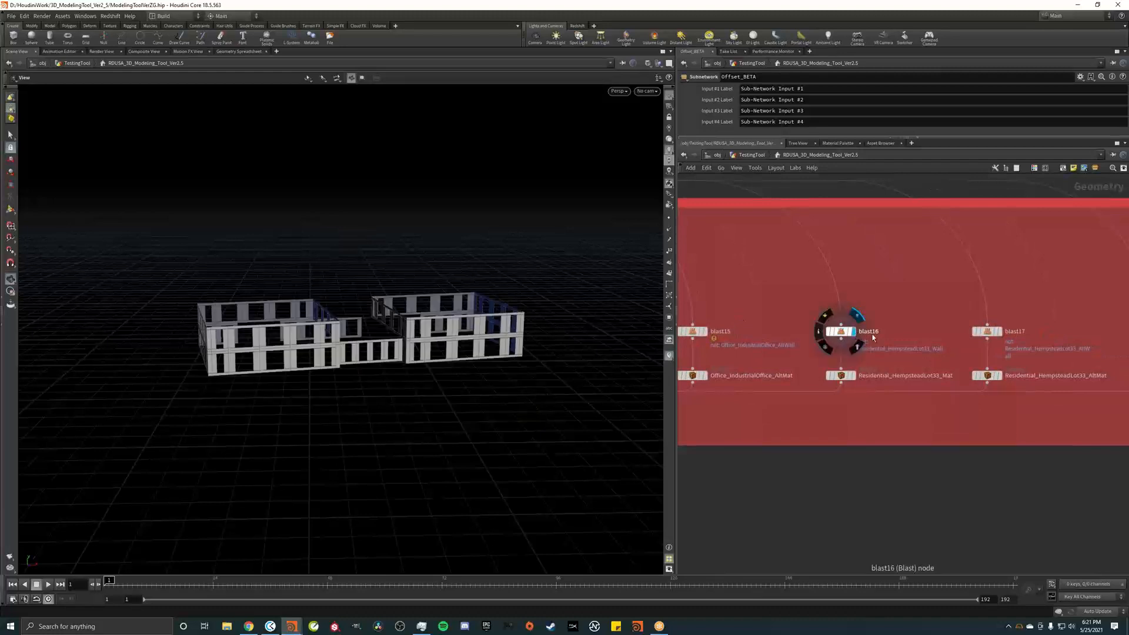
Display the Residential_HempsteadLot33_Mat node and set the viewport shading to Smooth Wire Shaded
middle_click_drag(856, 353, 829, 350)
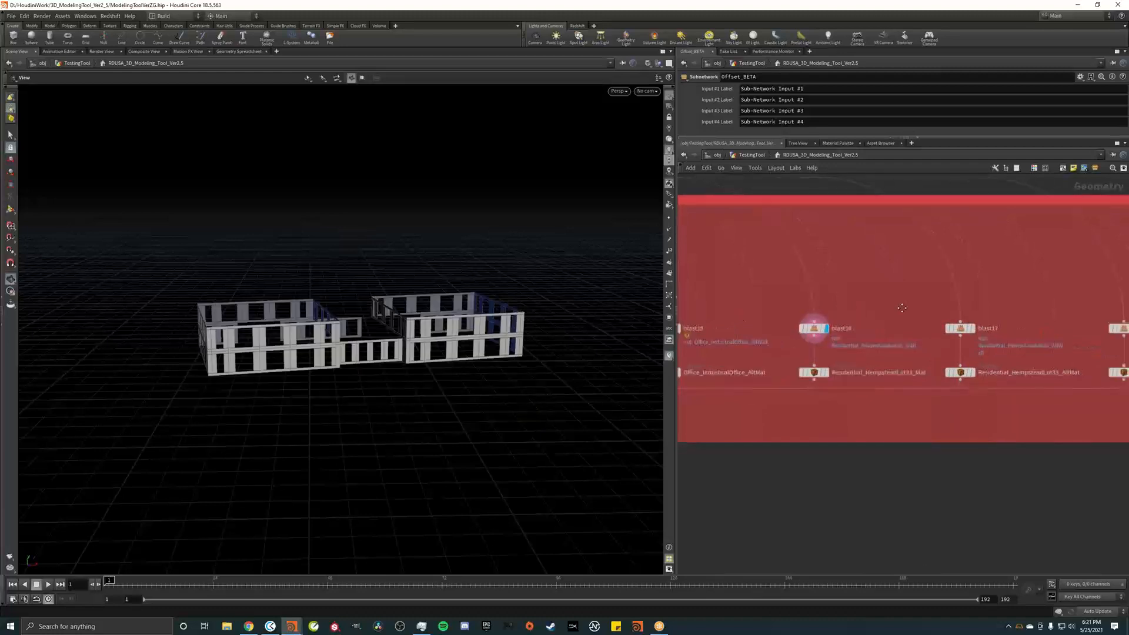
left_click(828, 374)
left_click(647, 63)
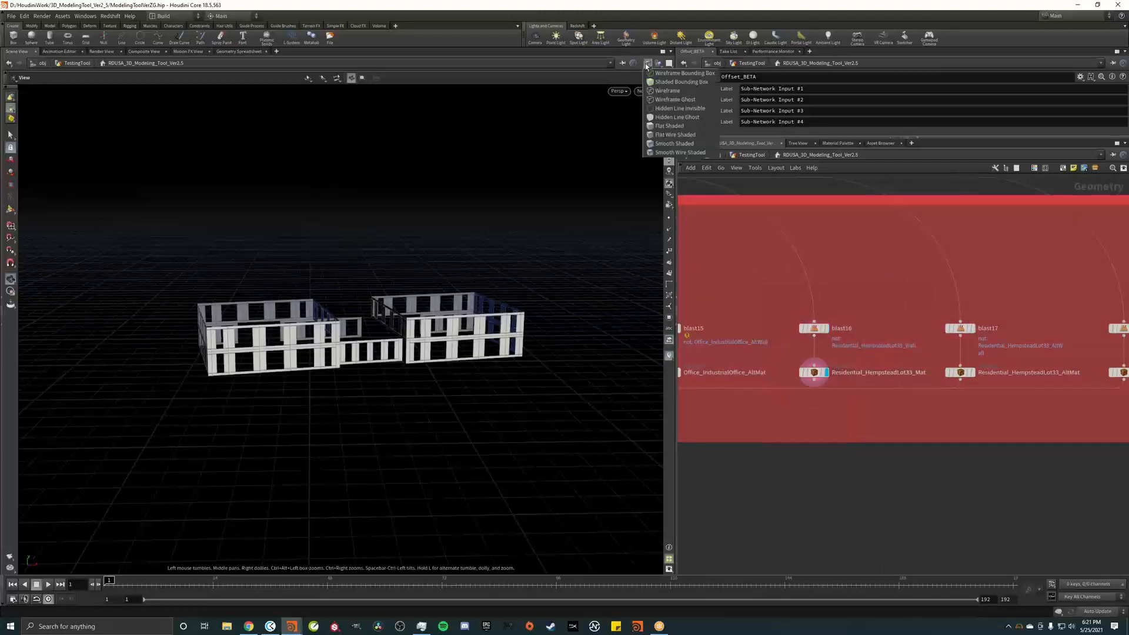
left_click(683, 152)
Display the blast17 node and its Residential_HempsteadLot33_AltMat material on the isolated facade panels
middle_click_drag(916, 319, 769, 310)
left_click(826, 319)
left_click_drag(334, 303, 559, 290)
left_click(827, 365)
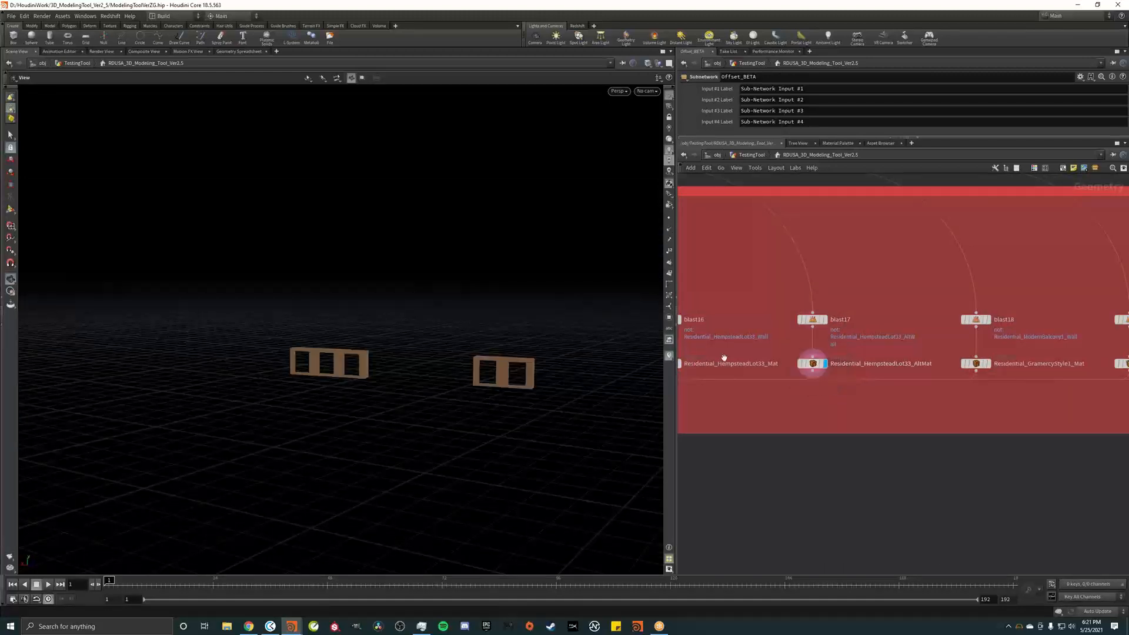
Display the merge4 node below the material groups and orbit around the building with all materials combined
middle_click_drag(742, 395, 891, 368)
scroll(891, 369, "down", 1)
scroll(891, 369, "down", 4)
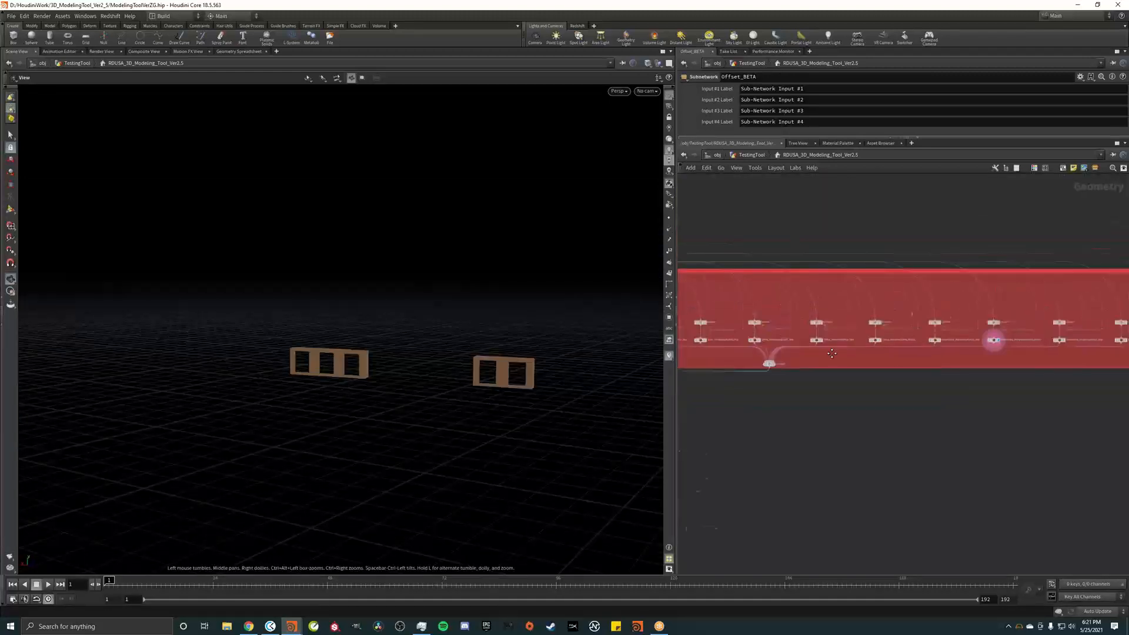
scroll(770, 363, "up", 5)
left_click(794, 359)
middle_click_drag(783, 443, 1053, 357)
left_click(894, 389)
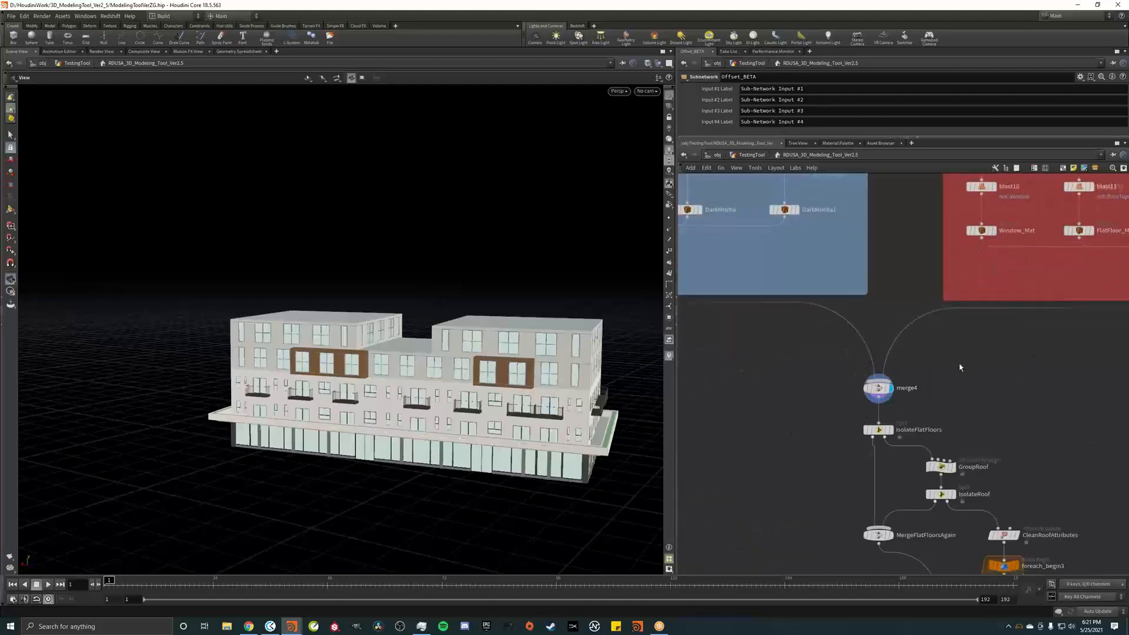
left_click_drag(320, 340, 421, 360)
Examine a balcony up close, and display the blue material group's merge2 node to isolate its parts
scroll(776, 325, "down", 6)
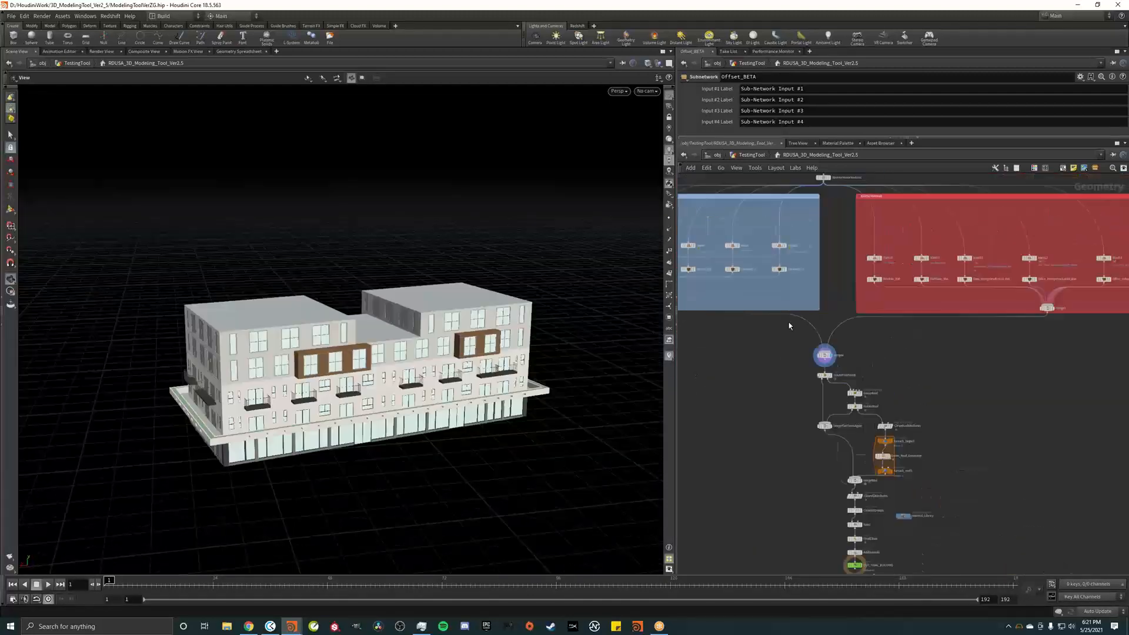
middle_click_drag(768, 315, 926, 332)
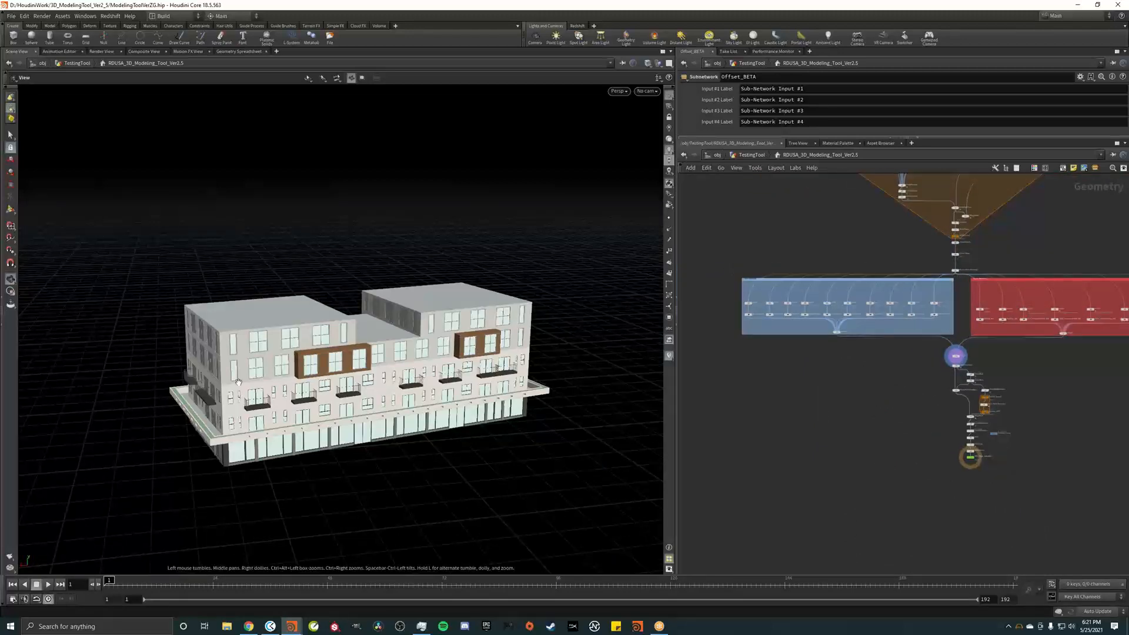
scroll(239, 383, "up", 8)
middle_click_drag(228, 372, 325, 271)
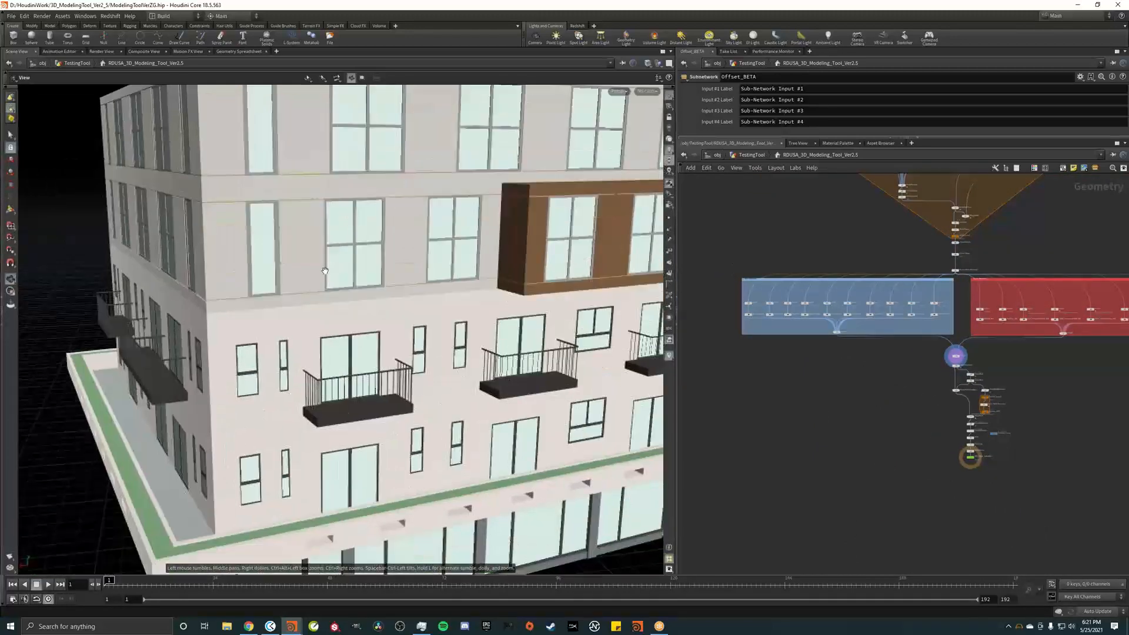
scroll(345, 414, "up", 8)
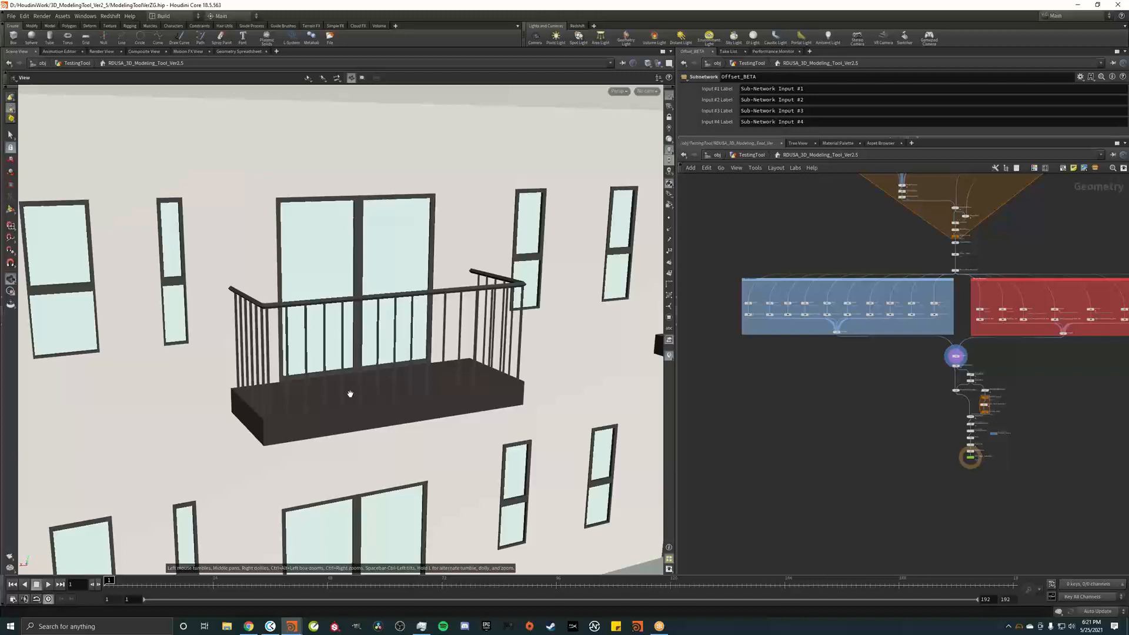
scroll(840, 335, "up", 5)
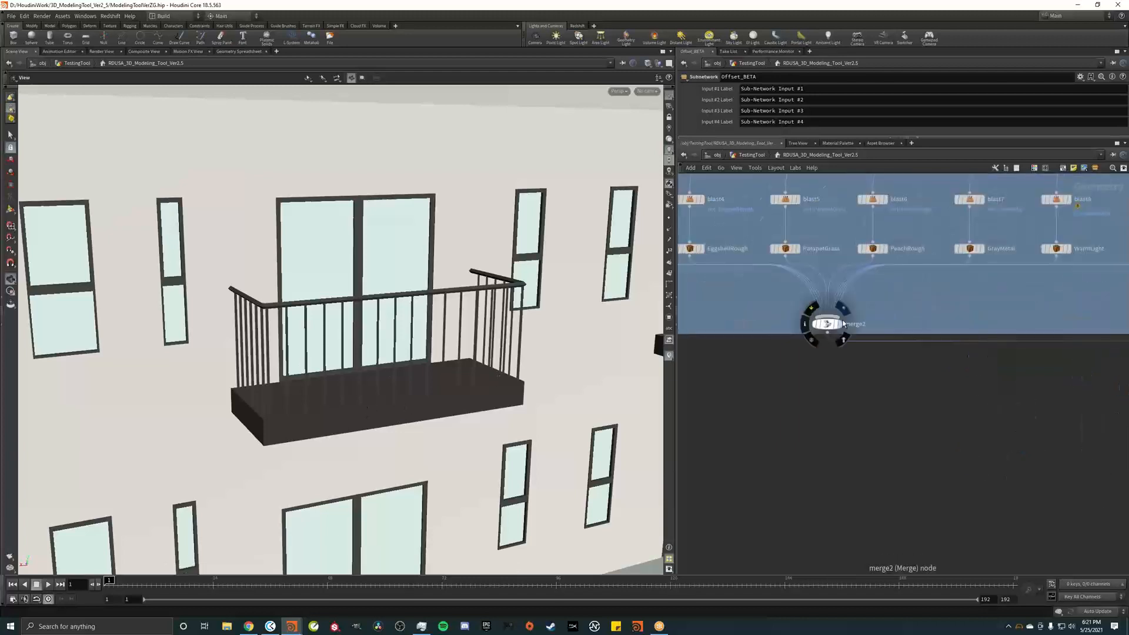
left_click(840, 324)
scroll(374, 362, "up", 2)
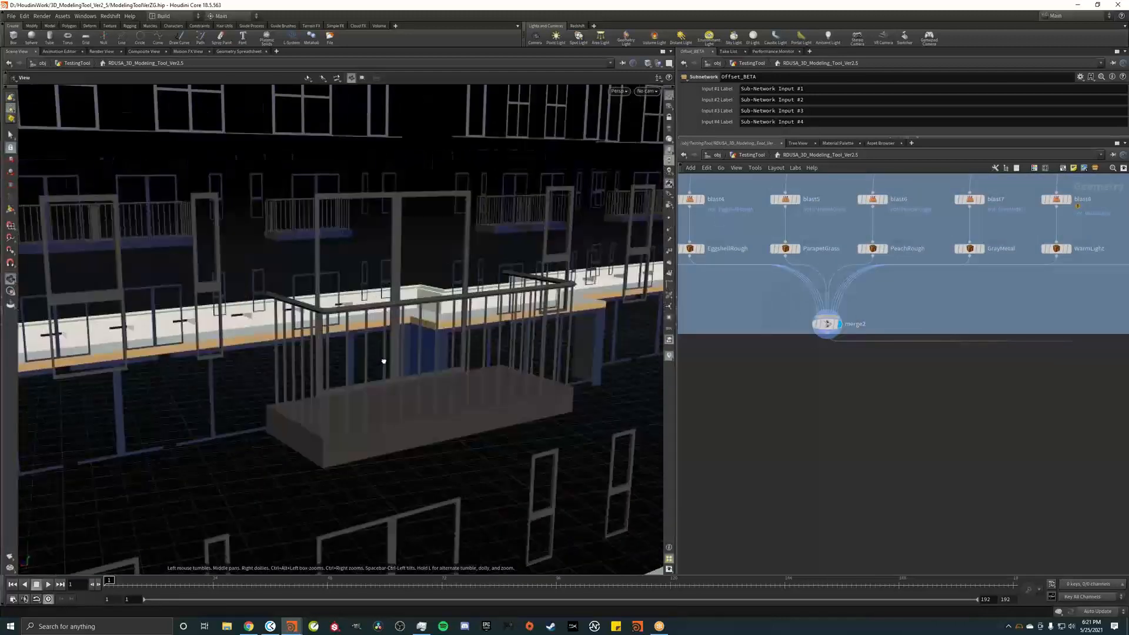
Return the display to the merge4 node to view the balcony with all materials combined
scroll(929, 421, "down", 4)
middle_click_drag(929, 421, 722, 419)
scroll(880, 416, "up", 5)
left_click(908, 422)
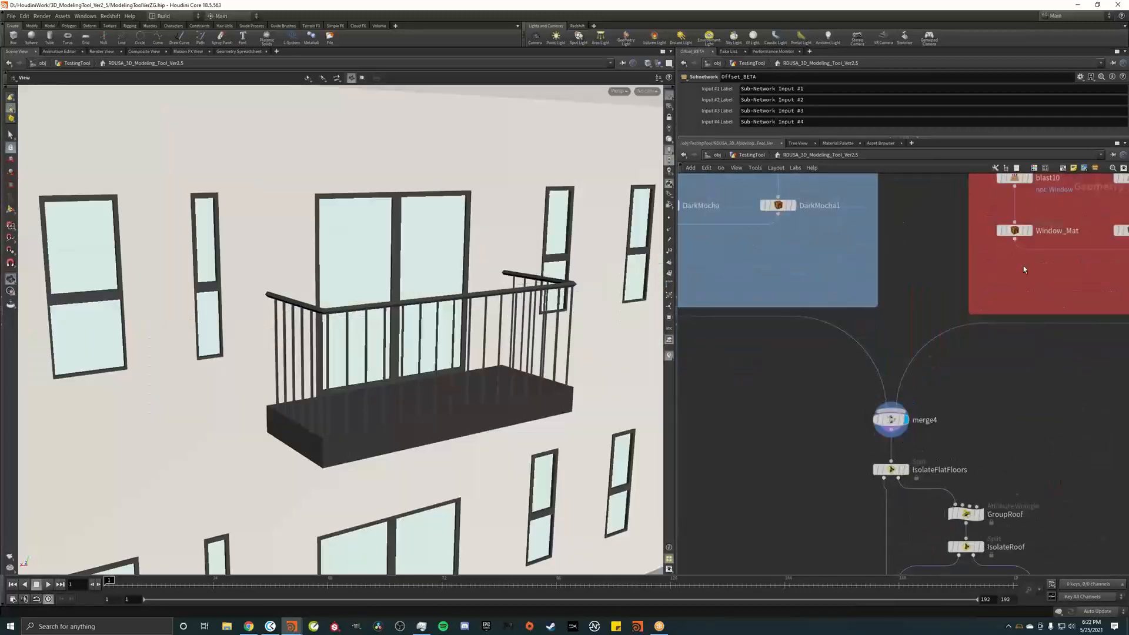
Examine the brown facade bay and locate the Hempstead Lot 33 material nodes in the Kinetic Materials group
scroll(1025, 270, "down", 3)
middle_click_drag(1024, 270, 771, 320)
scroll(826, 333, "up", 2)
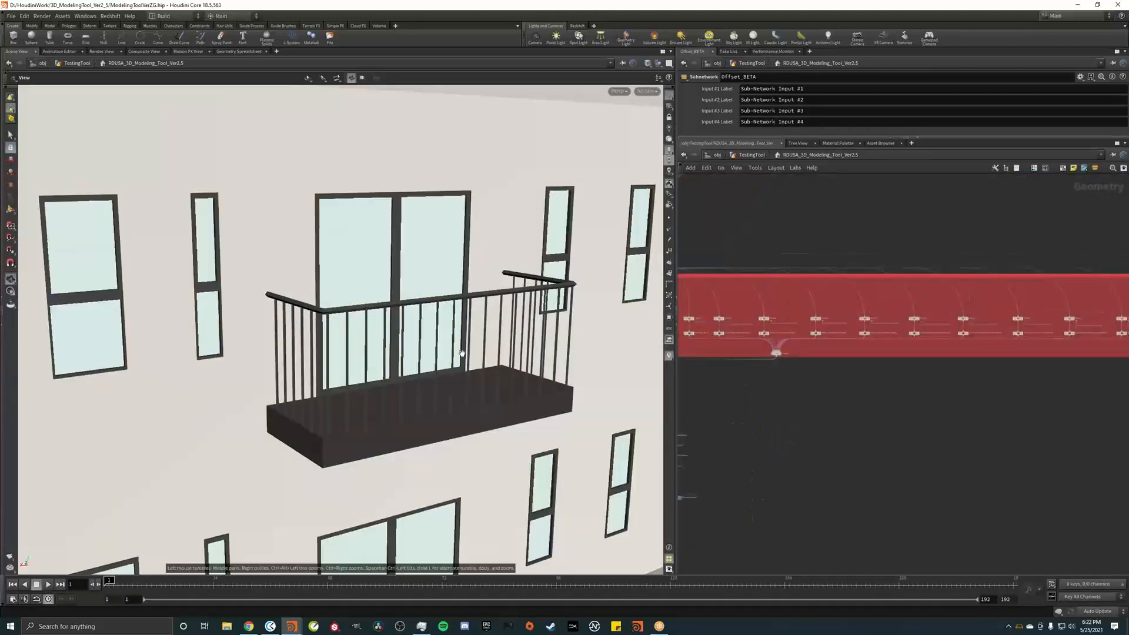
scroll(461, 348, "down", 10)
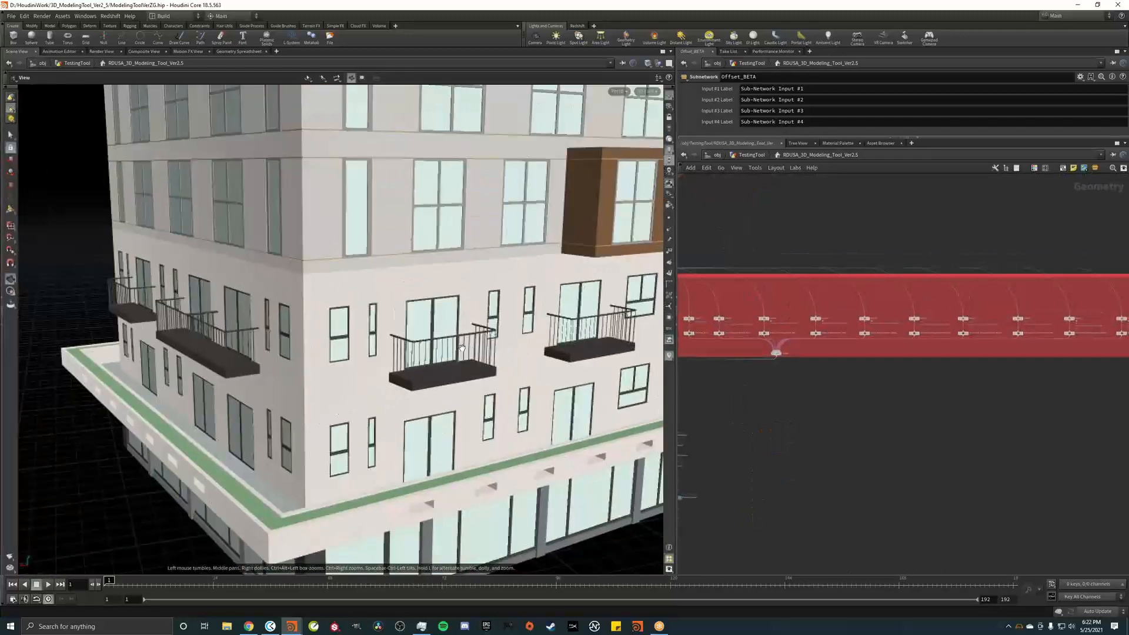
left_click_drag(462, 348, 250, 305)
scroll(972, 325, "up", 4)
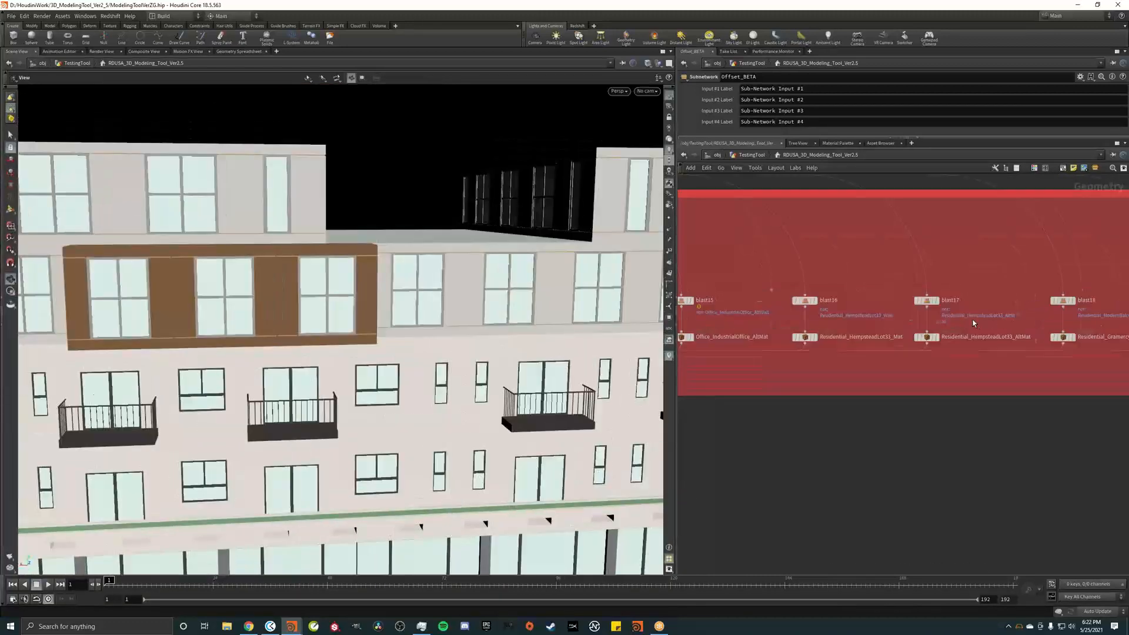
scroll(973, 323, "up", 1)
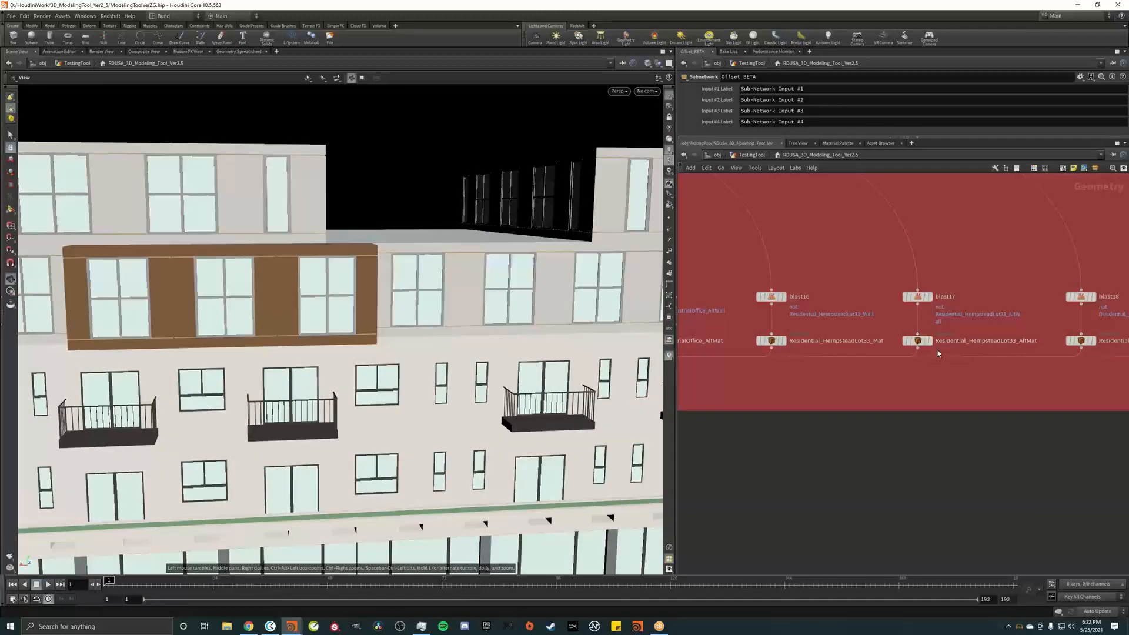
Display the Residential_HempsteadLot33_AltMat node to isolate the brown facade bays and view them at an angle
scroll(940, 319, "up", 2)
scroll(940, 329, "down", 2)
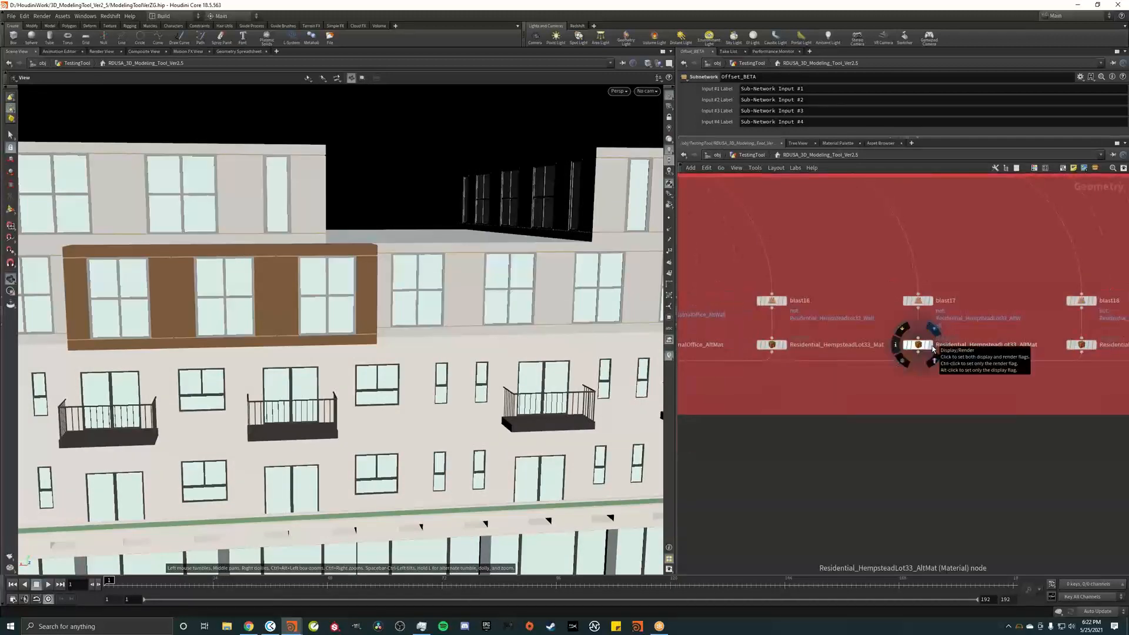
left_click(931, 346)
left_click_drag(288, 300, 355, 288)
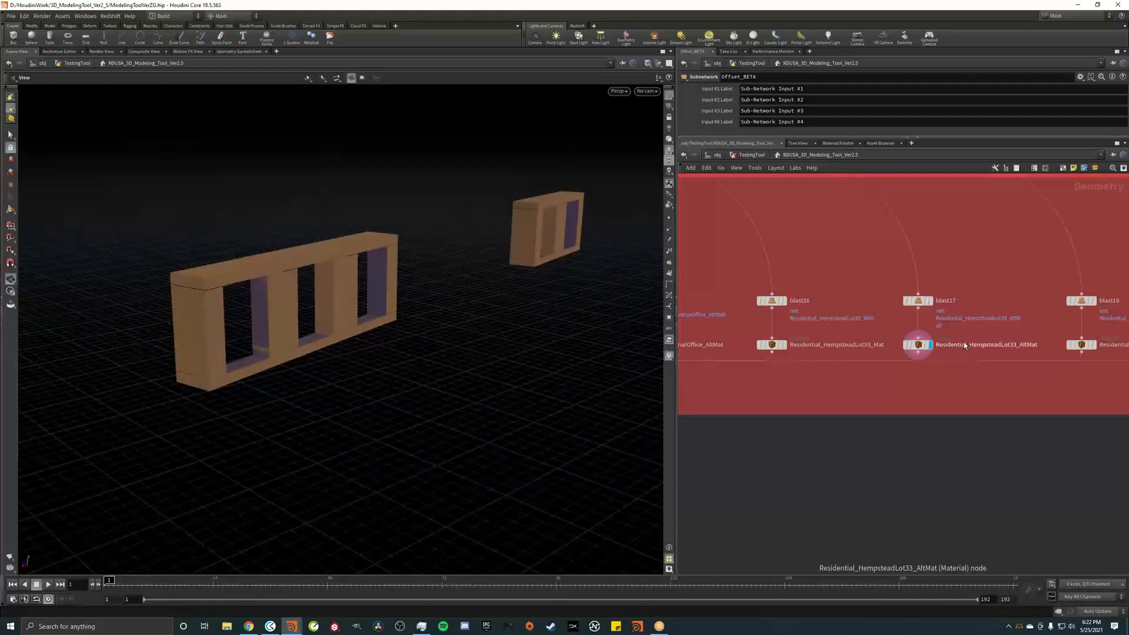
Return the display to the merge4 node to show the building with all materials combined
scroll(952, 342, "down", 8)
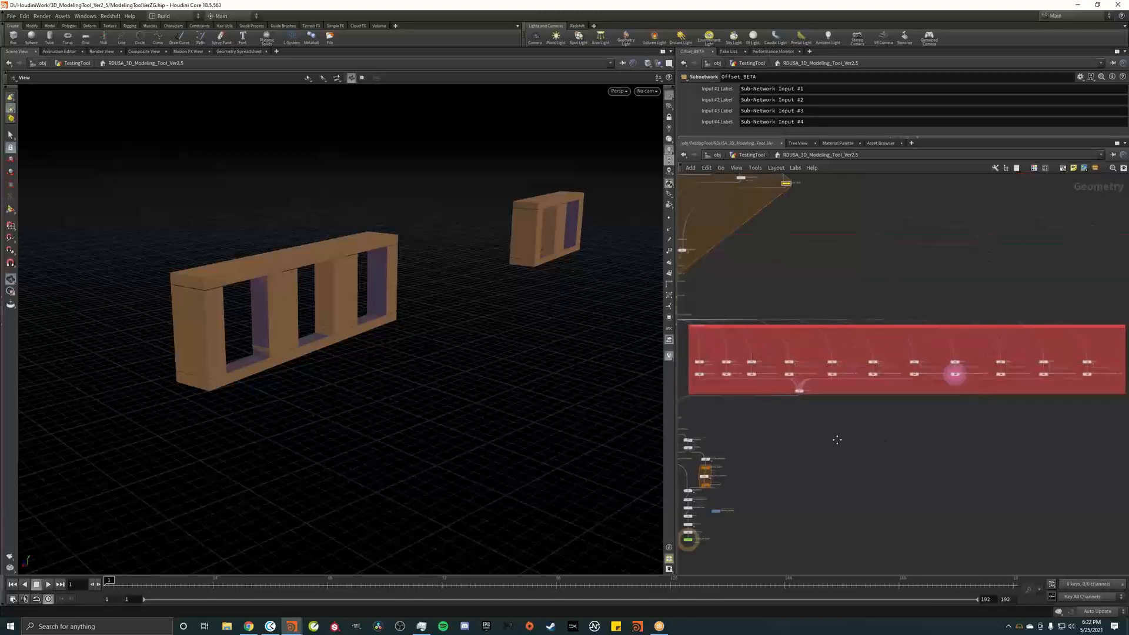
scroll(859, 435, "up", 6)
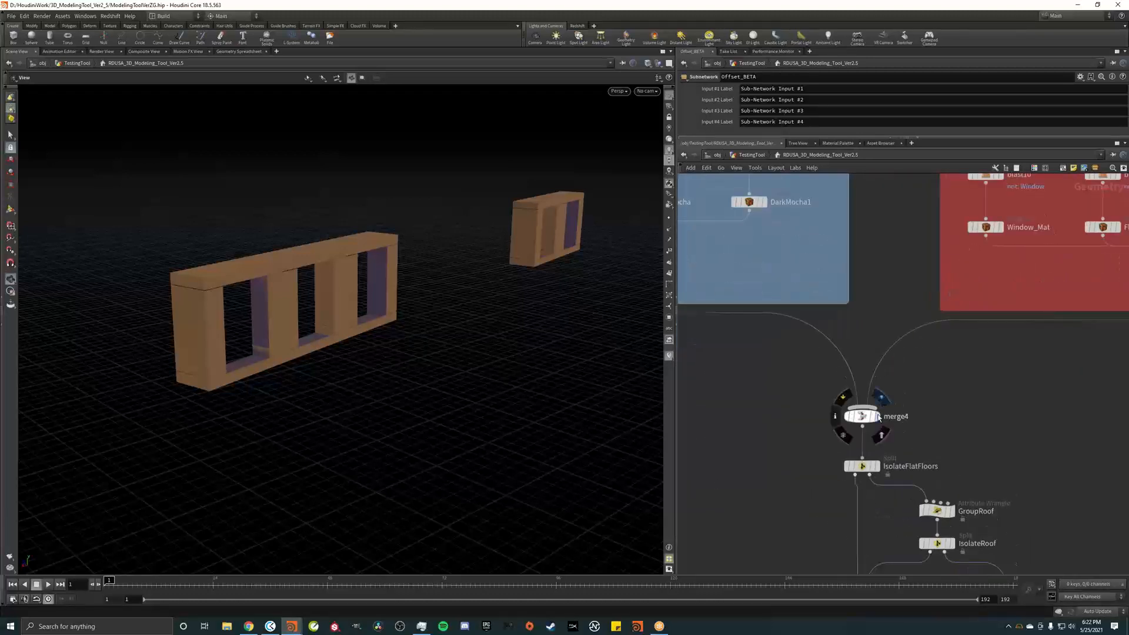
left_click(877, 417)
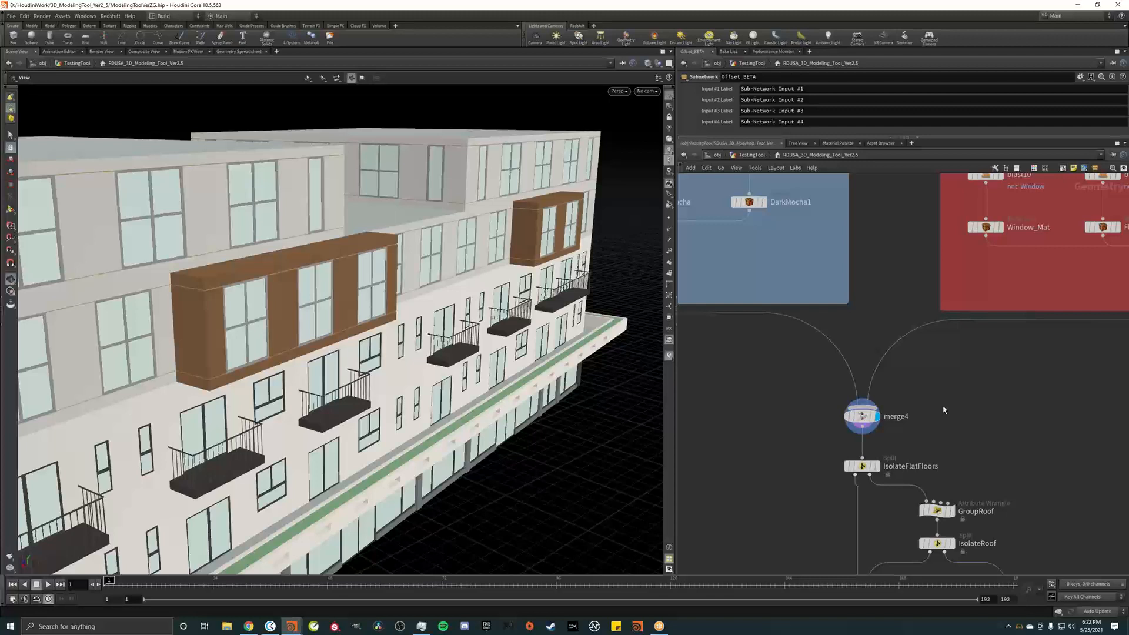
Examine the network above the material groups, from the brown floor loop up to the FacadeLibrary subnetwork and its facade chains
scroll(944, 410, "down", 5)
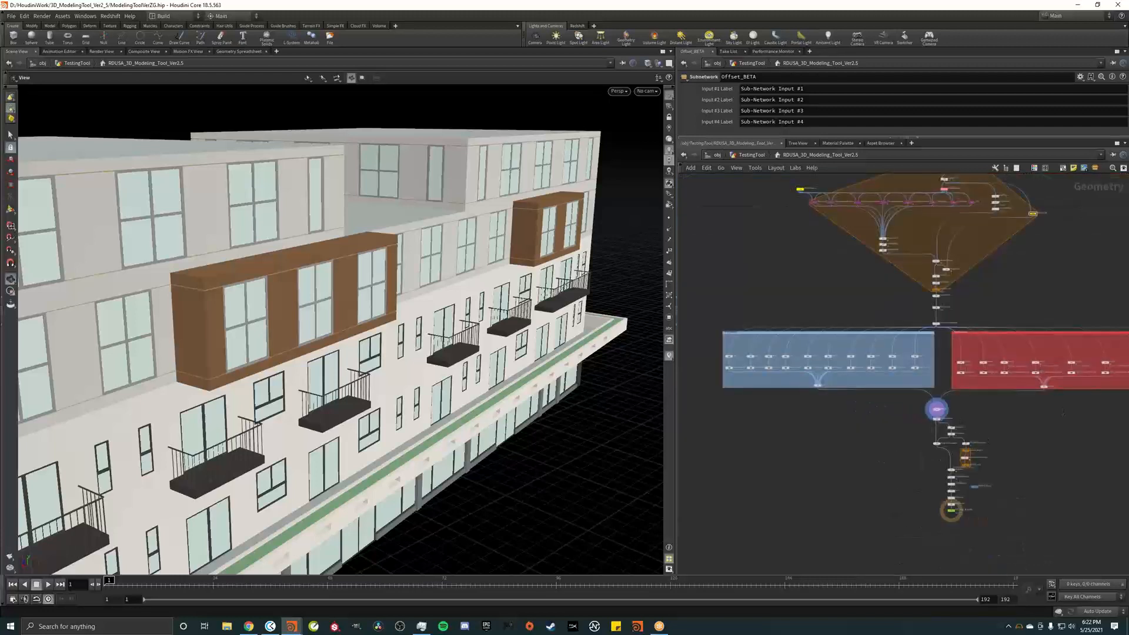
mouse_move(1128, 176)
left_mouse_down()
mouse_move(838, 167)
mouse_move(1128, 178)
left_mouse_up()
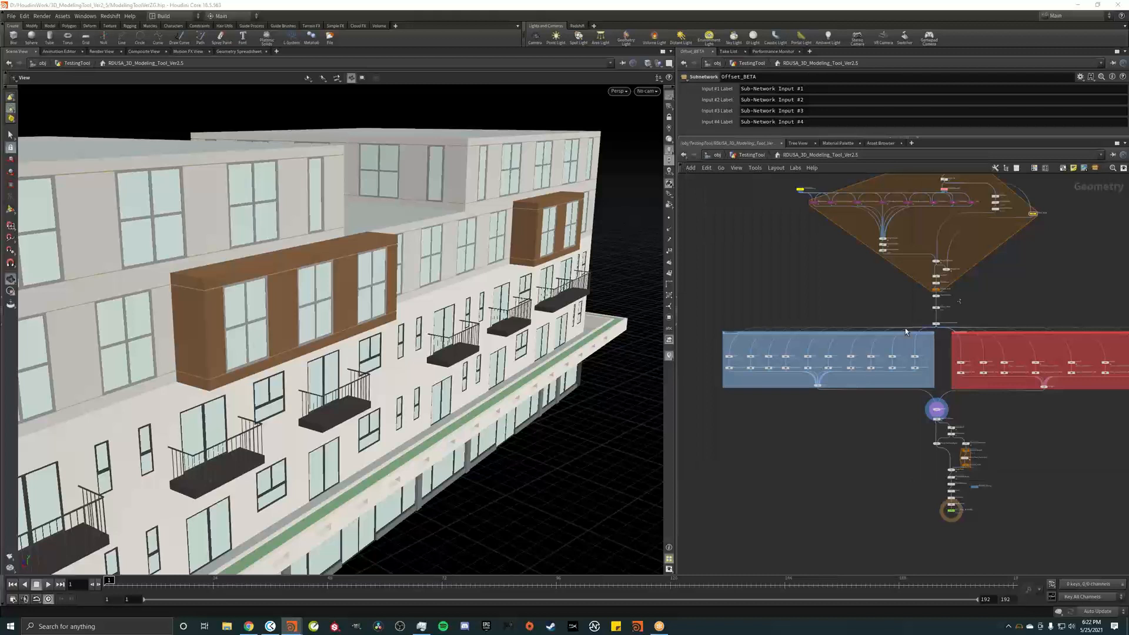
middle_click_drag(988, 287, 914, 395)
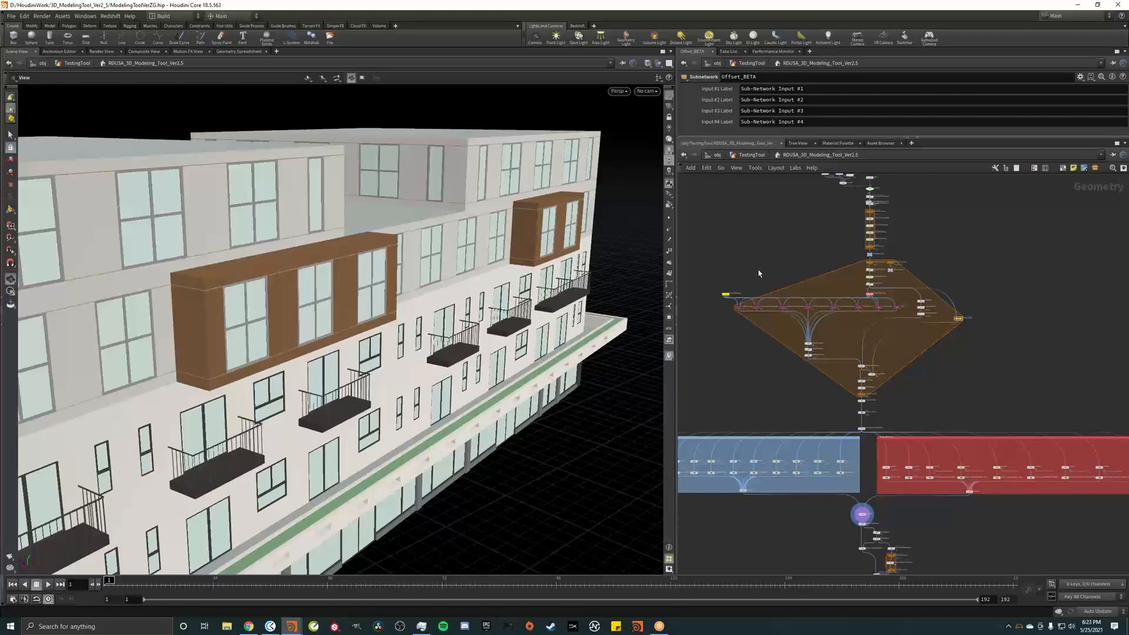
scroll(757, 276, "up", 4)
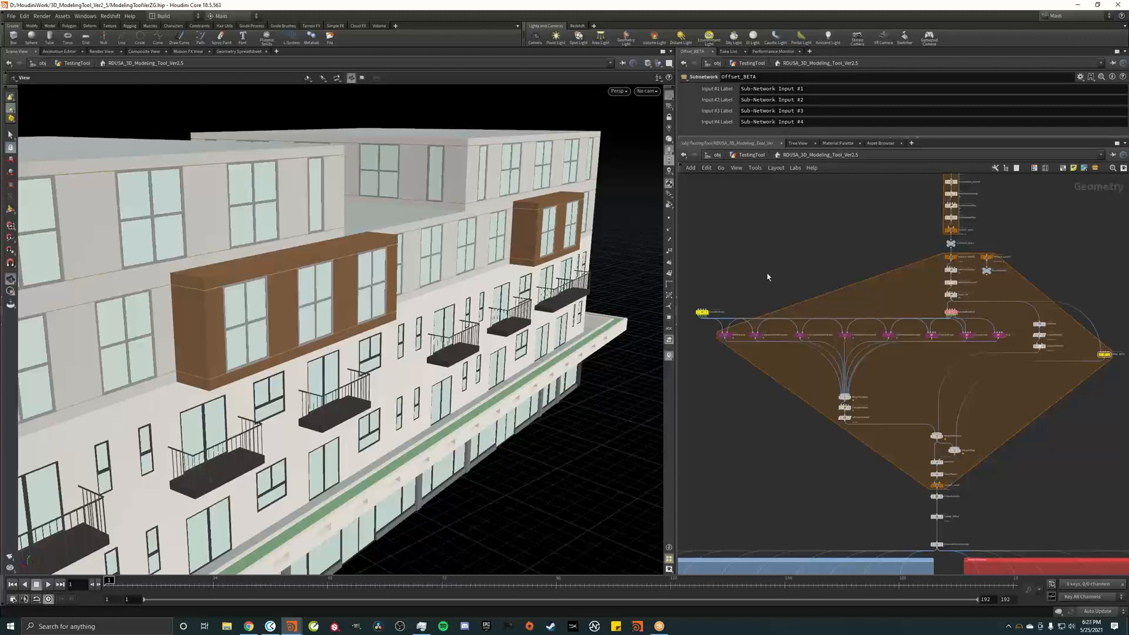
scroll(768, 277, "down", 3)
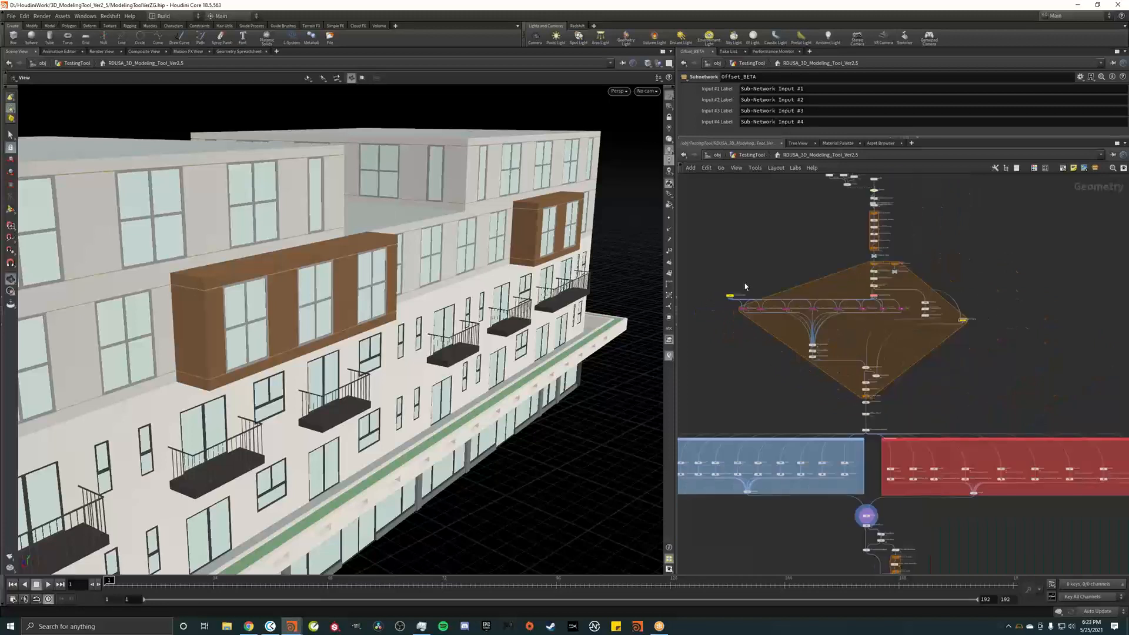
scroll(741, 294, "up", 6)
scroll(743, 282, "down", 5)
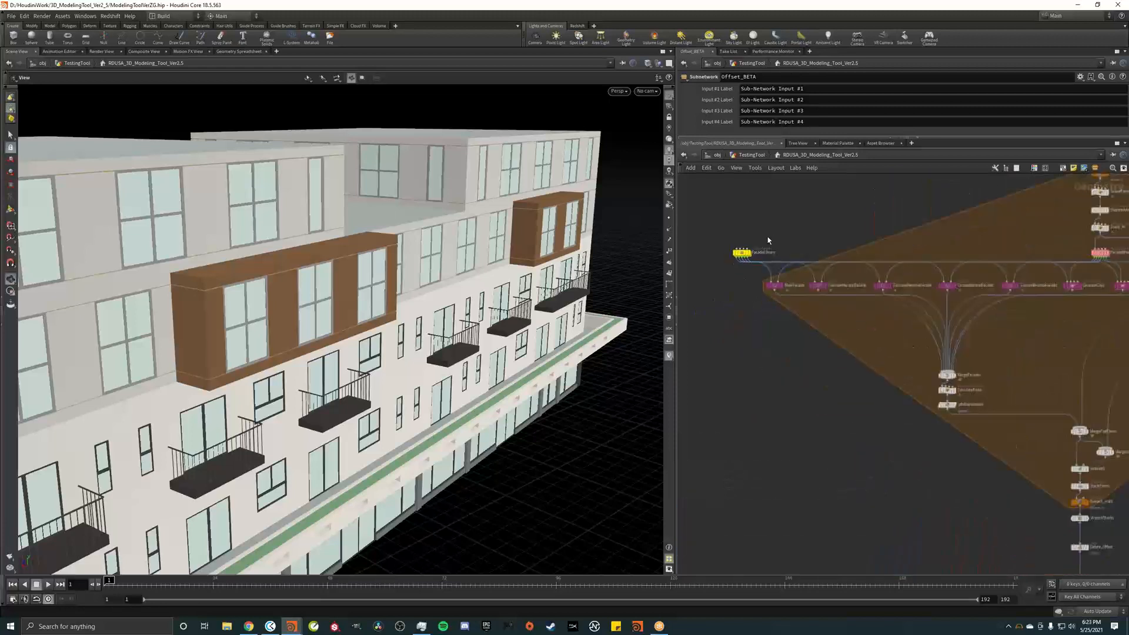
middle_click_drag(752, 246, 745, 256)
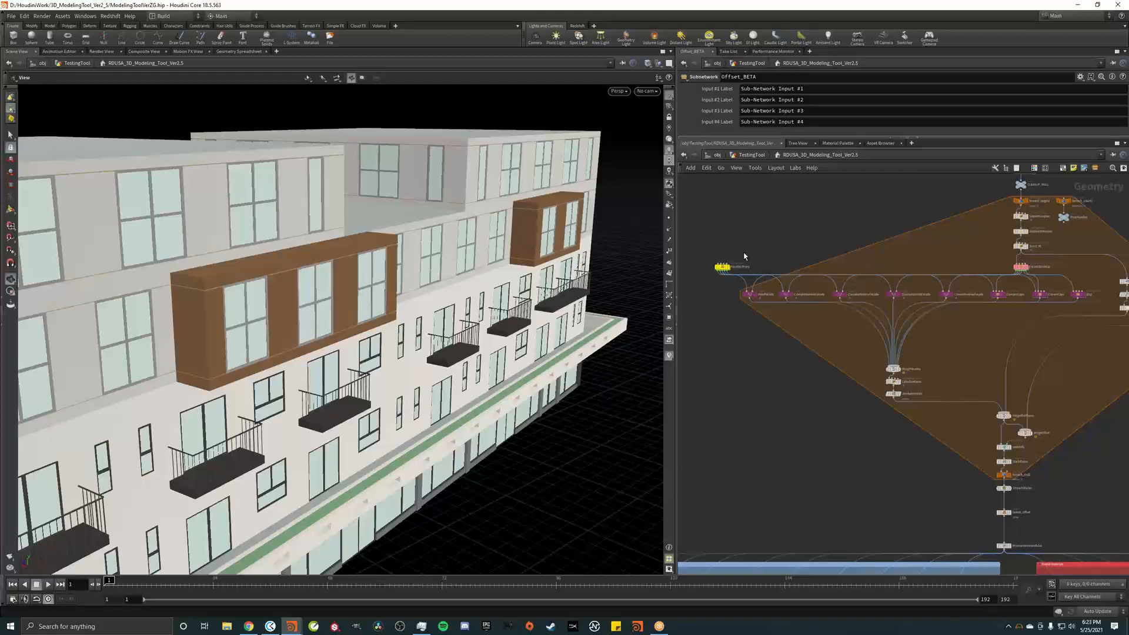
scroll(757, 257, "up", 5)
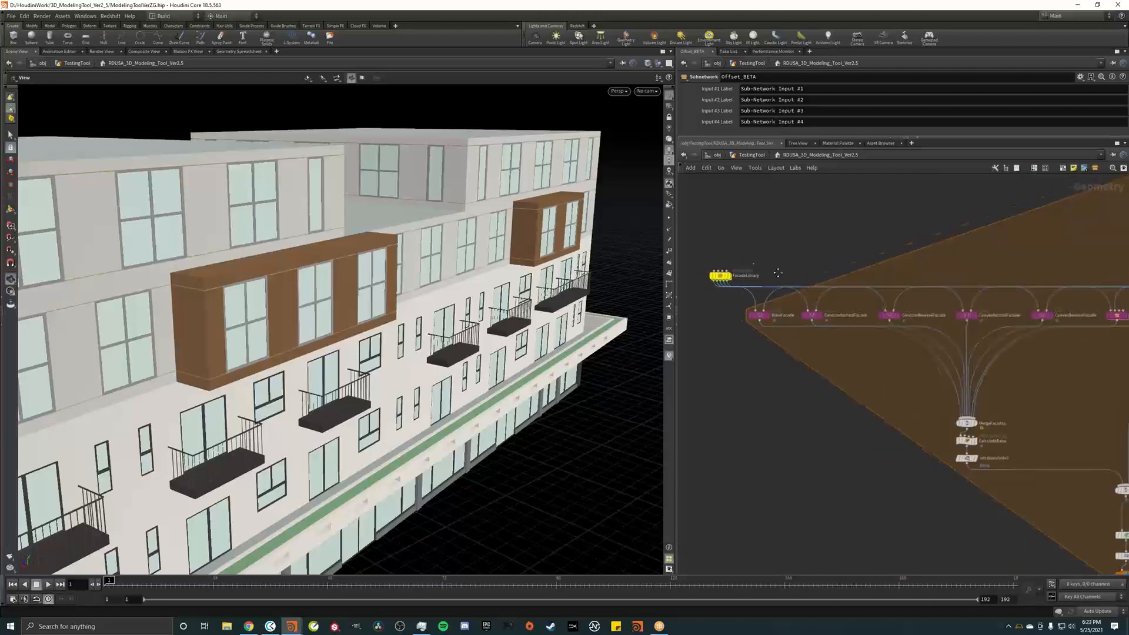
scroll(796, 286, "down", 5)
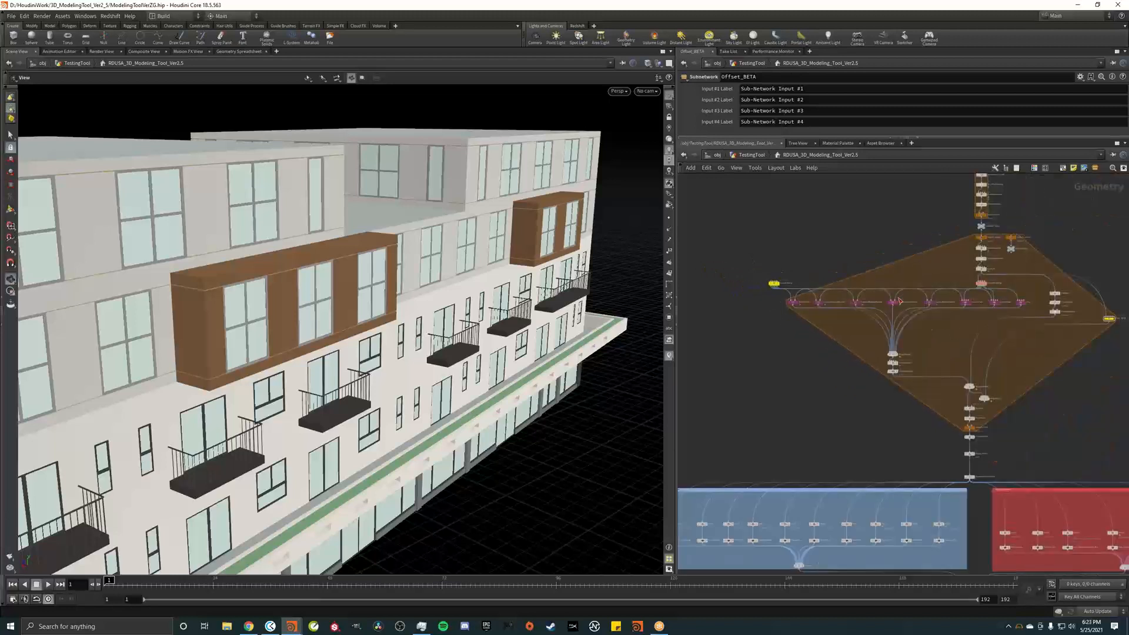
scroll(771, 269, "up", 5)
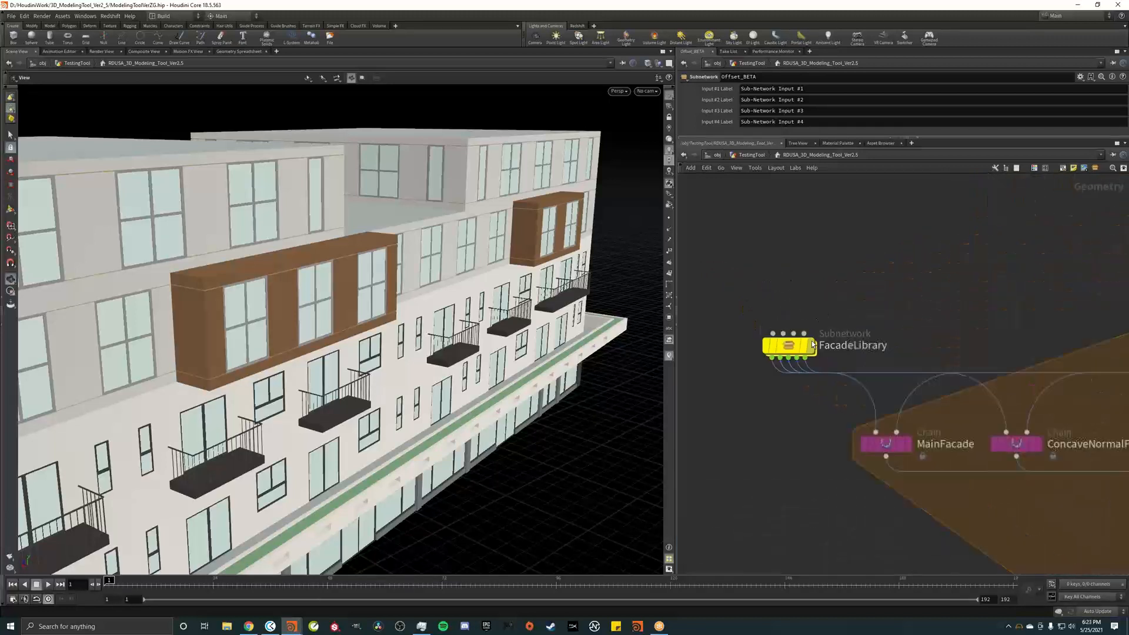
Display the MainFacade and ConcaveNormalFacade chains in turn to view their wall segments in isolation
left_click(910, 445)
left_click_drag(378, 340, 403, 350)
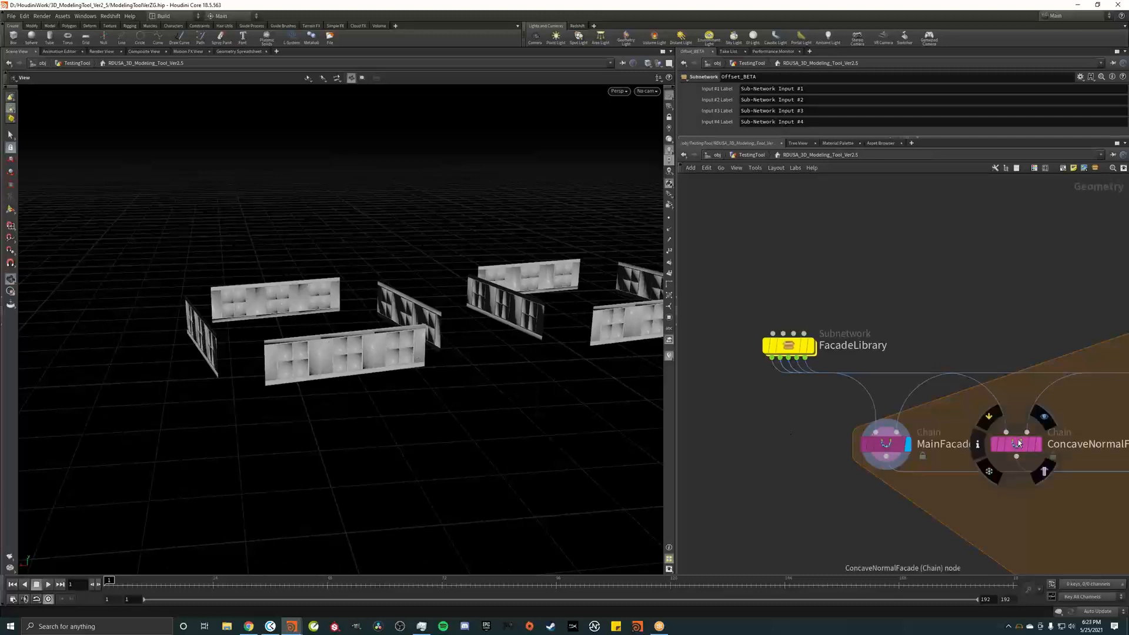
left_click(1043, 446)
scroll(823, 266, "down", 3)
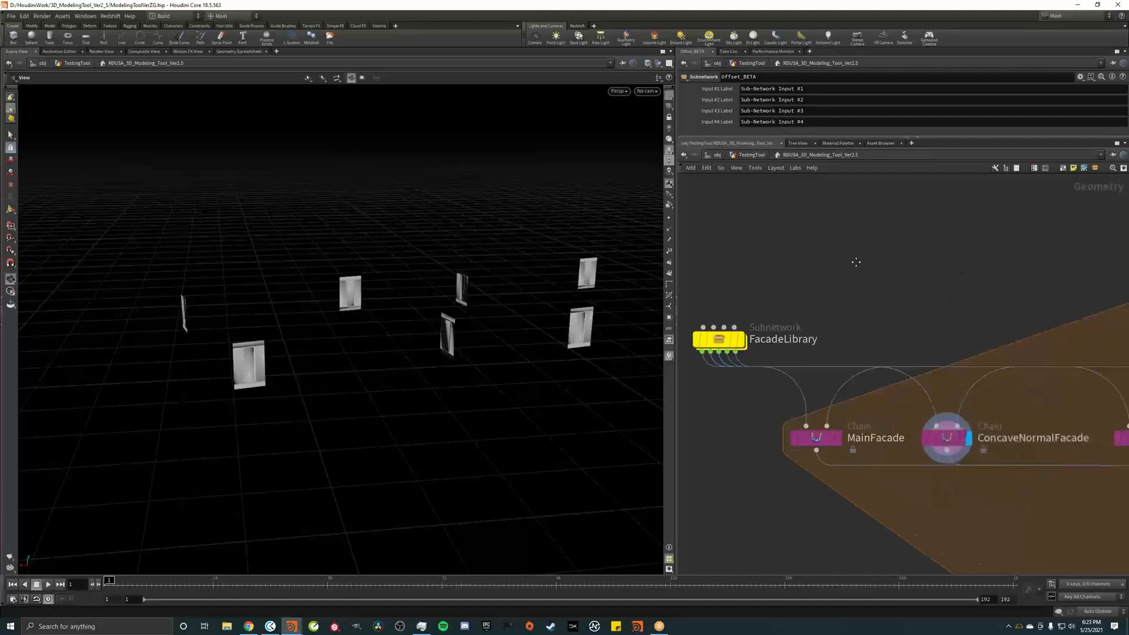
Display the ConcaveReverseFacade chain and template the MergeFacades node so the whole floor shows as a wireframe around it
scroll(823, 266, "down", 1)
middle_click_drag(822, 265, 728, 274)
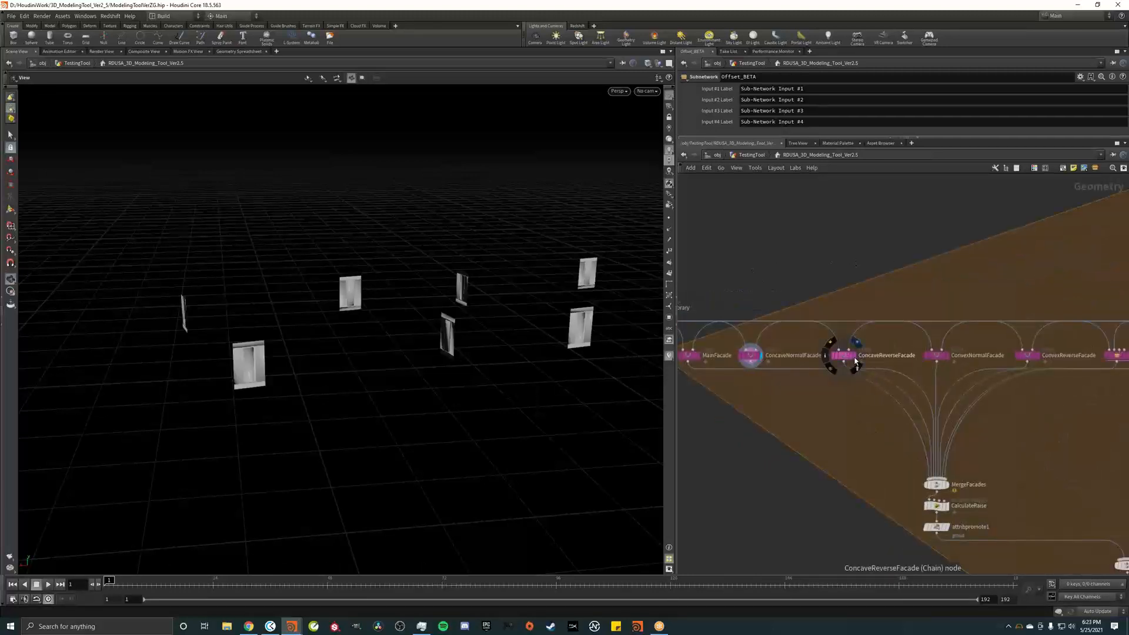
left_click(856, 362)
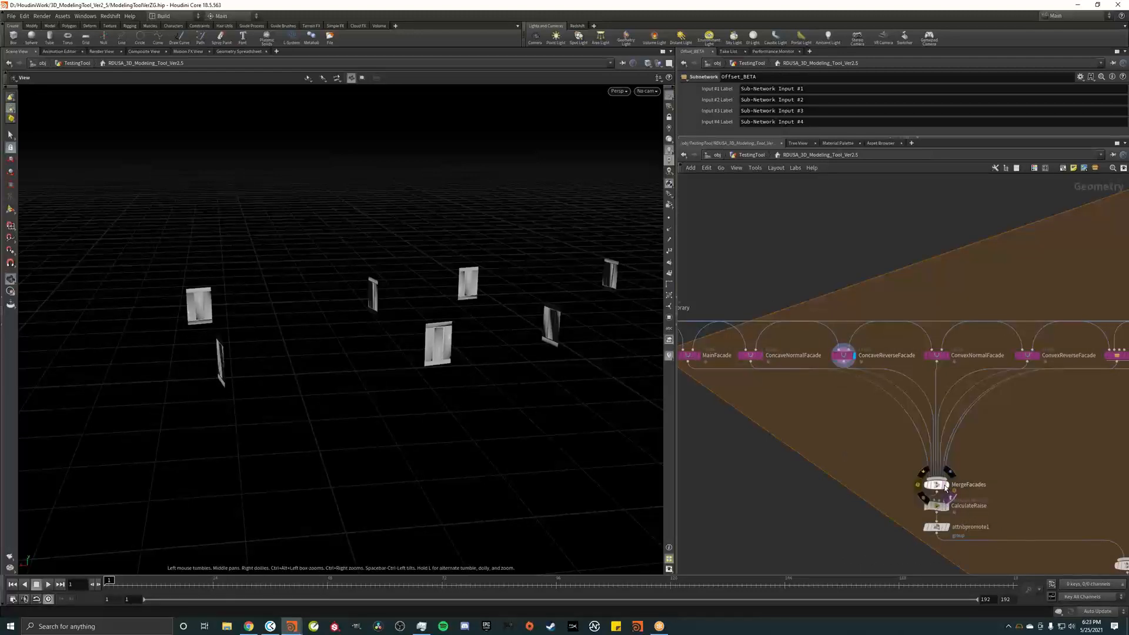
left_click(949, 496)
left_click_drag(496, 343, 535, 345)
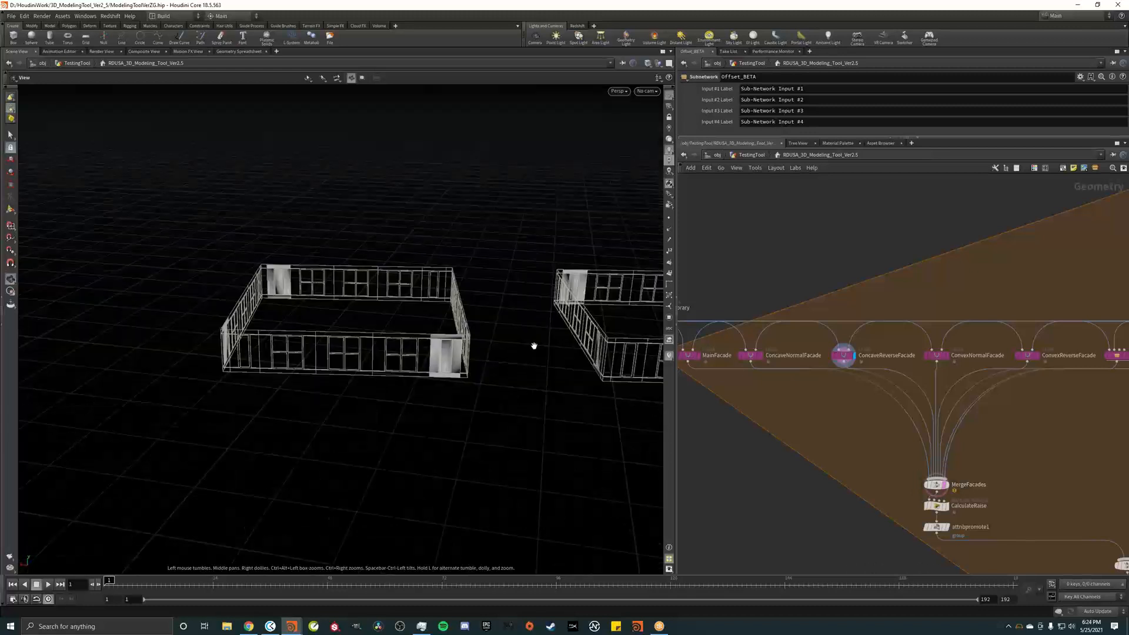
Display ConvexNormalFacade and ConcaveCaps in turn, and orbit around the corner caps against the floor wireframe
left_click(949, 355)
middle_click_drag(887, 236, 723, 245)
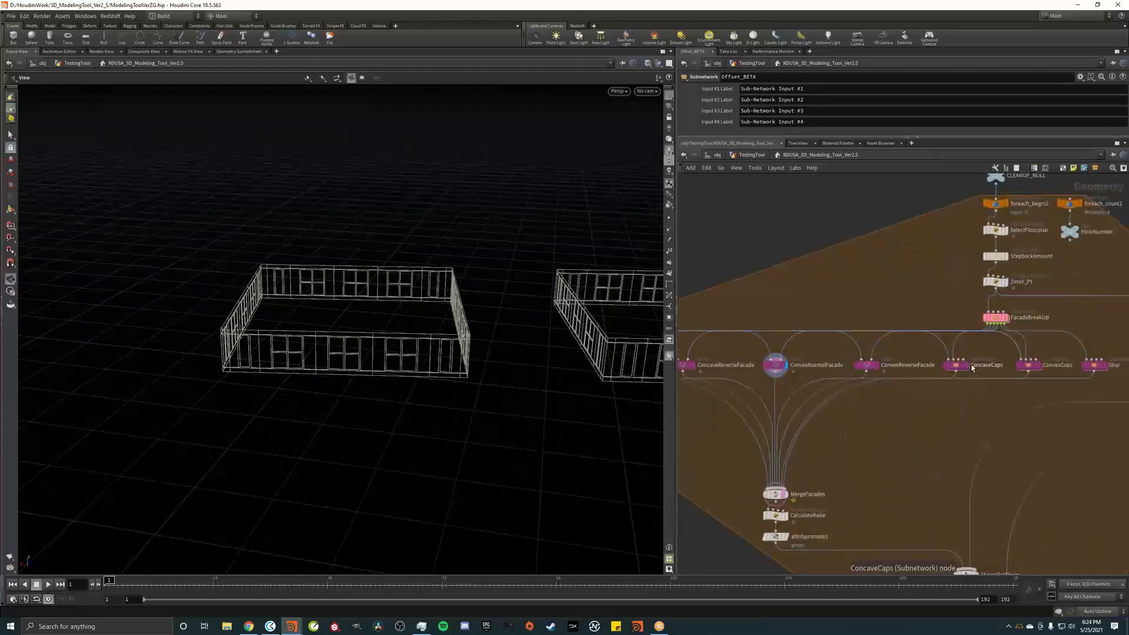
left_click(968, 352)
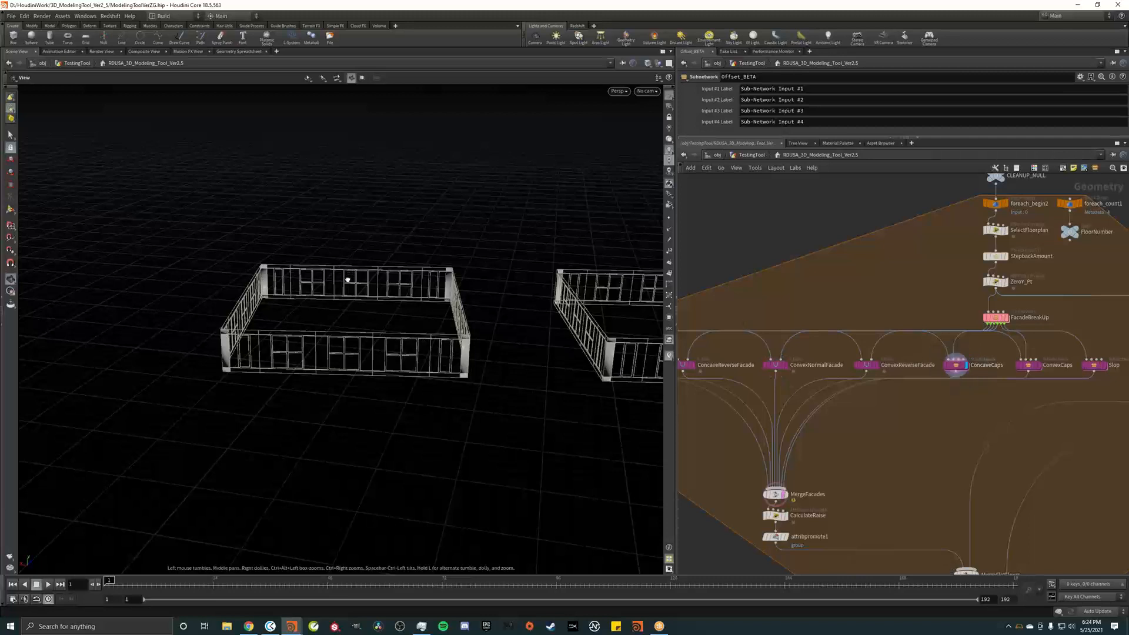
left_click_drag(346, 277, 547, 324)
scroll(852, 372, "up", 4)
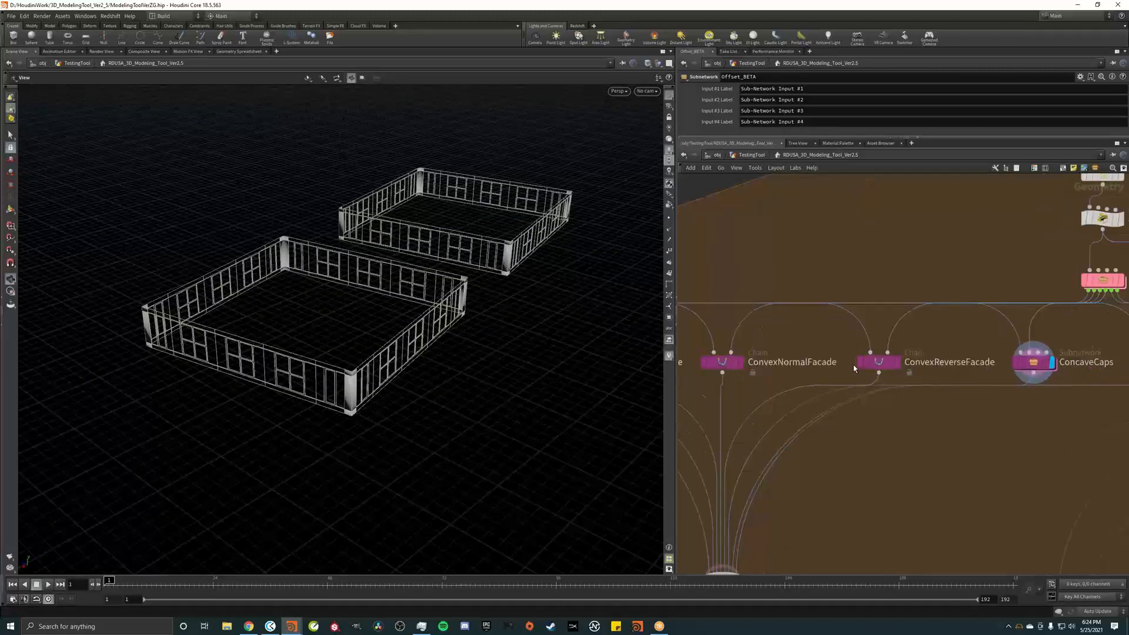
Display the ConcaveReverseFacade chain again to view its segments beside the floor's corners
middle_click_drag(851, 349, 1095, 349)
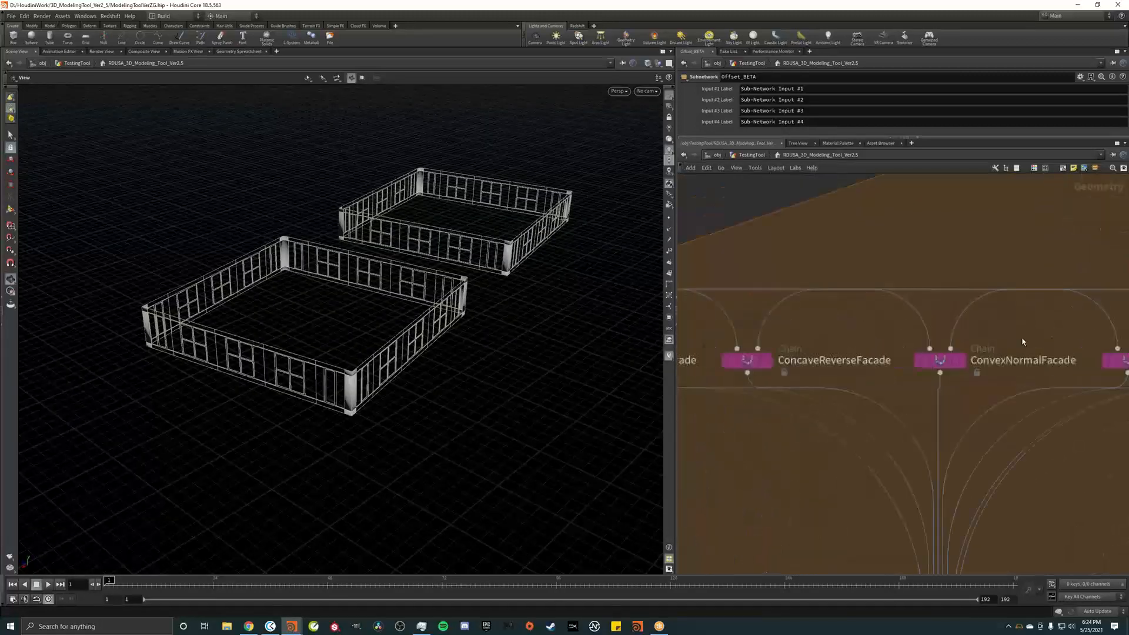
left_click(774, 335)
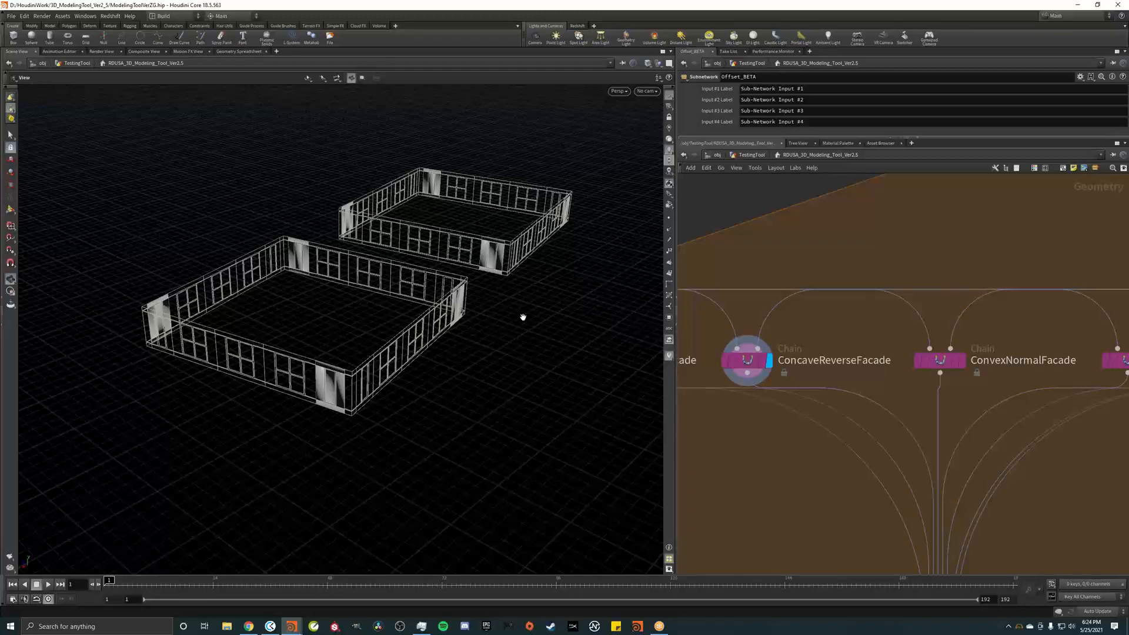
Display the foreach_end2 node at the end of the floor loop and inspect the stacked building's corners and balconies up close
scroll(881, 415, "down", 3)
scroll(881, 418, "down", 2)
middle_click_drag(978, 520, 882, 368)
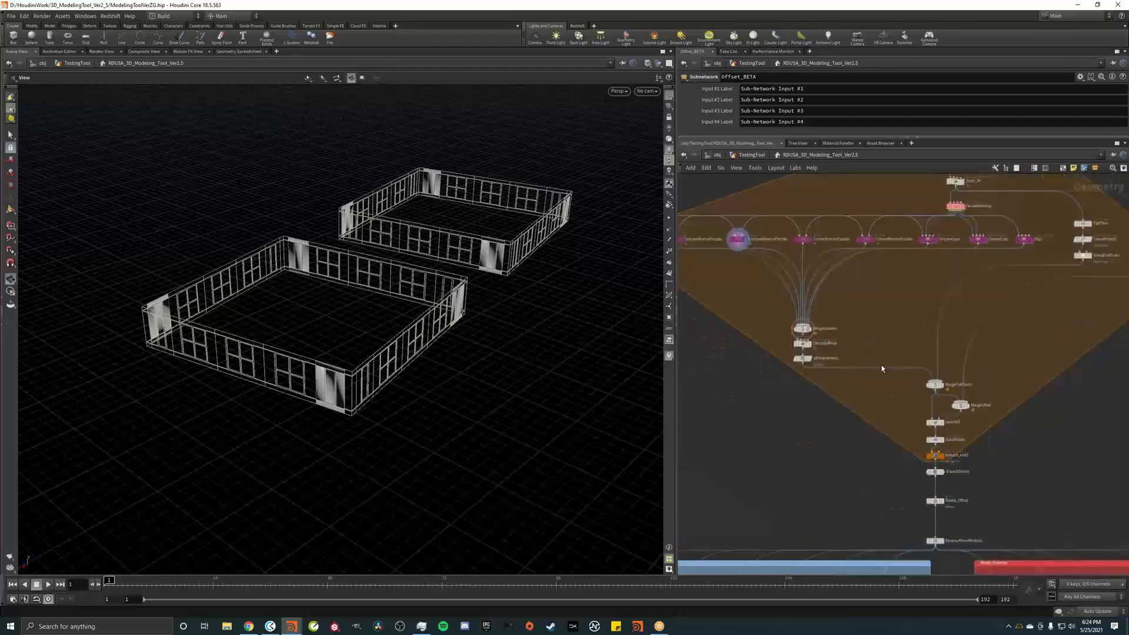
scroll(940, 456, "up", 2)
left_click(941, 452)
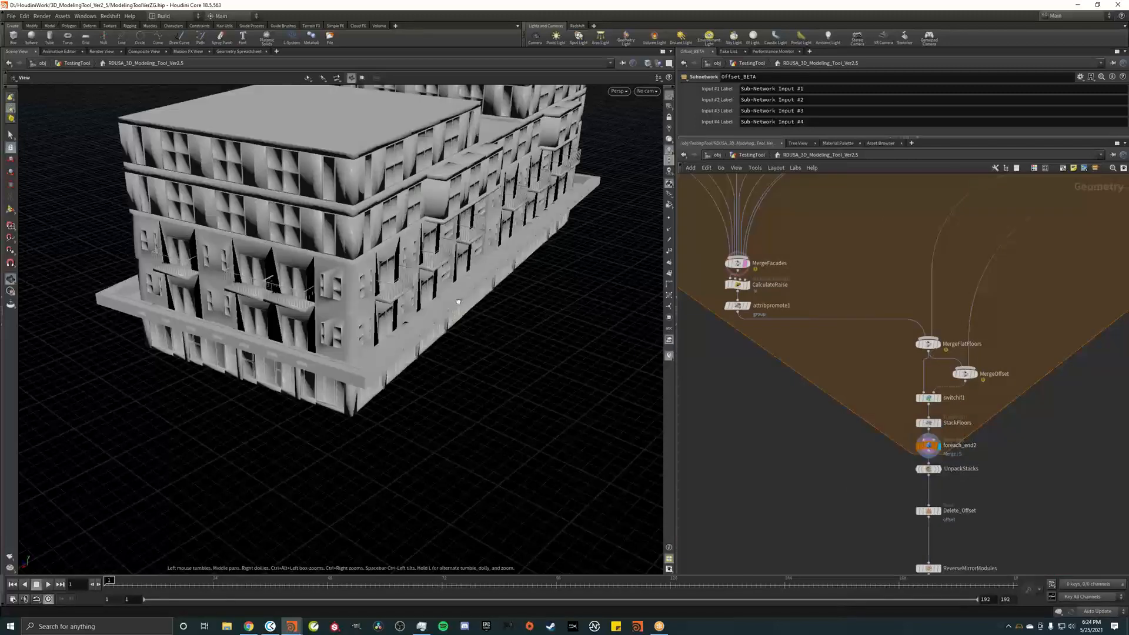
scroll(203, 372, "up", 5)
left_click_drag(203, 372, 388, 346)
scroll(391, 345, "up", 6)
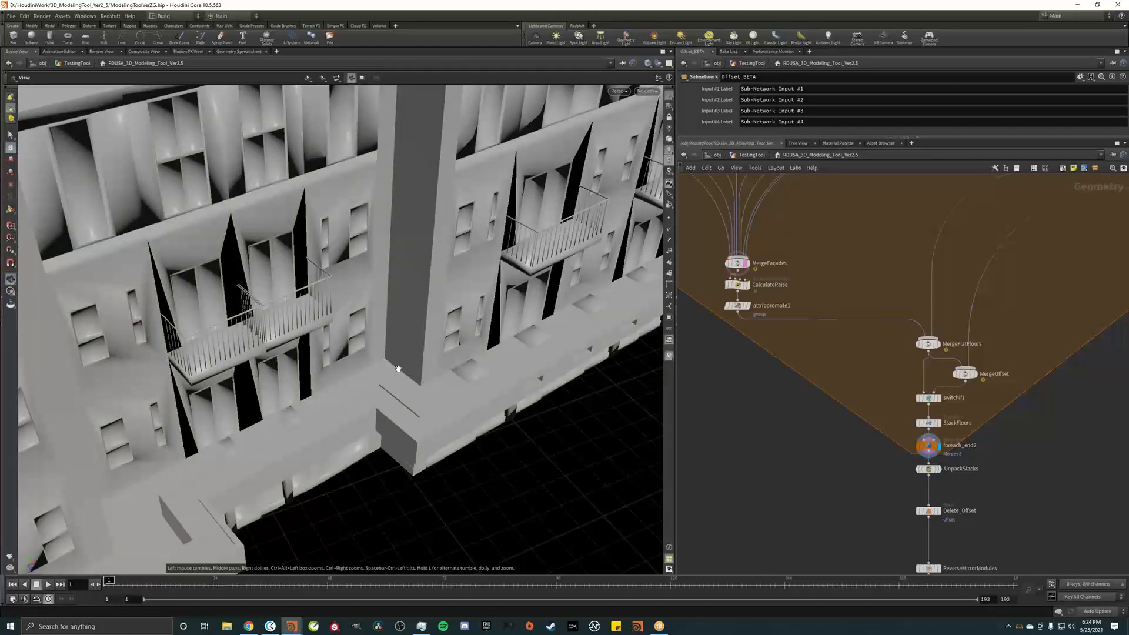
mouse_move(399, 369)
left_mouse_down()
mouse_move(420, 383)
mouse_move(397, 369)
left_mouse_up()
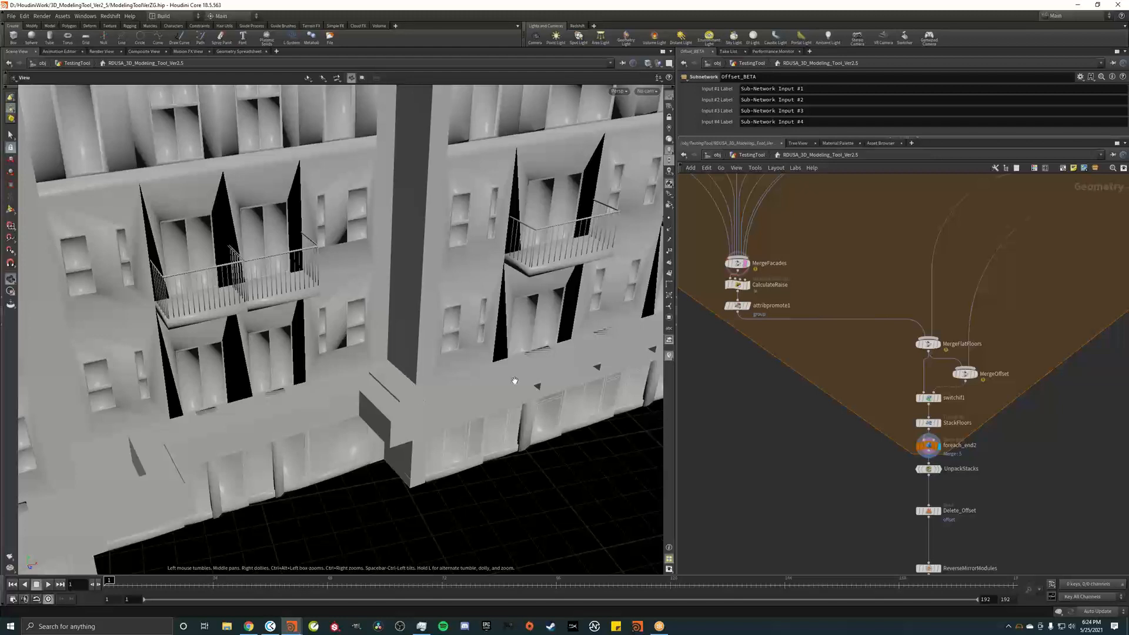
Review the caps nodes in the floor loop, and display the UnpackStacks node below it
middle_click_drag(838, 196, 789, 420)
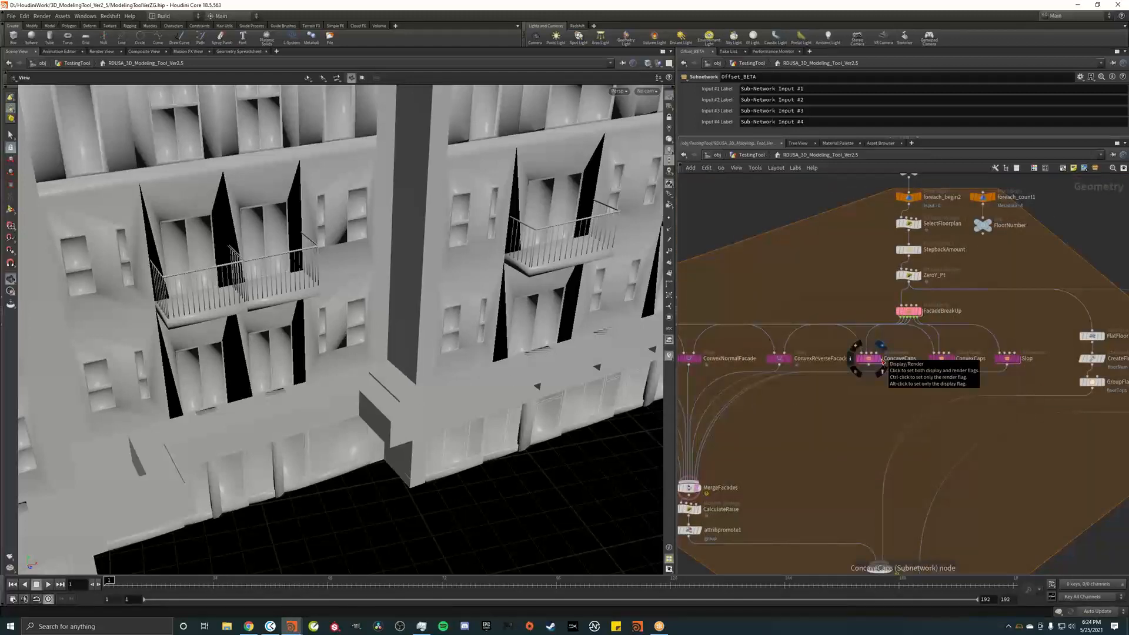
middle_click_drag(772, 448, 772, 269)
left_click(890, 516)
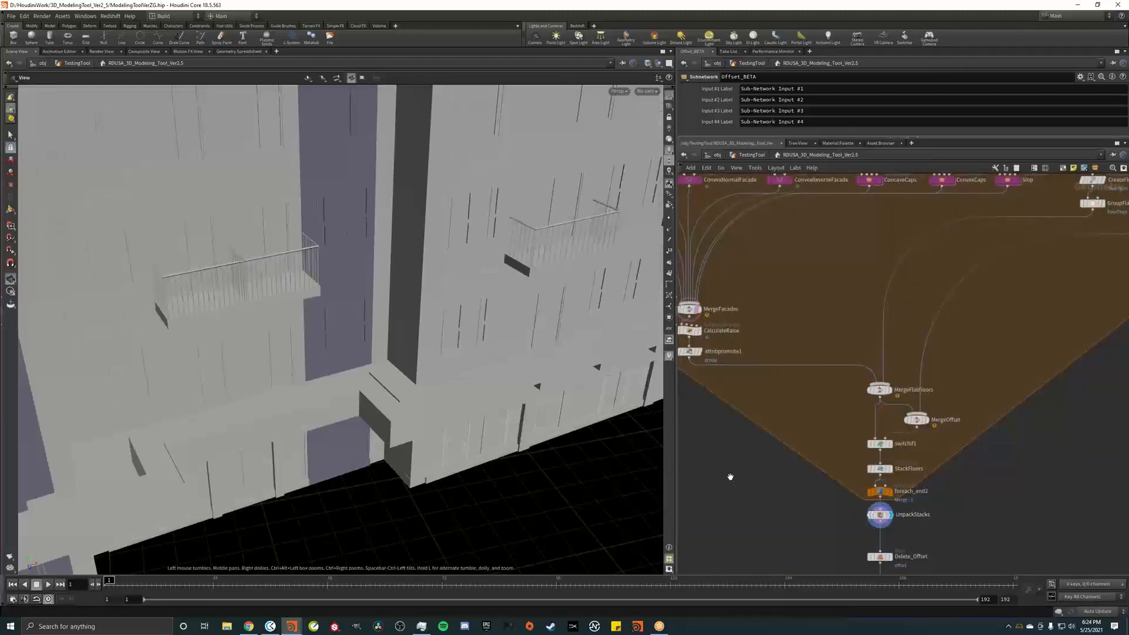
Display the merge4 node below the material groups and orbit along the balconies and corners of the finished facade
middle_click_drag(888, 556, 891, 374)
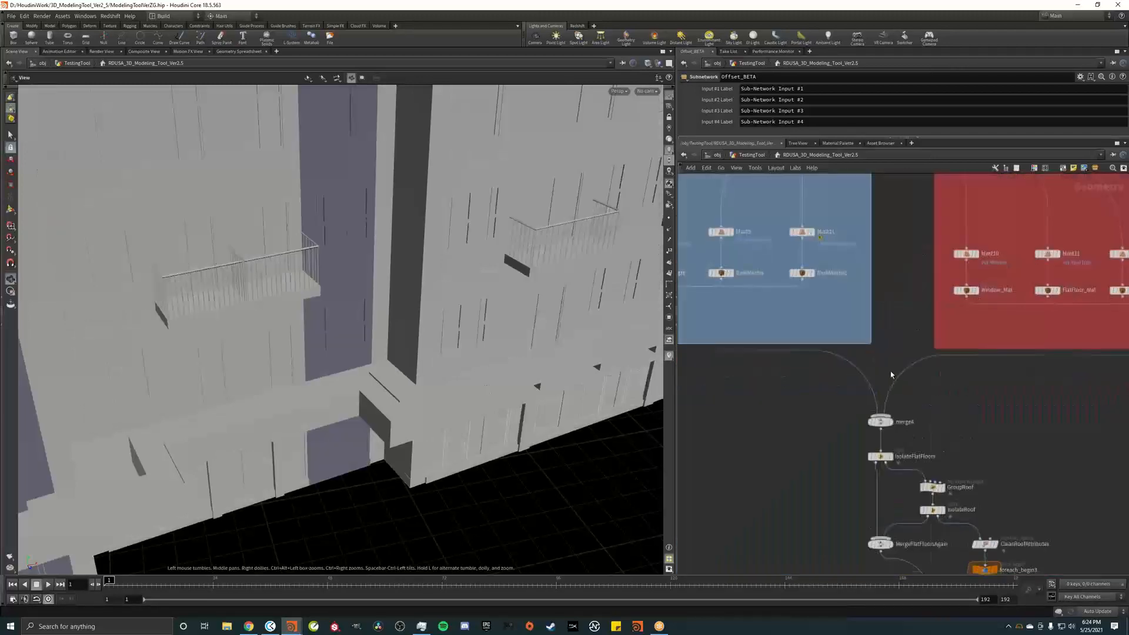
left_click(890, 421)
left_click_drag(517, 438, 506, 354)
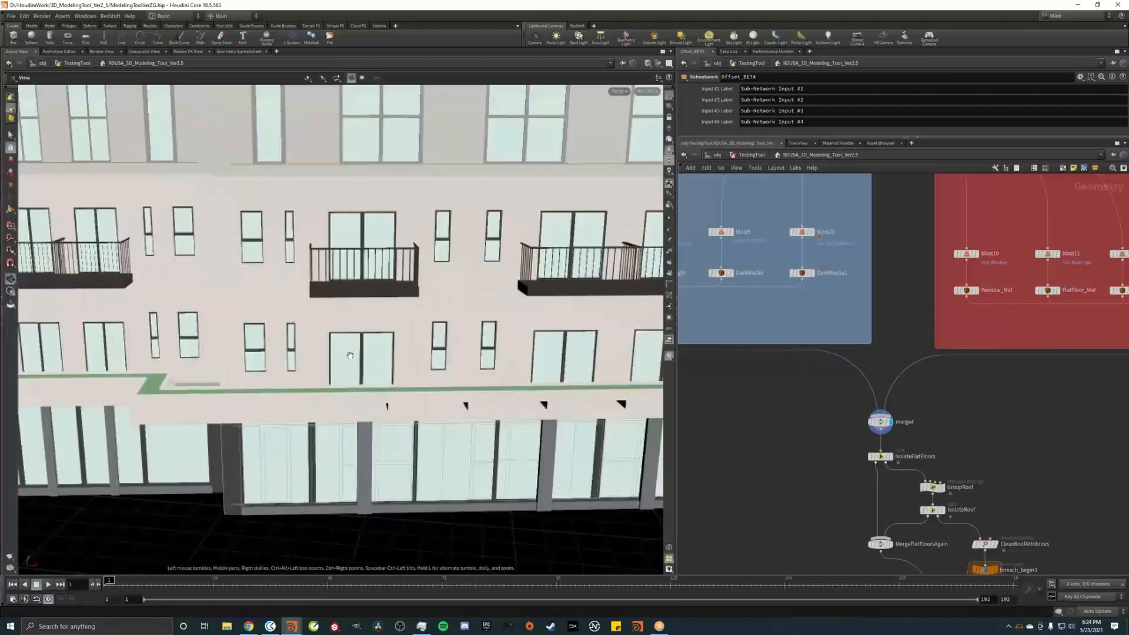
left_click_drag(432, 355, 202, 410)
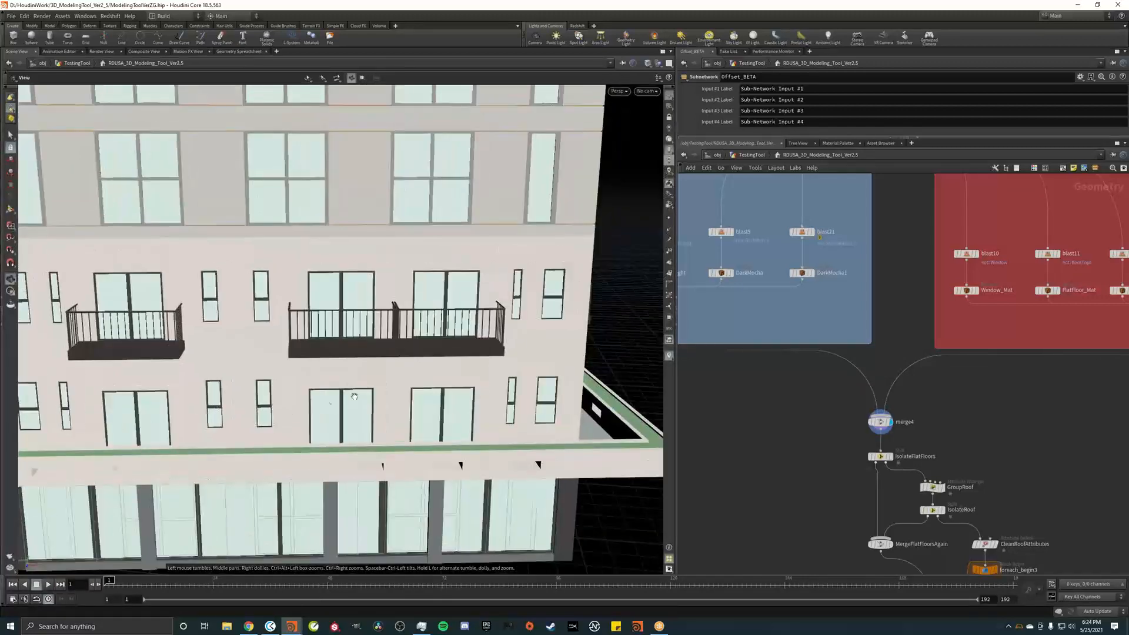
left_click_drag(354, 397, 381, 424)
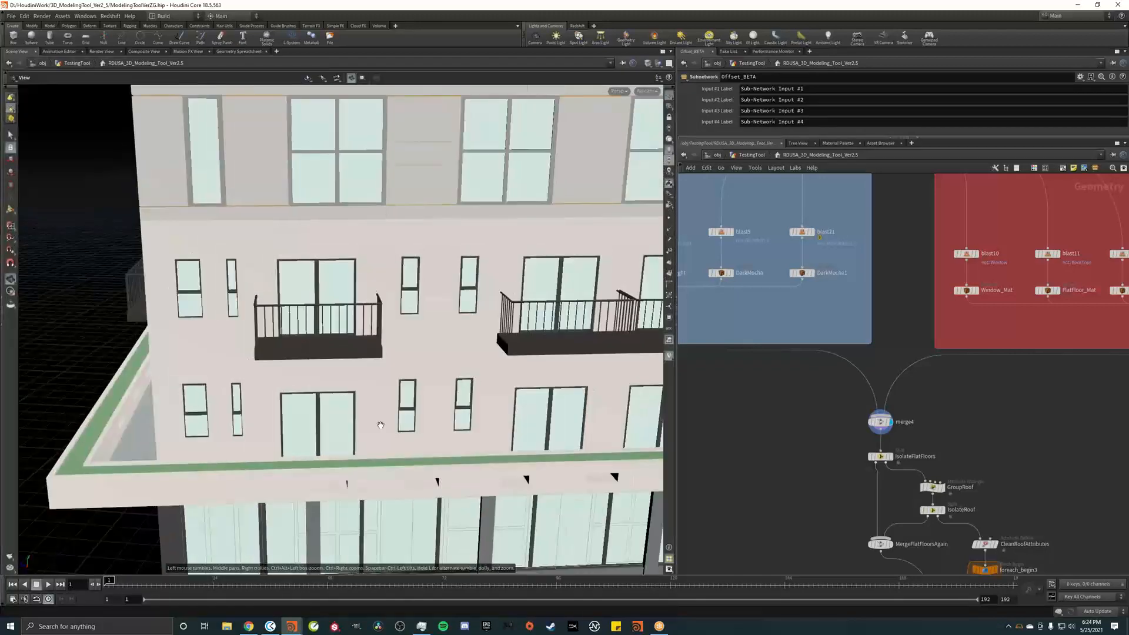
Examine the whole finished facade, and review the caps and Slop subnetworks below FacadeBreakUp in the floor loop
scroll(415, 421, "down", 5)
middle_click_drag(500, 404, 382, 353)
left_click_drag(382, 352, 391, 300)
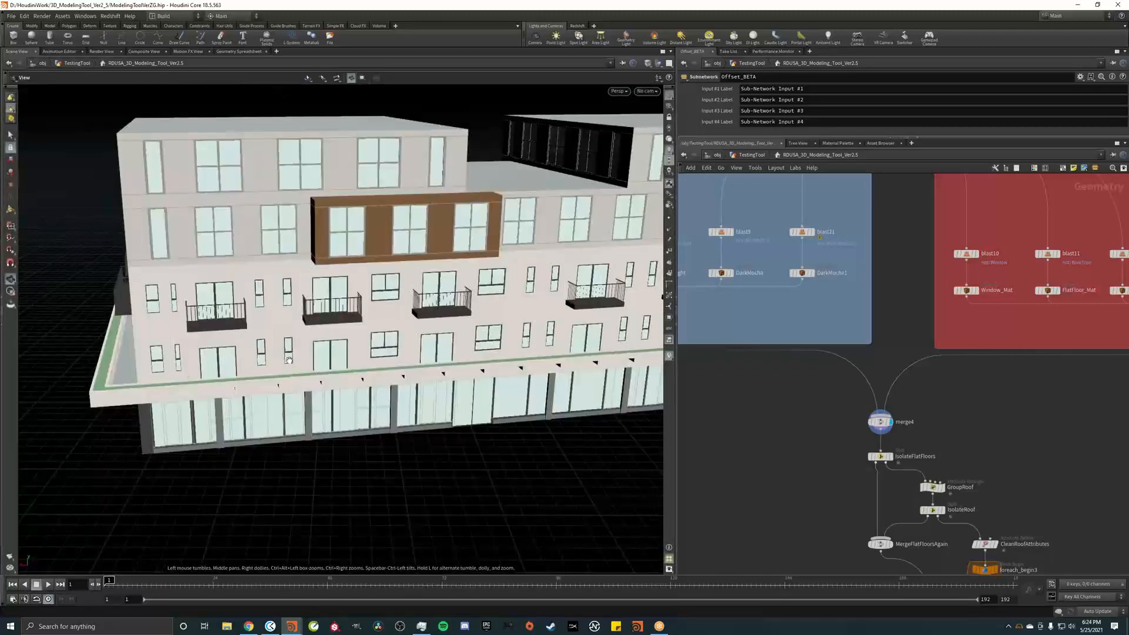
middle_click_drag(391, 300, 255, 317)
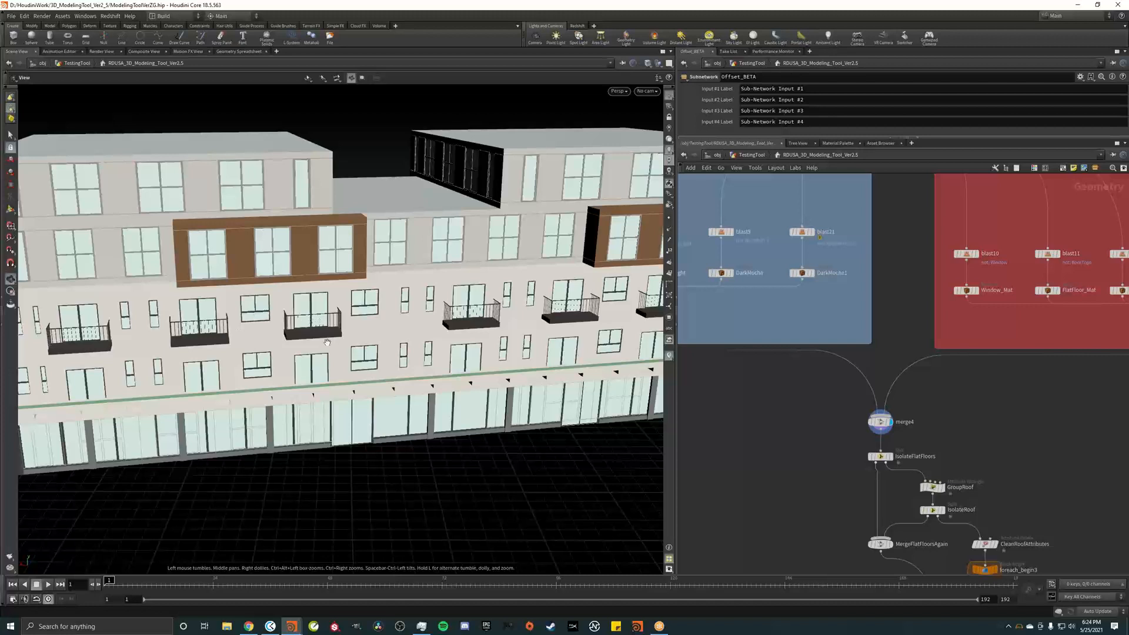
scroll(934, 343, "down", 6)
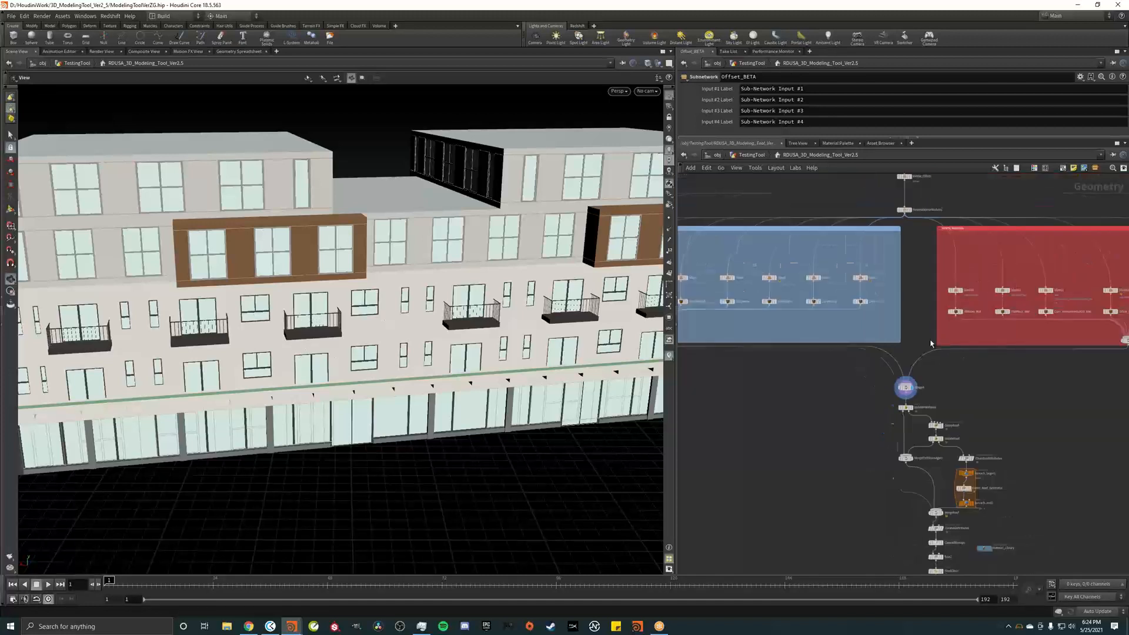
middle_click_drag(908, 347, 824, 444)
scroll(834, 342, "up", 6)
middle_click_drag(833, 343, 824, 370)
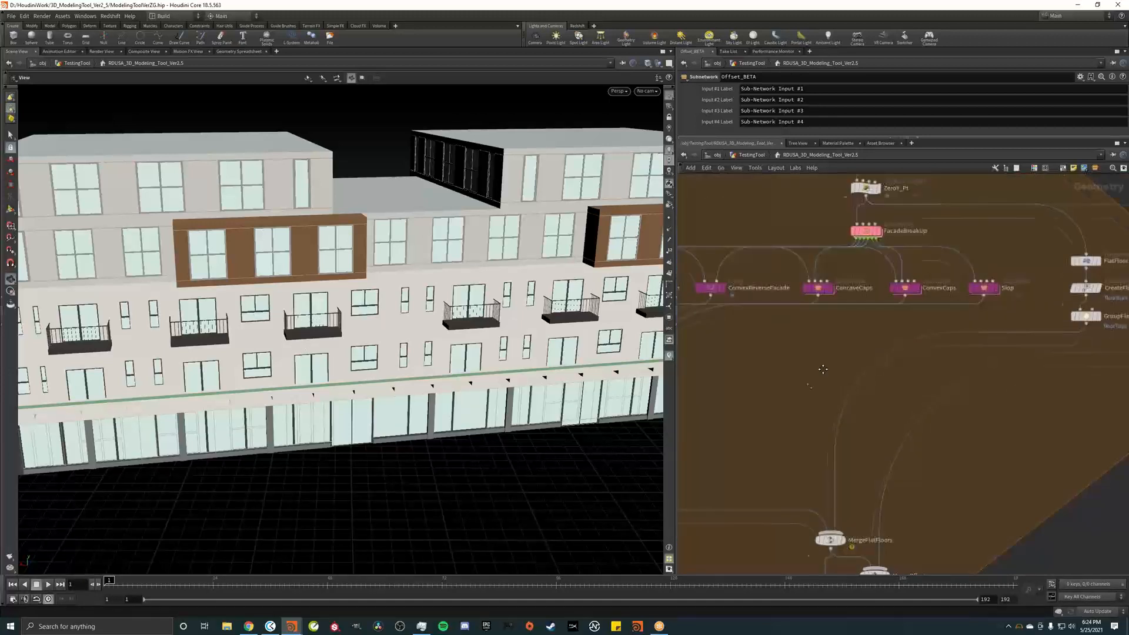
middle_click_drag(920, 308, 837, 376)
scroll(837, 376, "up", 3)
scroll(950, 387, "down", 2)
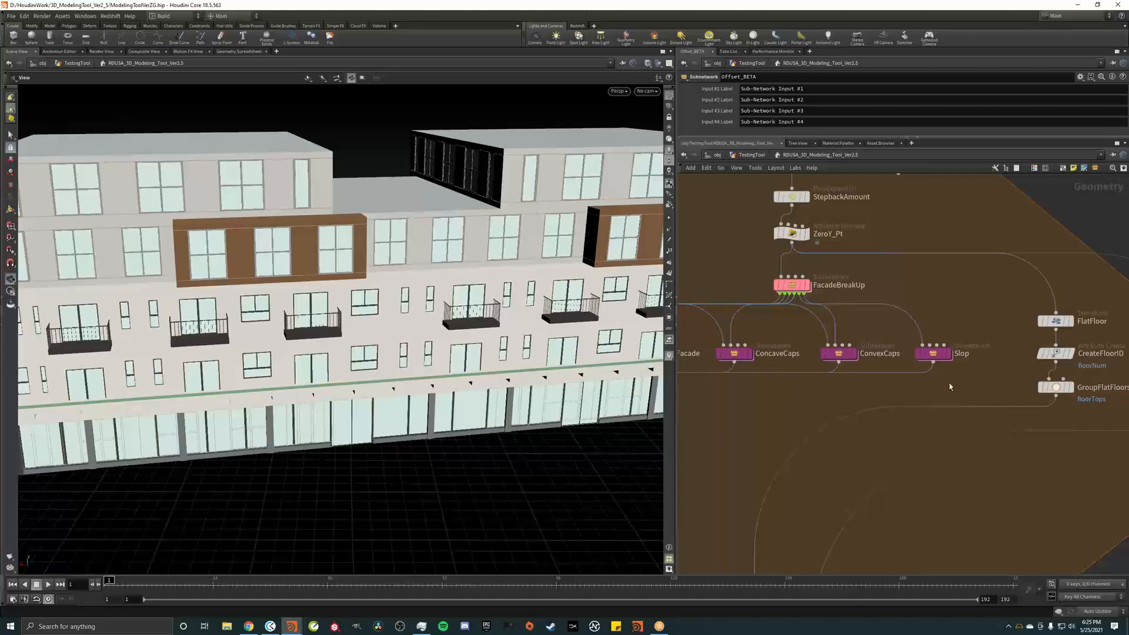
Disconnect the Slop subnetwork's output from the MergeFacades node in the floor loop
left_click_drag(313, 221, 259, 344)
scroll(976, 291, "down", 5)
scroll(815, 382, "up", 4)
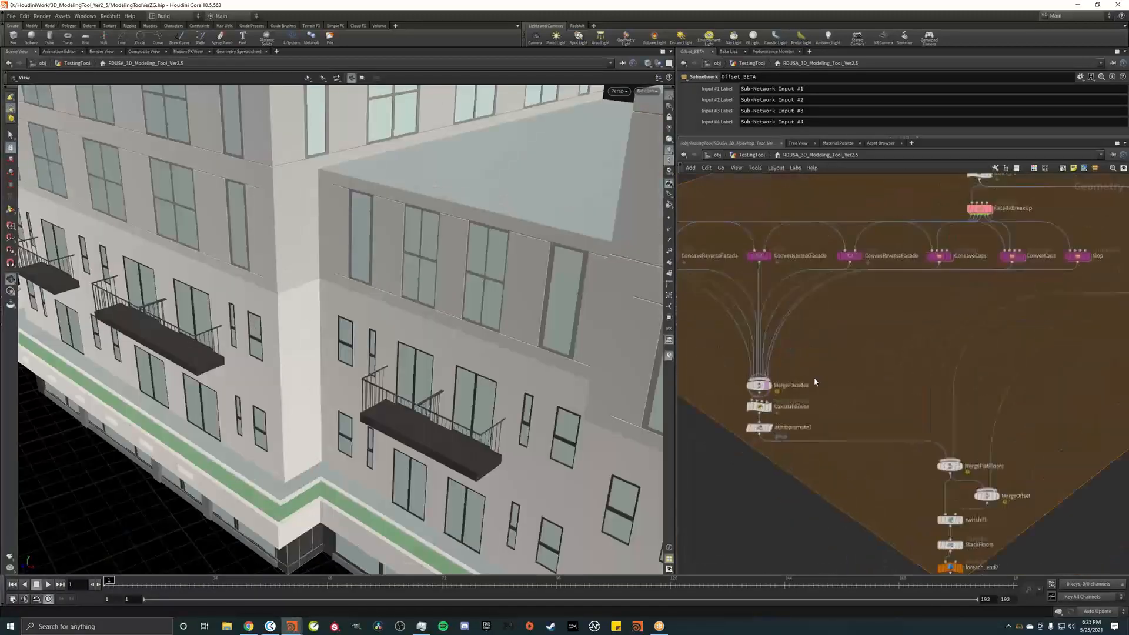
mouse_move(758, 386)
middle_click_drag(1087, 261, 935, 294)
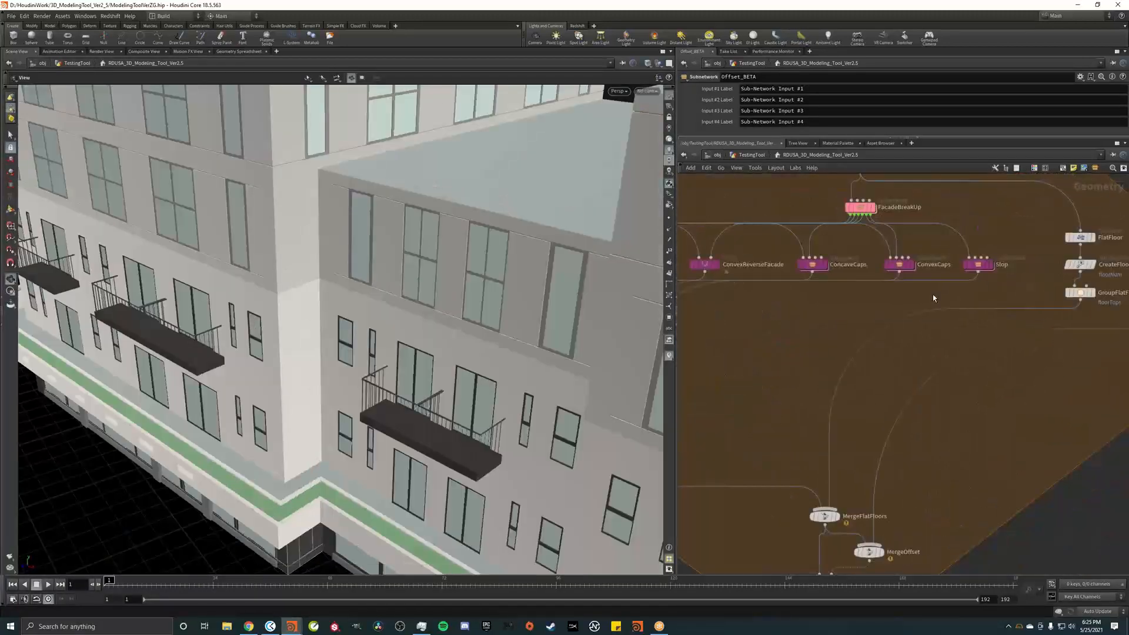
left_click_drag(934, 294, 935, 274)
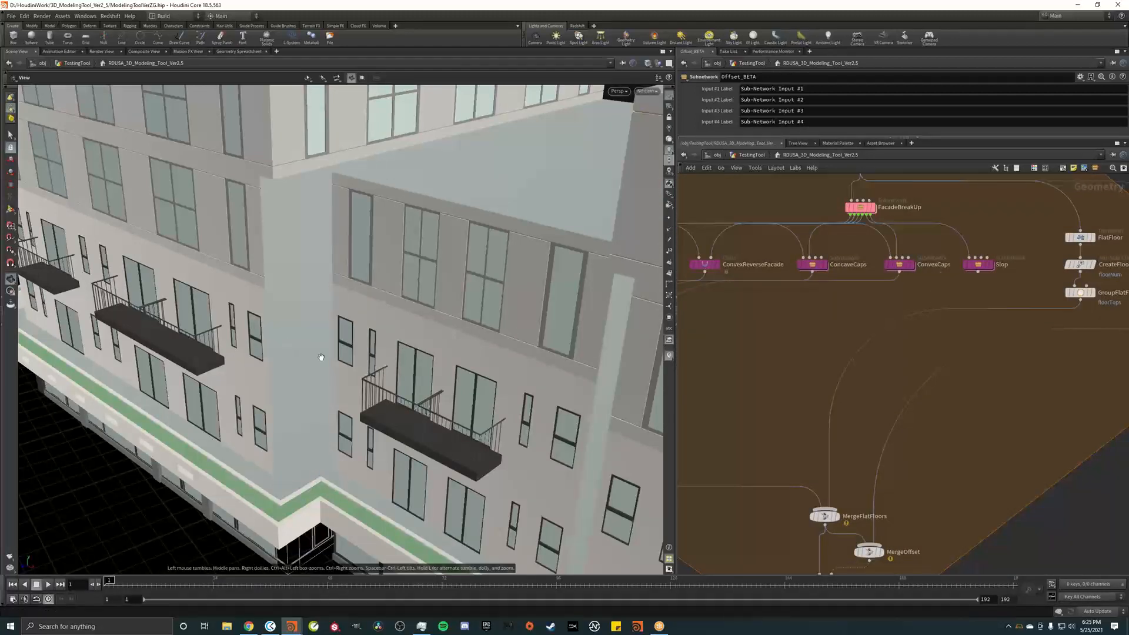
Inspect the building's inner and outer corners from several angles without the Slop pieces, and find the Slop subnetwork again
mouse_move(322, 356)
left_mouse_down()
mouse_move(318, 386)
mouse_move(276, 327)
left_mouse_up()
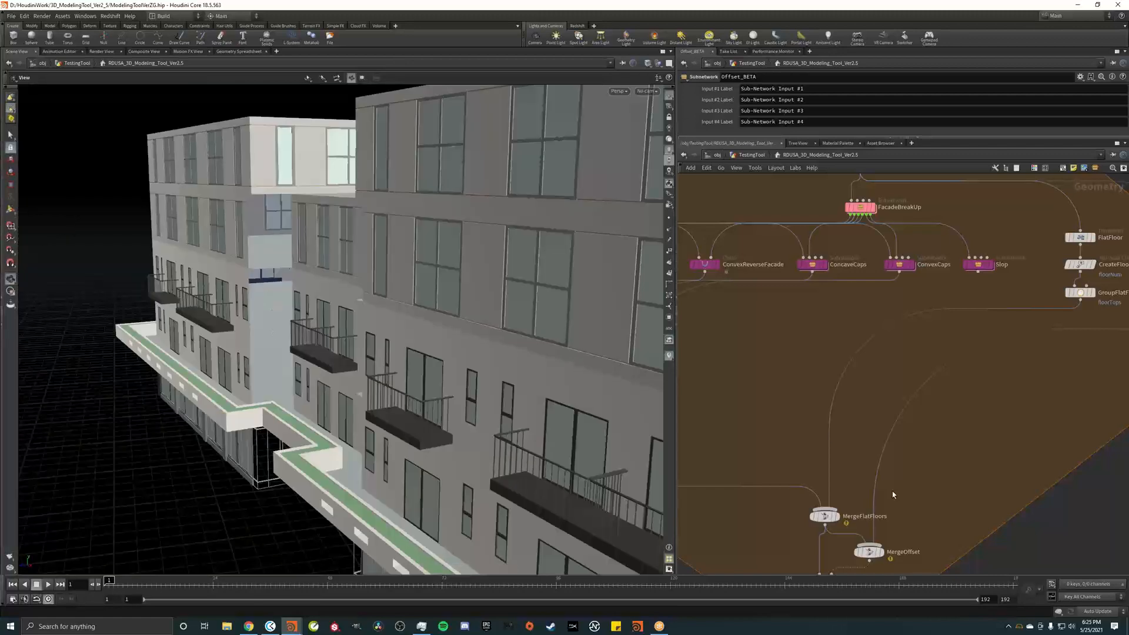
middle_click_drag(1031, 561, 997, 448)
middle_click_drag(914, 197, 904, 384)
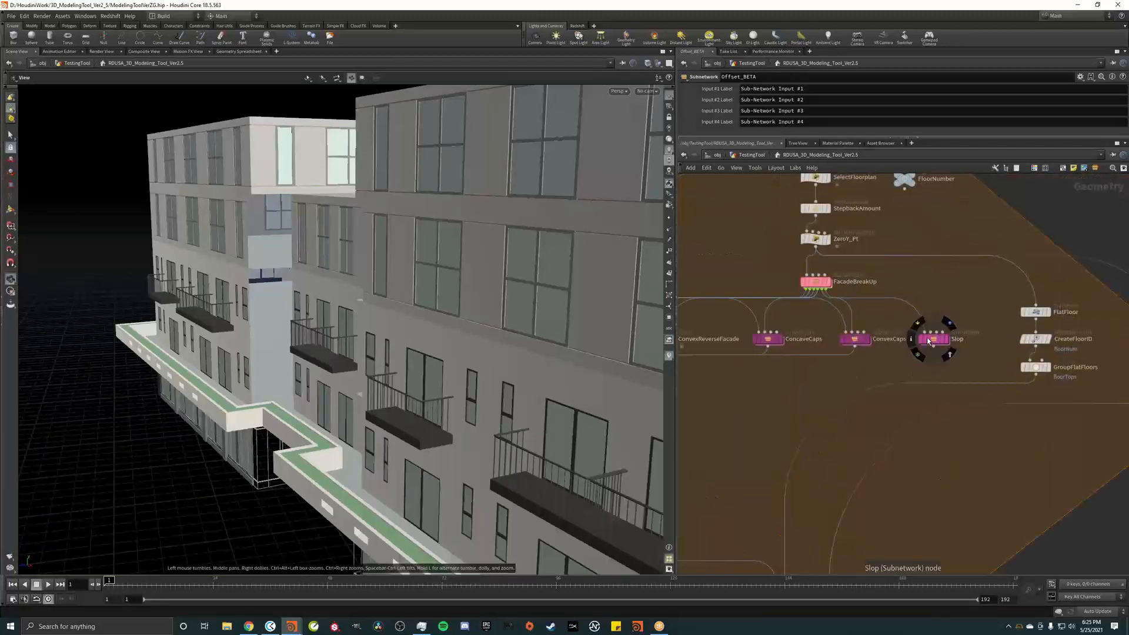
left_click_drag(304, 290, 886, 299)
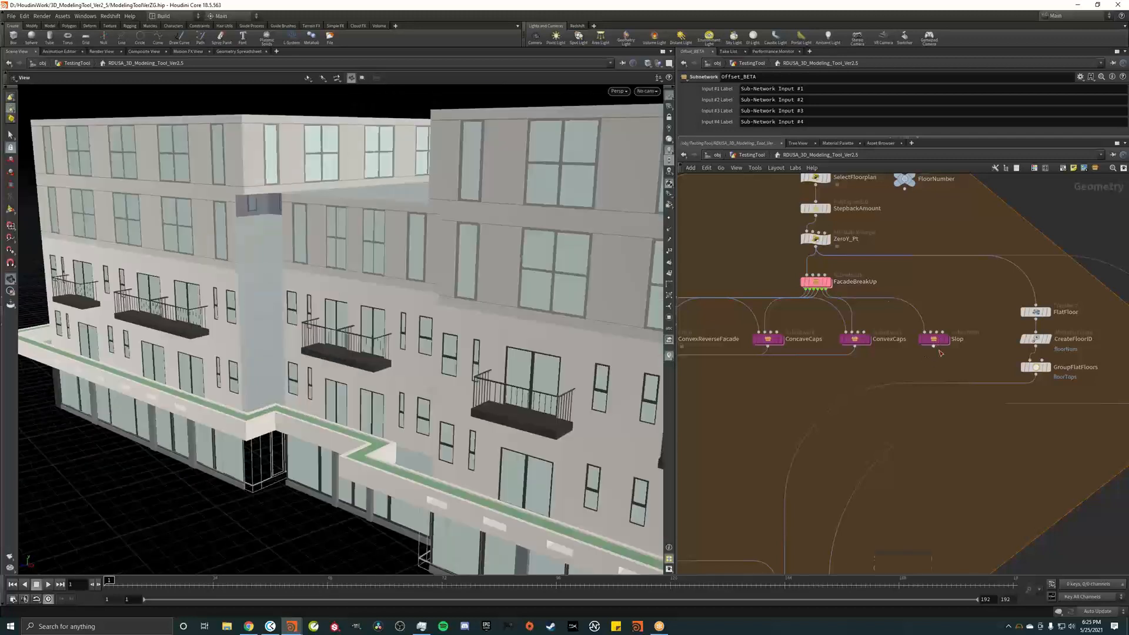
Reconnect the Slop subnetwork's output to the MergeFacades node
middle_click_drag(934, 348, 912, 376)
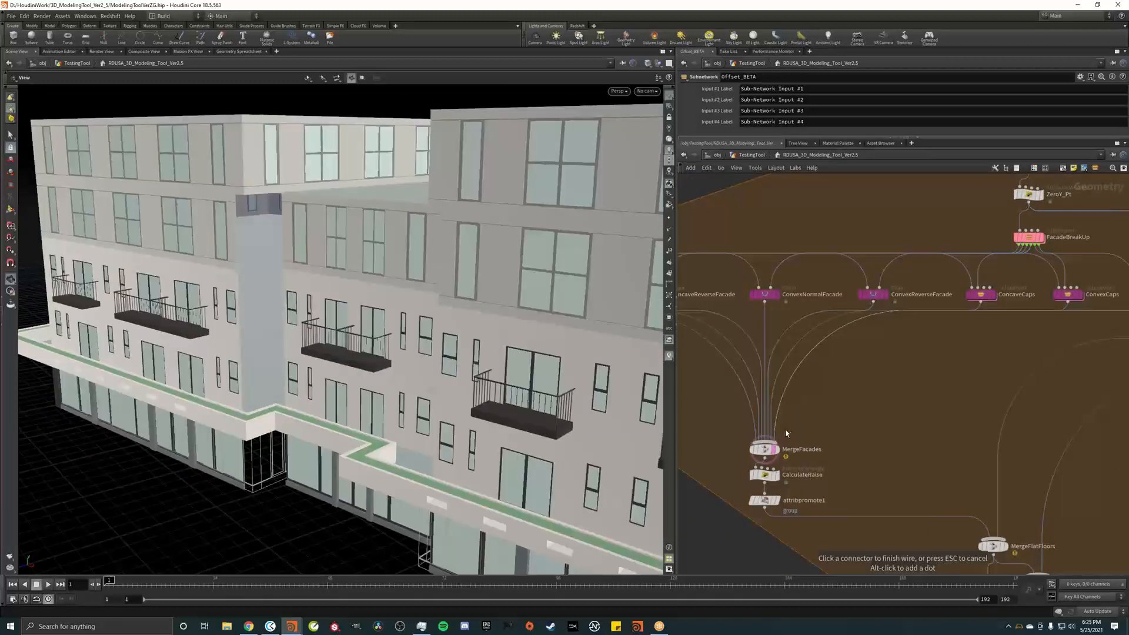
left_click(799, 427)
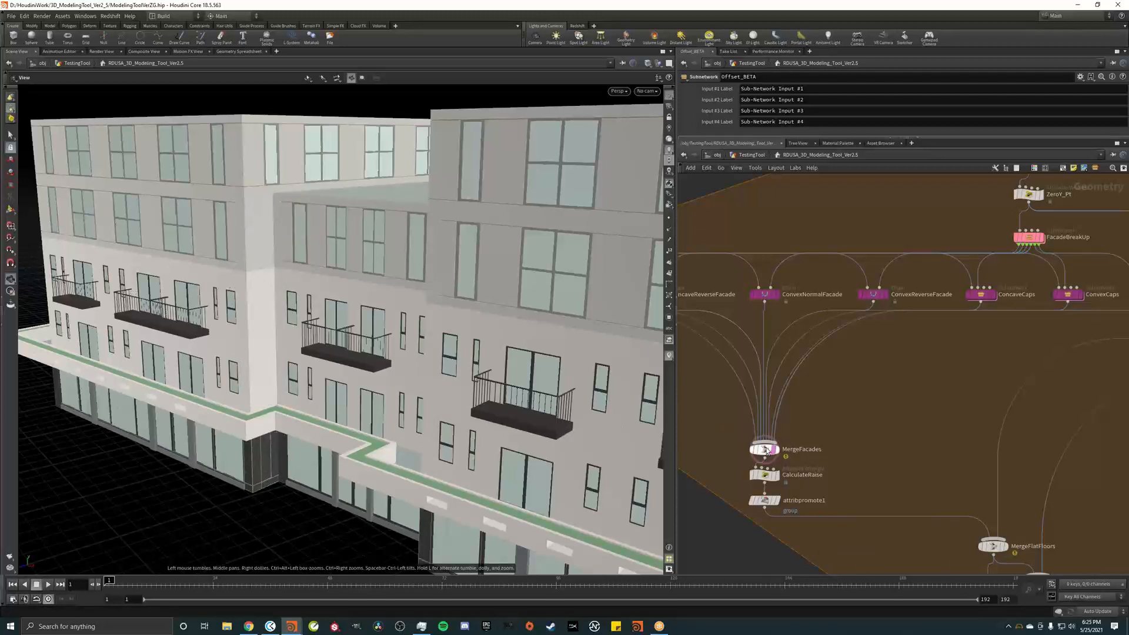
mouse_move(775, 454)
key("f")
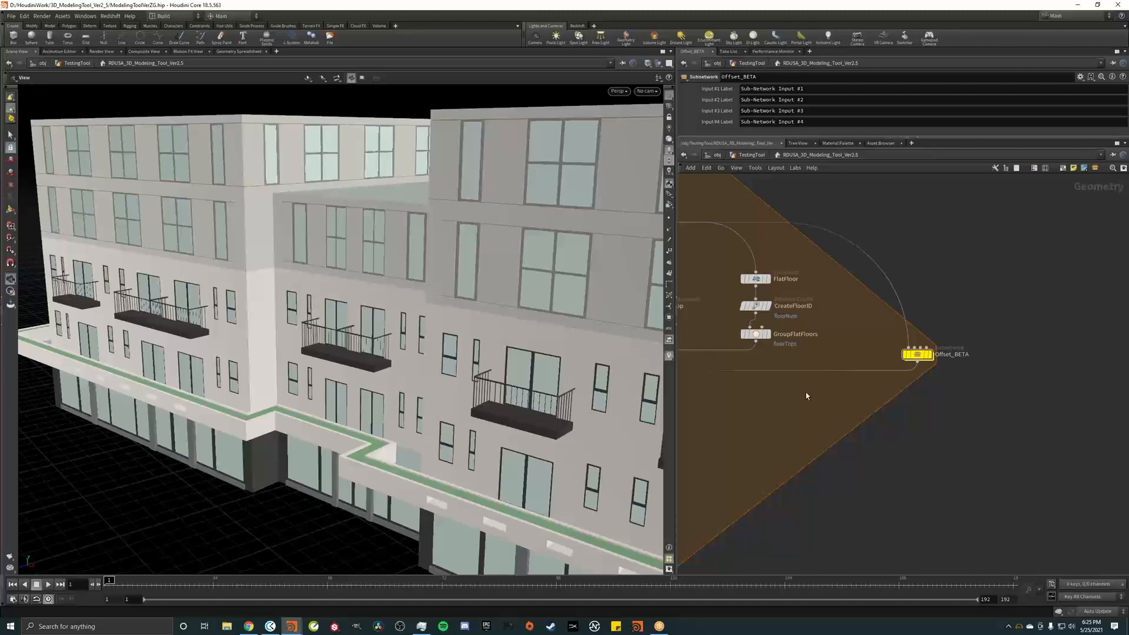
Examine the green-topped ledge around the building facade and display the output of the Offset_BETA subnetwork
left_click_drag(162, 479, 292, 380)
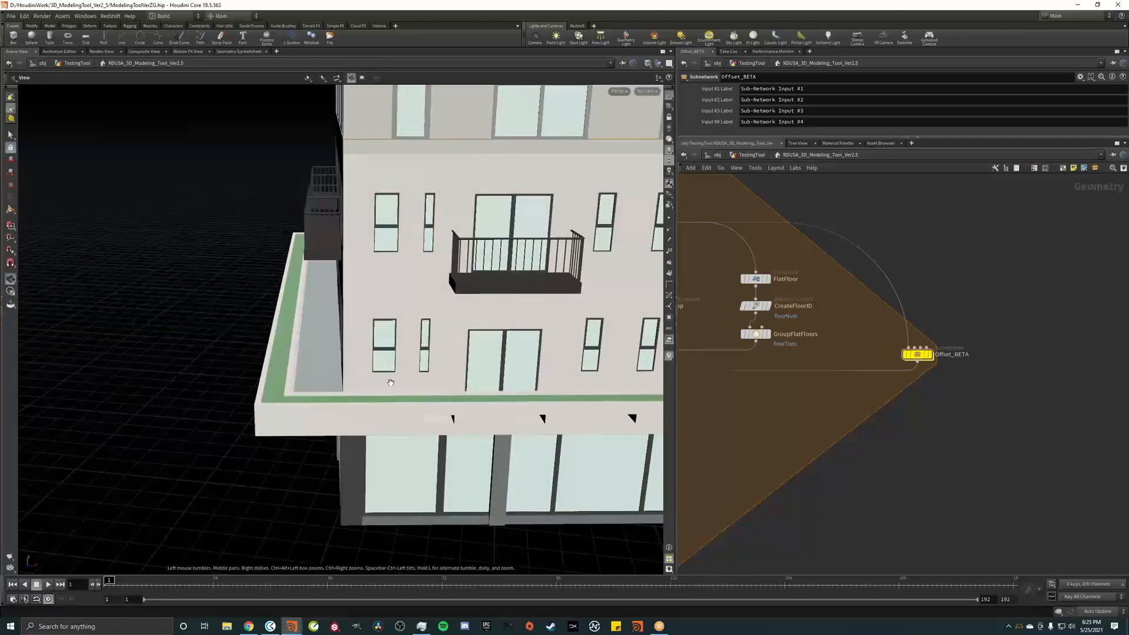
left_click_drag(402, 382, 313, 351)
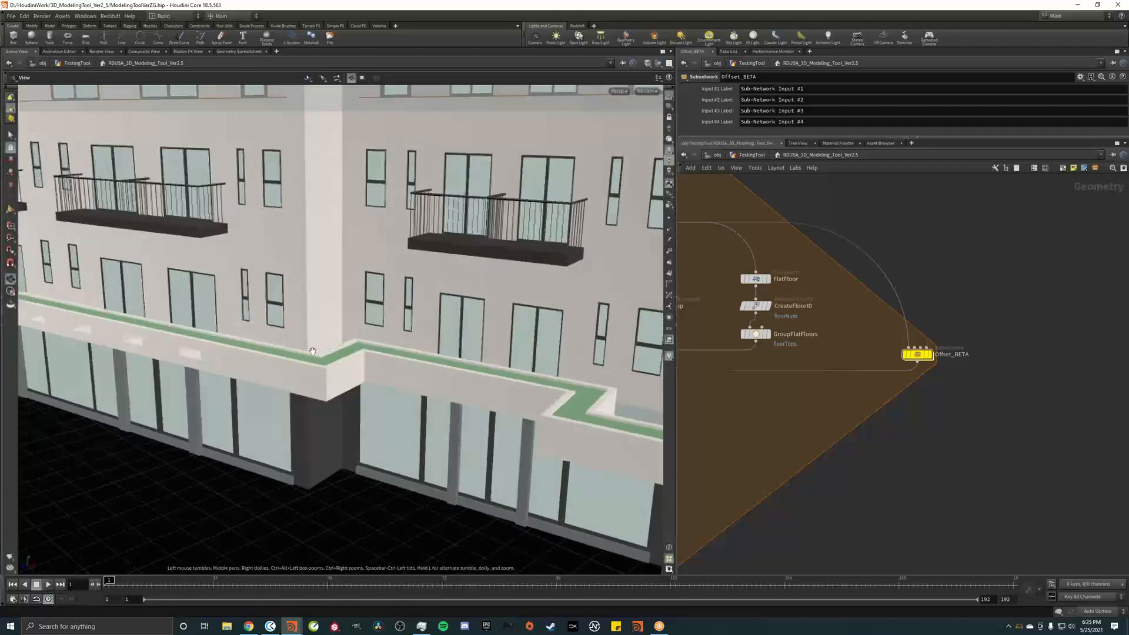
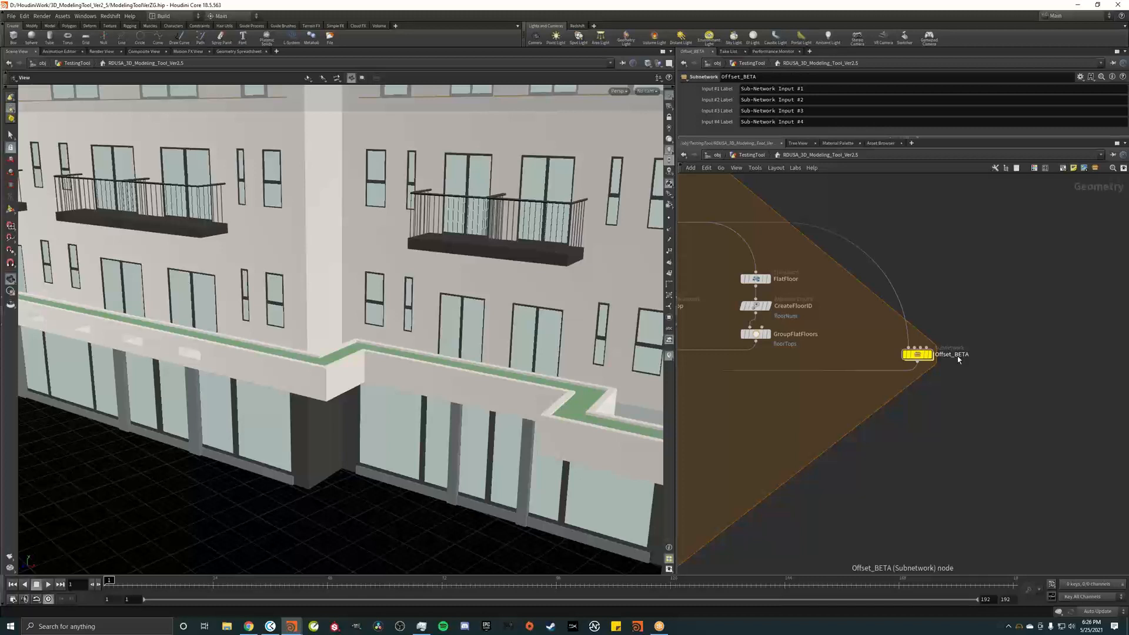
left_click_drag(408, 320, 406, 353)
scroll(517, 323, "down", 3)
scroll(518, 323, "down", 2)
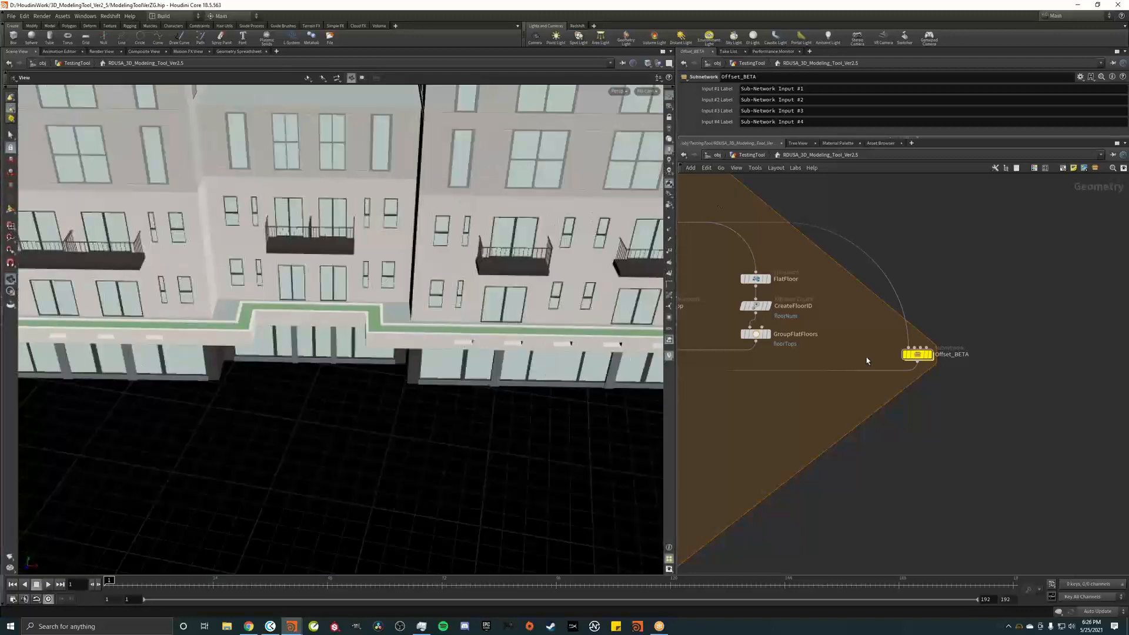
left_click(931, 357)
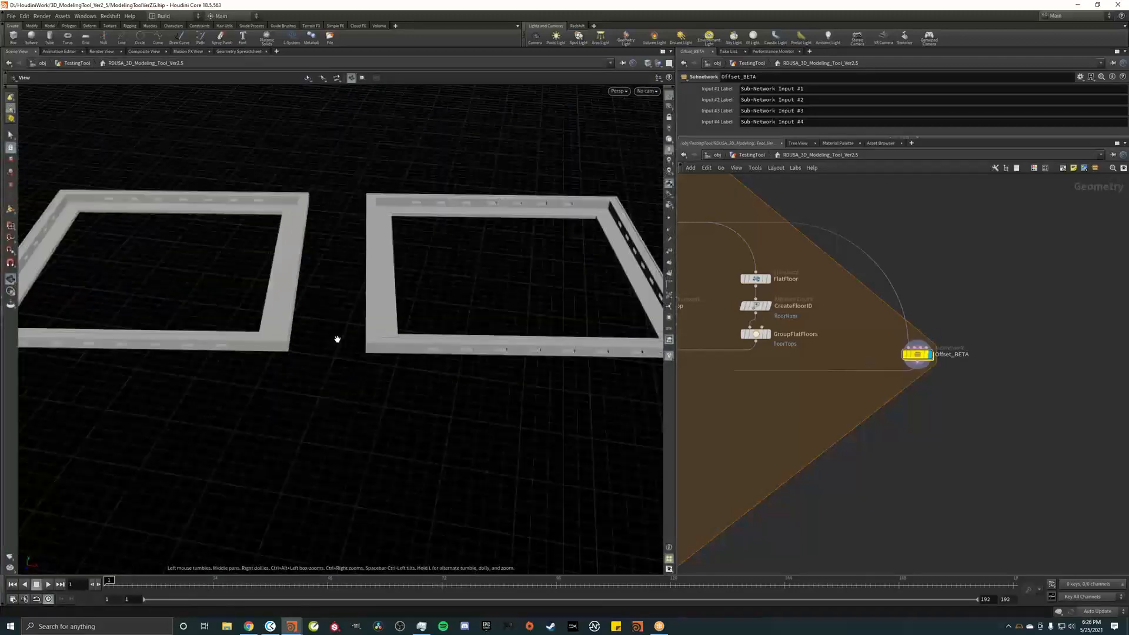
left_click_drag(338, 340, 436, 314)
scroll(827, 436, "down", 4)
Display the stacked-floor geometry at the foreach_end2 block and at the nodes downstream of it
middle_click_drag(827, 439, 943, 353)
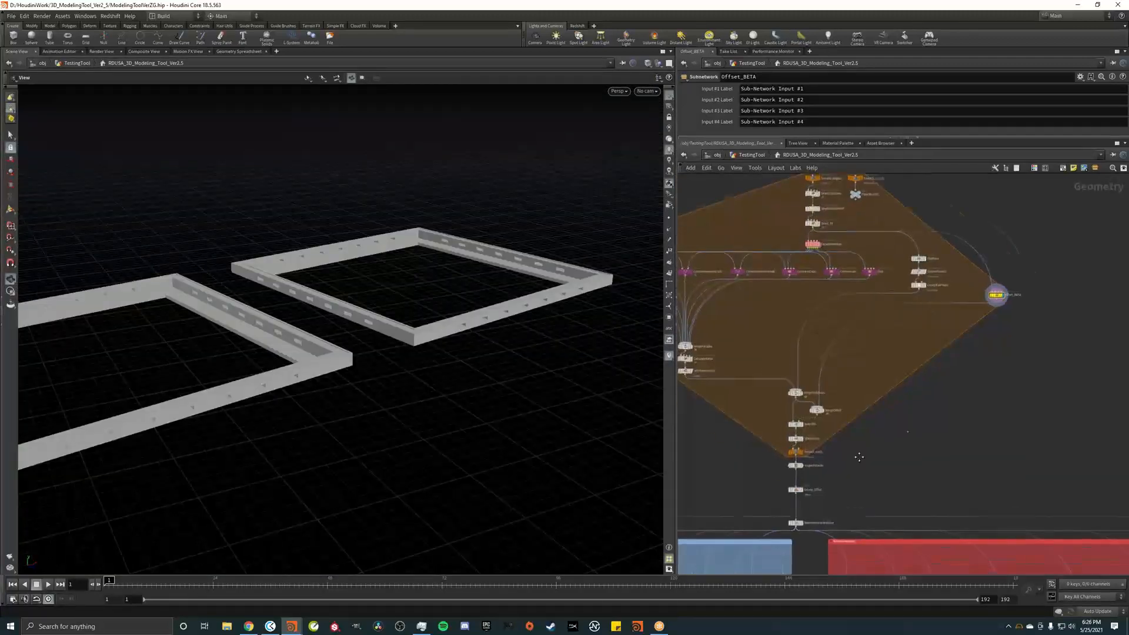
scroll(844, 426, "up", 4)
left_click(838, 412)
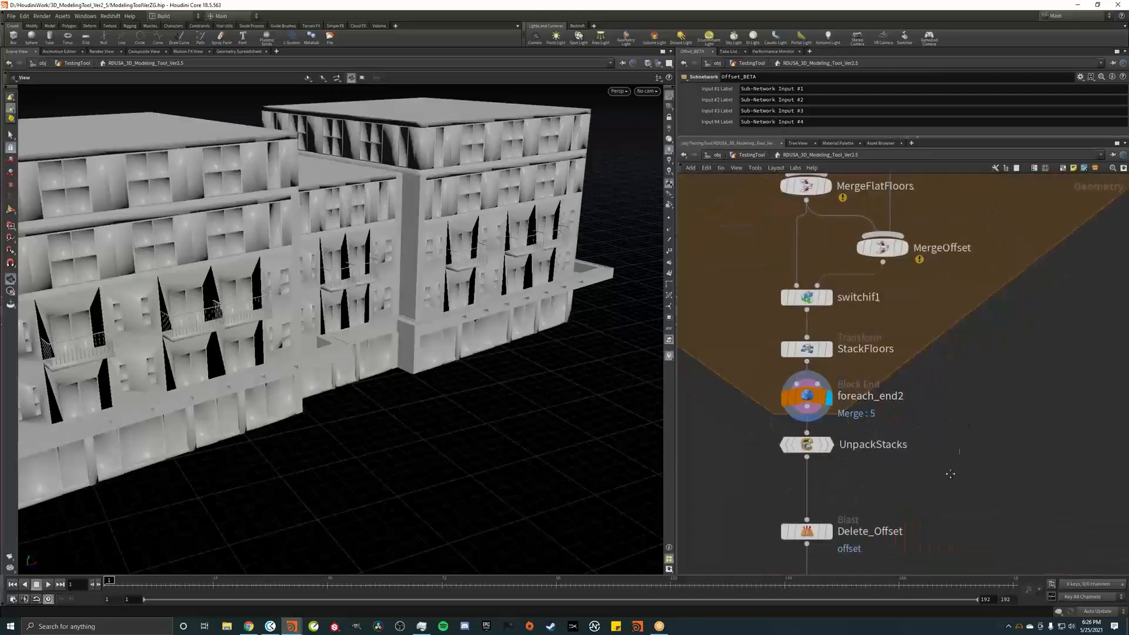
scroll(842, 446, "up", 3)
mouse_move(834, 490)
left_click(851, 466)
Display the merge4 result with materials applied and examine the building's facades, offset ledge and roofs from several angles
middle_click_drag(901, 390, 920, 273)
middle_click_drag(871, 550, 870, 292)
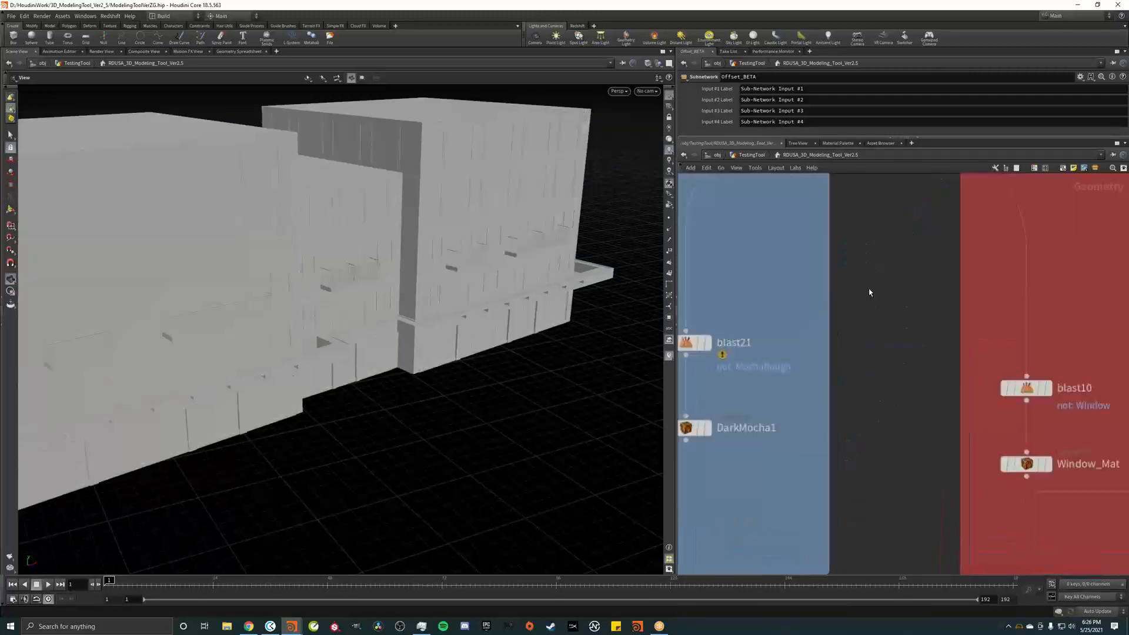
middle_click_drag(871, 470, 869, 259)
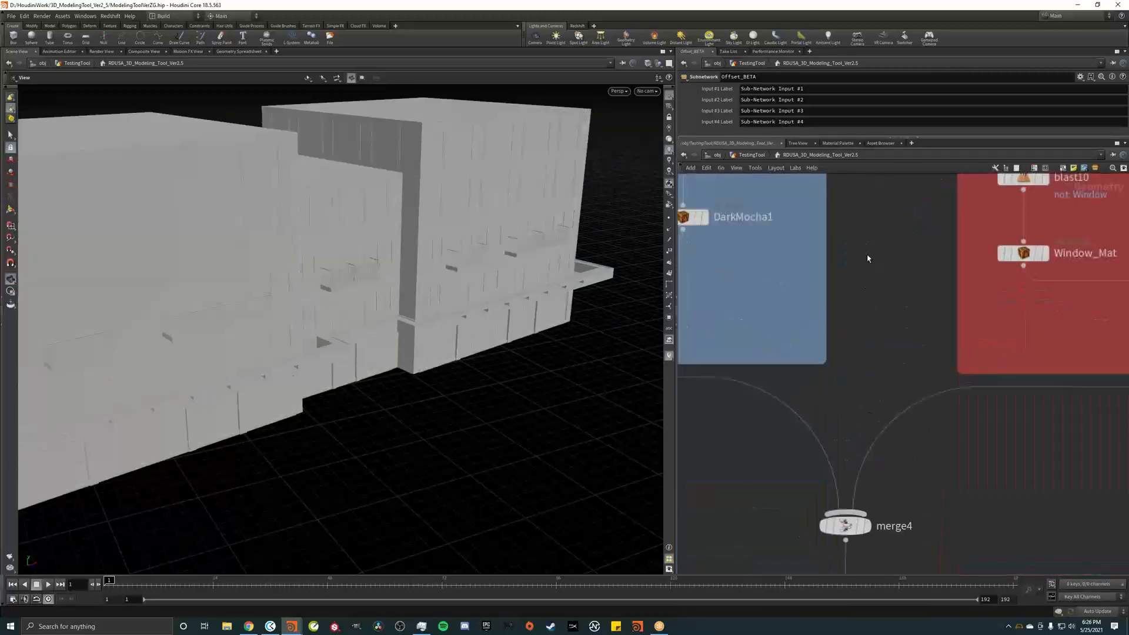
left_click(870, 525)
middle_click_drag(187, 432, 409, 353)
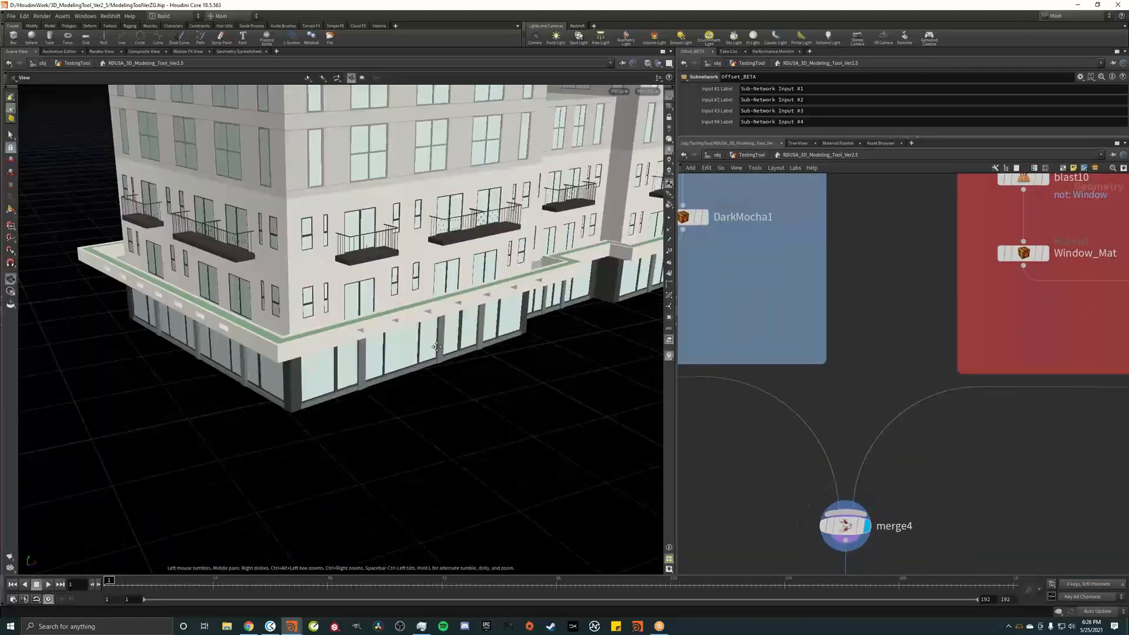
left_click_drag(437, 347, 375, 379)
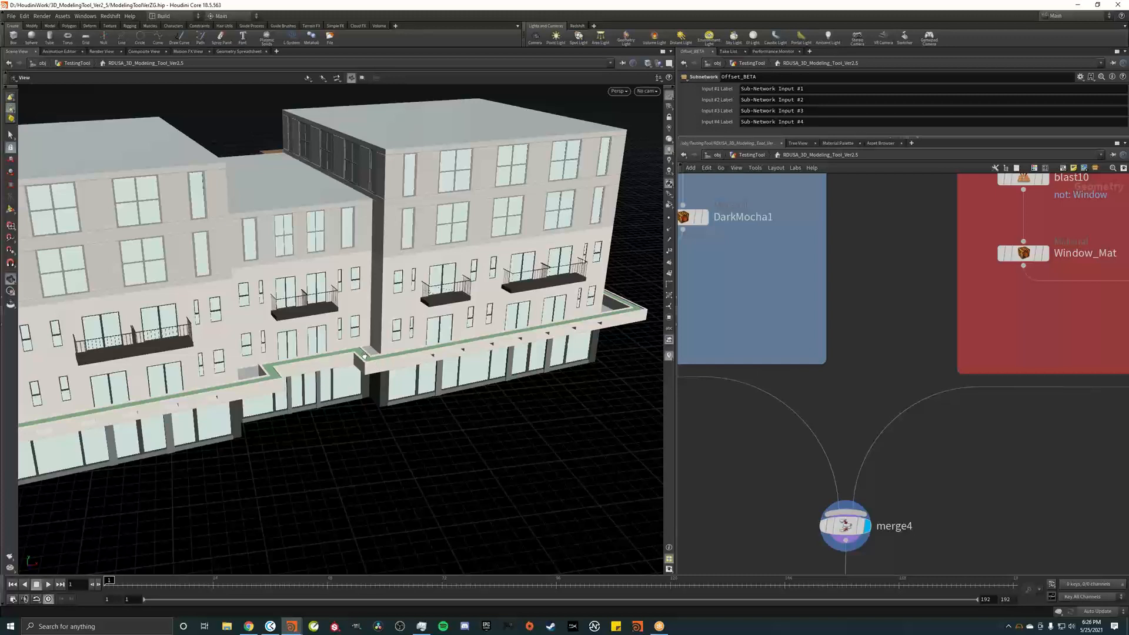
left_click_drag(366, 354, 402, 365)
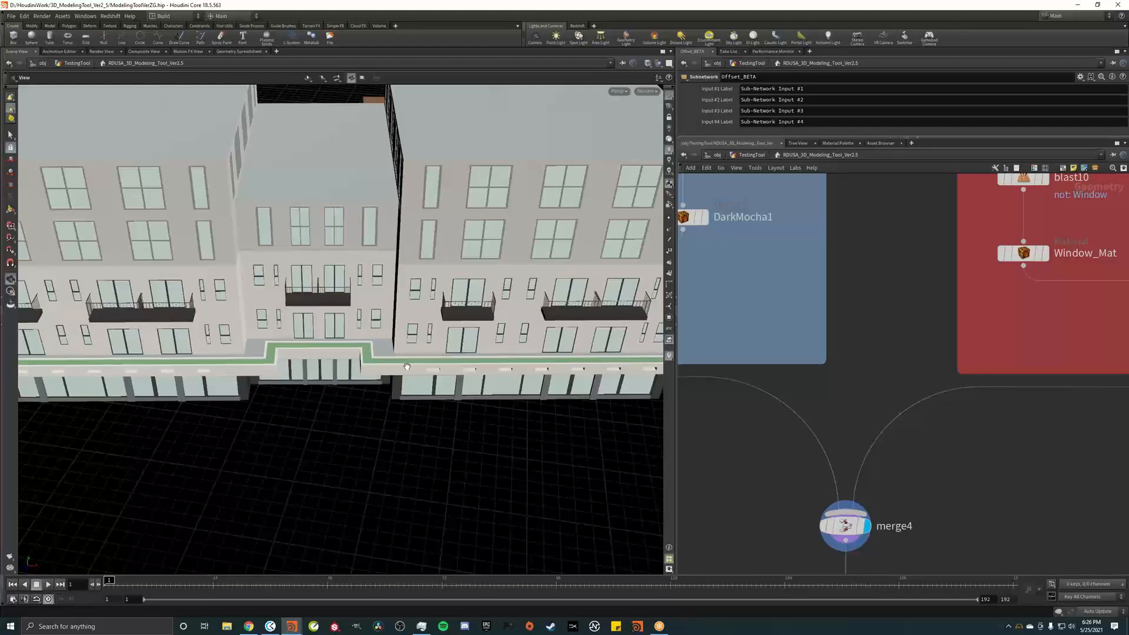
left_click_drag(414, 367, 485, 419)
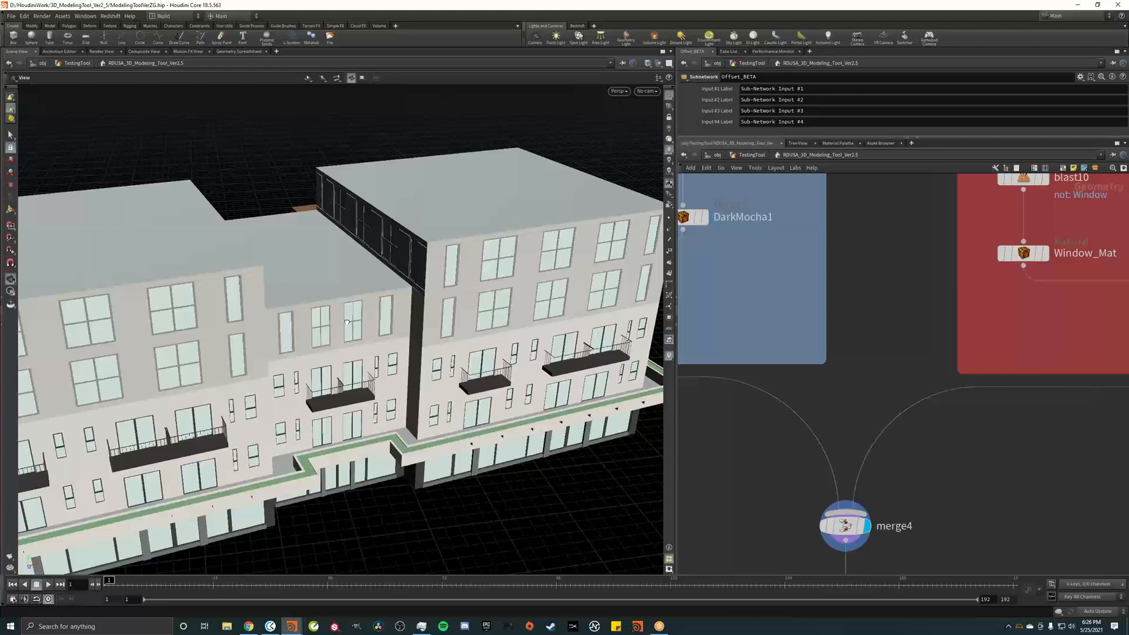
left_click_drag(347, 322, 438, 317)
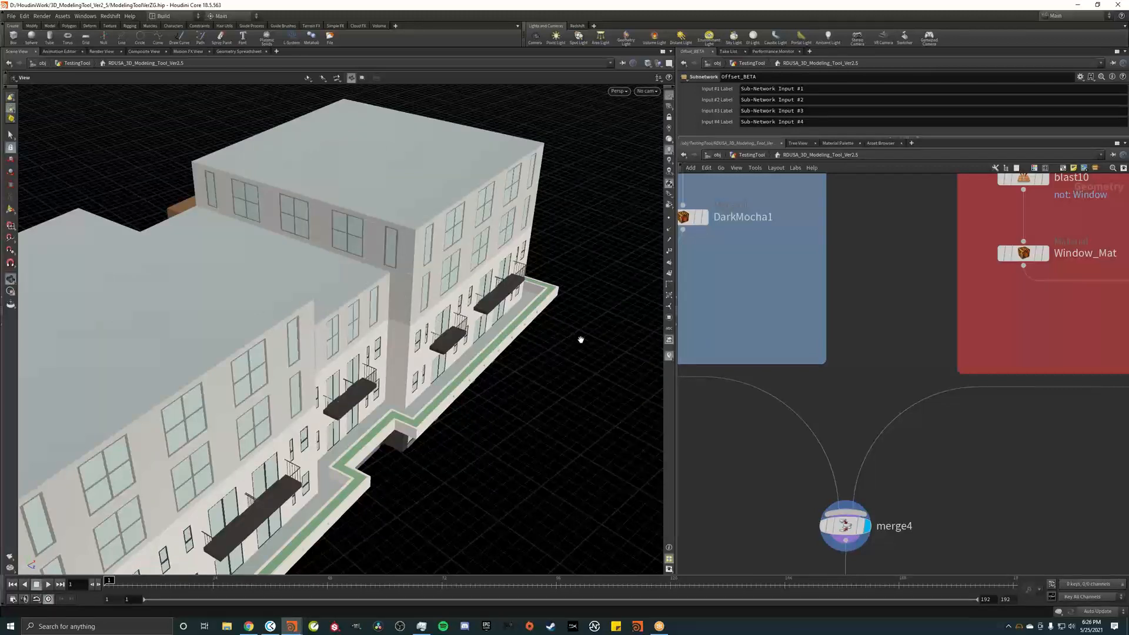
Enter the FacadeLibrary subnetwork and open its Residential_Block subnetwork
scroll(857, 361, "down", 10)
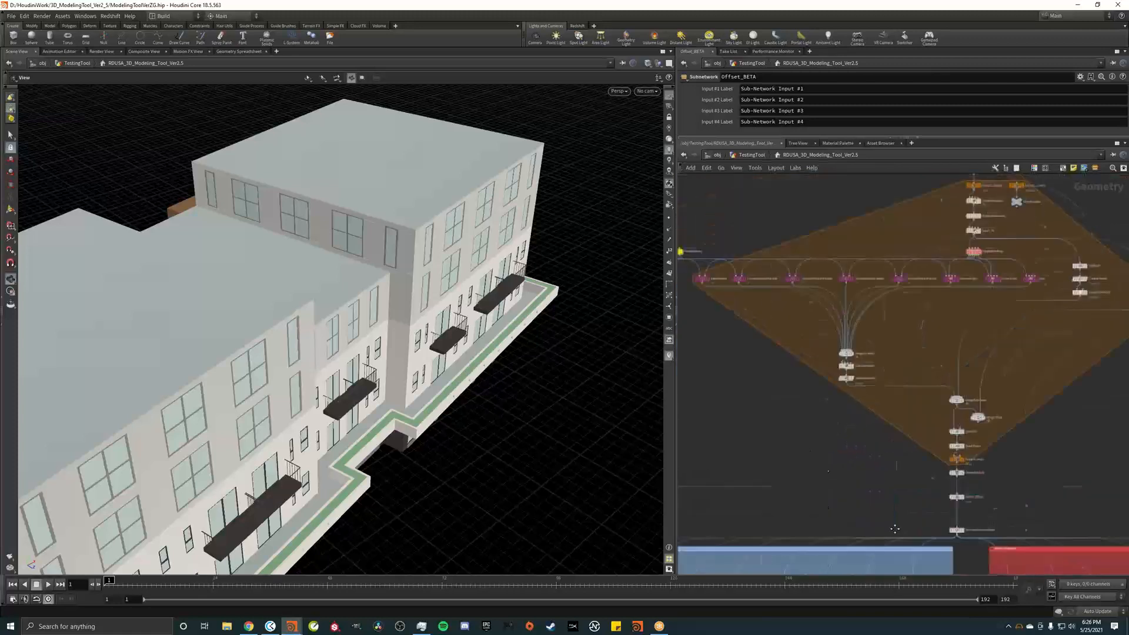
scroll(914, 450, "up", 10)
left_click(809, 306)
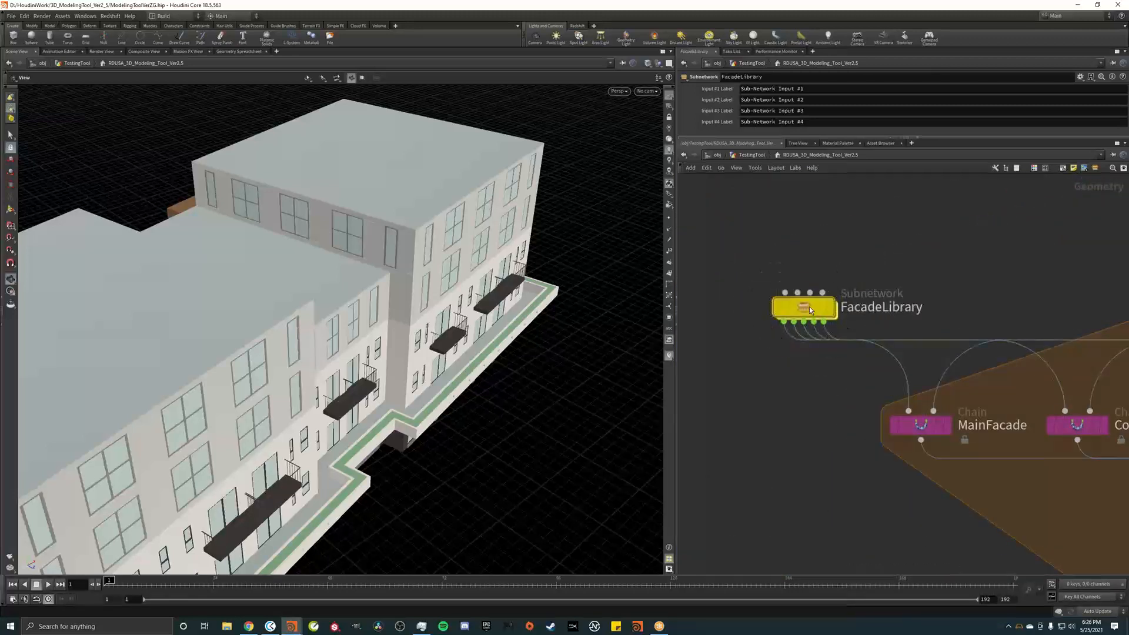
double_click(810, 306)
scroll(842, 317, "up", 5)
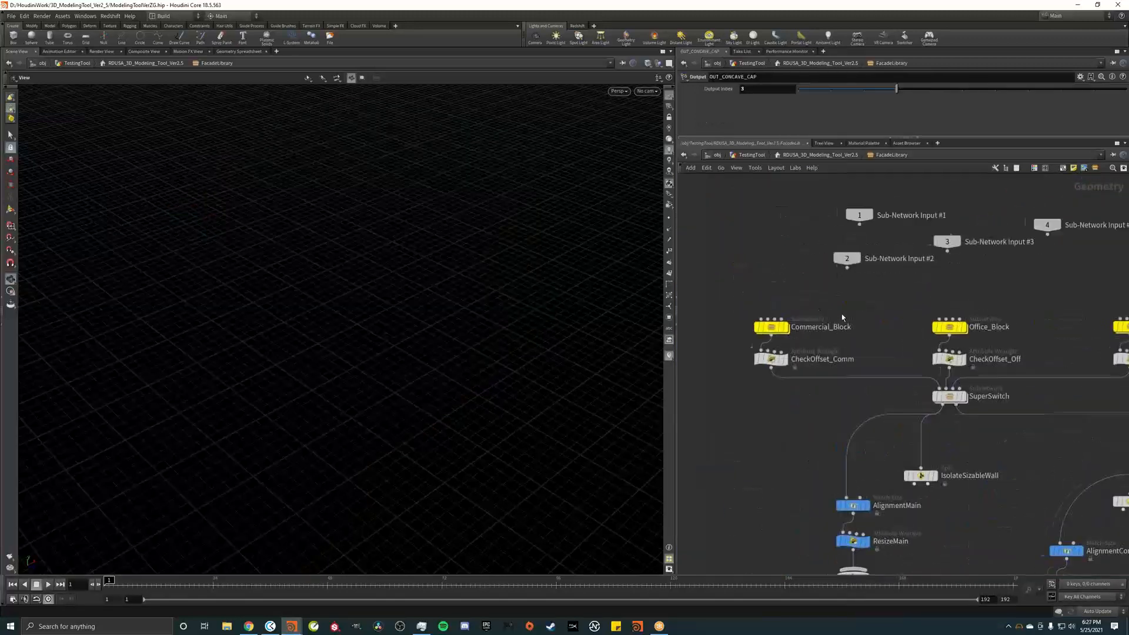
middle_click_drag(843, 318, 785, 303)
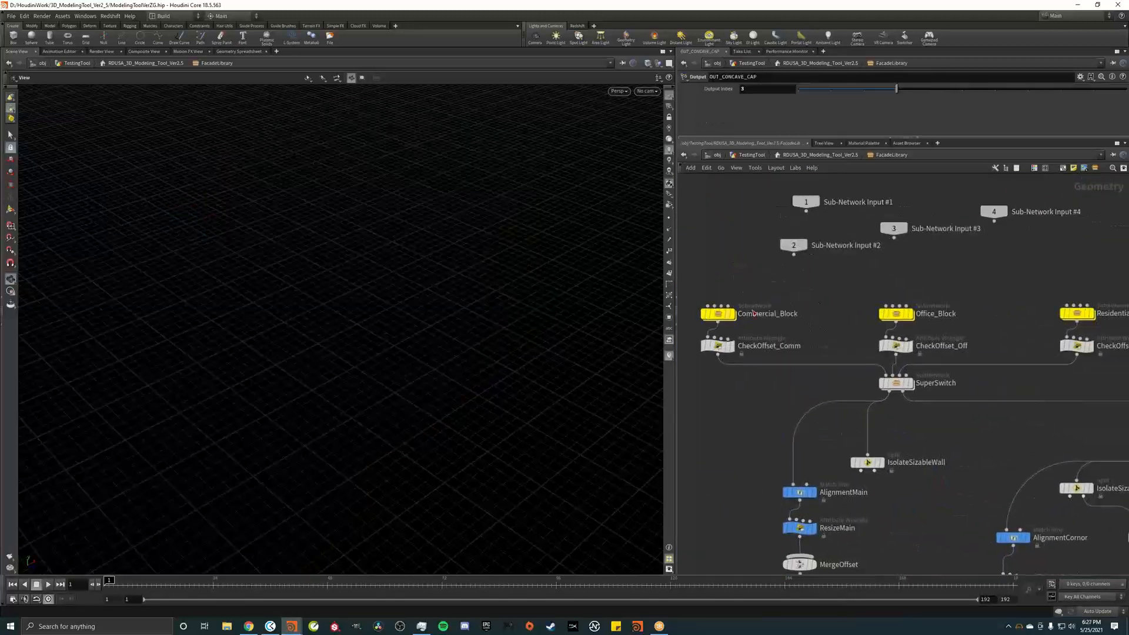
middle_click_drag(936, 291, 808, 277)
double_click(944, 297)
middle_click_drag(942, 289, 960, 417)
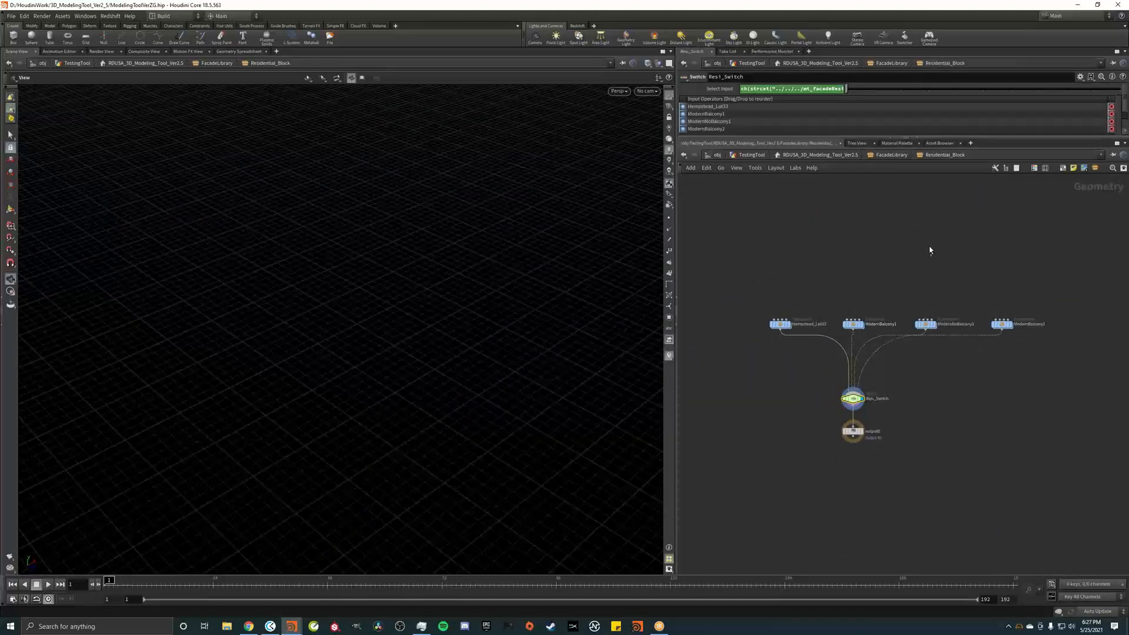
Open the ModernBalcony2 facade subnetwork and look through its node chains
scroll(951, 310, "up", 5)
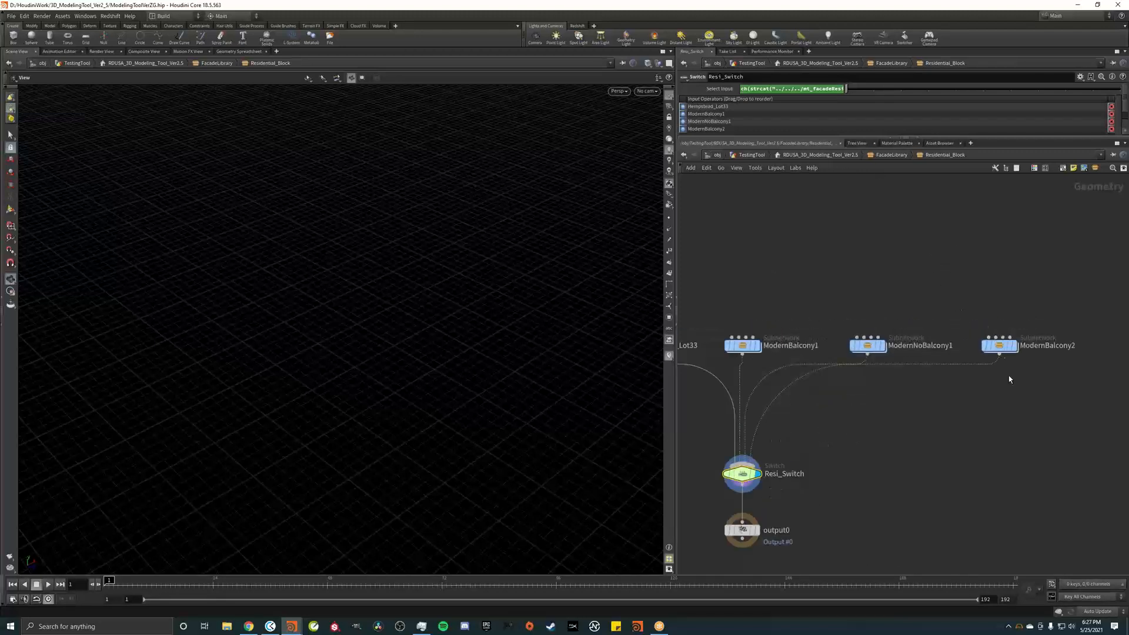
middle_click_drag(923, 357, 844, 356)
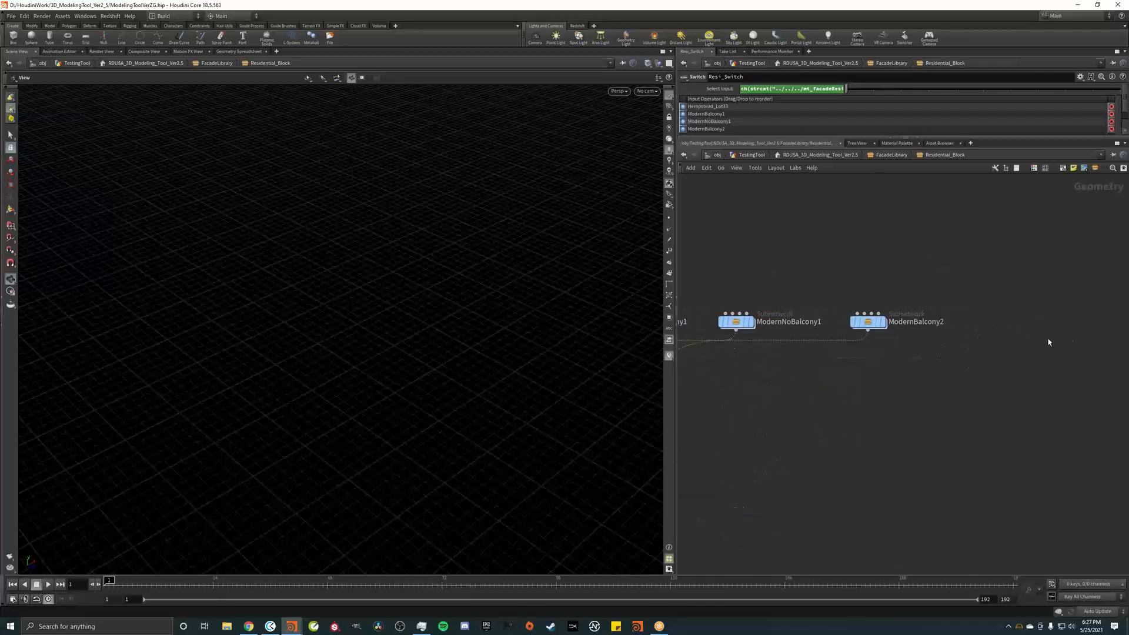
double_click(868, 321)
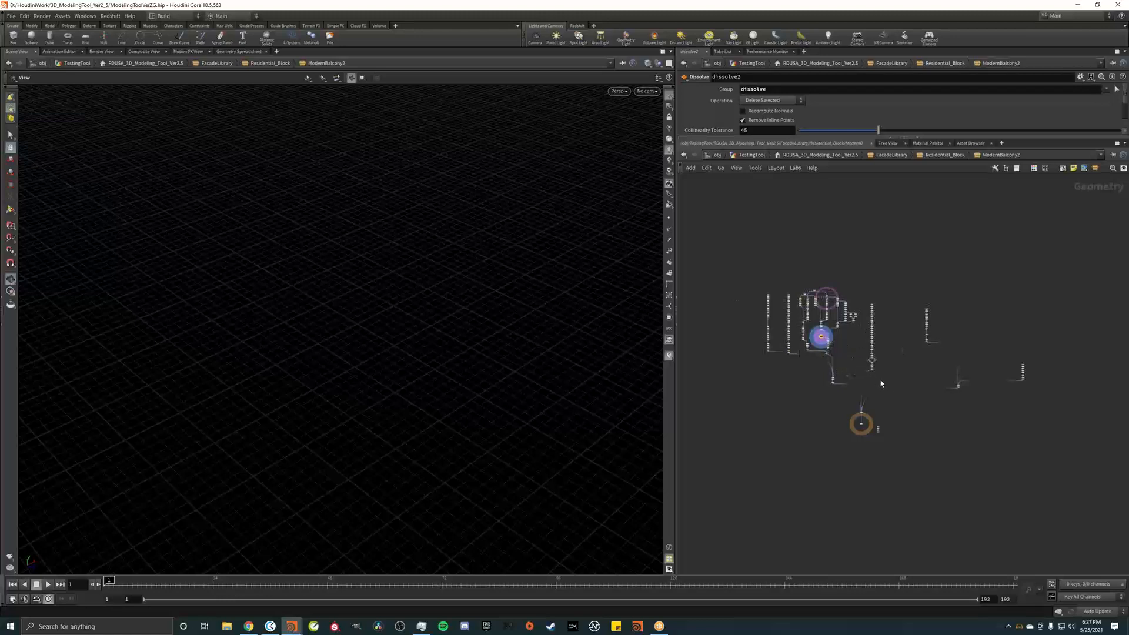
scroll(862, 383, "up", 5)
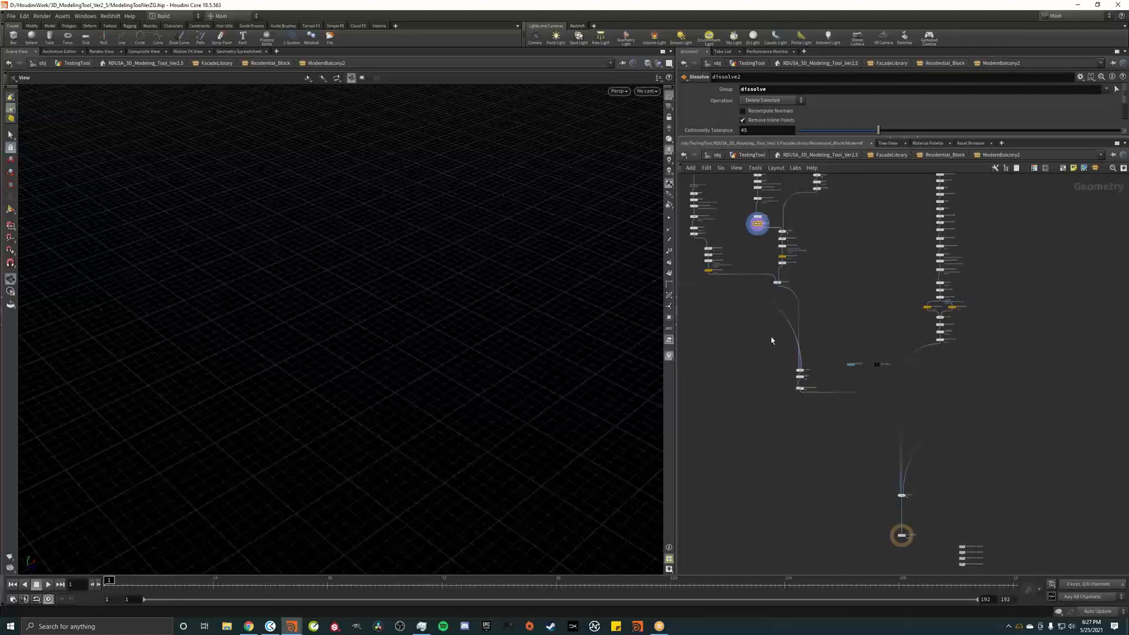
scroll(833, 372, "up", 8)
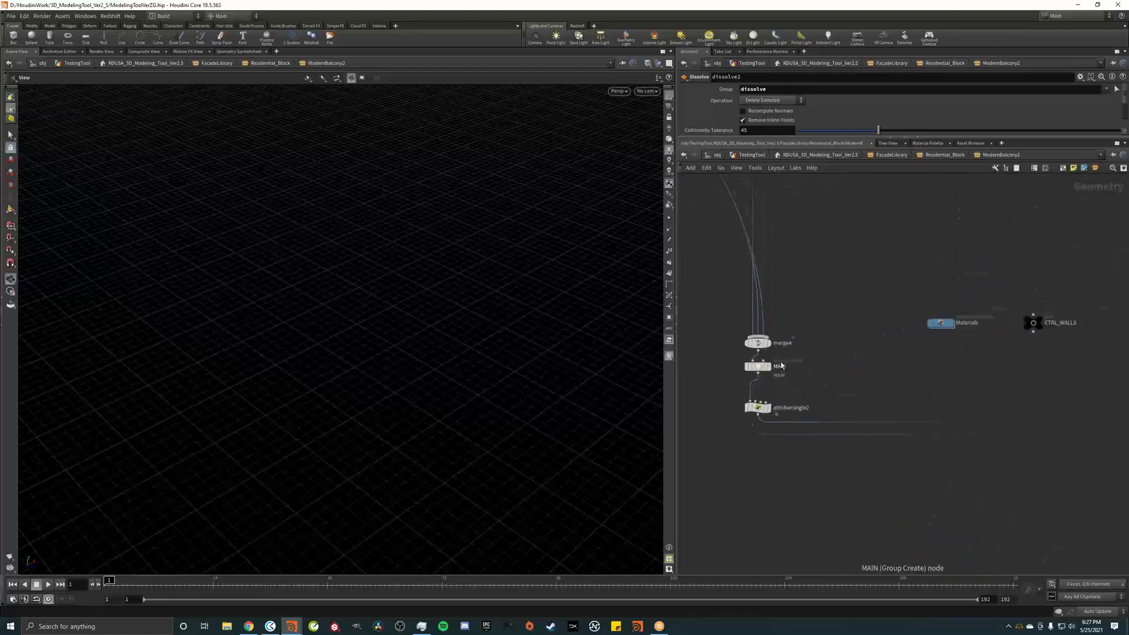
scroll(943, 461, "down", 10)
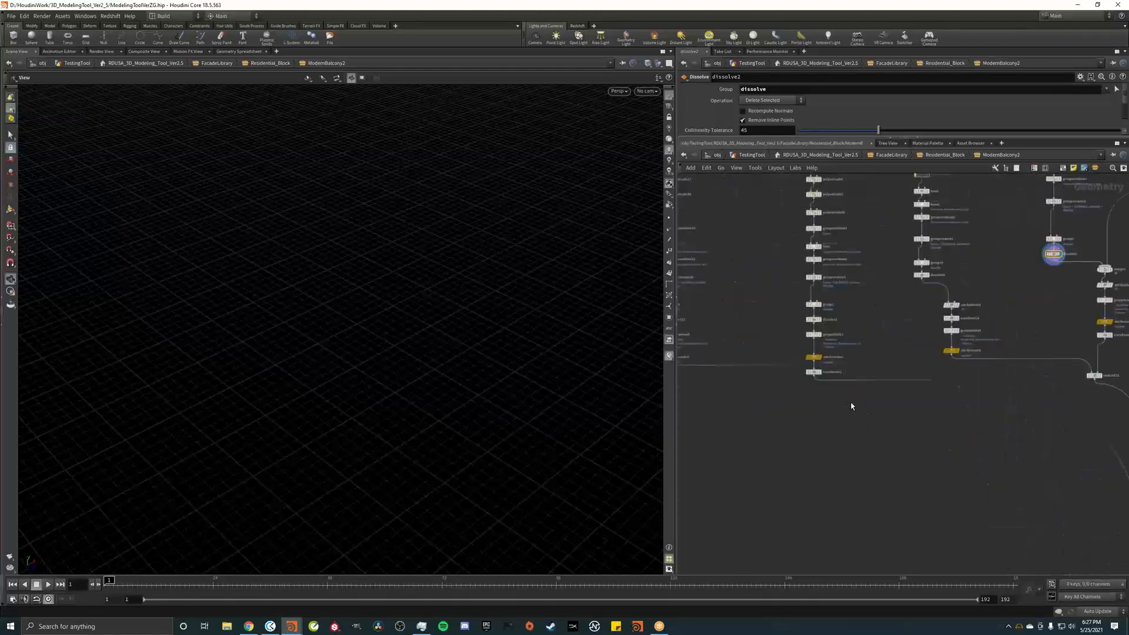
Display the facade panels at attribcreate3 and attribcreate1, framing and inspecting the wall geometry
scroll(847, 410, "up", 3)
left_click(803, 381)
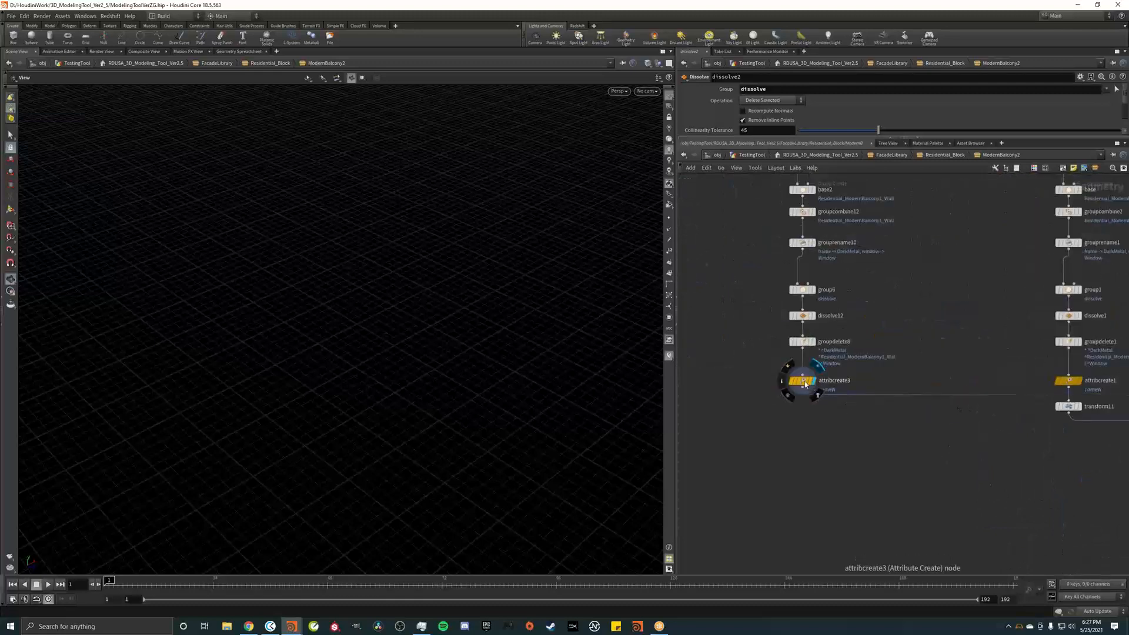
key("g")
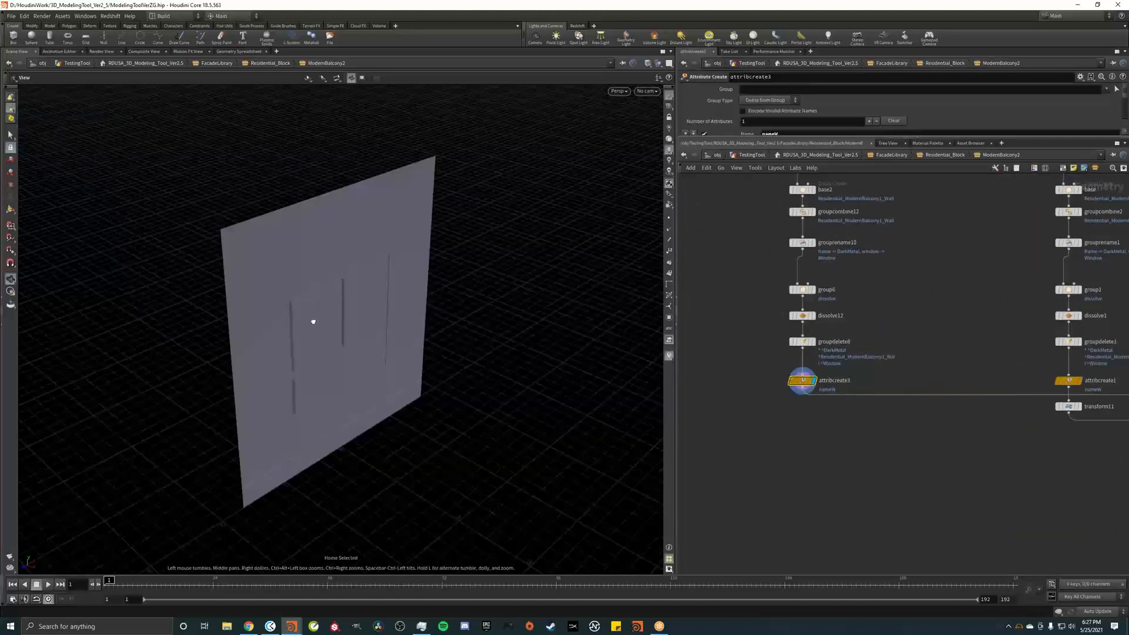
left_click_drag(314, 322, 567, 316)
middle_click_drag(1098, 391, 925, 335)
left_click(910, 337)
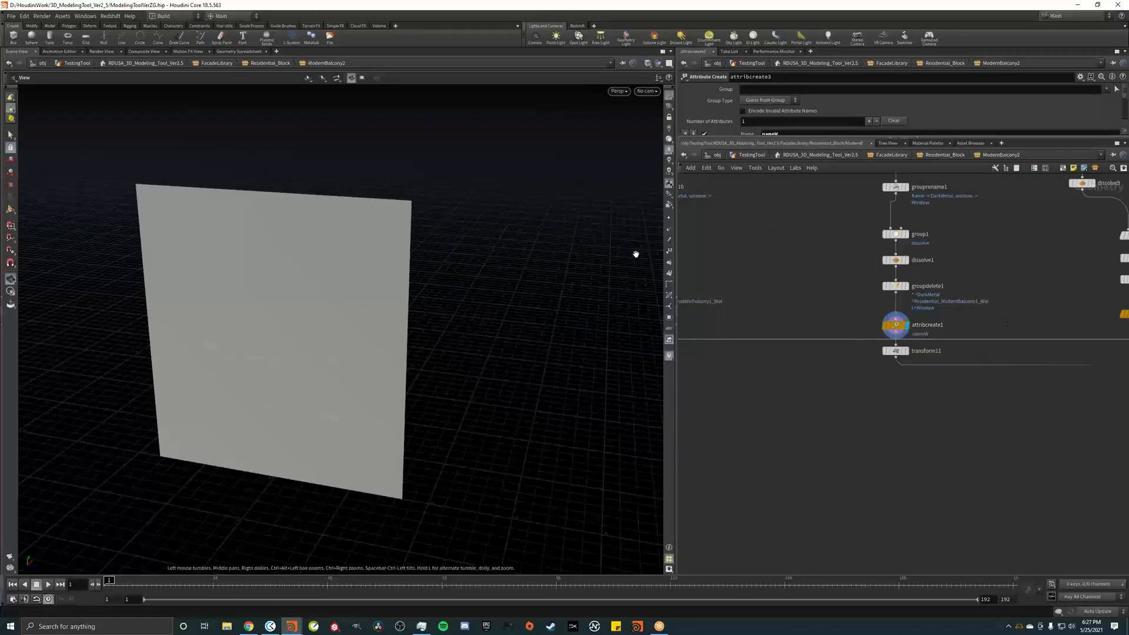
Survey the rest of the ModernBalcony2 network and go back to the Residential_Block network through FacadeLibrary
scroll(809, 330, "down", 8)
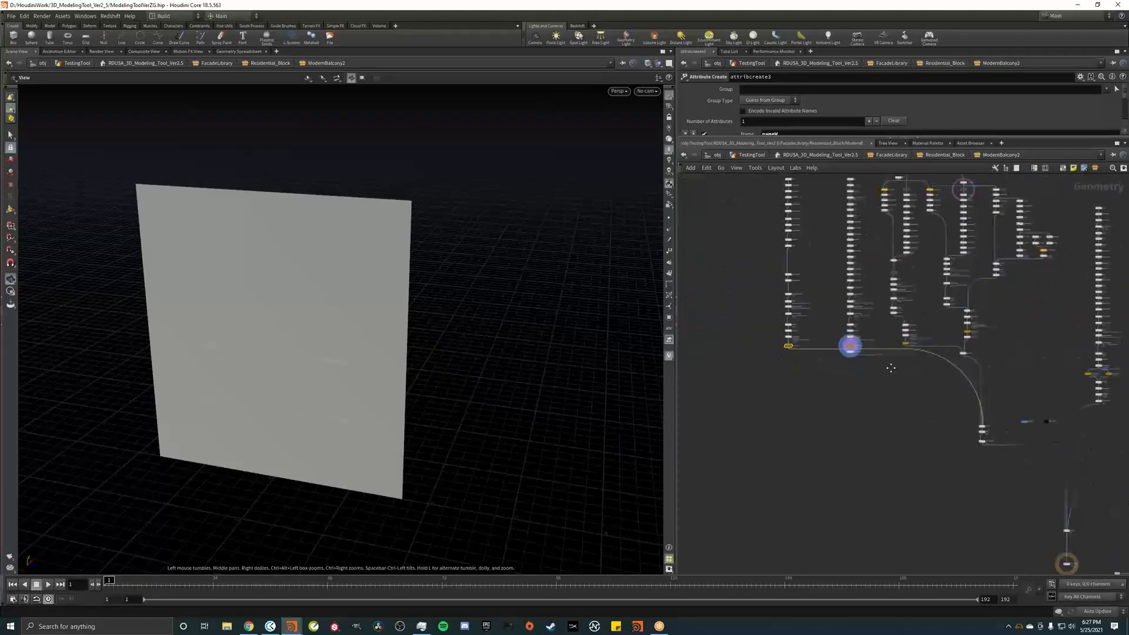
middle_click_drag(890, 368, 747, 264)
middle_click_drag(946, 219, 887, 182)
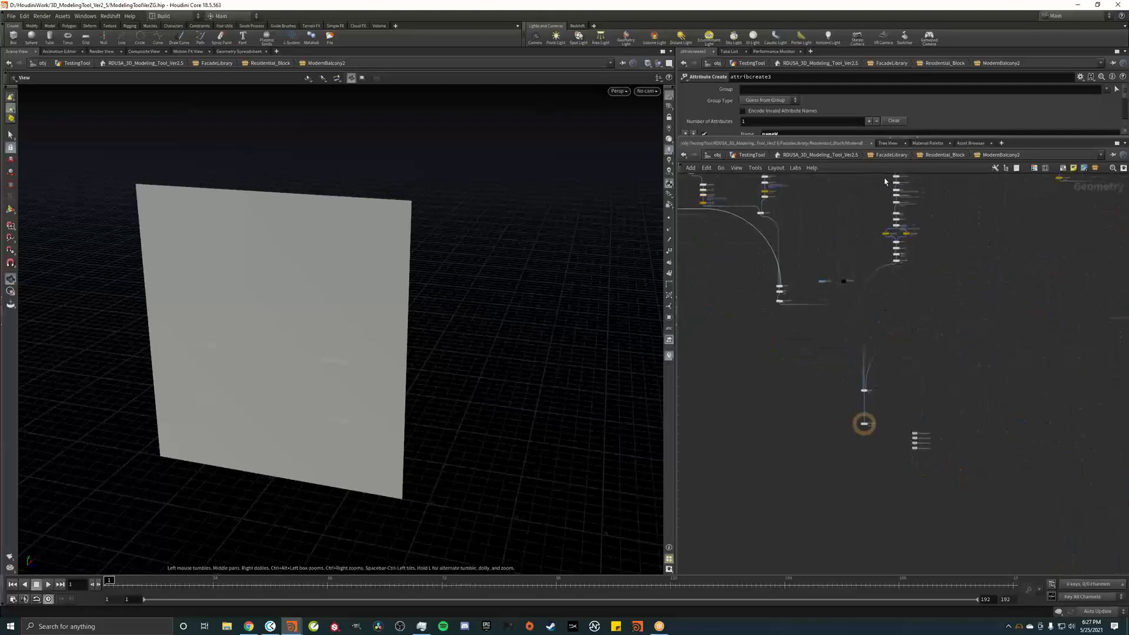
left_click(847, 157)
double_click(803, 308)
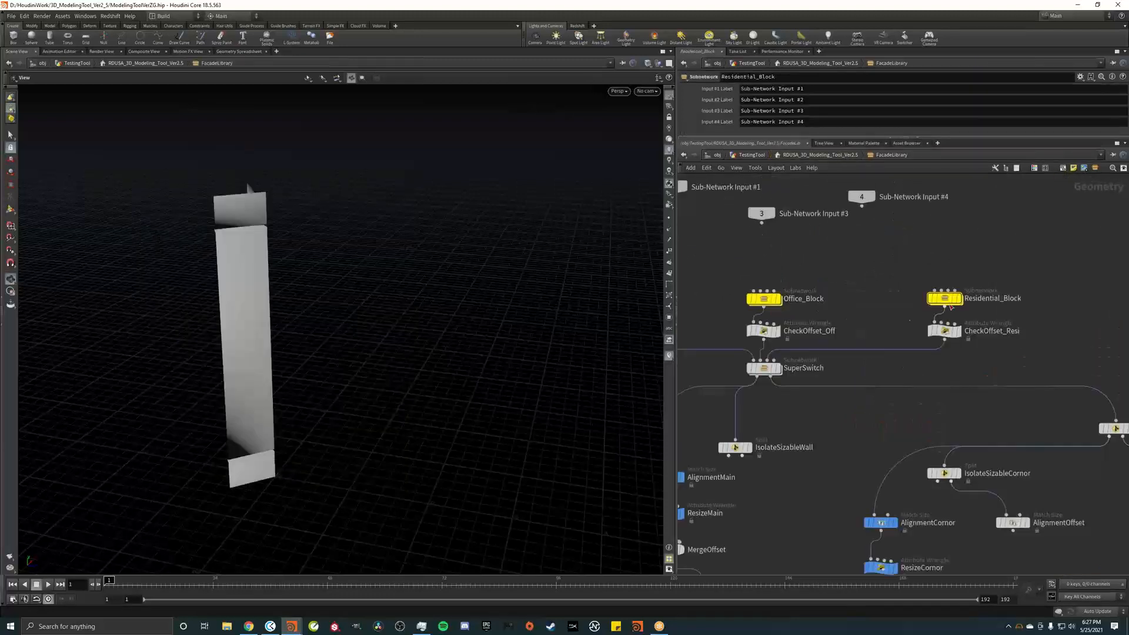
double_click(946, 298)
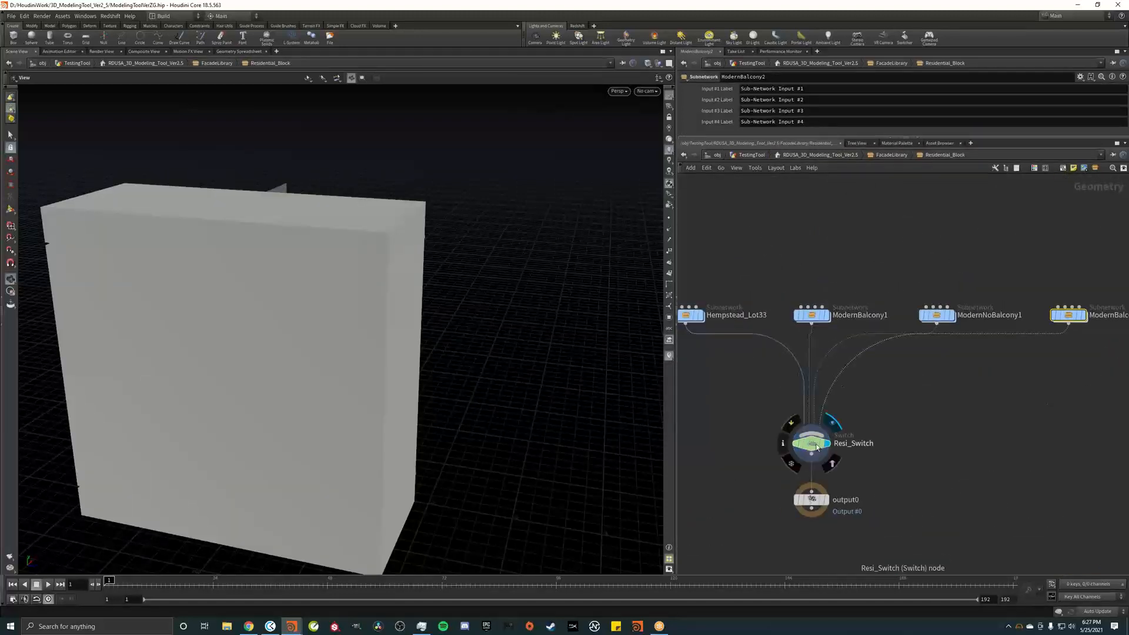
Return to the RDUSA_3D_Modeling_Tool_Ver2.5 network and select the foreach_end2 block to show its parameters
left_click(884, 157)
left_click(837, 157)
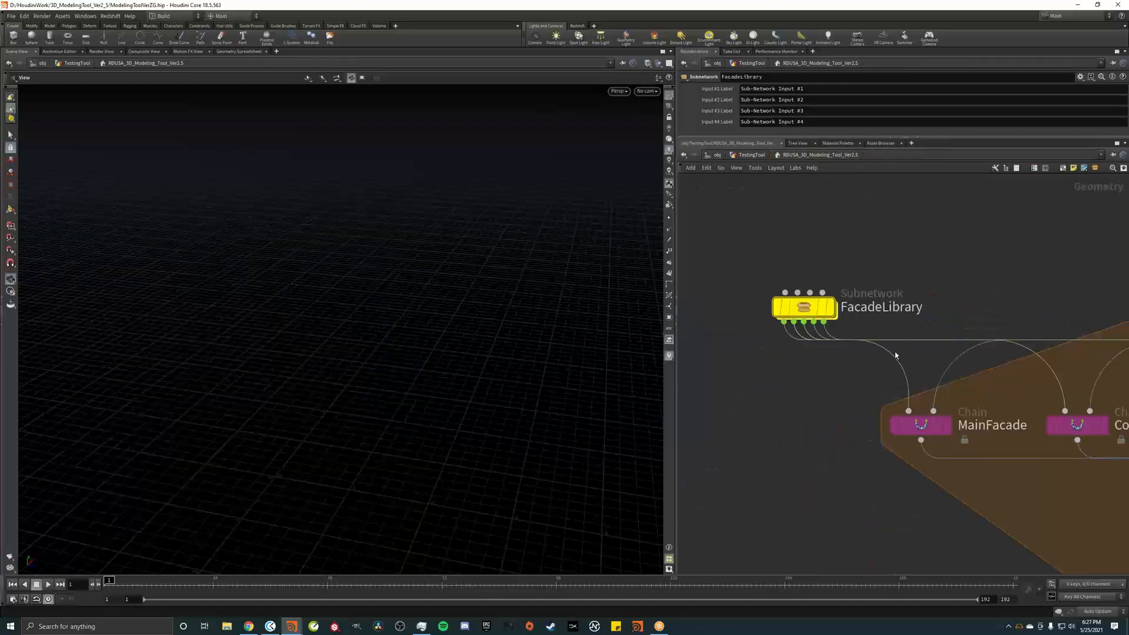
scroll(904, 377, "down", 5)
scroll(968, 426, "down", 4)
scroll(1007, 448, "up", 8)
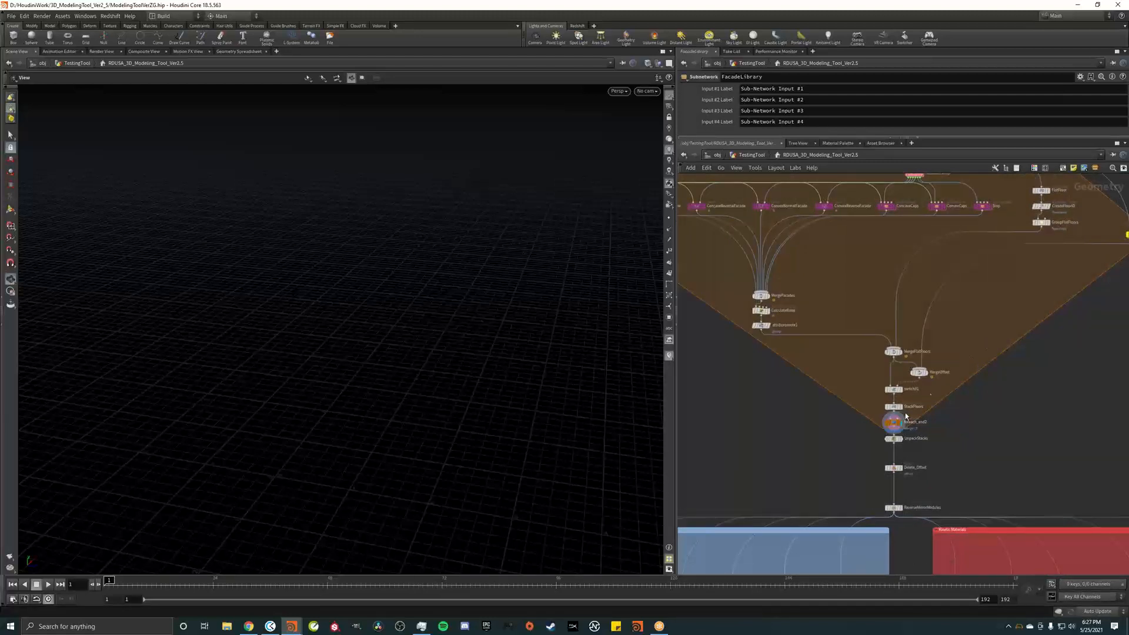
left_click(894, 423)
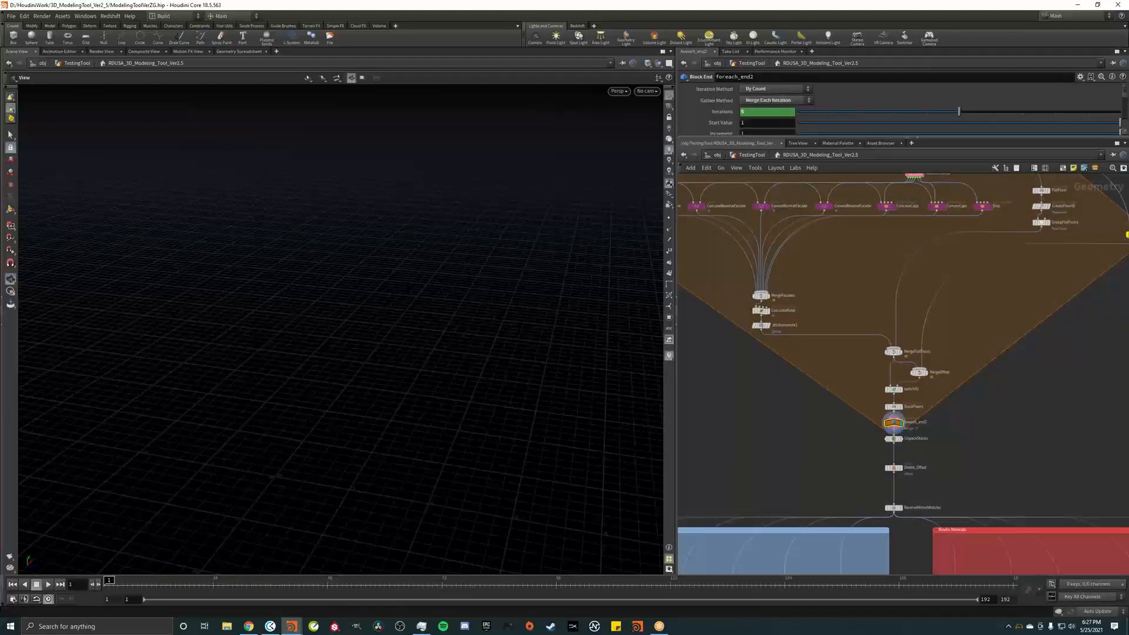
Frame the building with the tool's parameter window alongside, and display the OUT_FINAL_BUILDING node's result
left_click_drag(1128, 172, 809, 136)
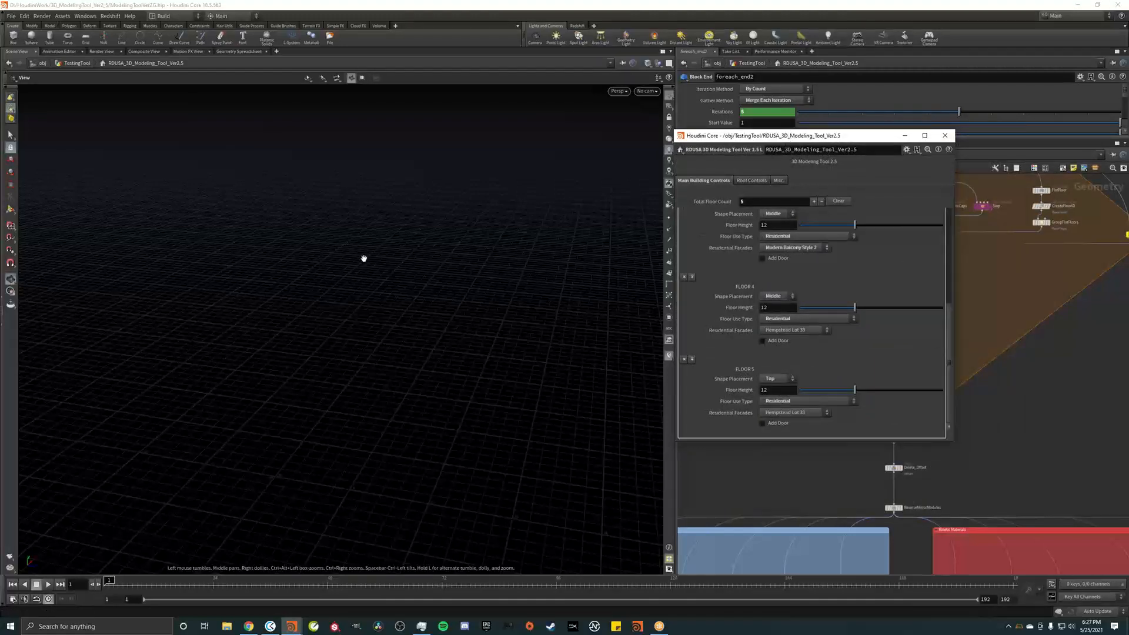
key("g")
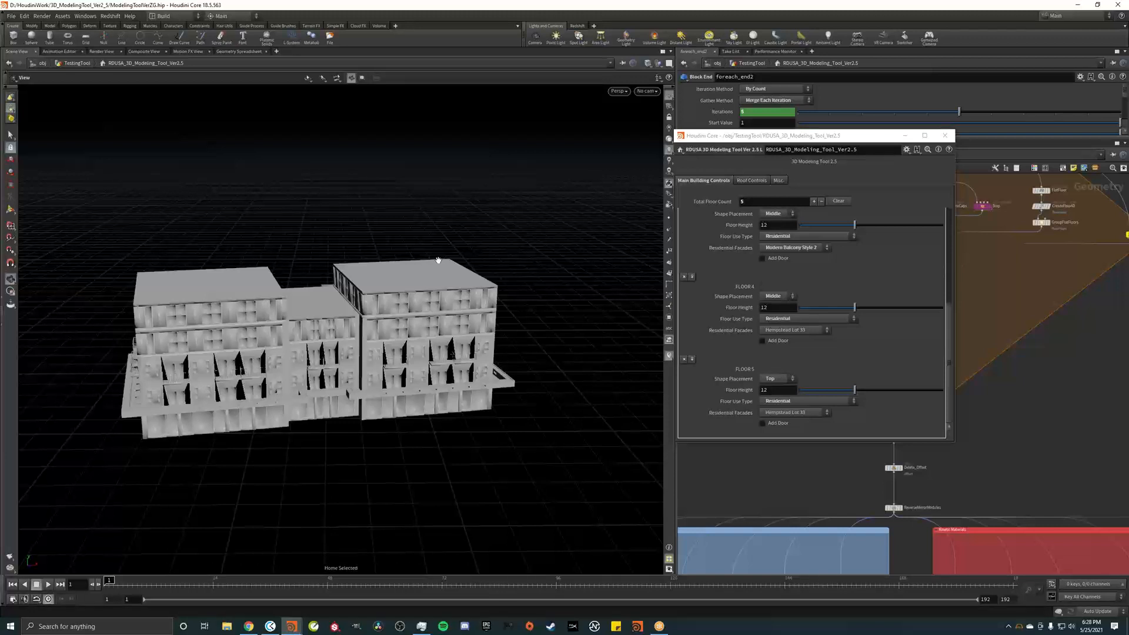
middle_click_drag(945, 527, 940, 376)
middle_click_drag(896, 499, 899, 359)
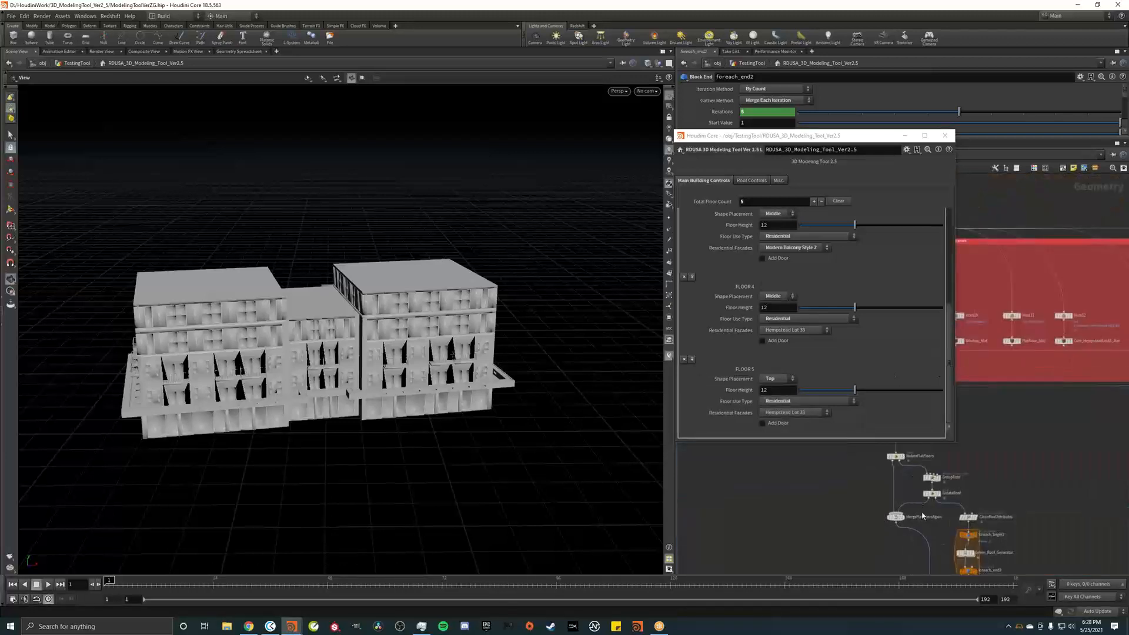
middle_click_drag(923, 521, 914, 337)
left_click(929, 499)
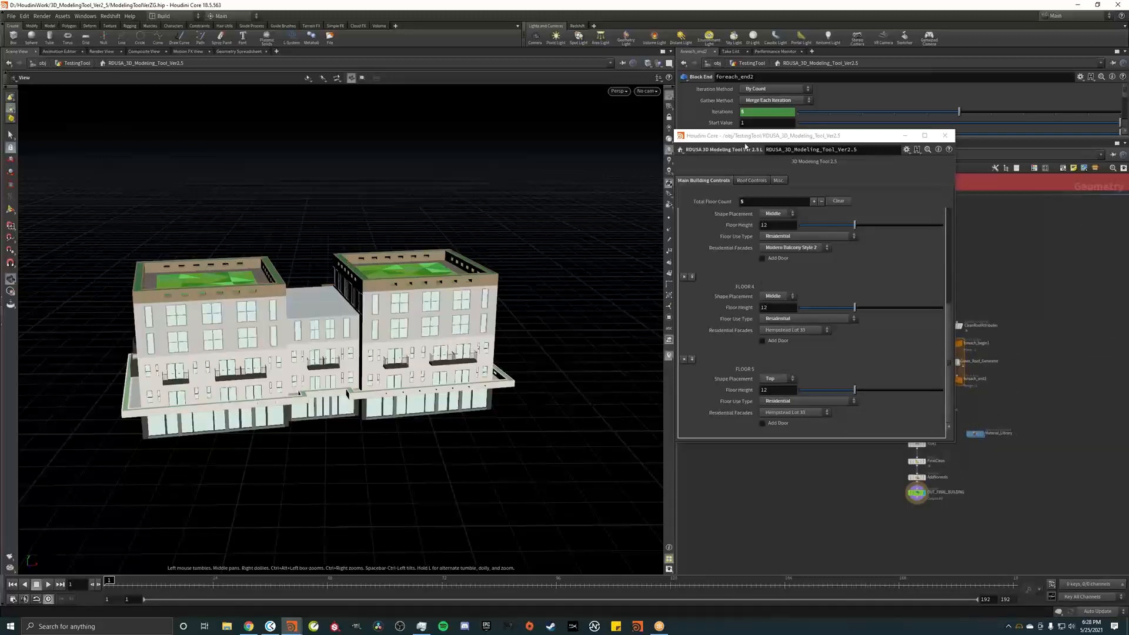
left_click_drag(722, 137, 1128, 174)
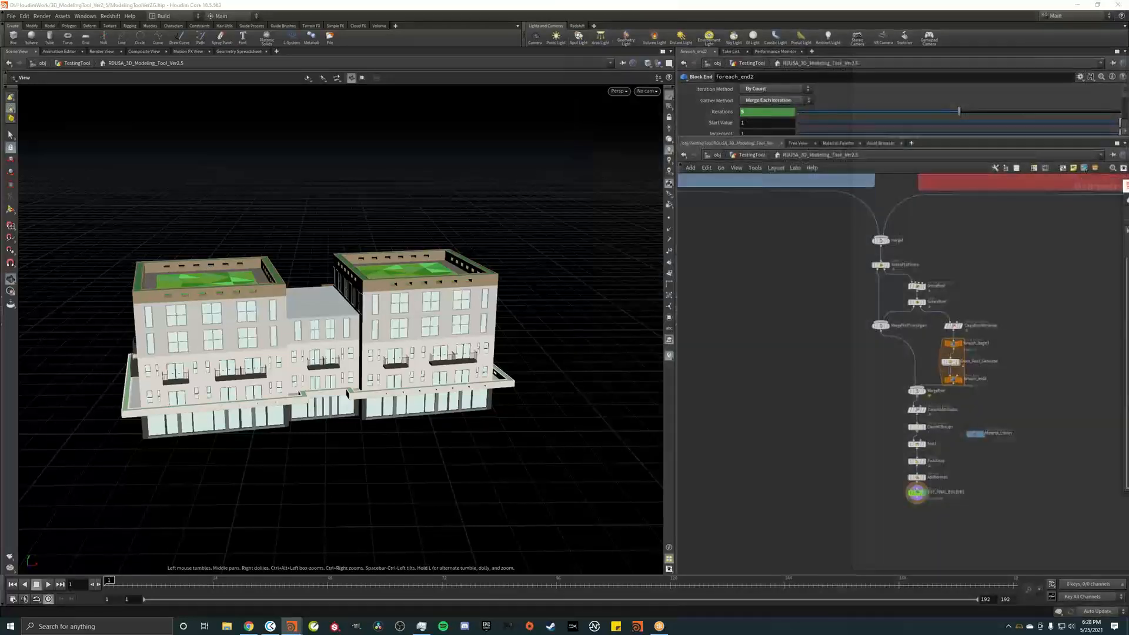
Display the Green_Roof_Generator node inside the foreach_begin3 block and take a brief look inside its network
middle_click_drag(996, 312, 930, 308)
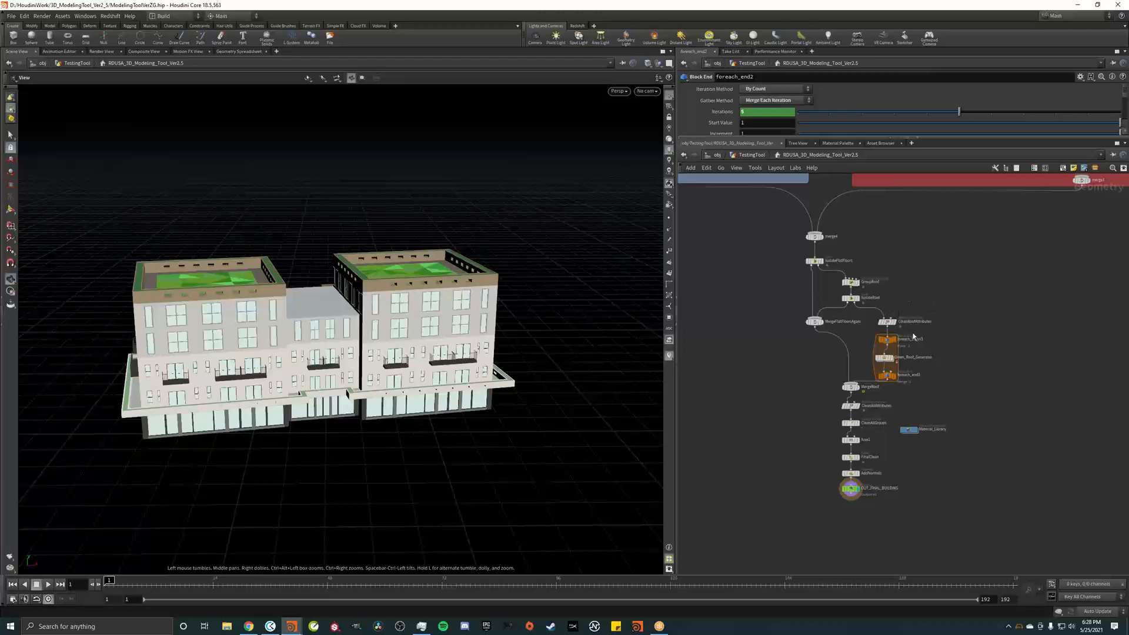
scroll(885, 359, "up", 8)
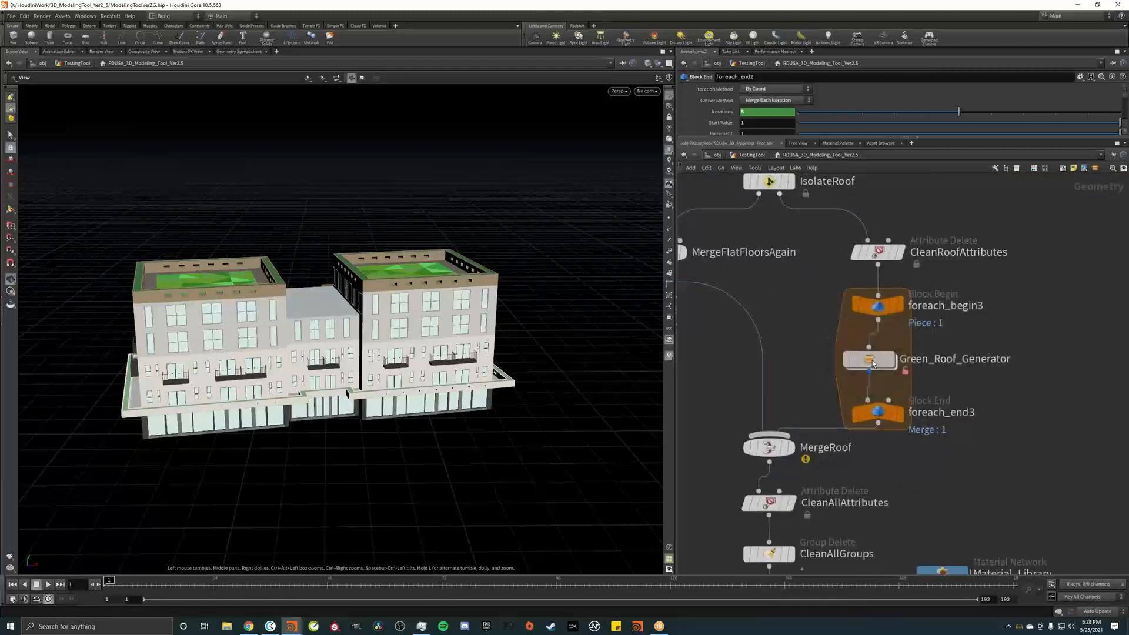
left_click(873, 363)
left_click(892, 360)
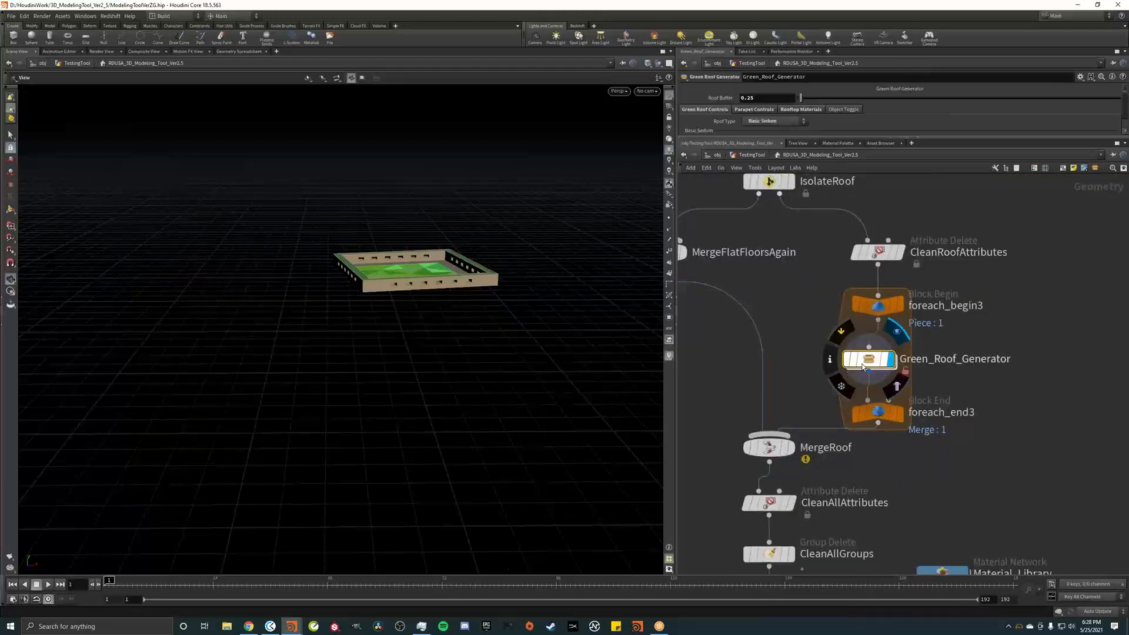
double_click(872, 366)
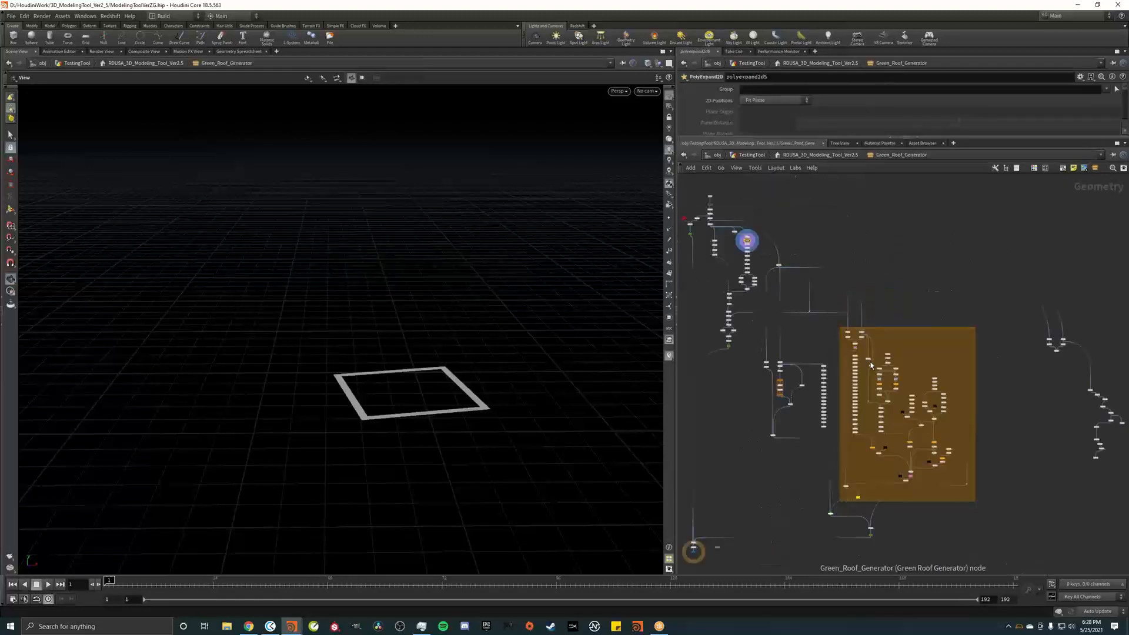
left_click(820, 155)
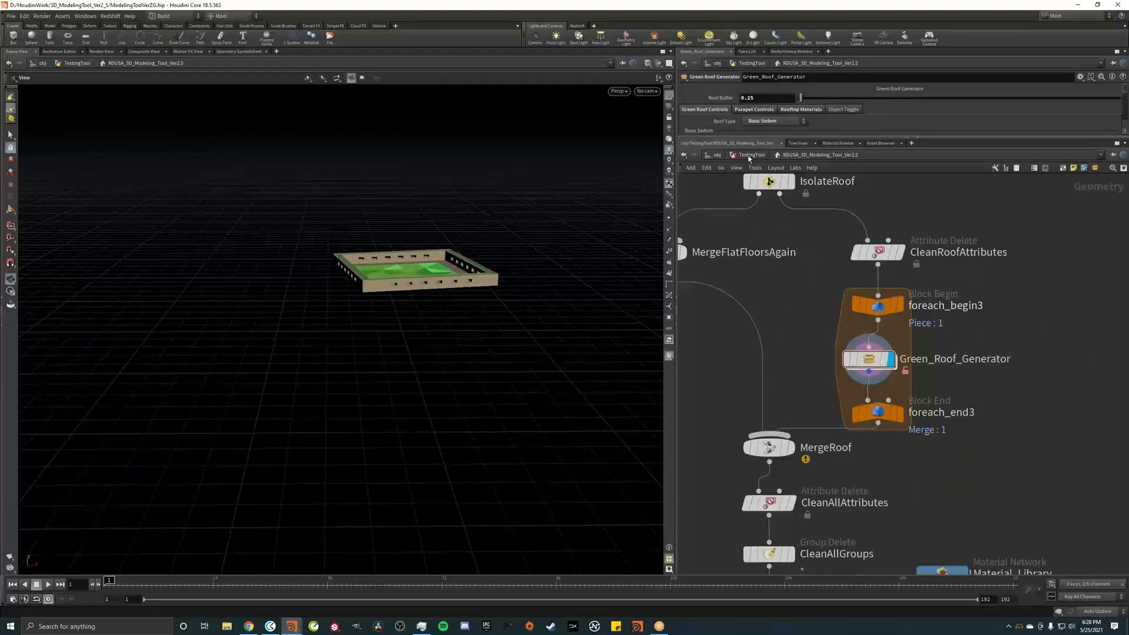
Enlarge the parameter area and set the Green_Roof_Generator's Roof Type to Garden and Growth, viewing the roof up close
middle_click_drag(969, 462, 963, 301)
scroll(942, 423, "down", 3)
left_click_drag(942, 416, 954, 515)
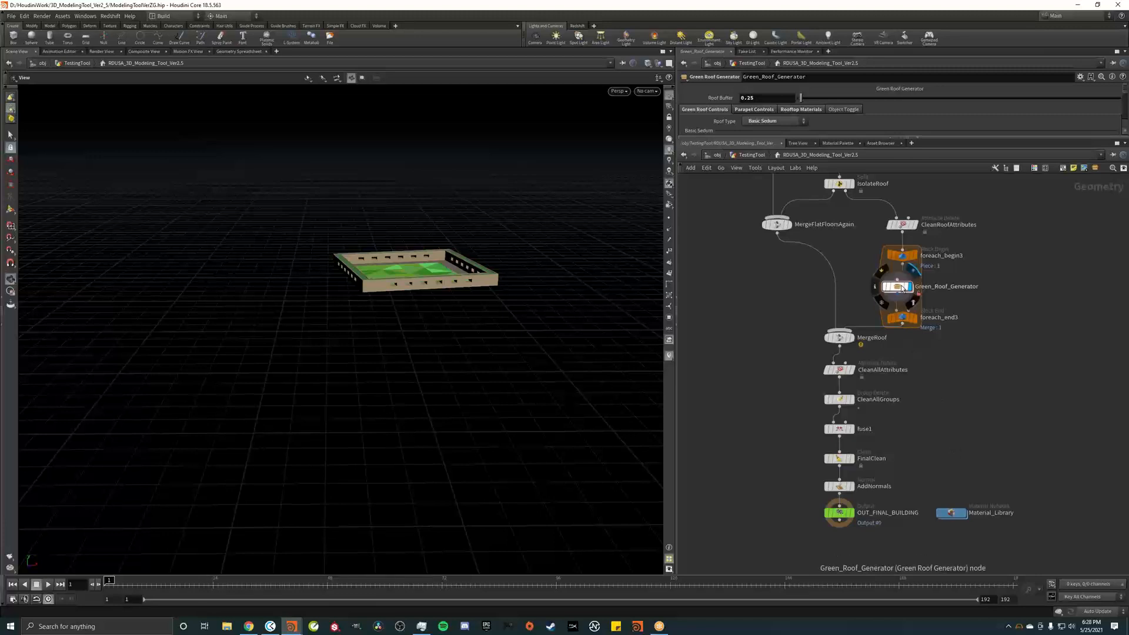
mouse_move(1128, 186)
left_mouse_down()
mouse_move(836, 244)
mouse_move(533, 184)
mouse_move(1128, 200)
left_mouse_up()
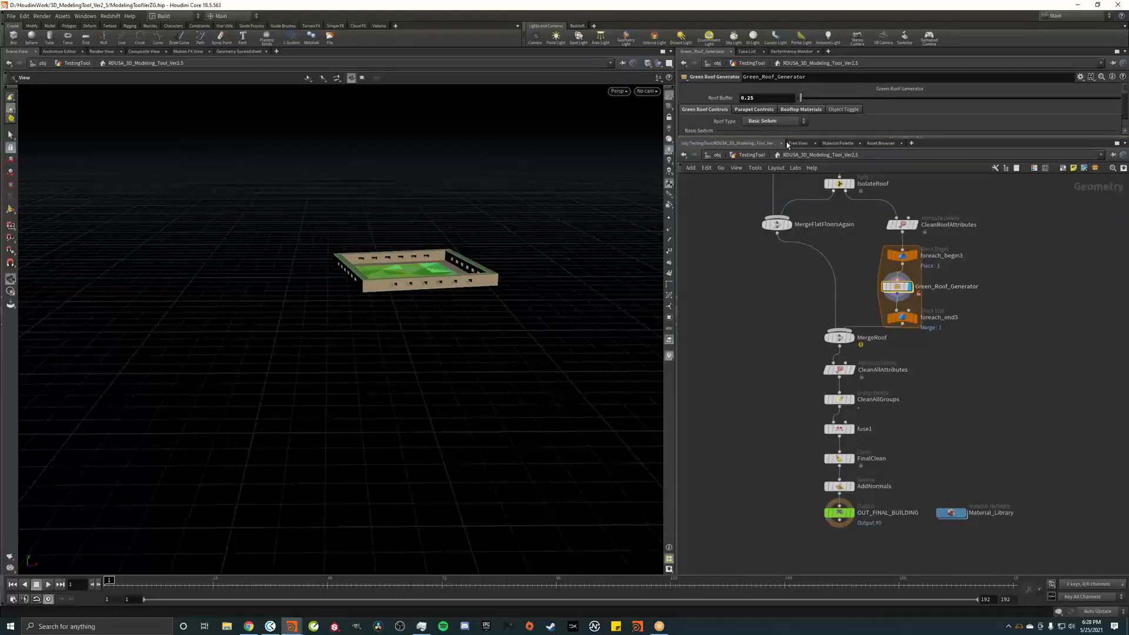
left_click_drag(788, 138, 788, 257)
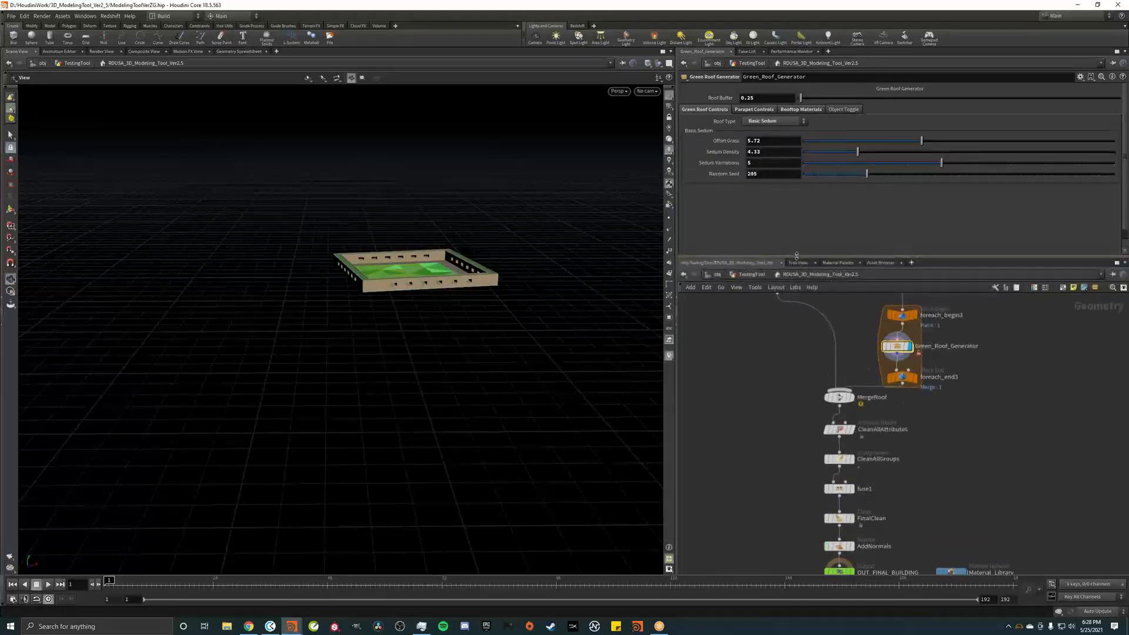
left_click(774, 122)
left_click(775, 141)
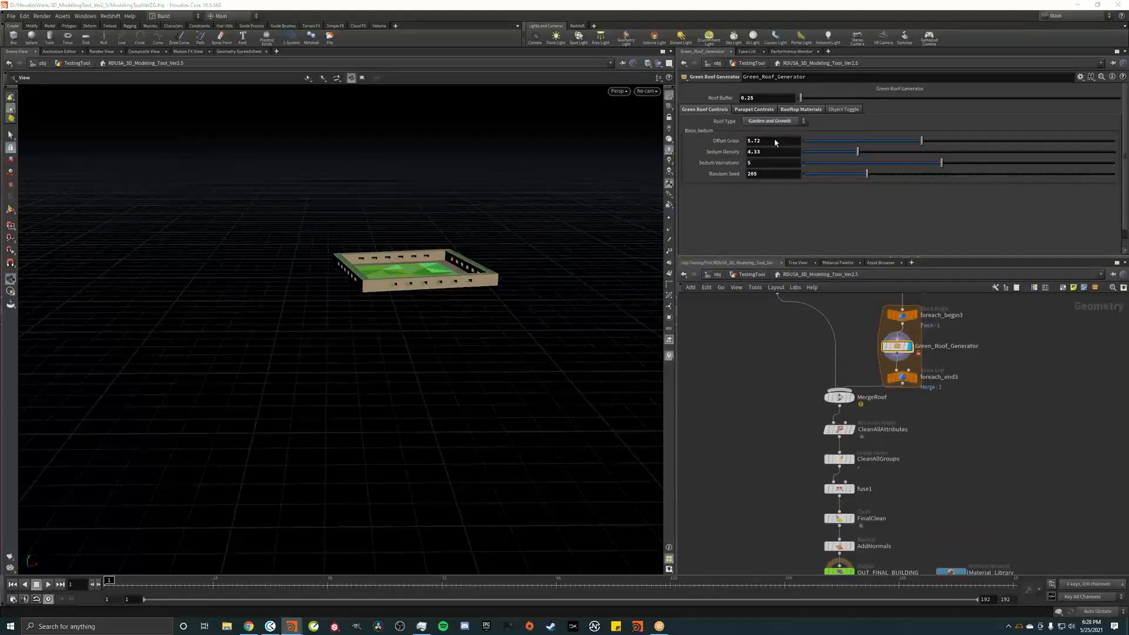
scroll(419, 260, "up", 3)
left_click_drag(419, 260, 427, 261)
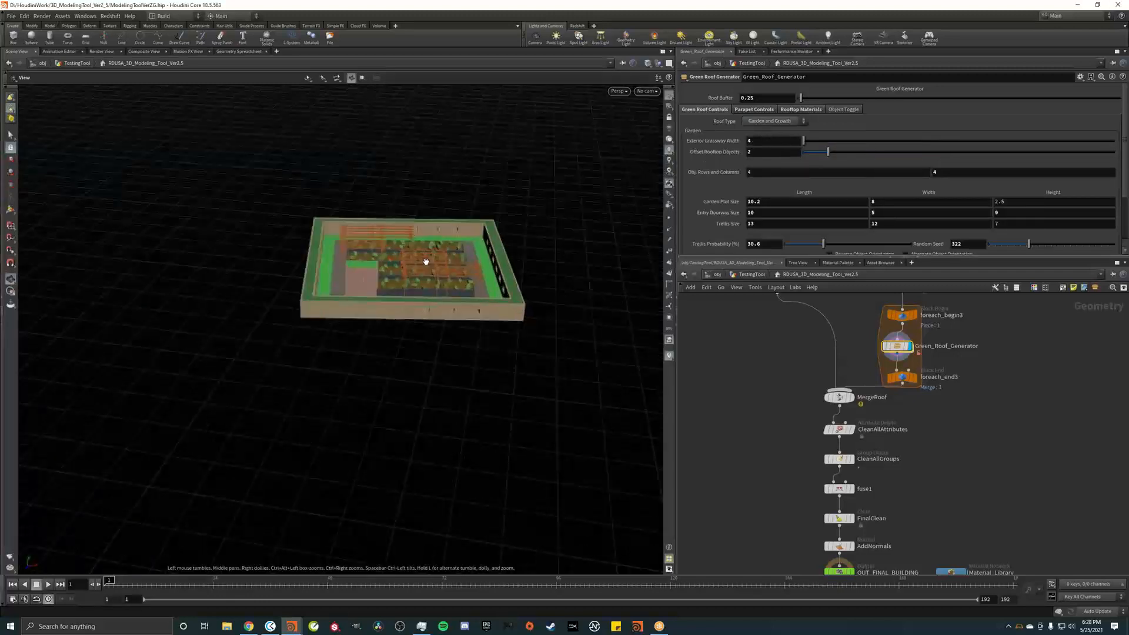
scroll(424, 260, "up", 5)
middle_click_drag(425, 260, 391, 292)
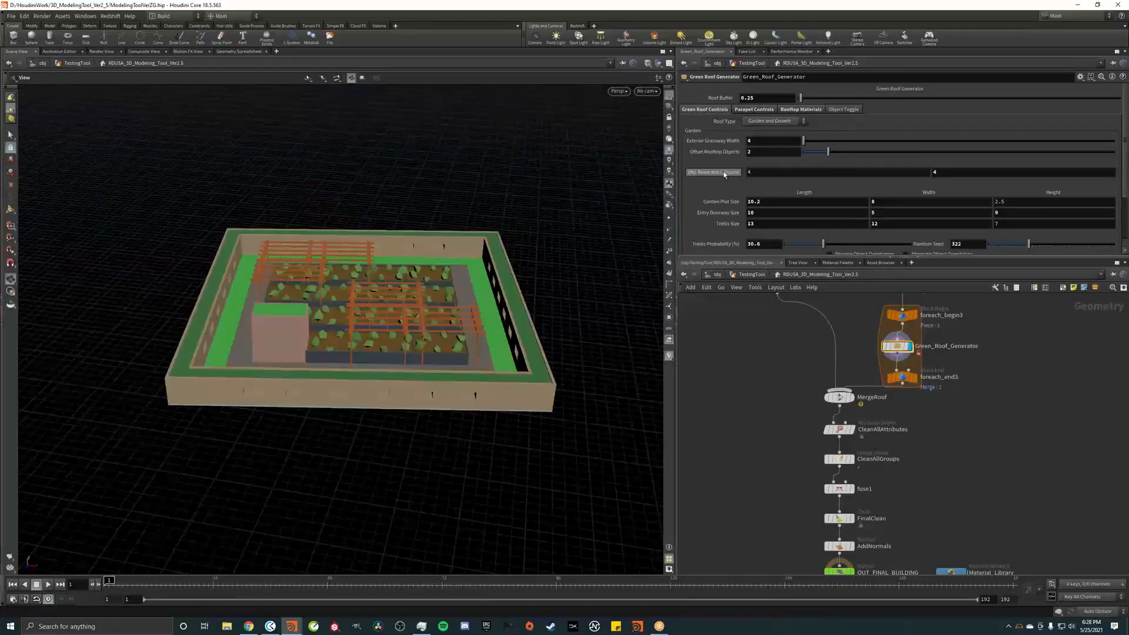
Set the roof garden's object rows and columns to 3 by 3 and check the planter layout
middle_click_drag(725, 174, 712, 172)
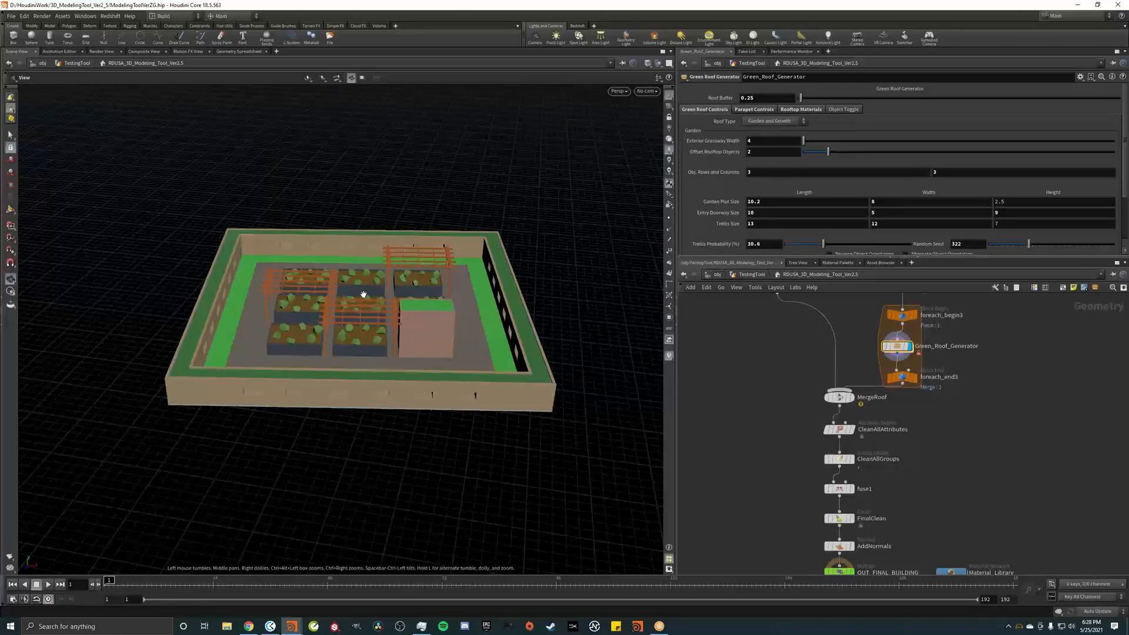
left_click_drag(364, 295, 414, 319)
scroll(797, 212, "down", 2)
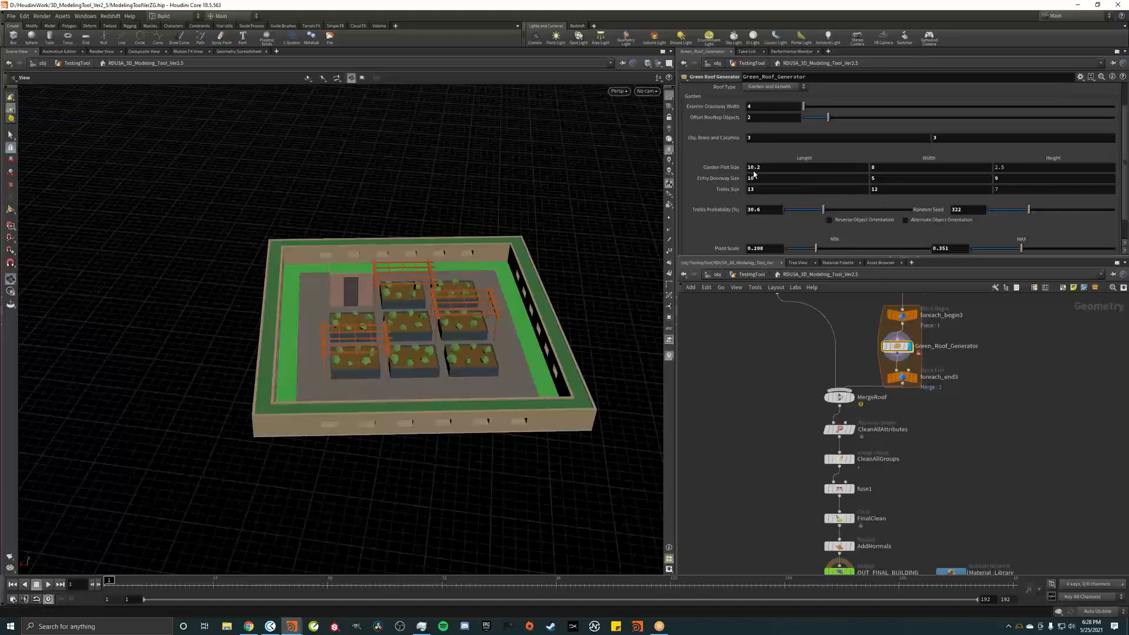
scroll(782, 188, "down", 1)
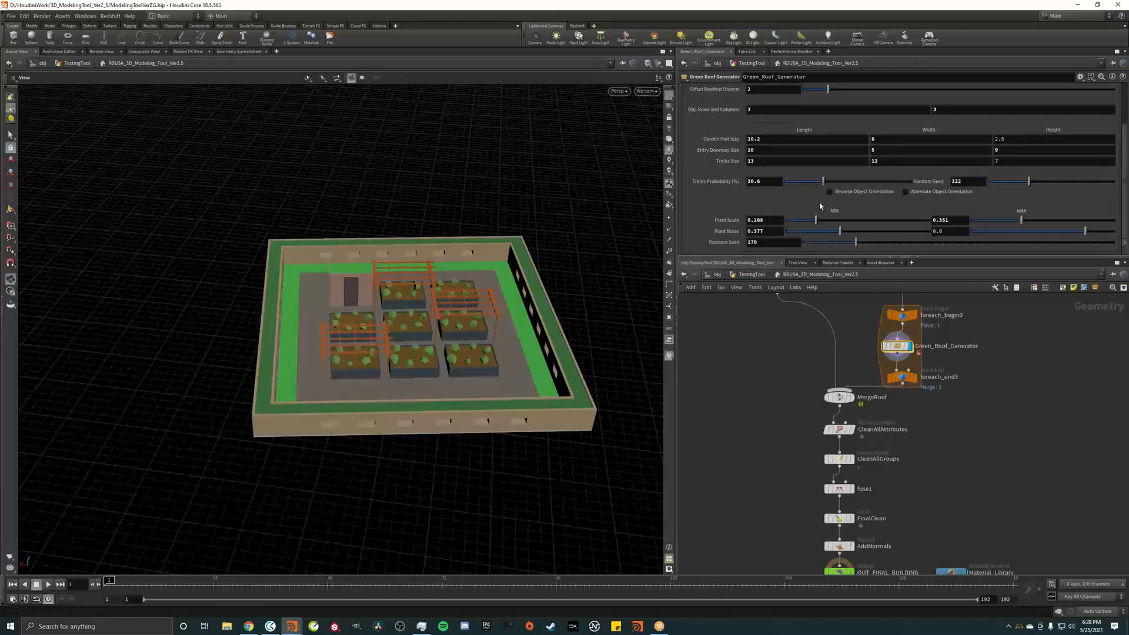
Set the trellis probability to 39.4% and its random seed to 240
scroll(821, 206, "up", 2)
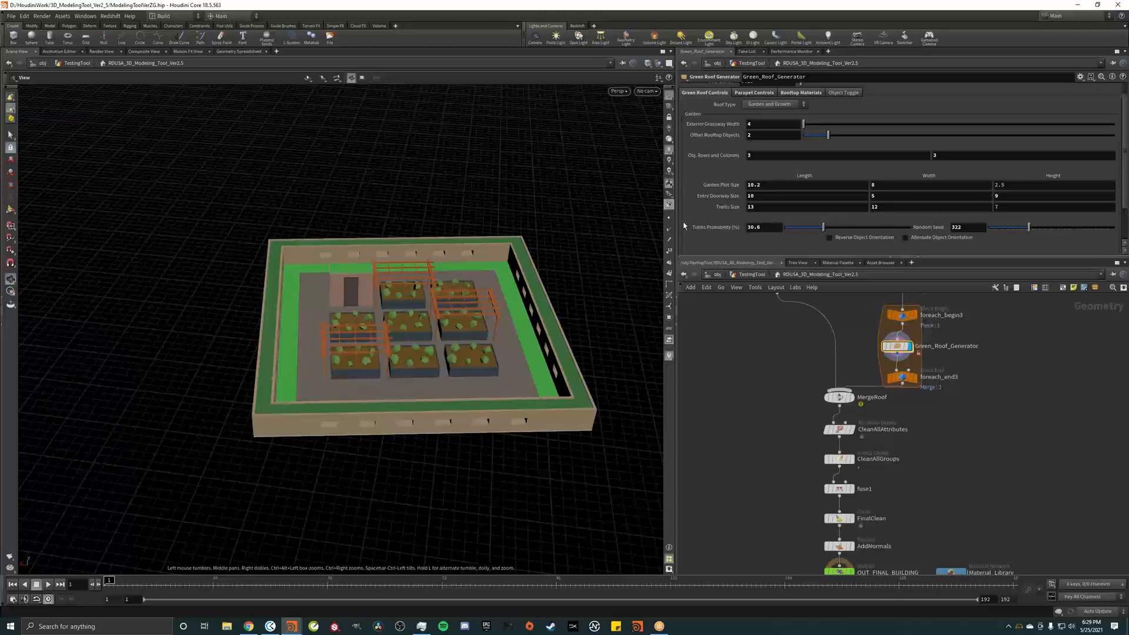
mouse_move(823, 227)
left_mouse_down()
mouse_move(803, 228)
mouse_move(839, 229)
left_mouse_up()
left_click_drag(1023, 227, 1019, 228)
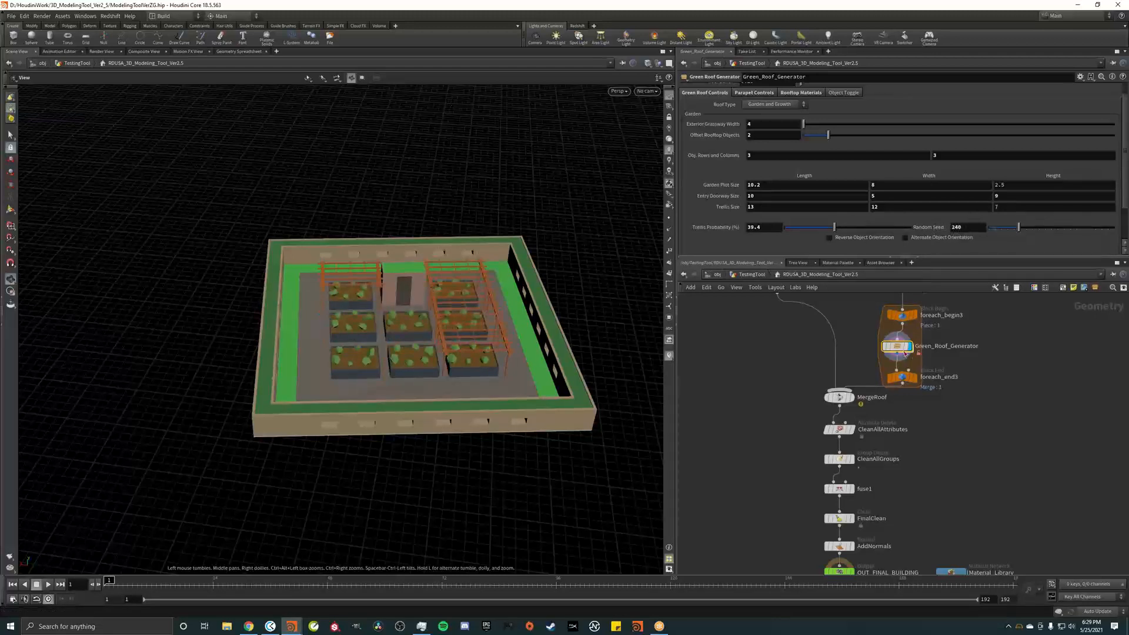
Display the OUT_FINAL_BUILDING node, view the whole building with its garden roofs, and check the available roof types
scroll(968, 365, "down", 3)
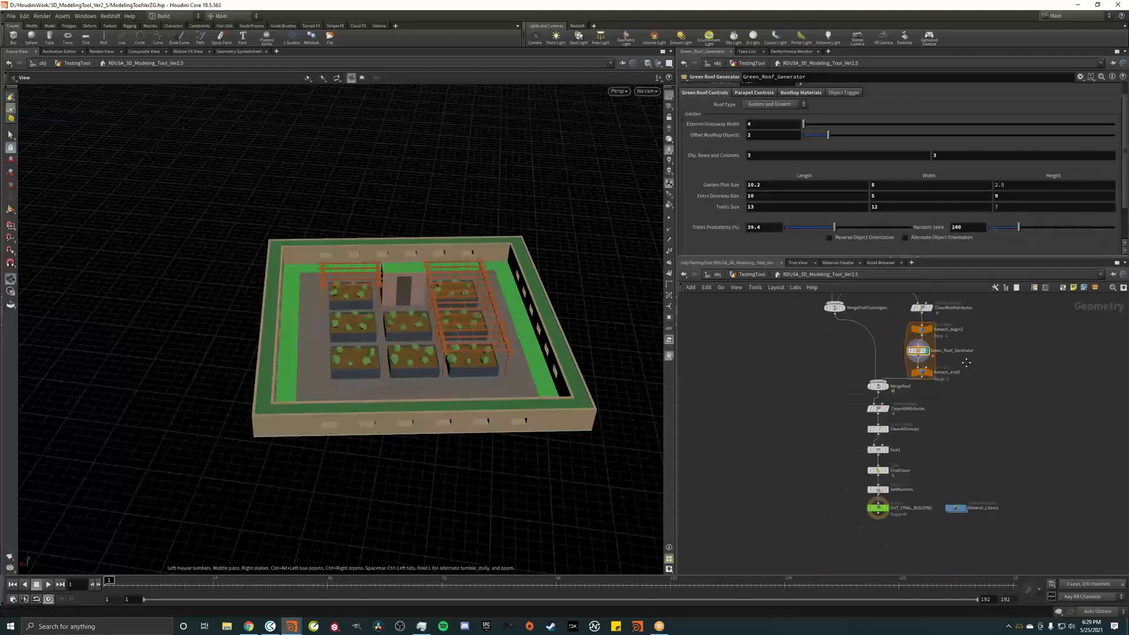
left_click(761, 103)
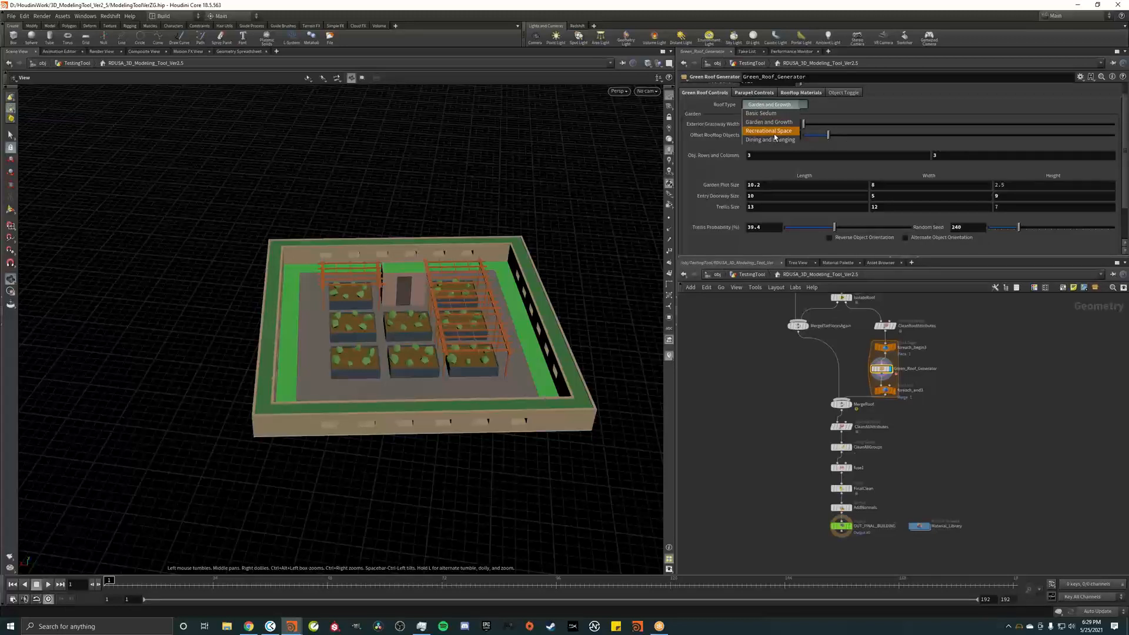
left_click(851, 525)
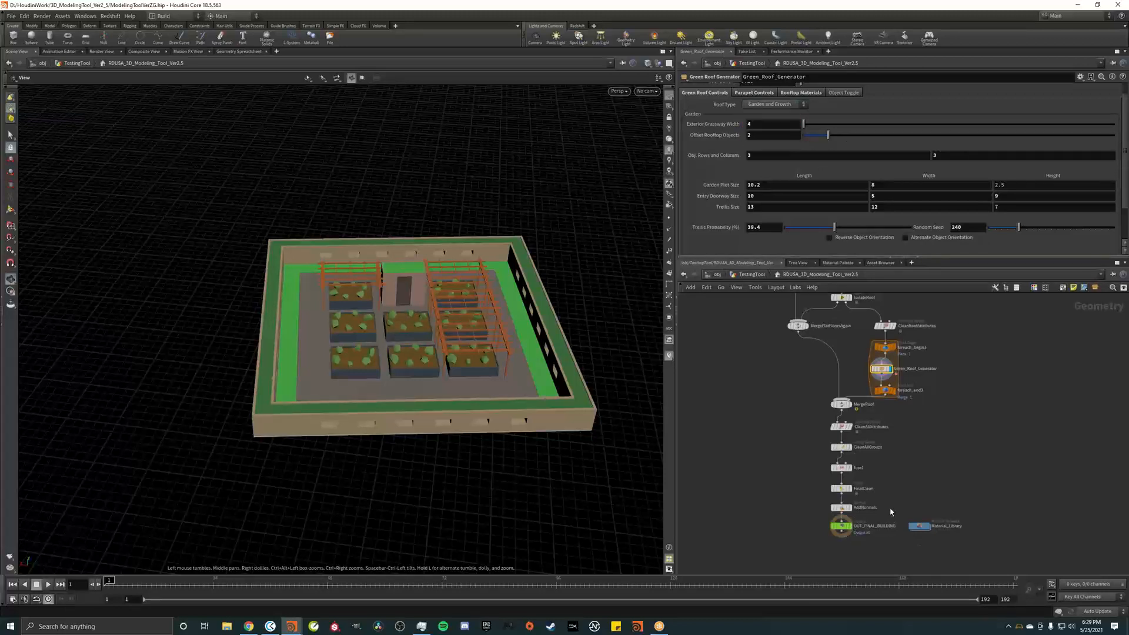
left_click(844, 528)
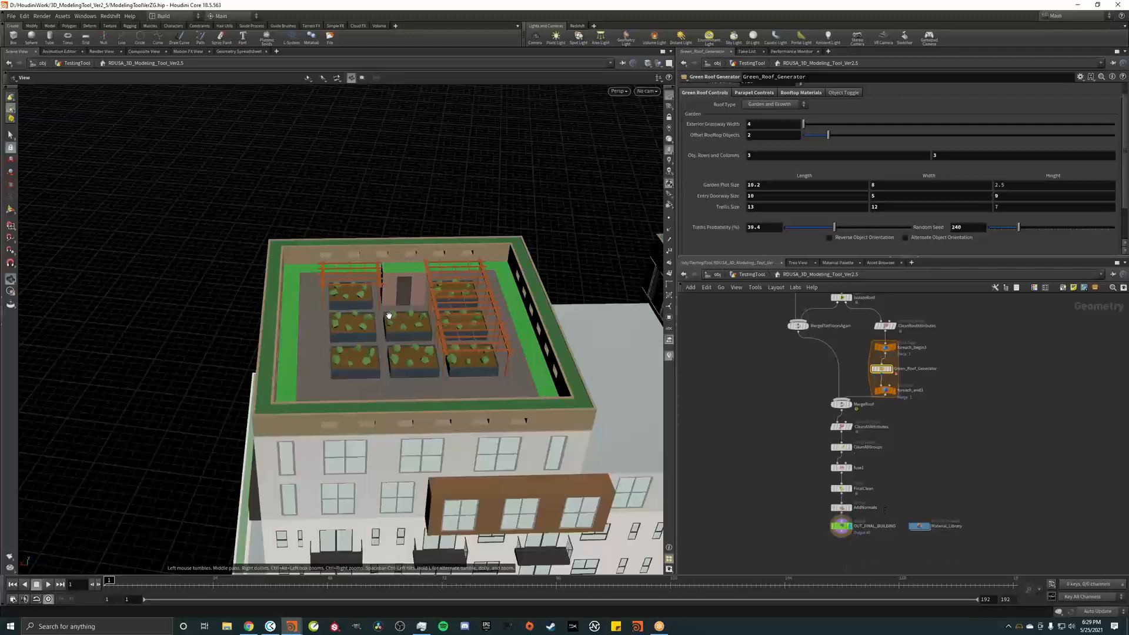
scroll(389, 315, "down", 5)
mouse_move(389, 316)
left_mouse_down()
mouse_move(345, 308)
mouse_move(382, 303)
left_mouse_up()
left_click(769, 106)
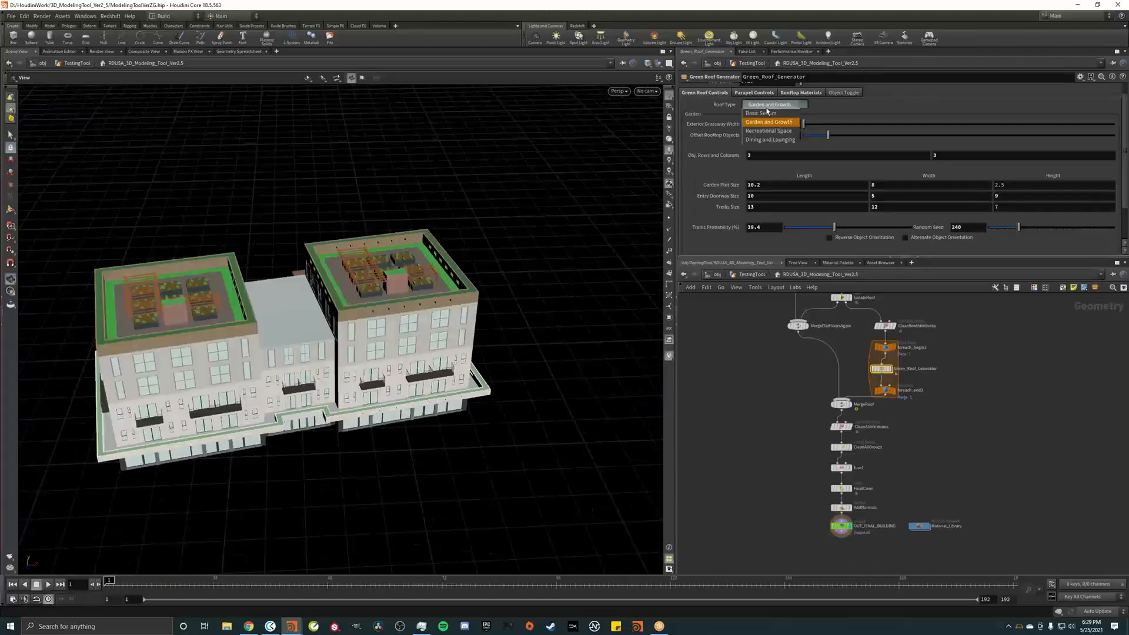
left_click(754, 329)
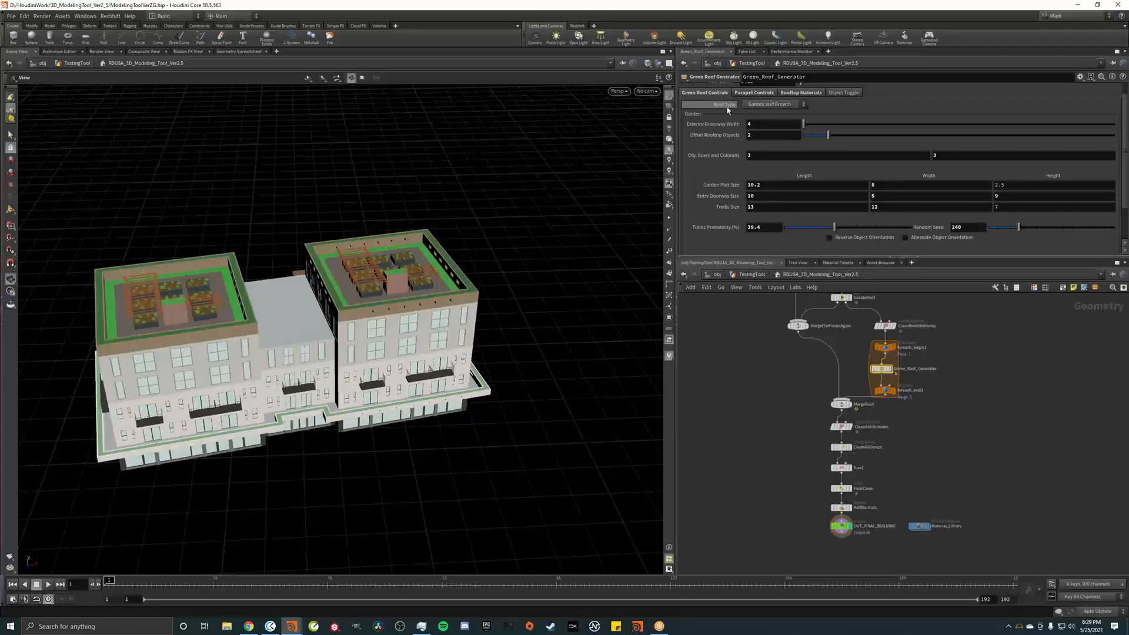
Look over the node chains inside the Green_Roof_Generator network and return to the RDUSA_3D_Modeling_Tool_Ver2.5 network
scroll(857, 413, "up", 3)
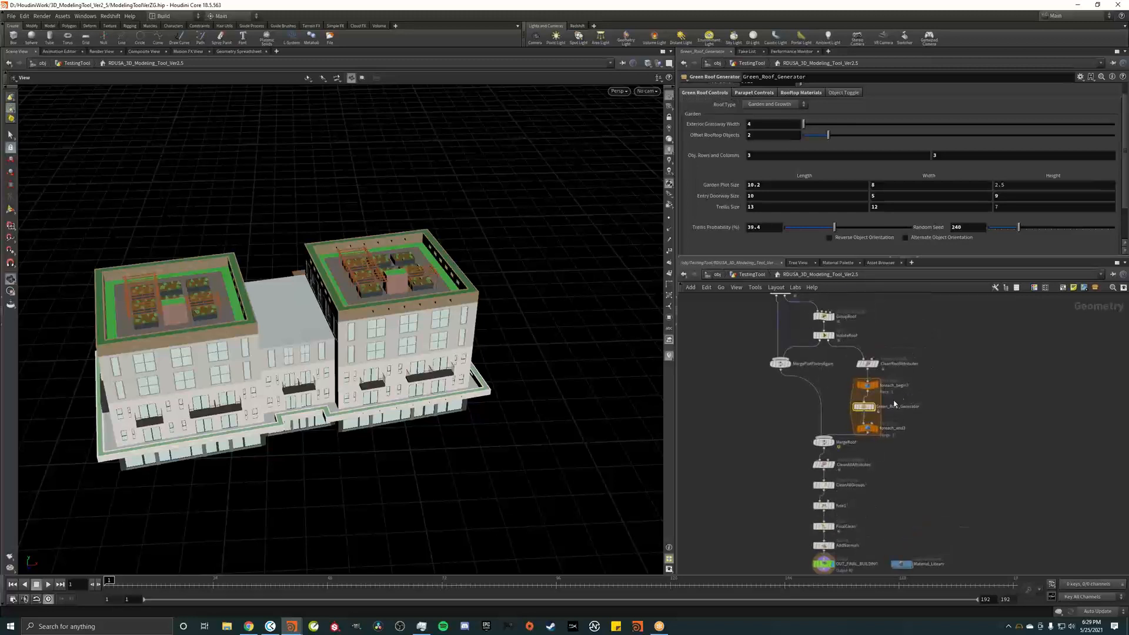
double_click(857, 414)
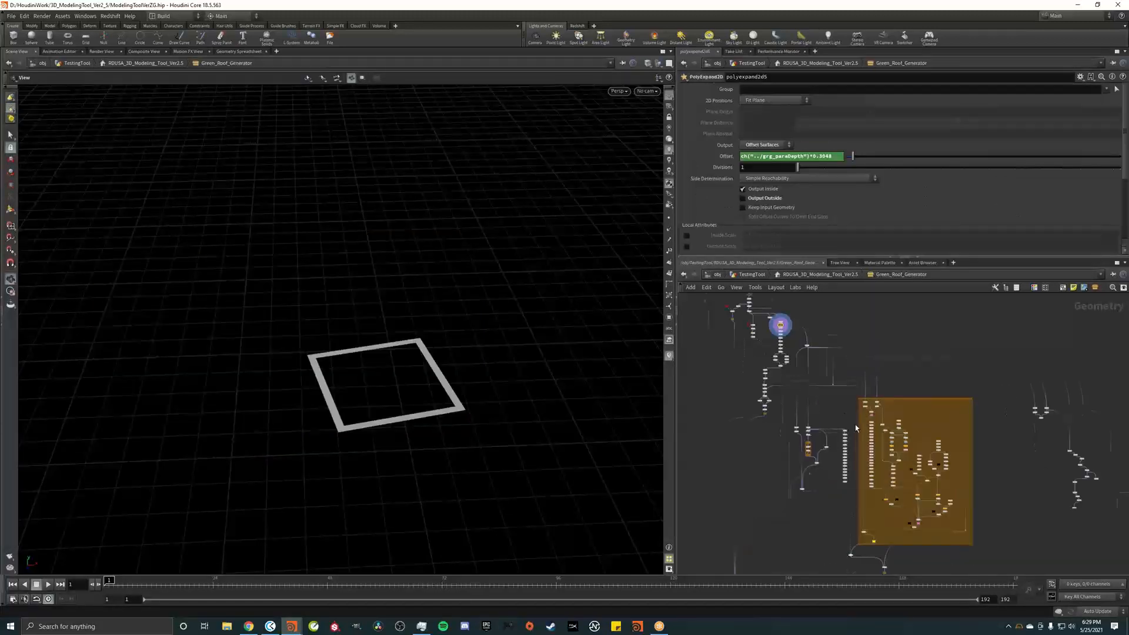
scroll(883, 390, "up", 2)
scroll(834, 401, "down", 5)
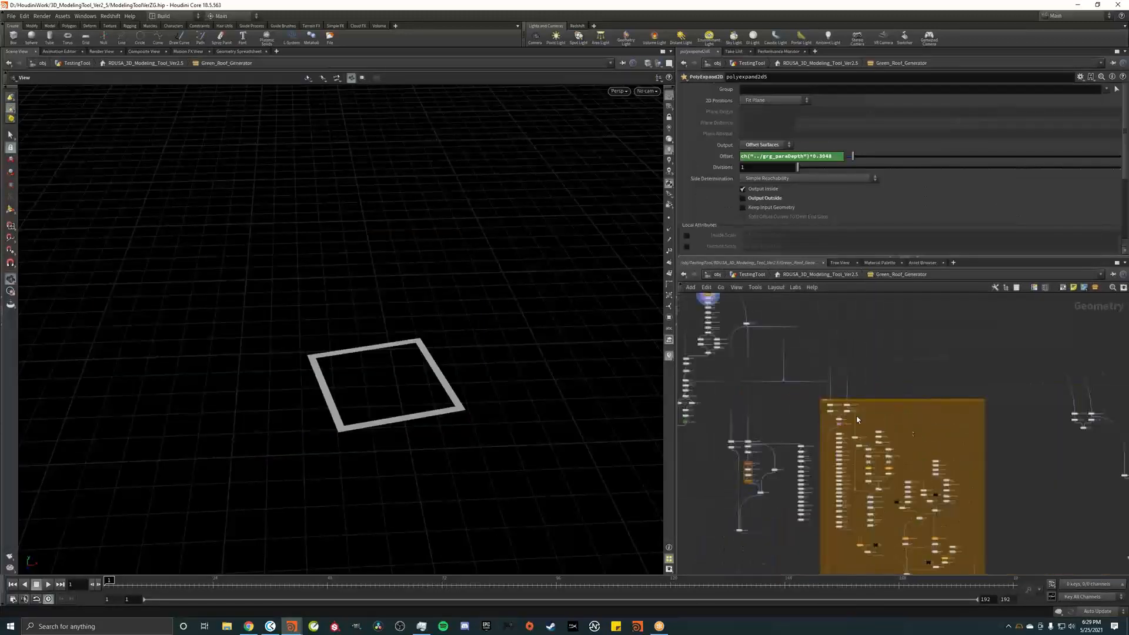
middle_click_drag(895, 371, 881, 338)
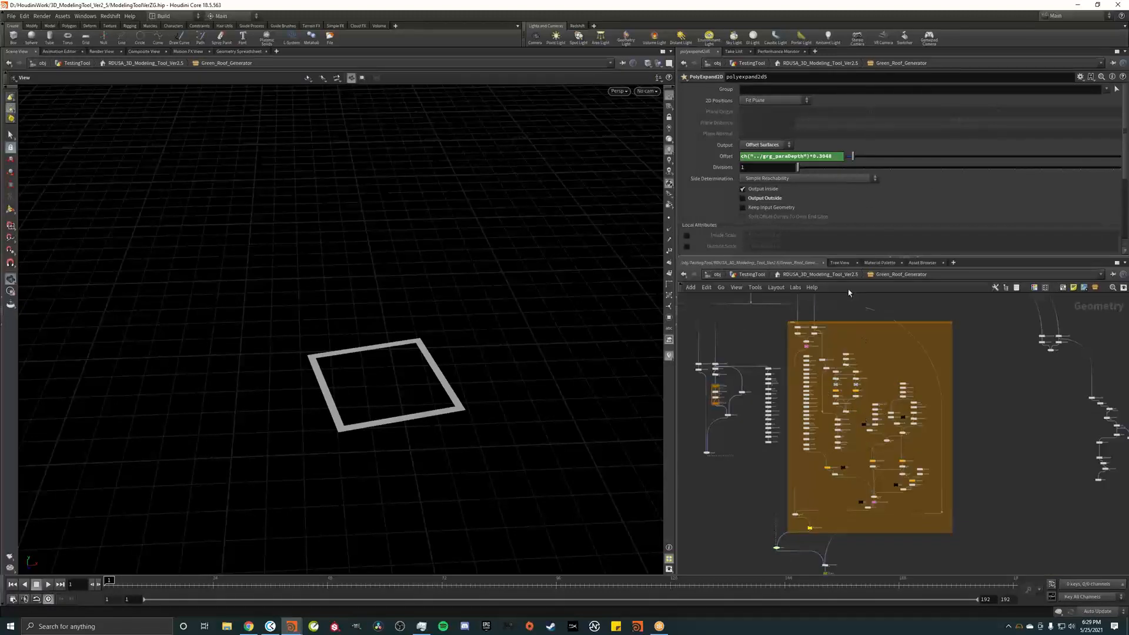
left_click(831, 275)
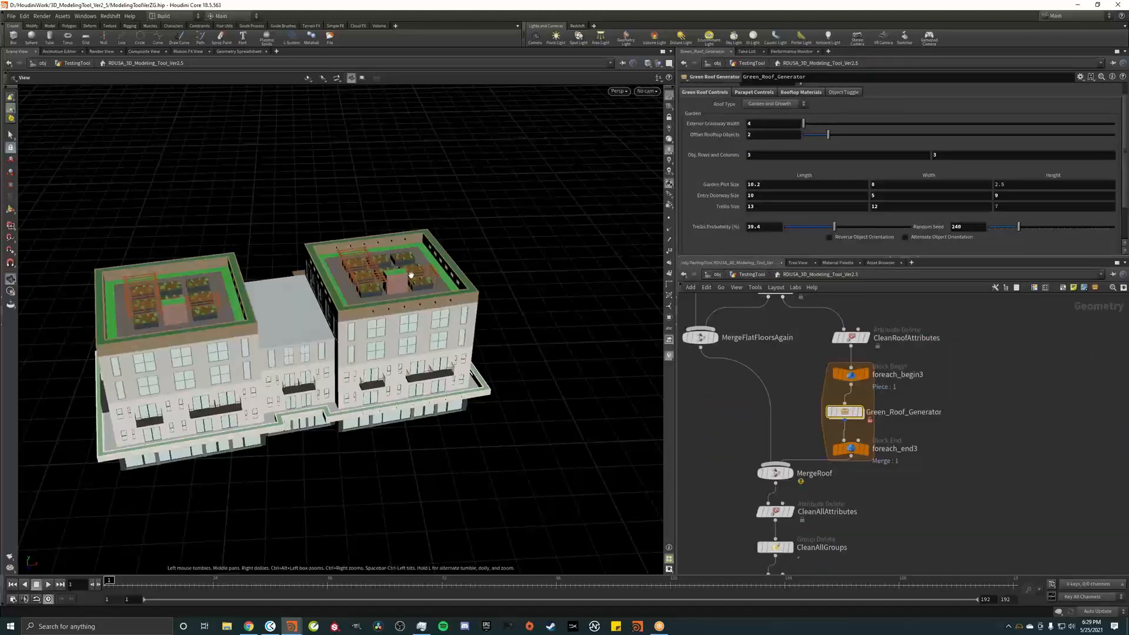
Set the Green_Roof_Generator's Roof Type to Basic Sedum and open its network at the end of the node chains
left_click(781, 104)
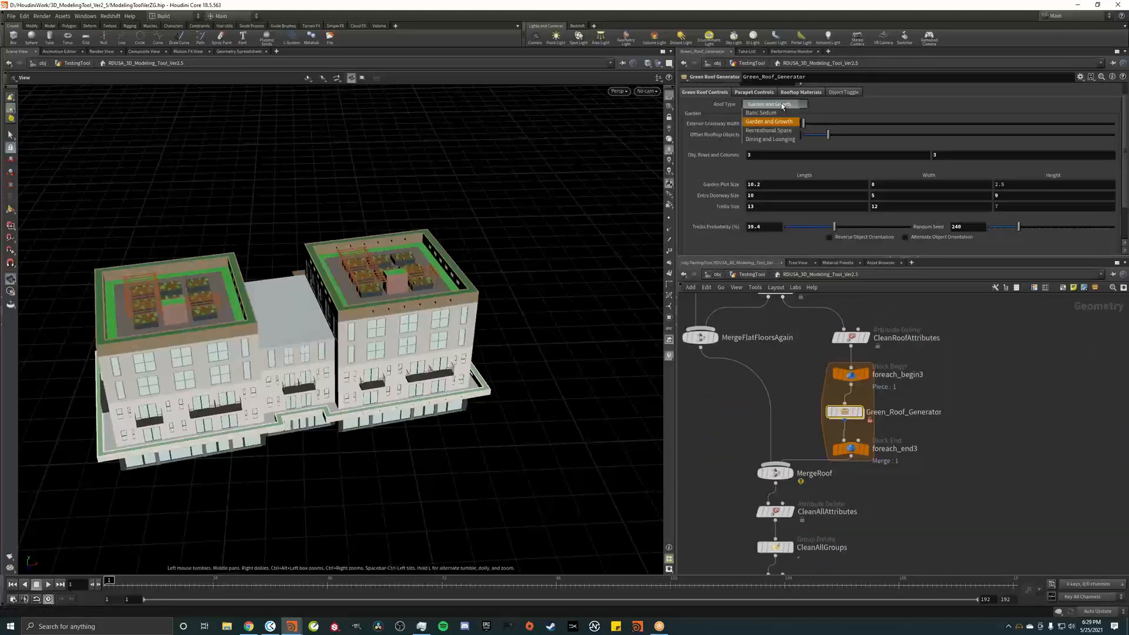
left_click(761, 112)
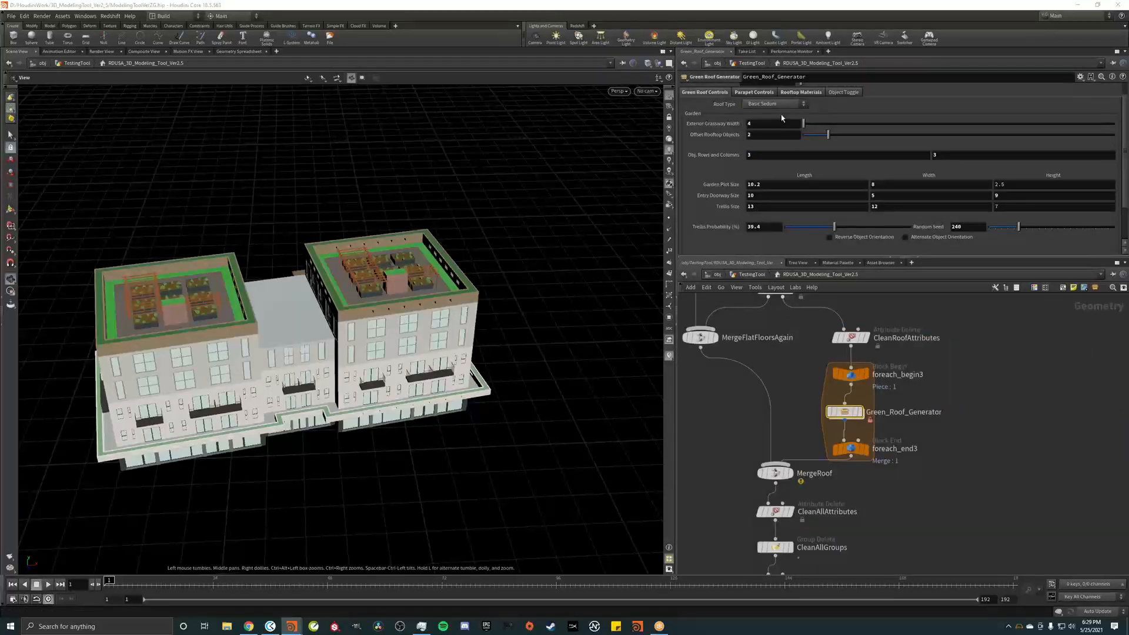
double_click(845, 412)
middle_click_drag(782, 453, 810, 428)
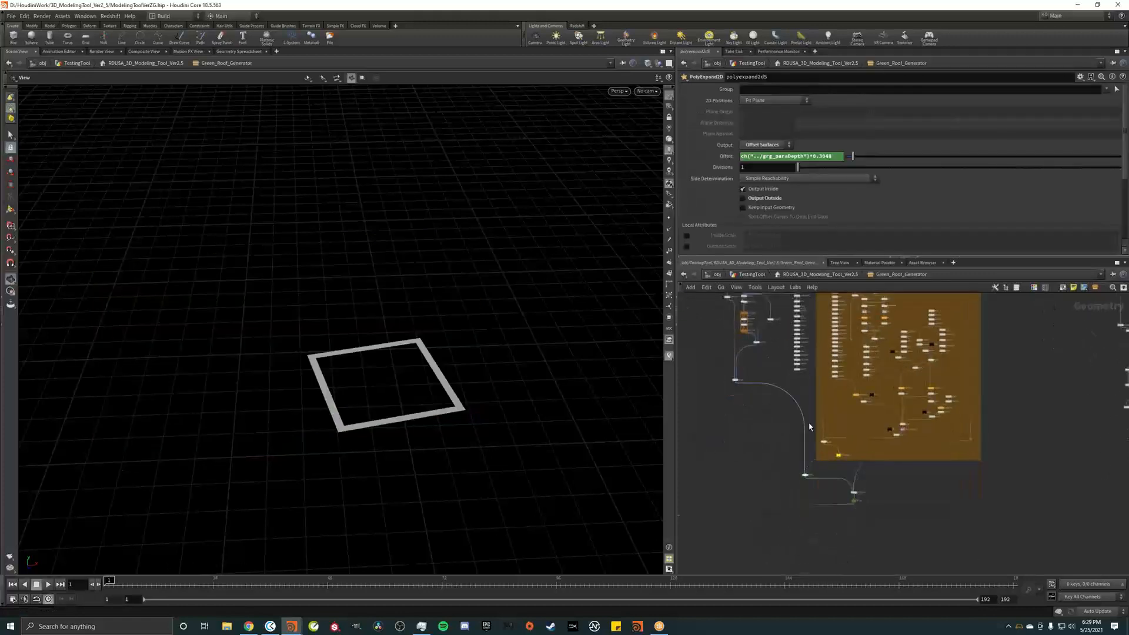
Examine the selected node chain beside the orange network box in Green_Roof_Generator and return to the RDUSA_3D_Modeling_Tool_Ver2.5 network
scroll(823, 465, "up", 4)
scroll(796, 460, "down", 4)
middle_click_drag(747, 385, 828, 470)
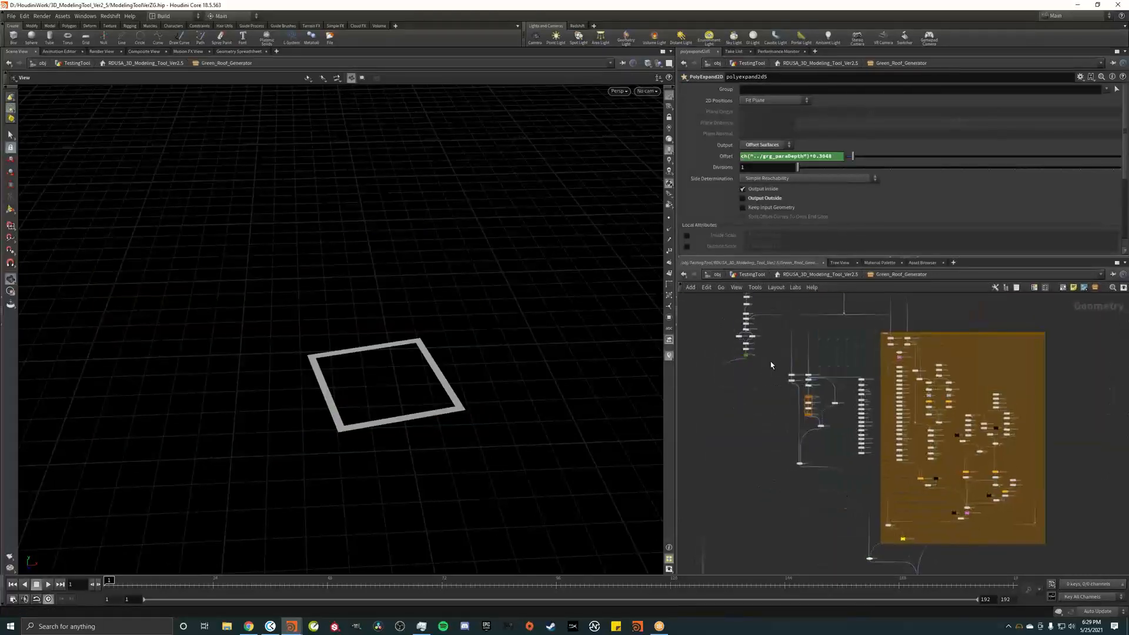
left_click_drag(772, 366, 846, 497)
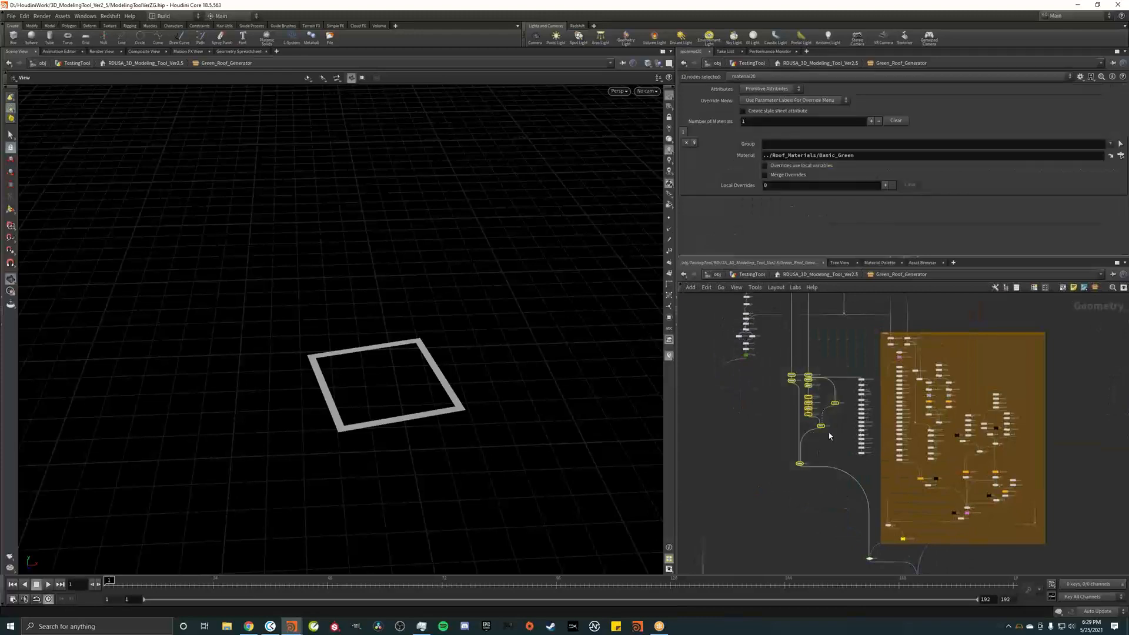
left_click(847, 275)
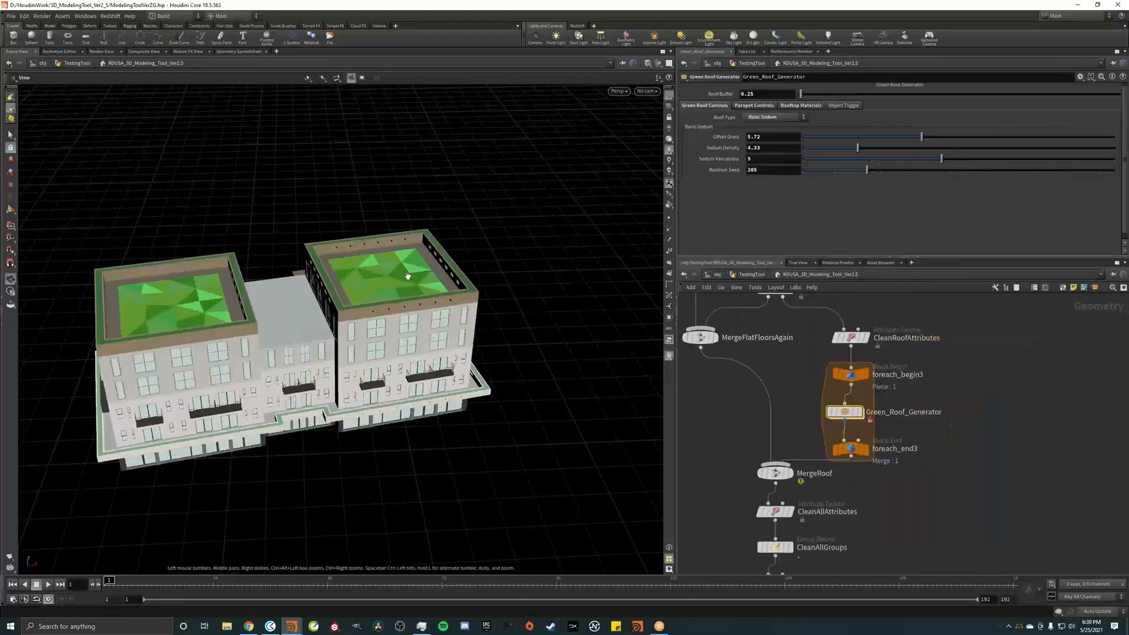
View the building's two sedum roofs from above and check the roof types offered by the Green_Roof_Generator
left_click_drag(408, 275, 370, 319)
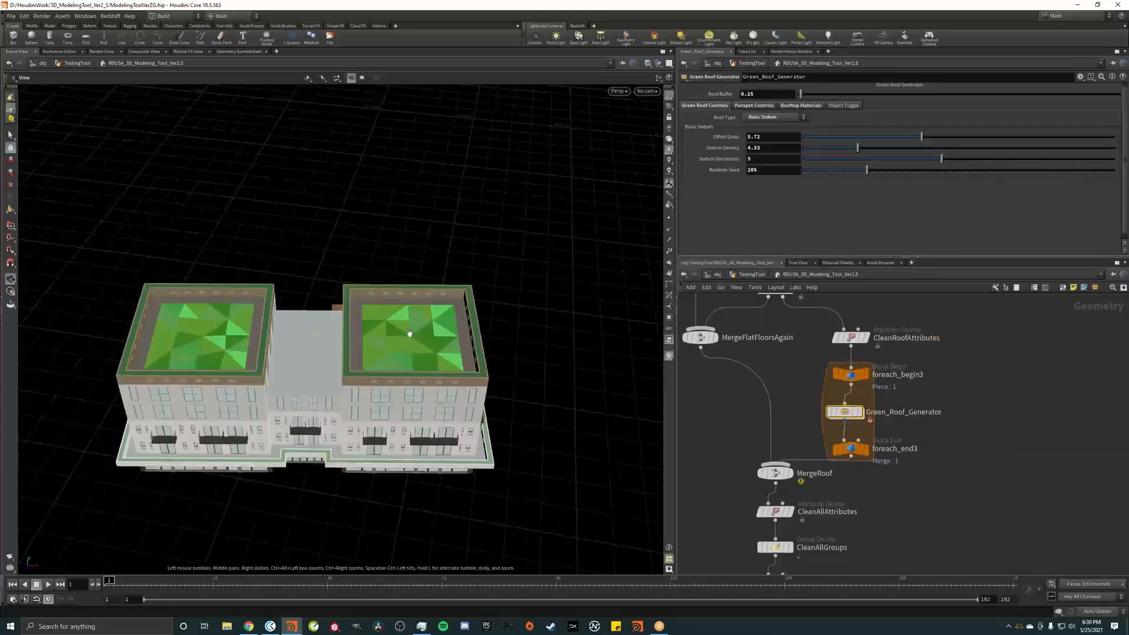
left_click_drag(845, 417, 852, 417)
left_click(775, 117)
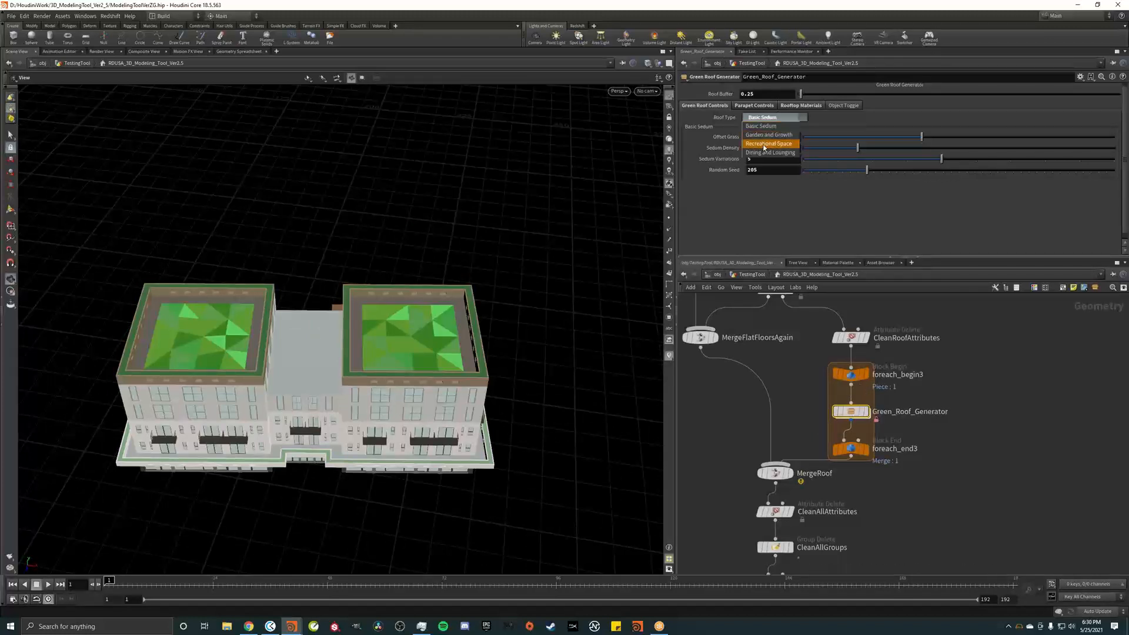
left_click(753, 204)
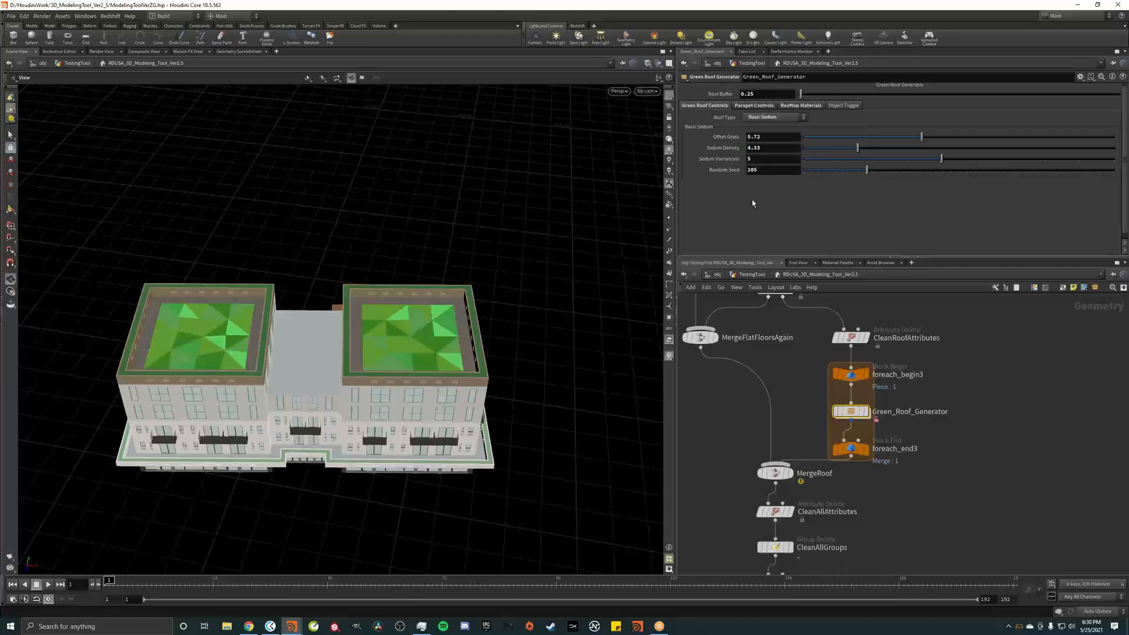
Display the foreach_end3 roofs alone, return the display to OUT_FINAL_BUILDING and view the whole building from several sides
left_click(868, 414)
left_click(868, 450)
middle_click_drag(892, 505, 905, 390)
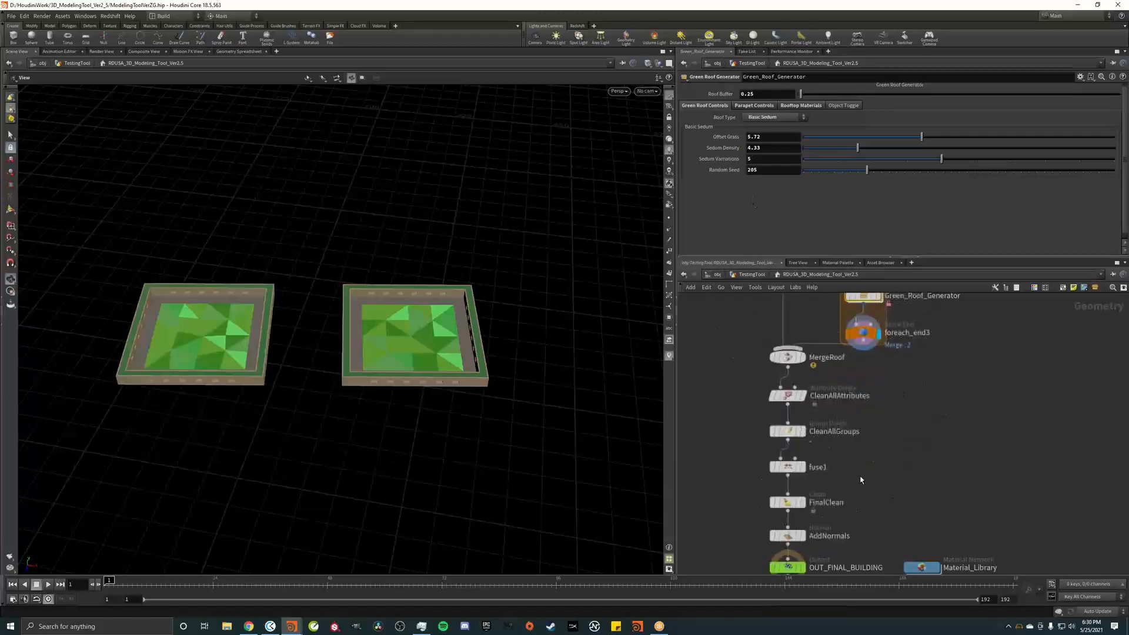
middle_click_drag(861, 480, 866, 377)
left_click(813, 446)
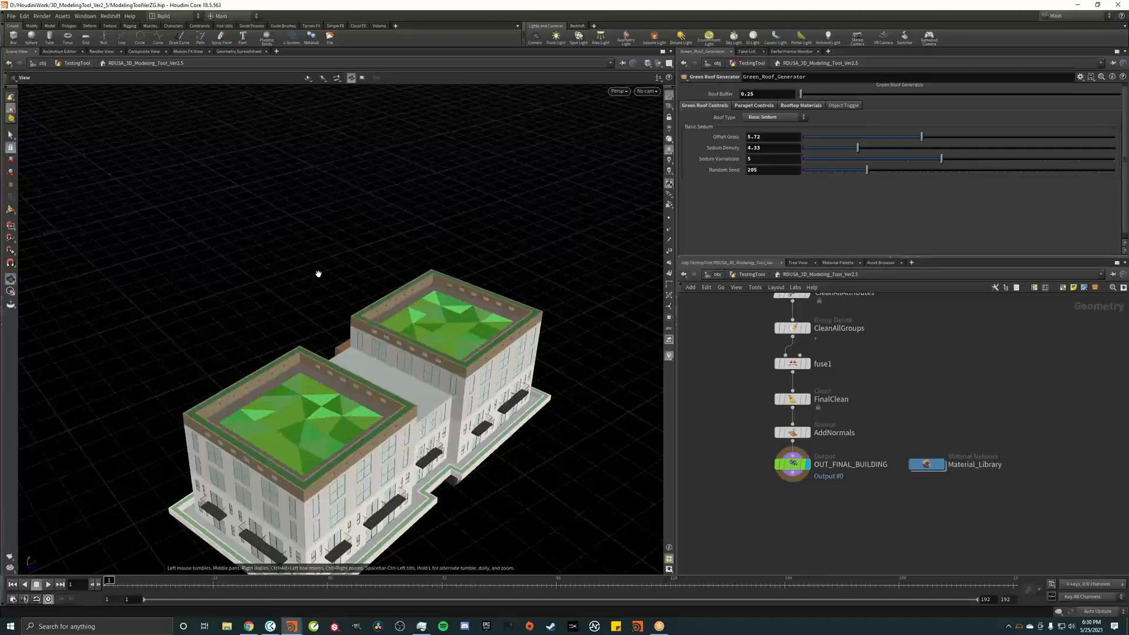
left_click_drag(318, 274, 398, 276)
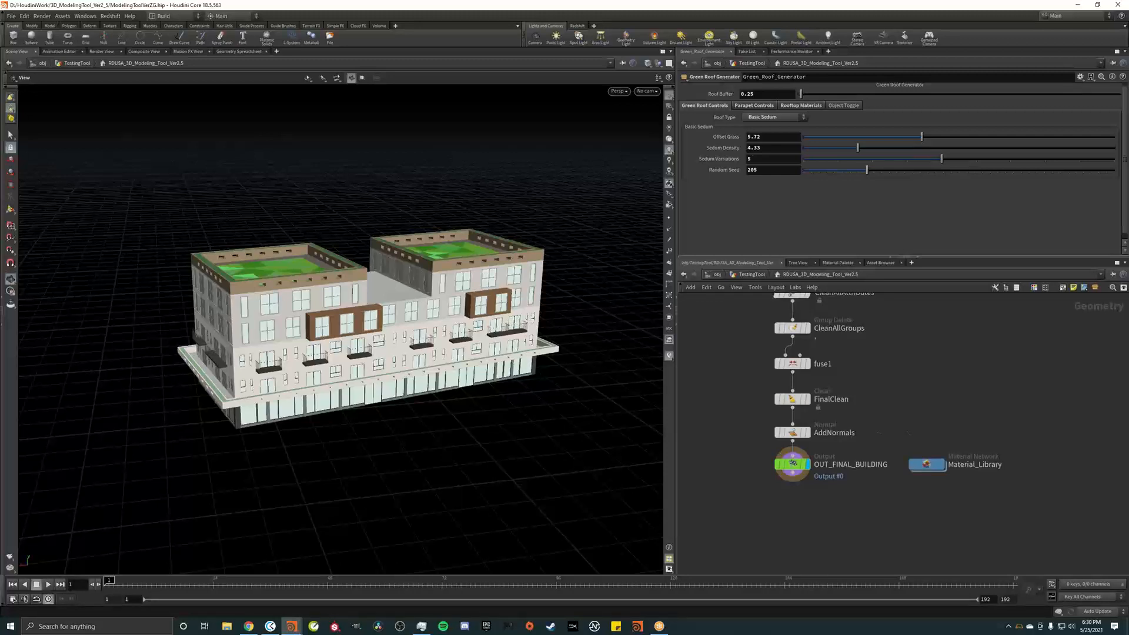
mouse_move(1128, 167)
left_mouse_down()
mouse_move(857, 183)
mouse_move(981, 191)
mouse_move(755, 182)
mouse_move(1128, 188)
left_mouse_up()
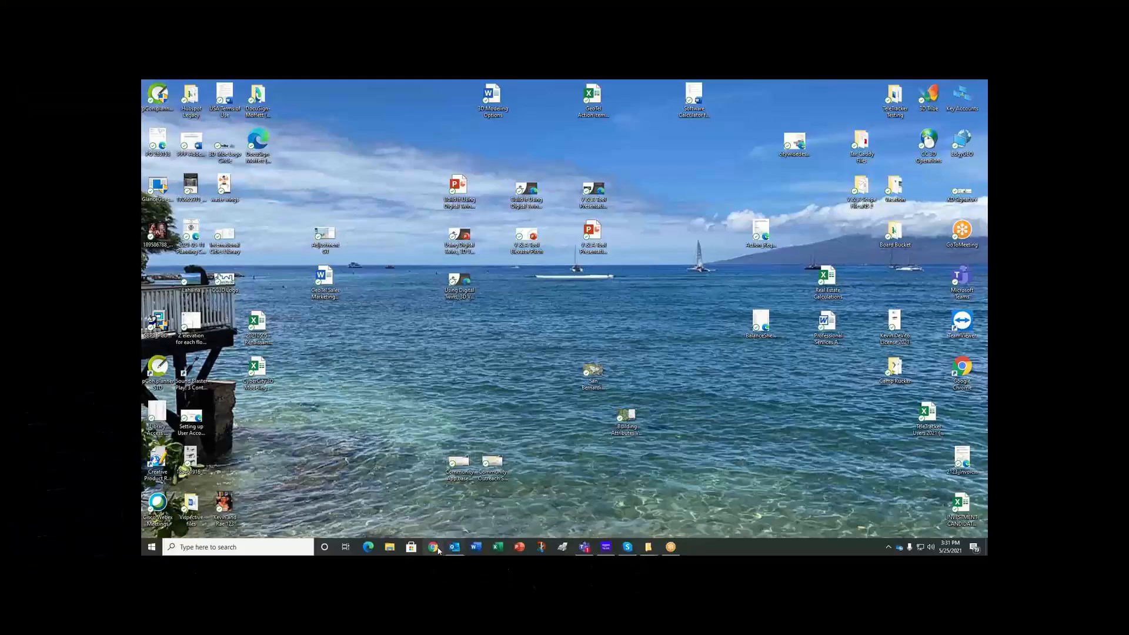
Switch to Chrome and open the Digital Navigator San Bernardino presentation in a new tab
left_click(435, 548)
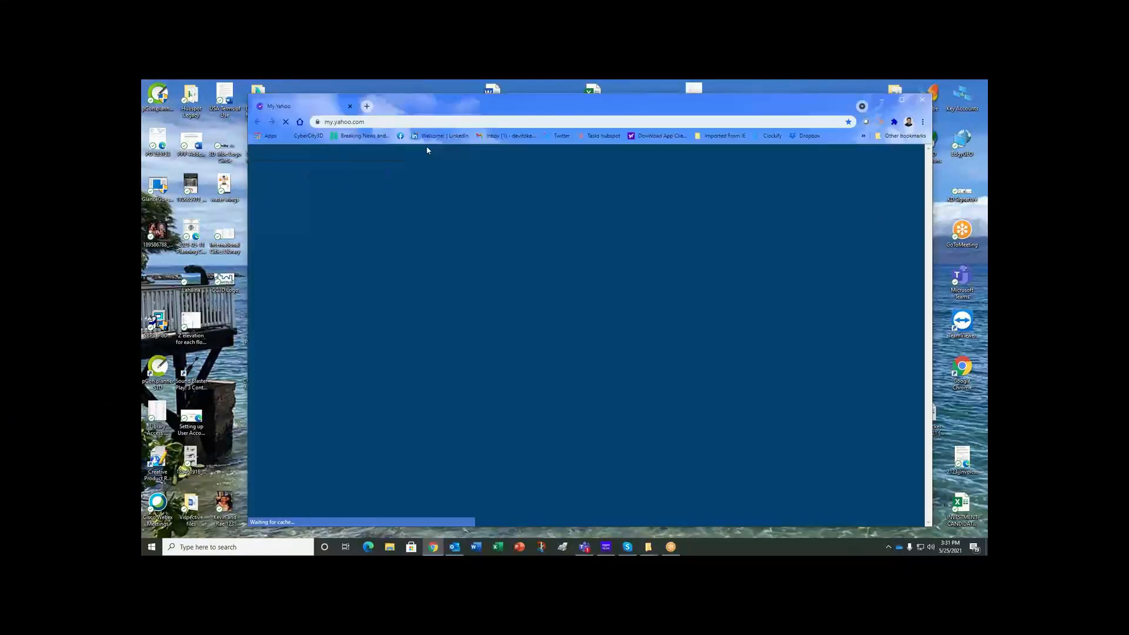
left_click(366, 106)
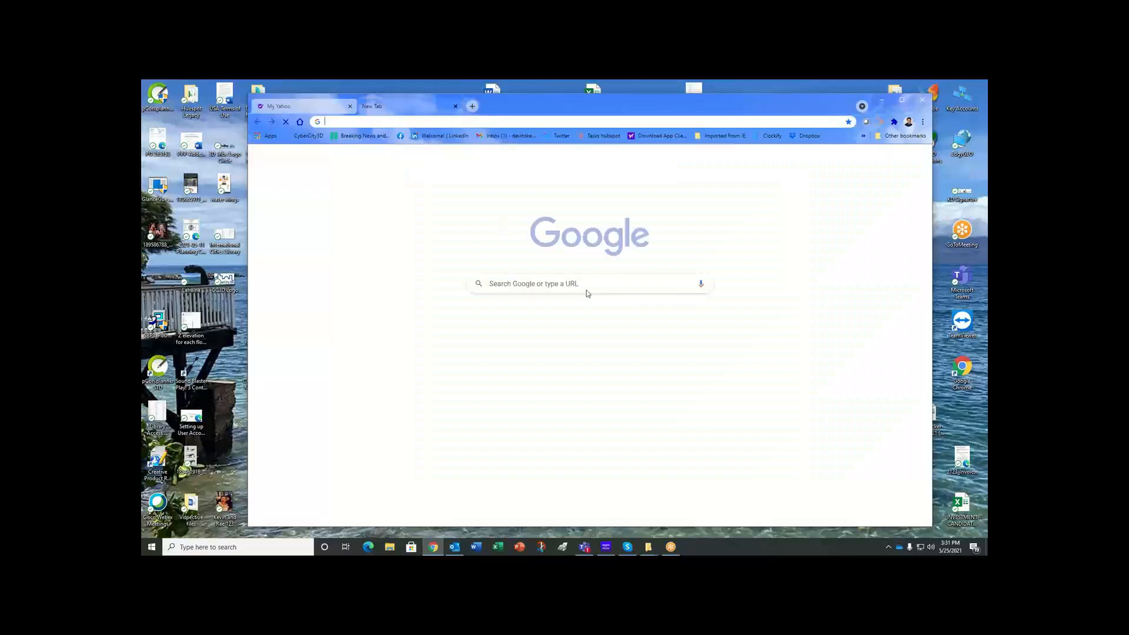
left_click(688, 371)
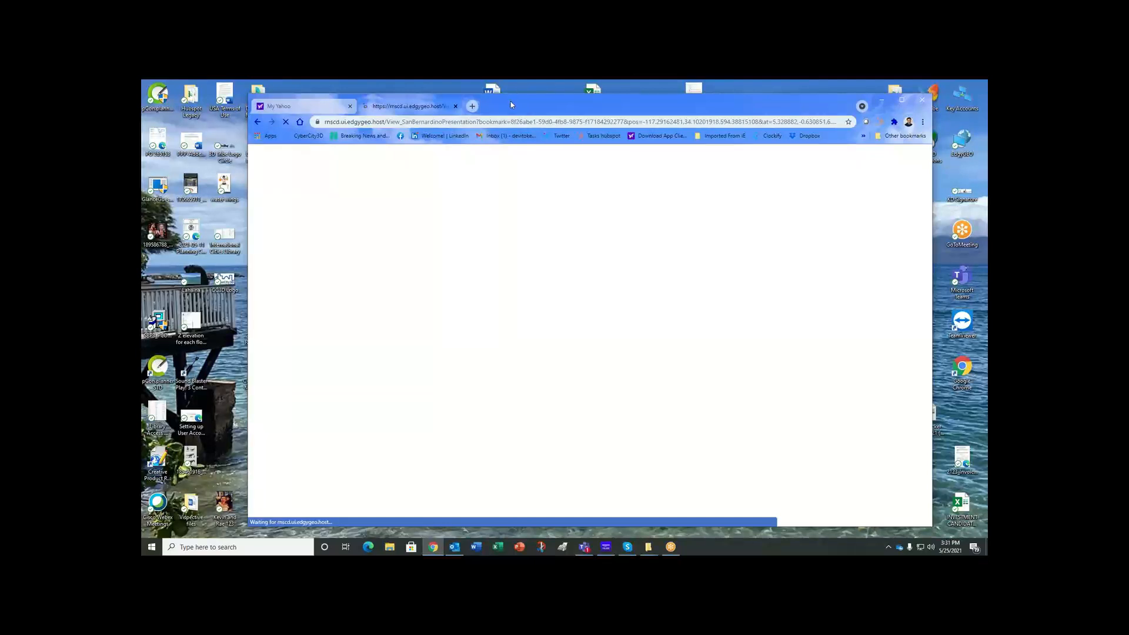
left_click_drag(511, 103, 472, 103)
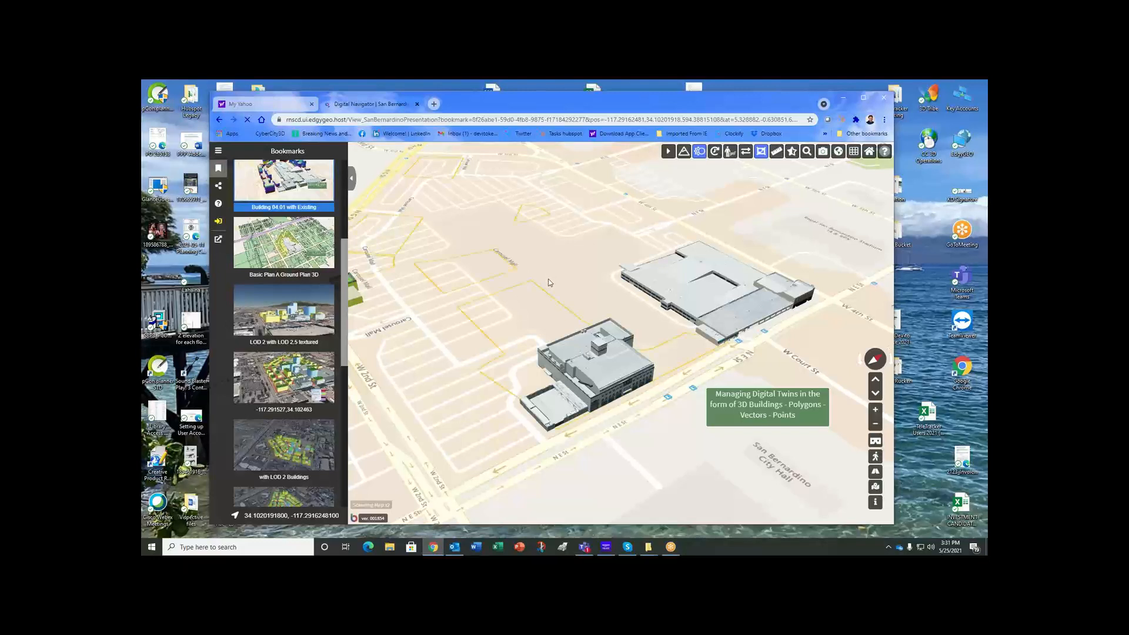
View the proposed green-roofed buildings around the existing mall and move in on those near W 2nd St
left_click_drag(549, 278, 576, 315)
middle_click_drag(576, 315, 580, 304)
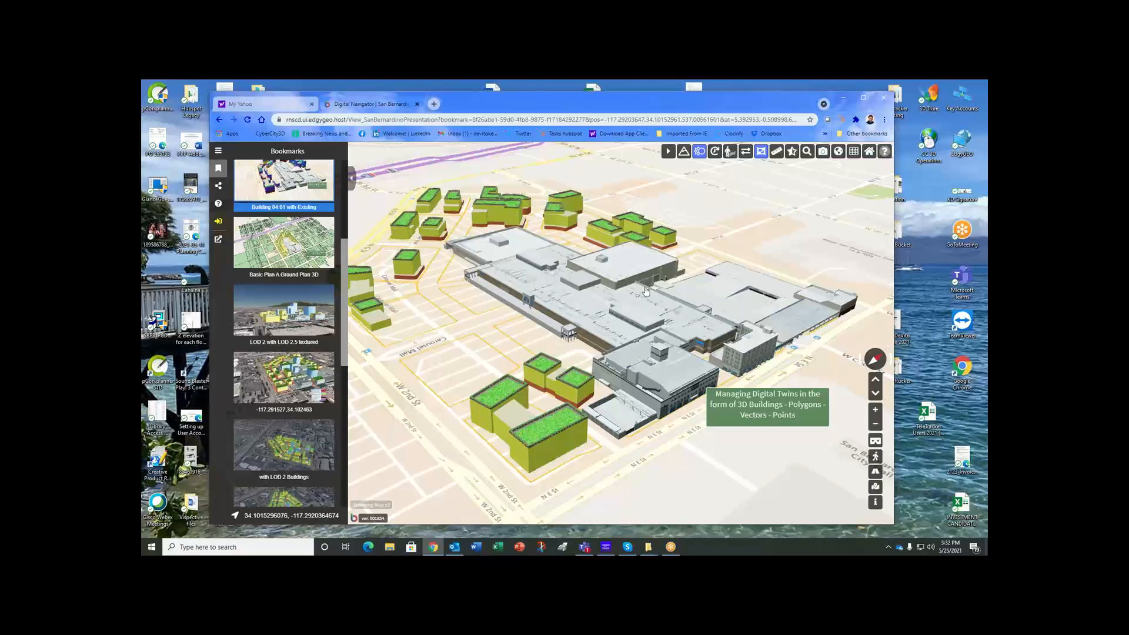
left_click_drag(645, 292, 691, 315)
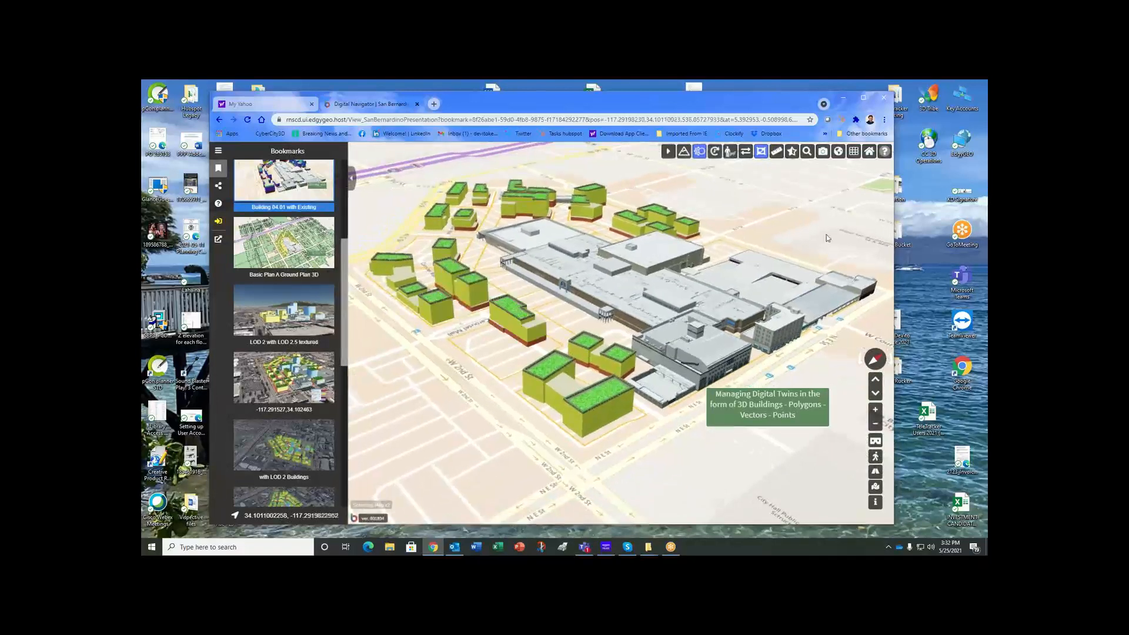
right_click_drag(585, 449, 590, 454)
scroll(590, 454, "up", 5)
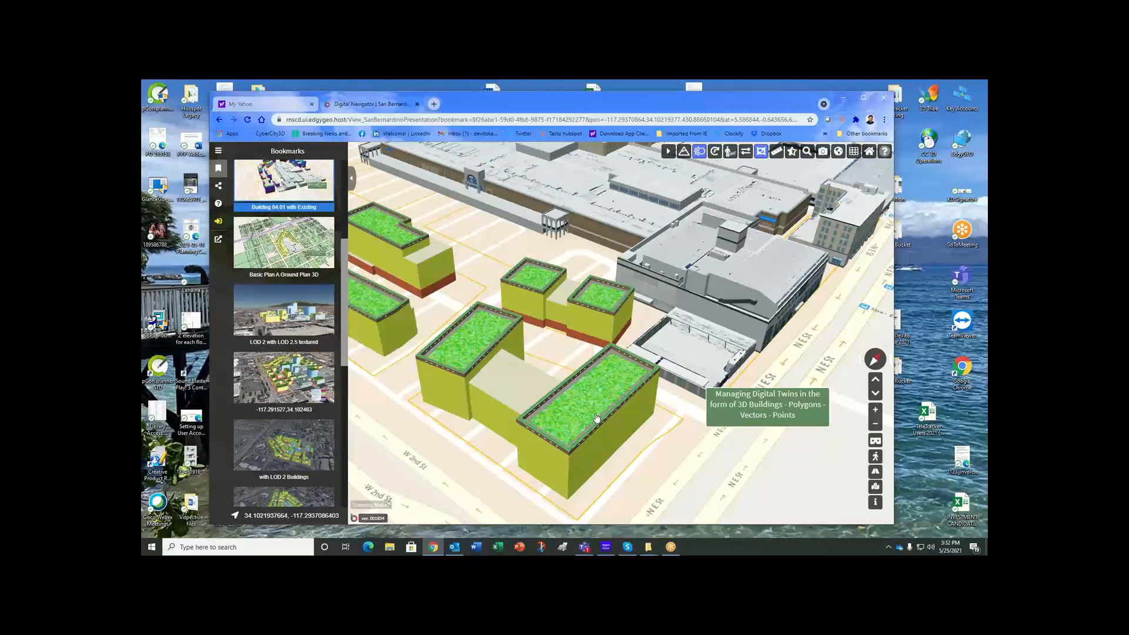
Open the details of Building 04.01, inspect its summary and GLB 3D model LODs, and close the details
left_click(483, 341)
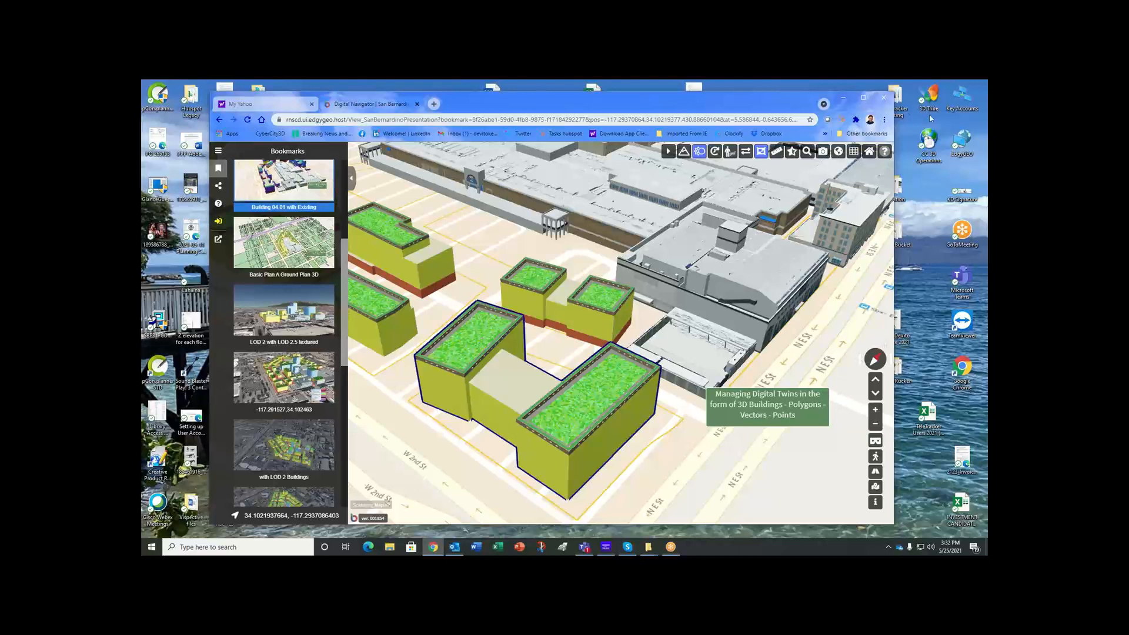
left_click(946, 107)
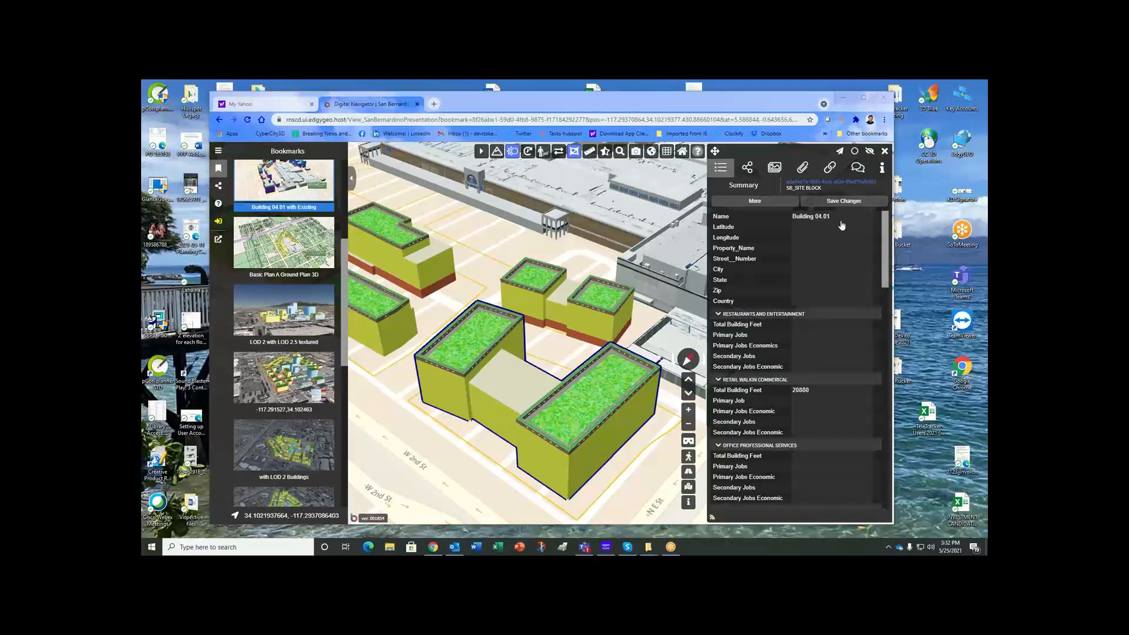
left_click(882, 168)
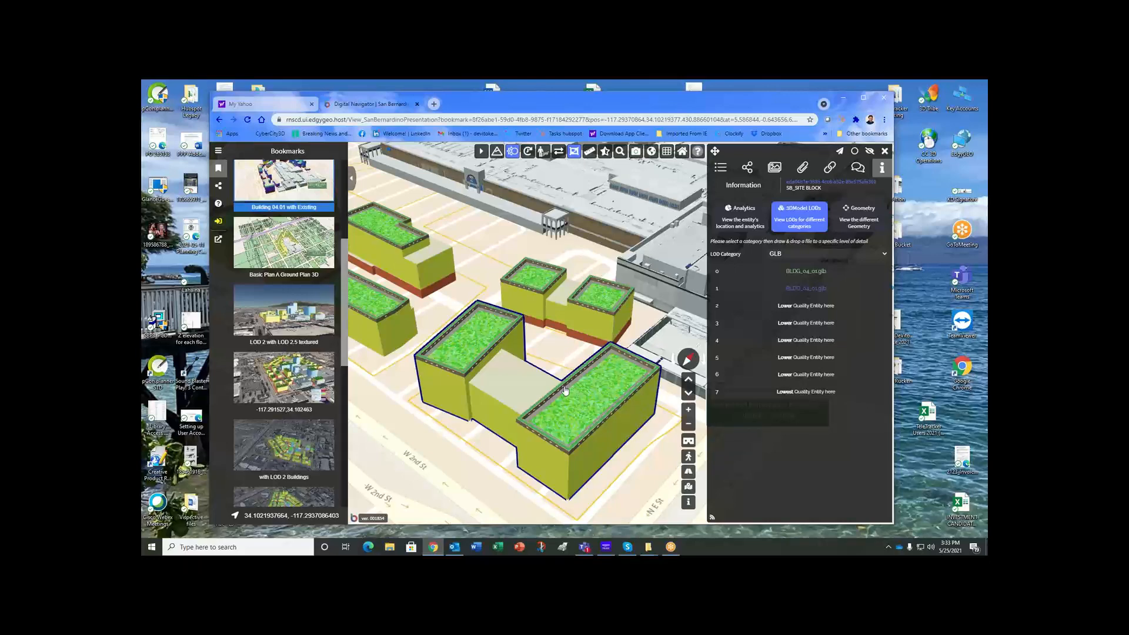
middle_click_drag(568, 388, 567, 376)
scroll(568, 376, "up", 5)
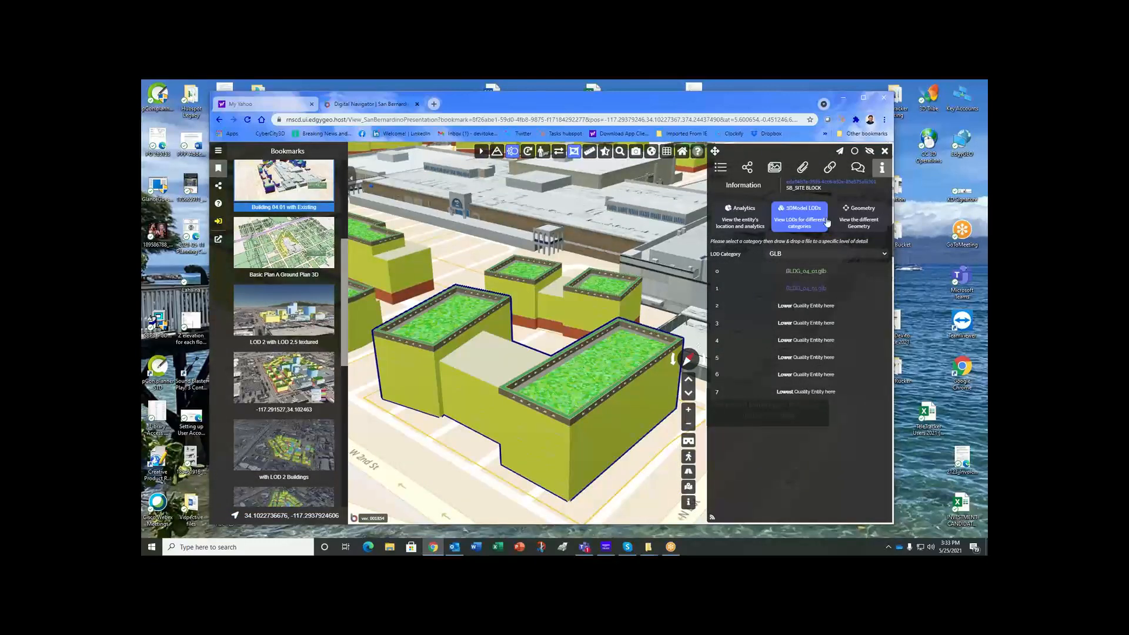
left_click(885, 151)
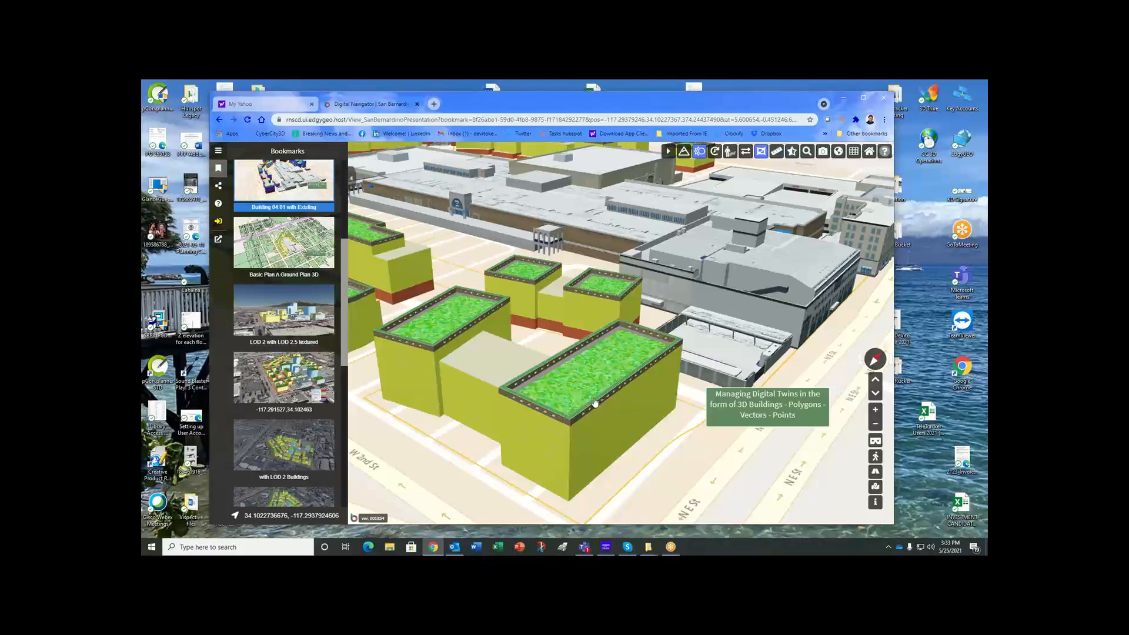
Examine Building 04.01's floor lines and green roof up close and bring up its summary attributes
middle_click_drag(595, 402, 602, 401)
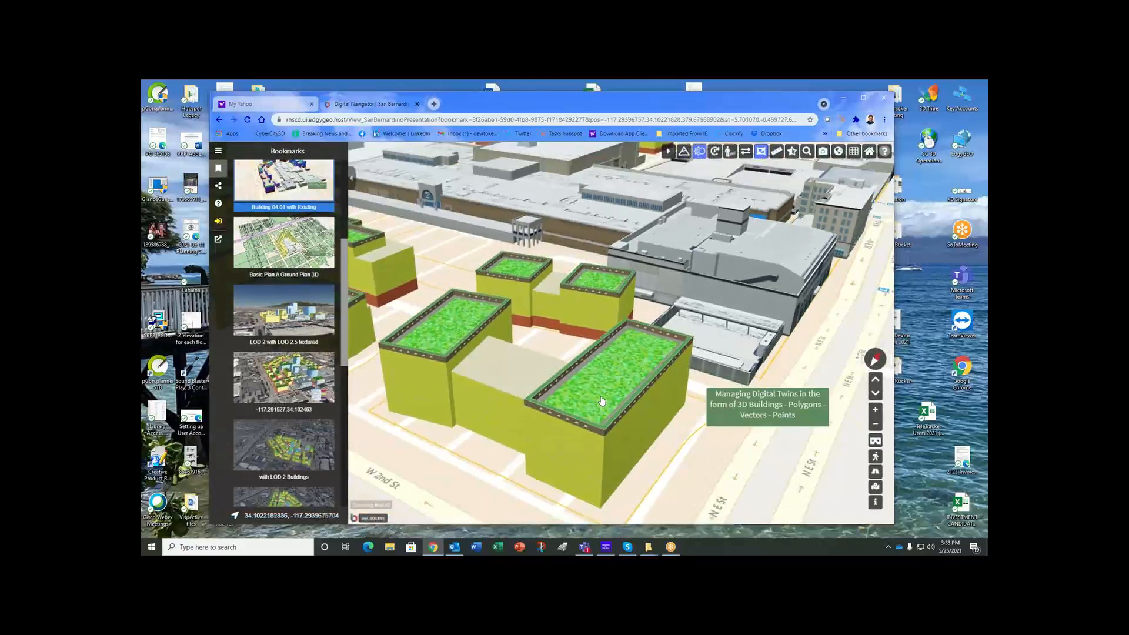
middle_click_drag(593, 449, 608, 375)
scroll(585, 448, "up", 5)
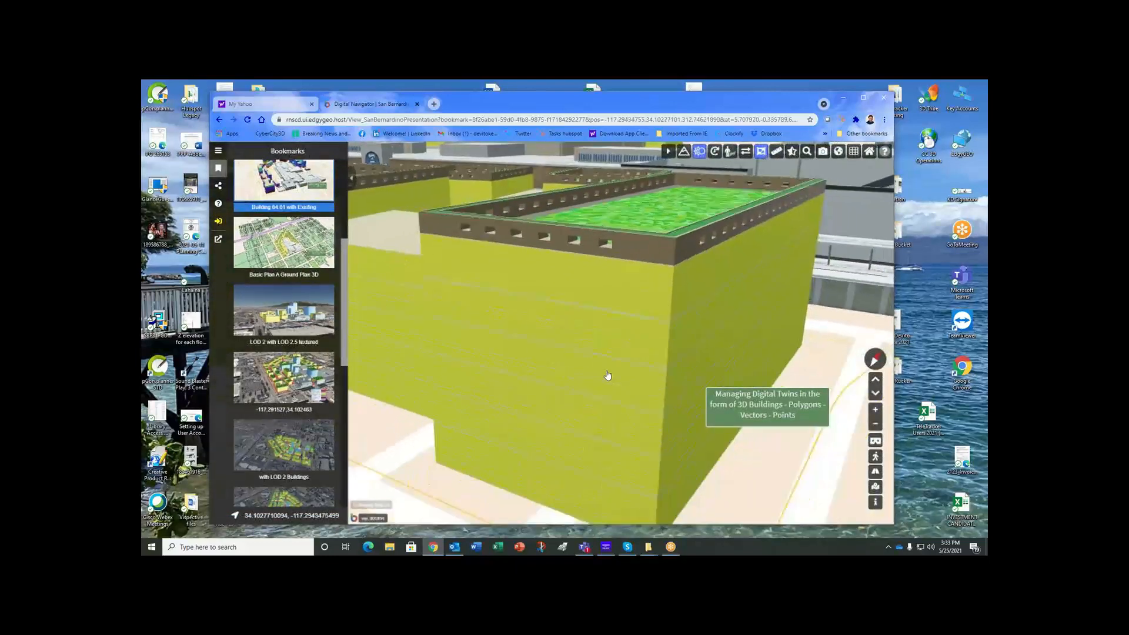
scroll(606, 364, "down", 2)
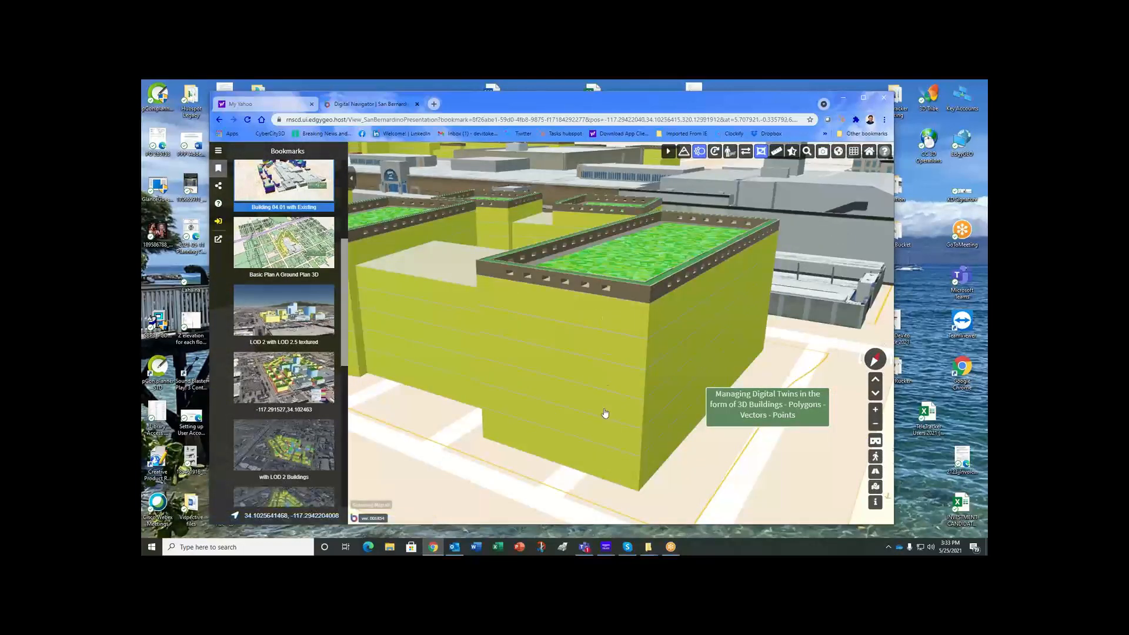
left_click(596, 470)
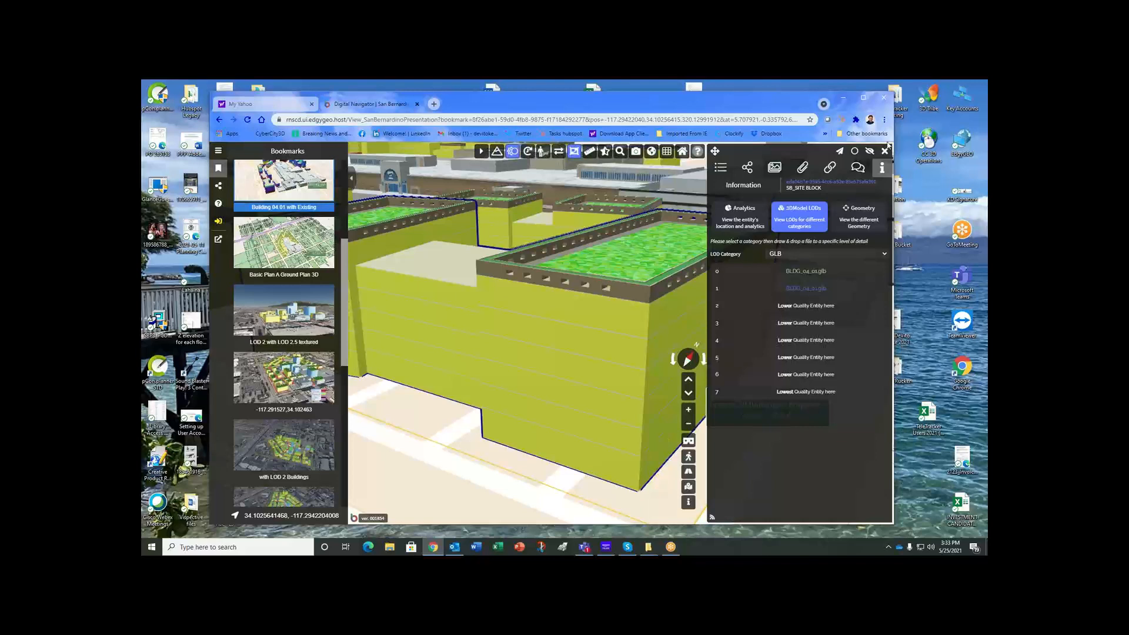
left_click(721, 169)
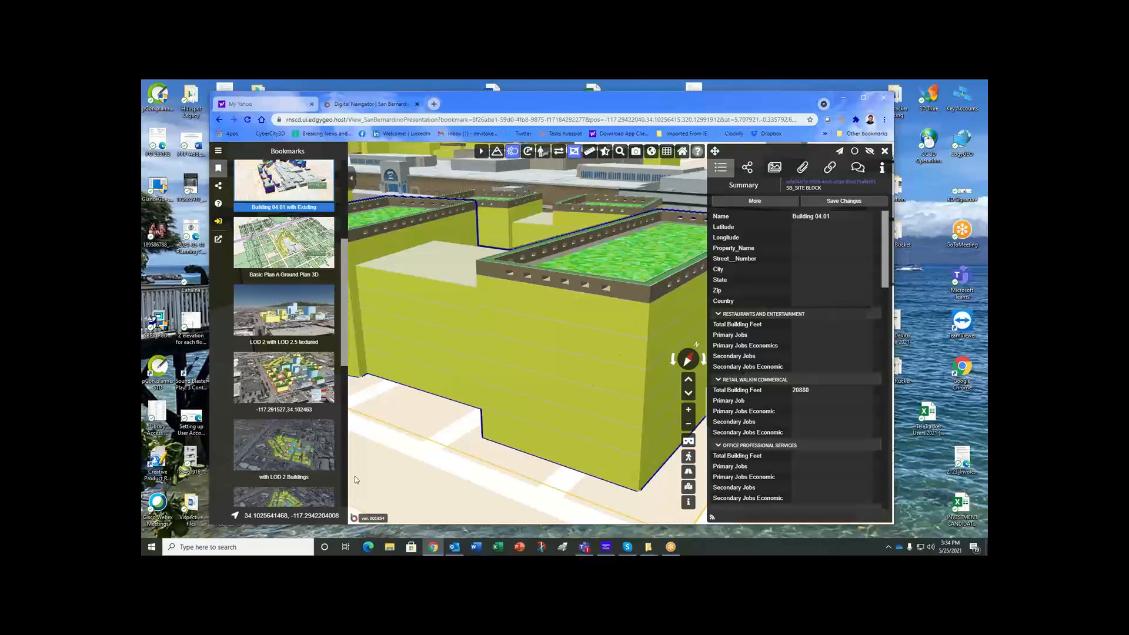
Switch to Excel, open the 2021_04_27 Initial Building Heights workbook and select the row for parcel 04.01
left_click(498, 547)
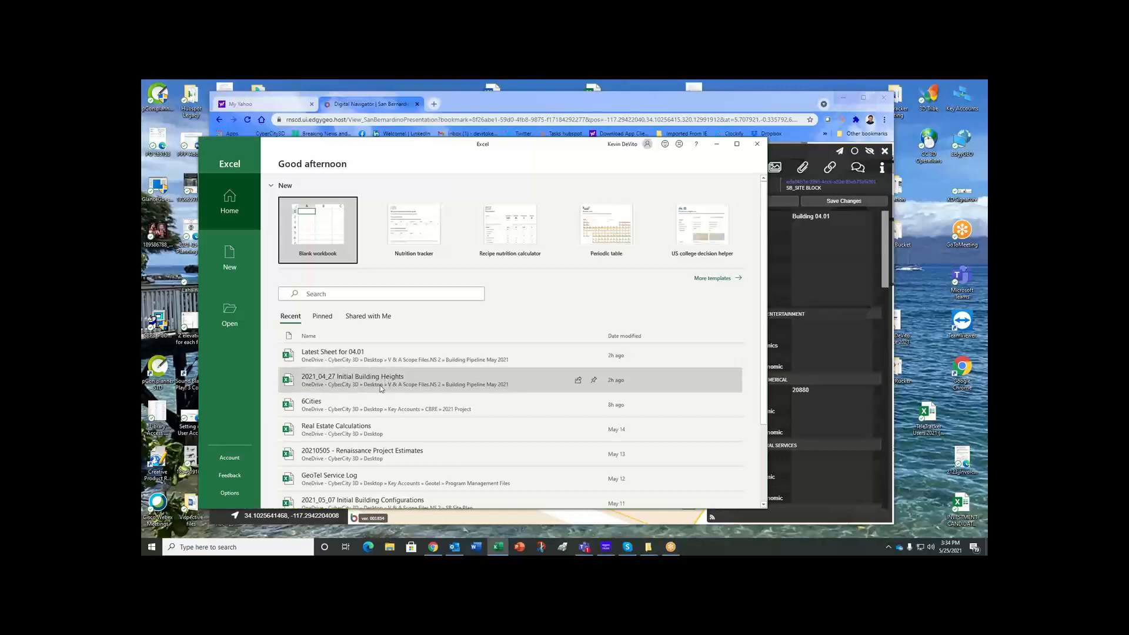
left_click(372, 382)
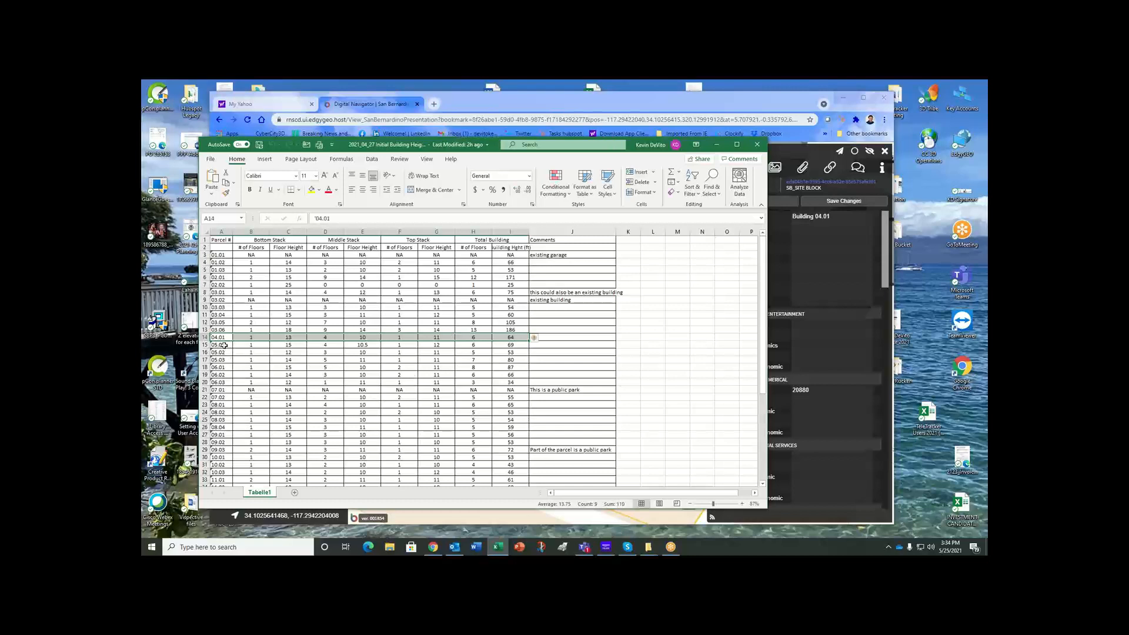
left_click_drag(219, 337, 547, 337)
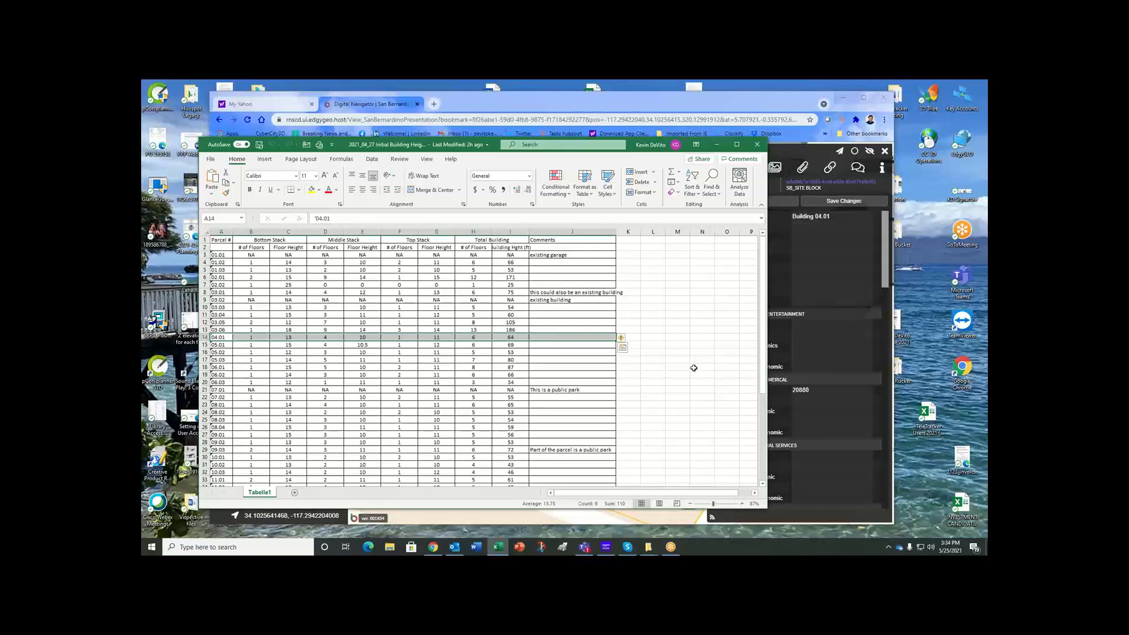
Review parcel 04.01's floor counts and floor heights for the bottom, middle and top stacks and the total building
left_click(288, 337)
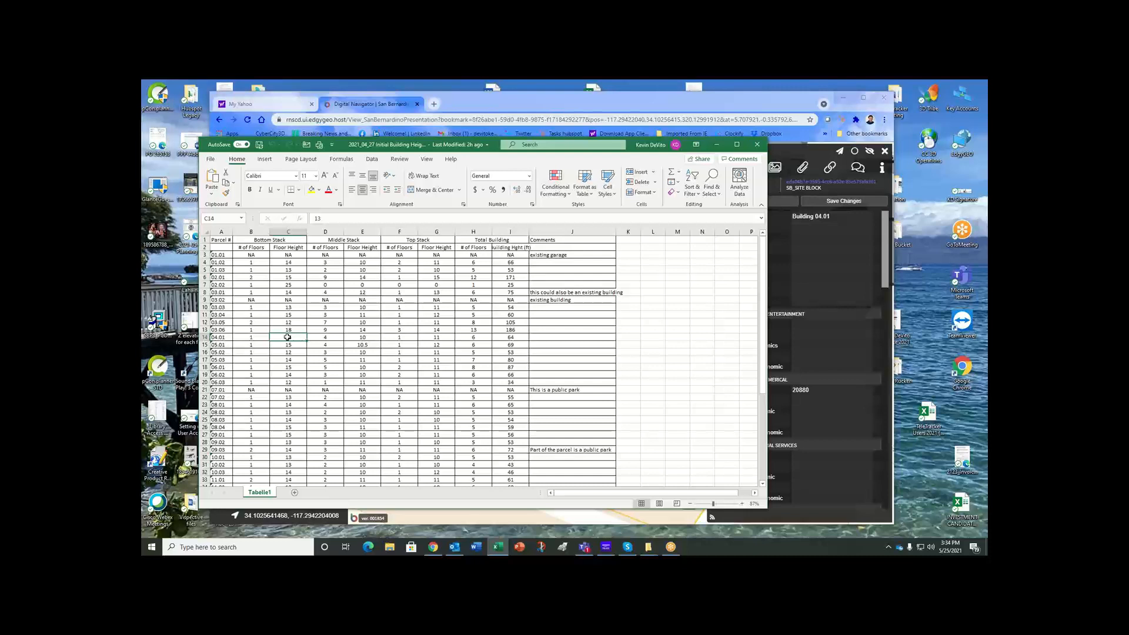
left_click(328, 337)
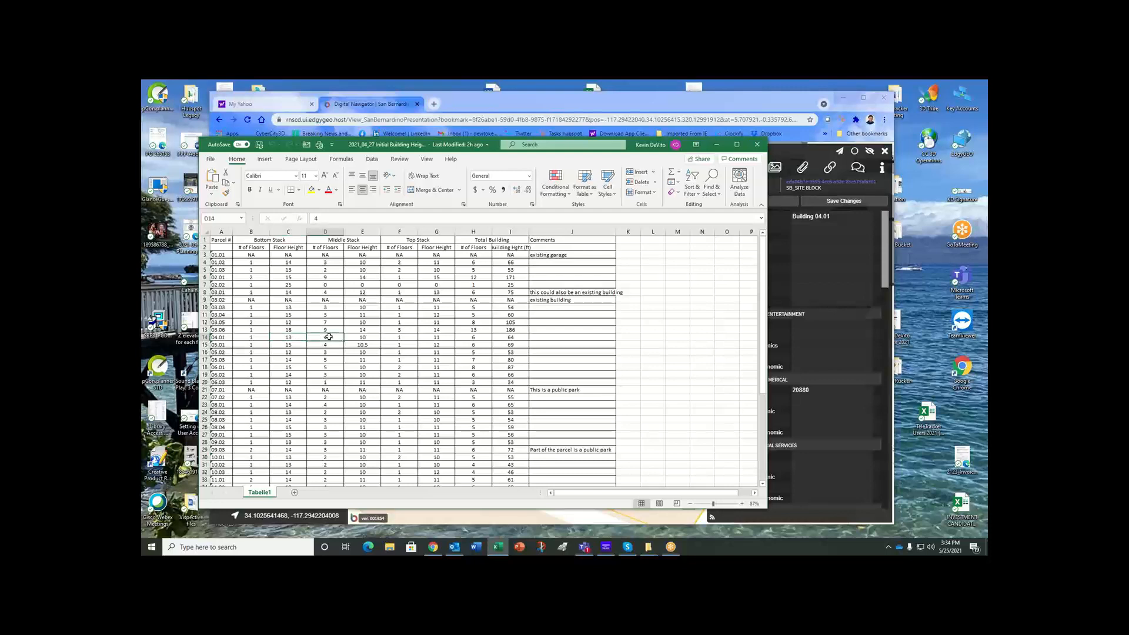
left_click(246, 339)
left_click(328, 338)
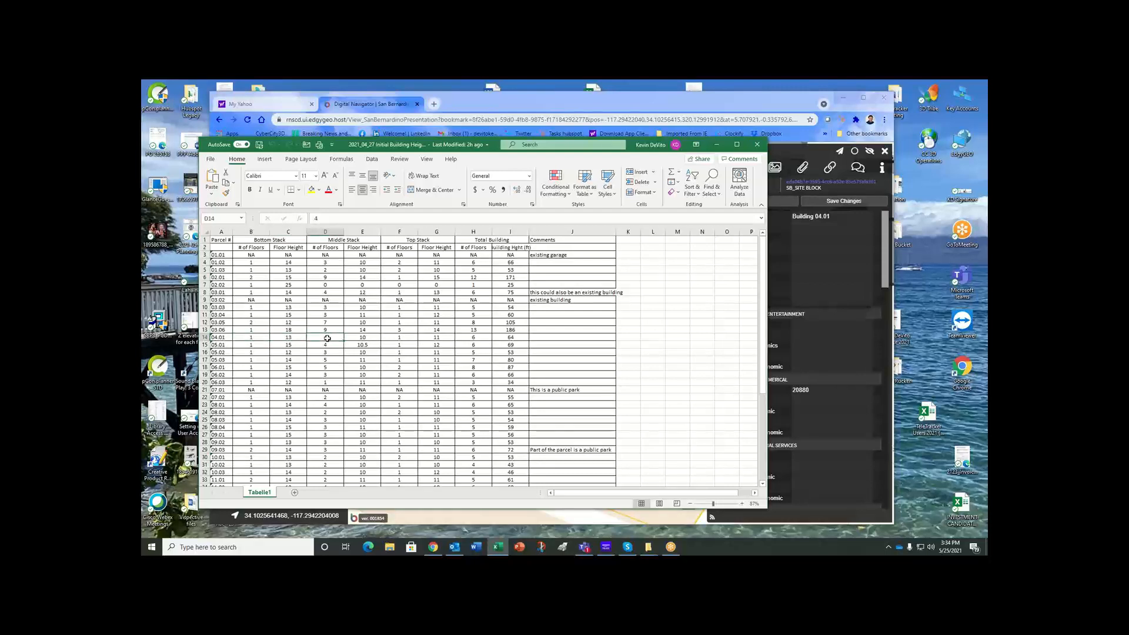
left_click(406, 337)
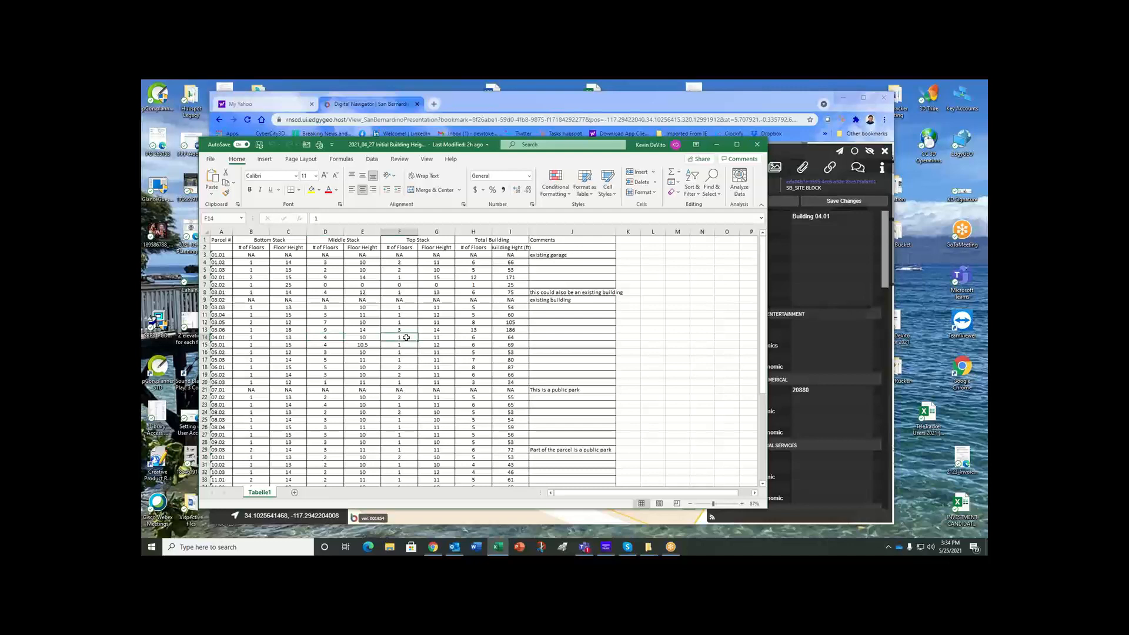
left_click(485, 339)
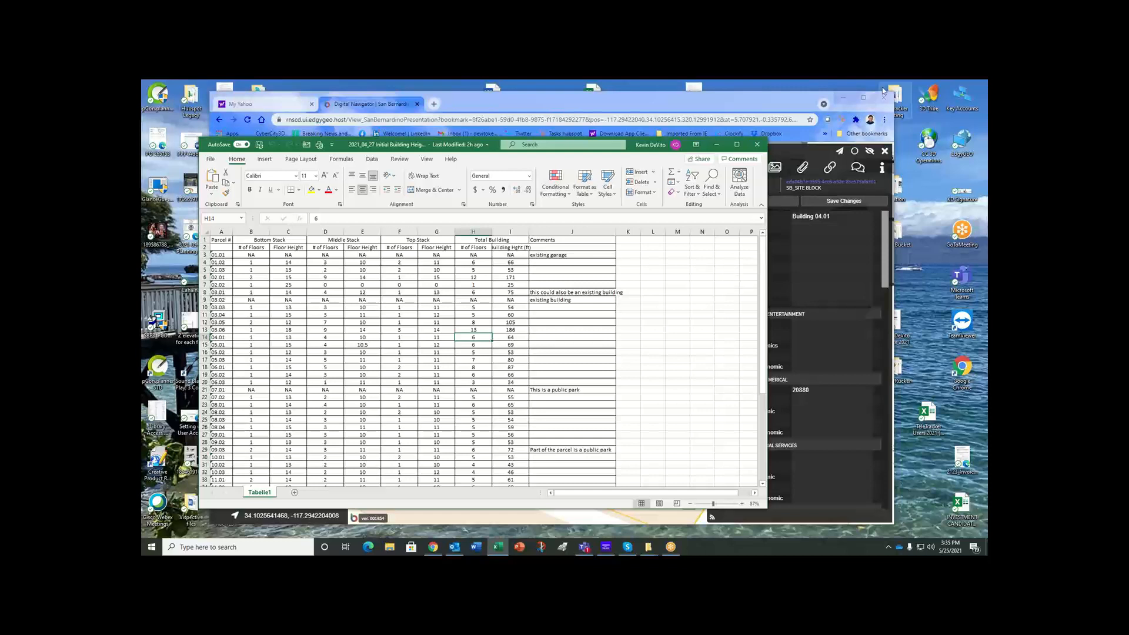
Return from Excel to the digital twin and review Building 04.01's related-entity section and GLB 3D model LODs
left_click(755, 145)
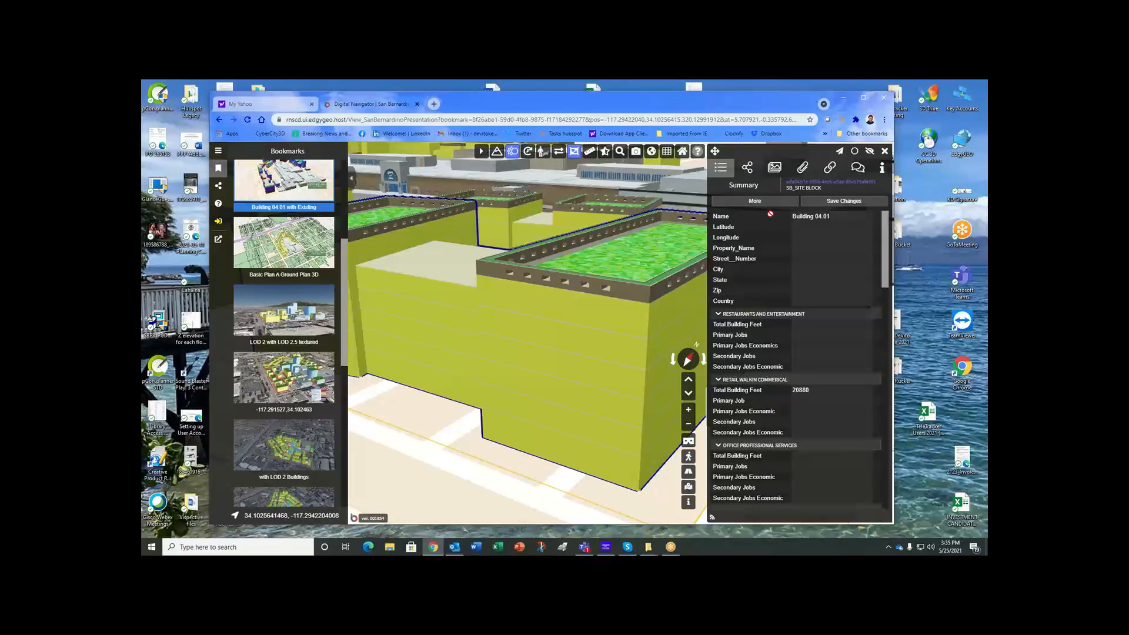
left_click(748, 169)
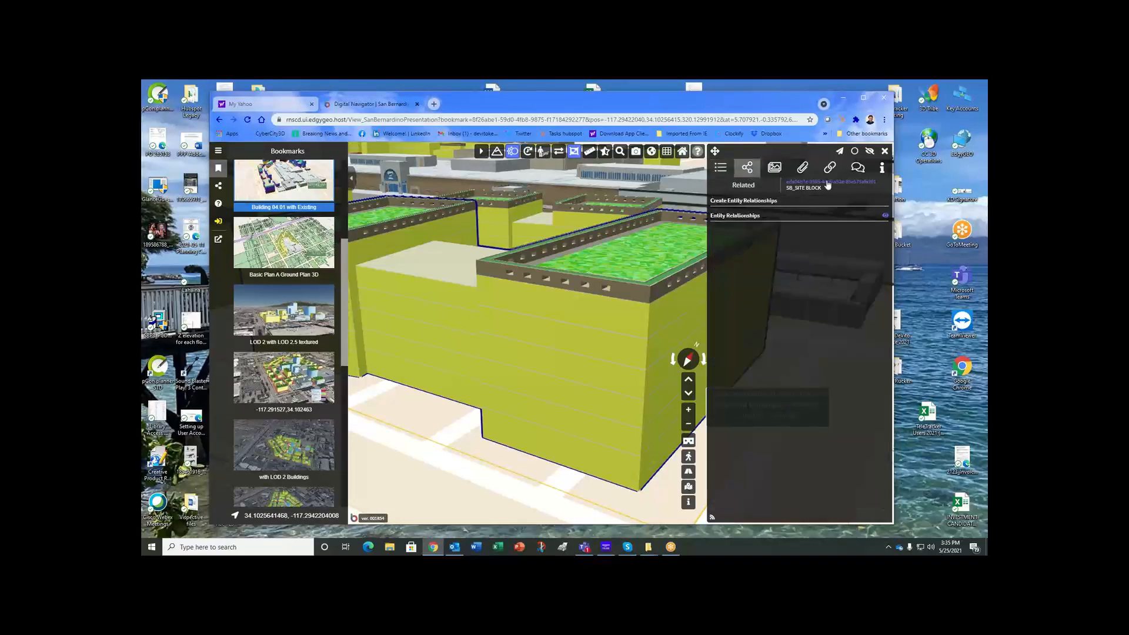
left_click(882, 167)
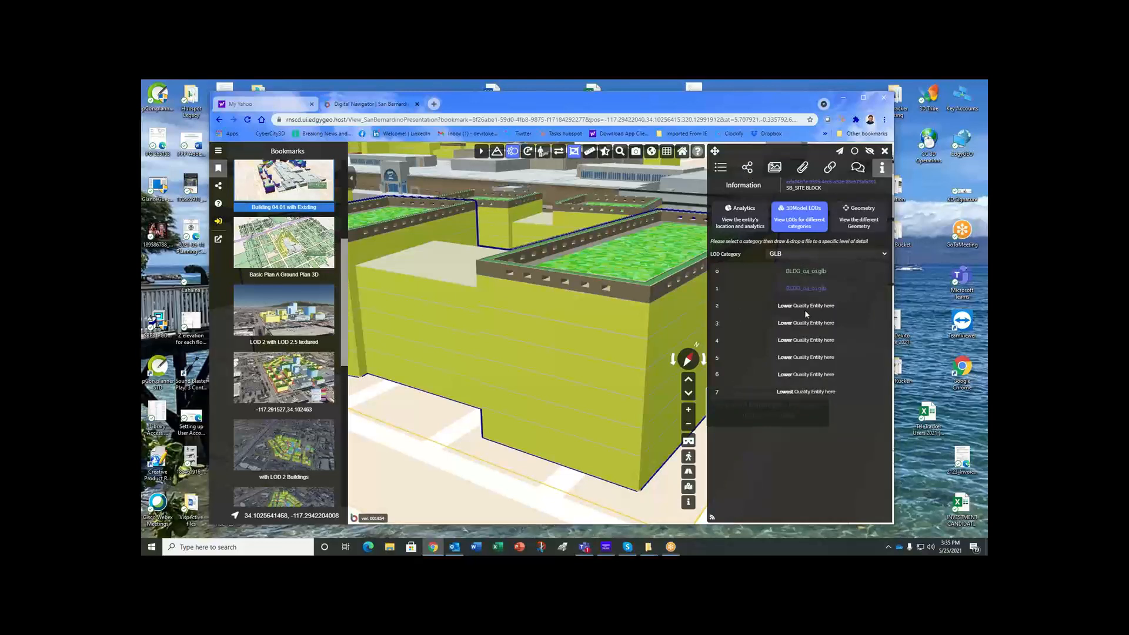
scroll(290, 292, "down", 3)
scroll(290, 292, "up", 4)
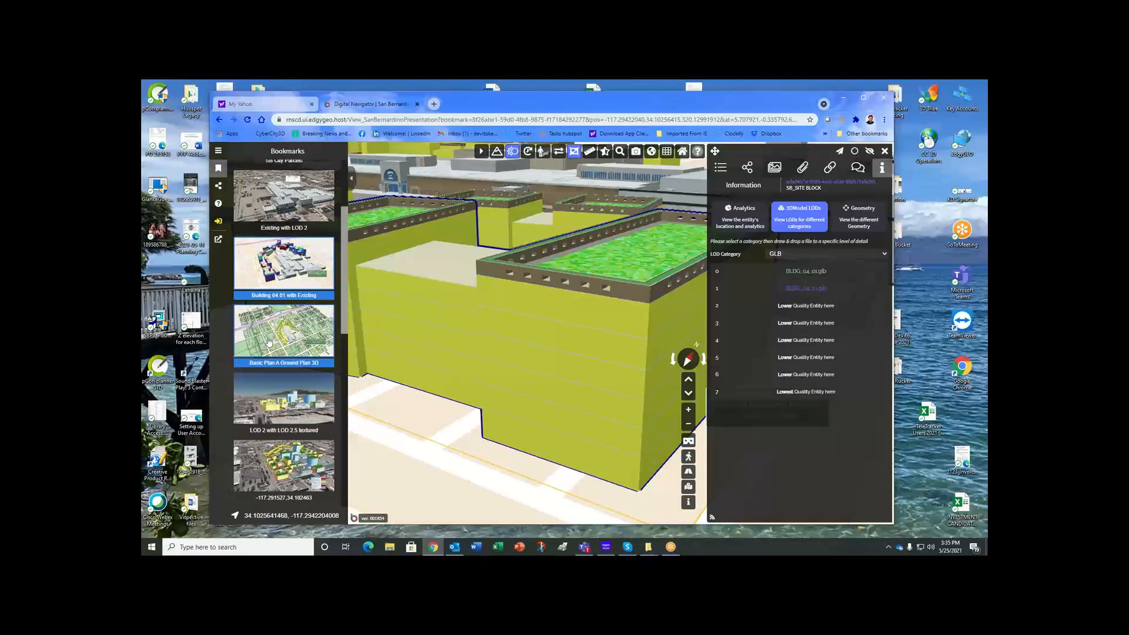
Cancel saving Building 04.01's GLB model file and dismiss the request to download multiple files
scroll(537, 360, "down", 3)
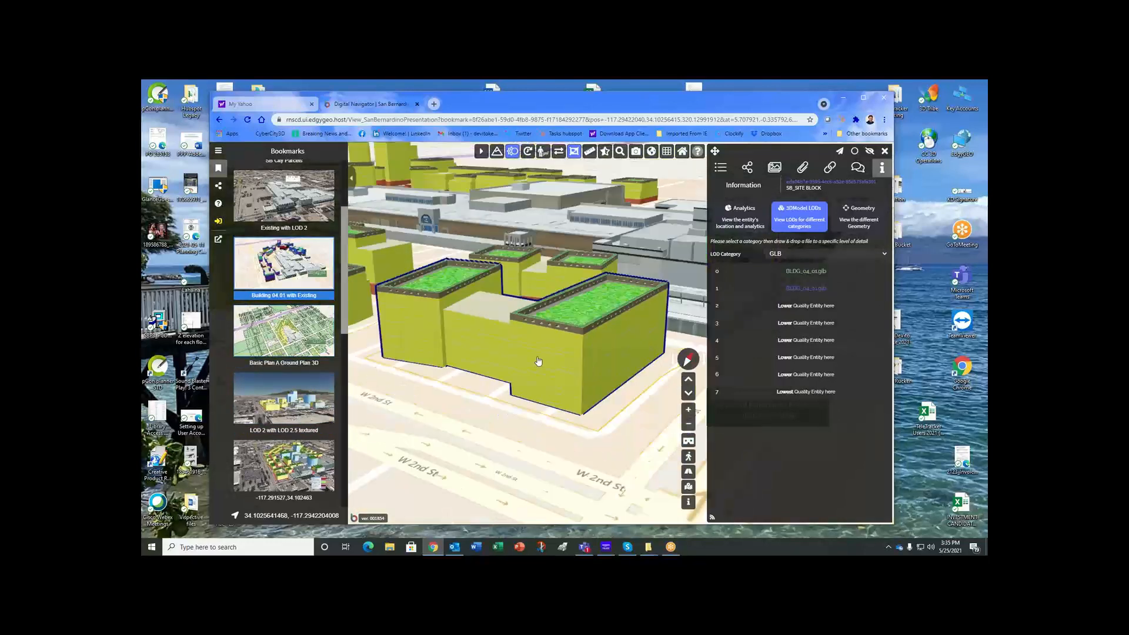
scroll(516, 369, "up", 5)
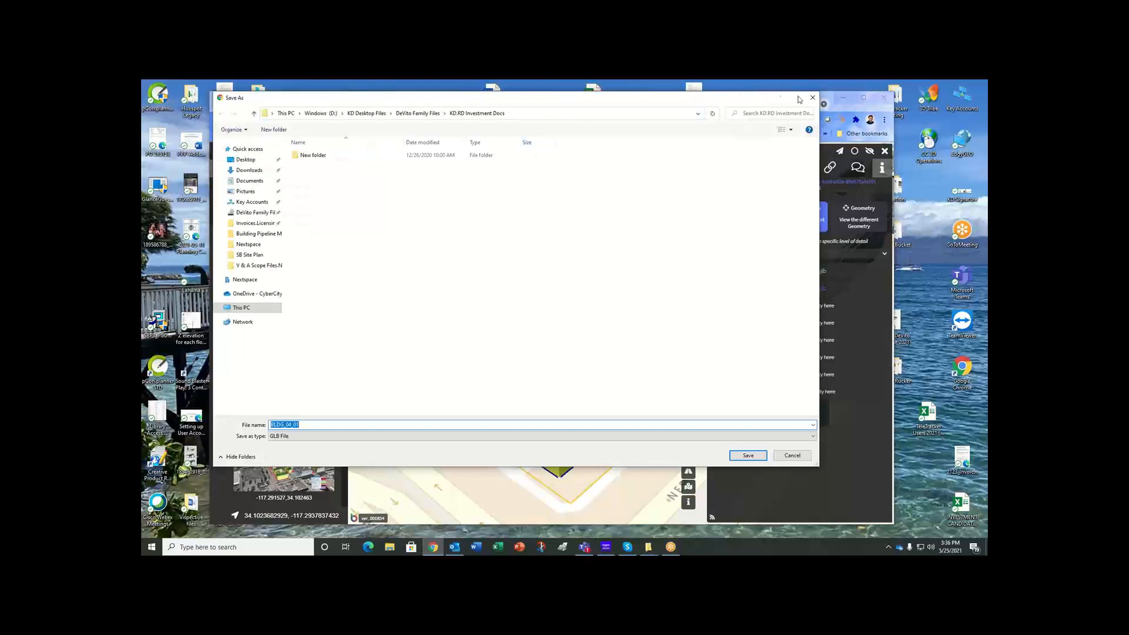
left_click(813, 97)
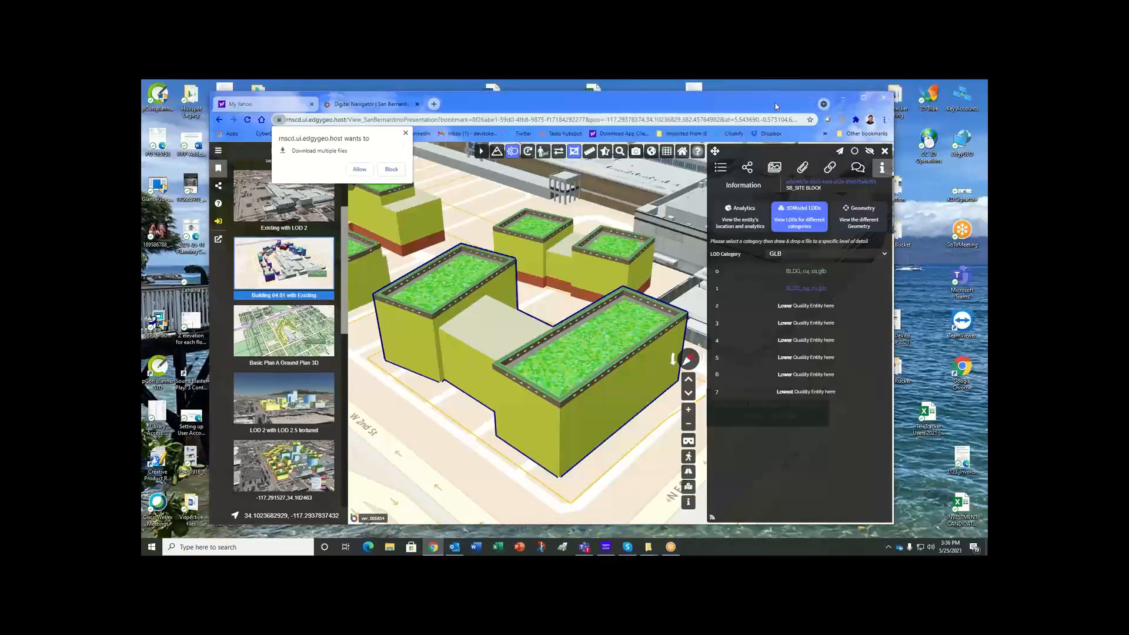
left_click(406, 134)
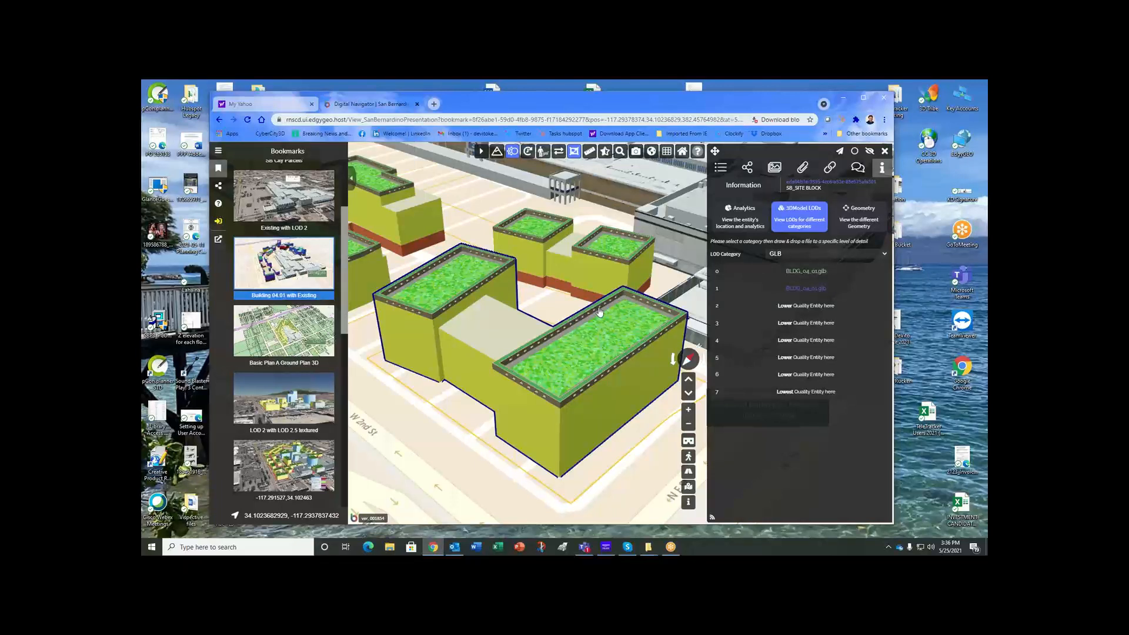
Close Building 04.01's details, examine its massing and green roofs among the neighbouring buildings, and close the browser window
middle_click_drag(518, 347, 512, 357)
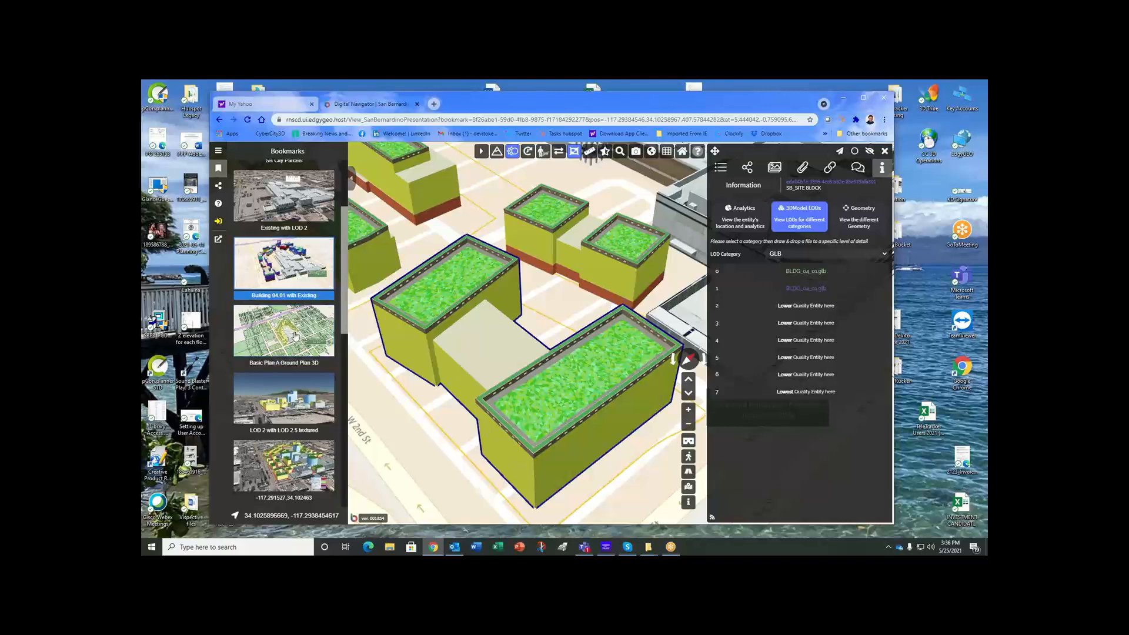
left_click(887, 153)
scroll(588, 323, "up", 5)
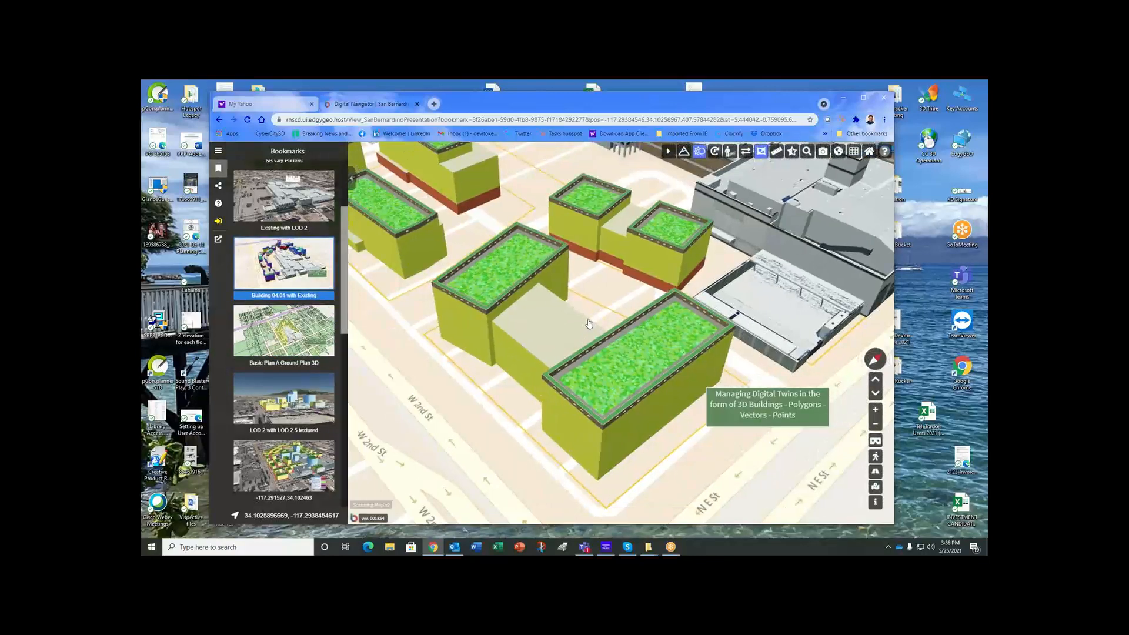
scroll(588, 324, "down", 5)
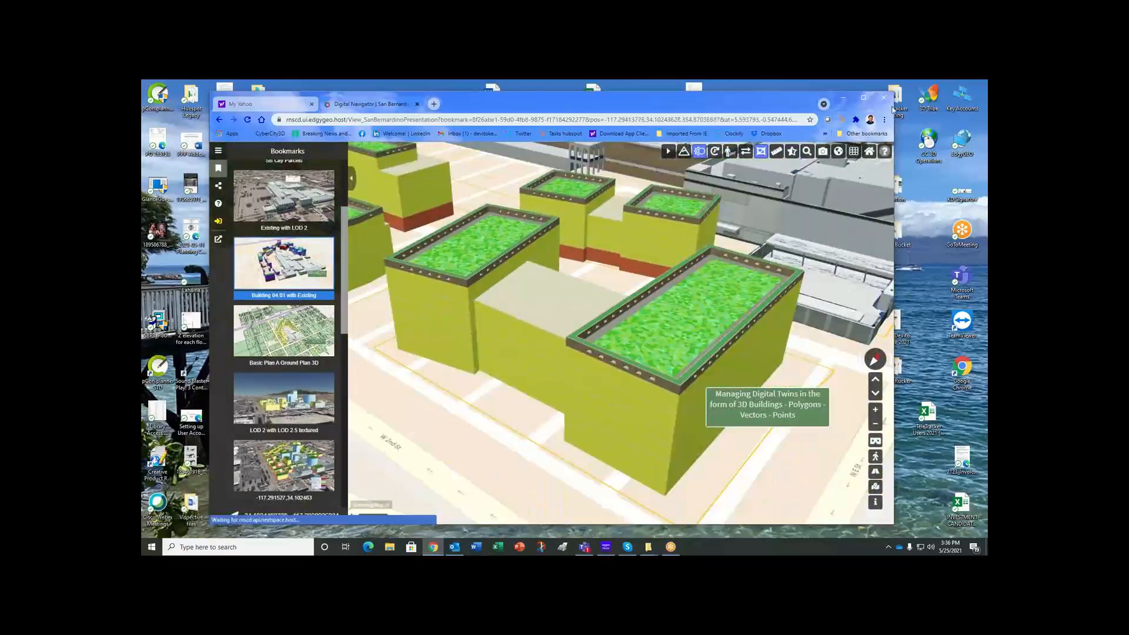
left_click(884, 98)
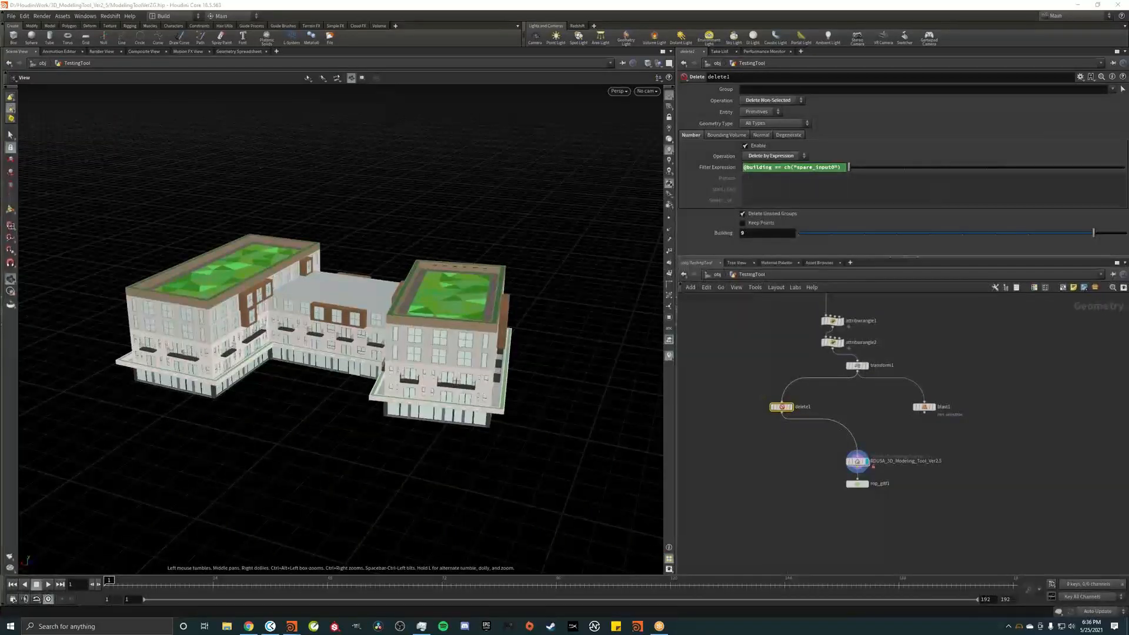
Switch to Houdini, bring the 3D Modeling Tool's parameters into view, and set the total floor count to 6
left_click_drag(1128, 197, 911, 152)
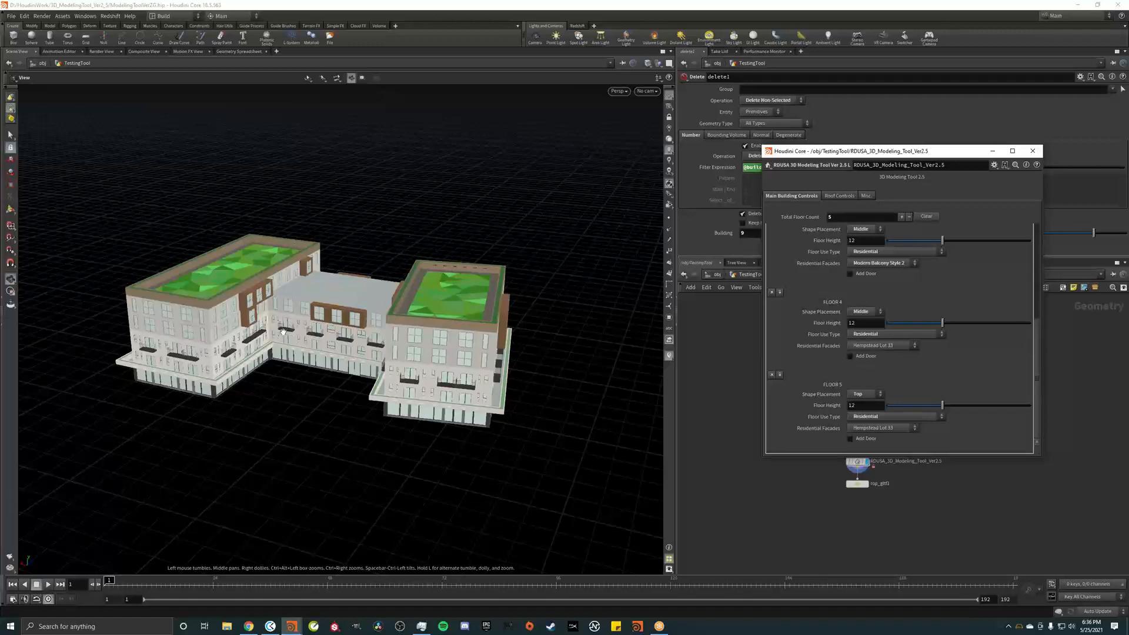
middle_click_drag(281, 333, 322, 335)
scroll(386, 339, "up", 2)
scroll(386, 340, "up", 2)
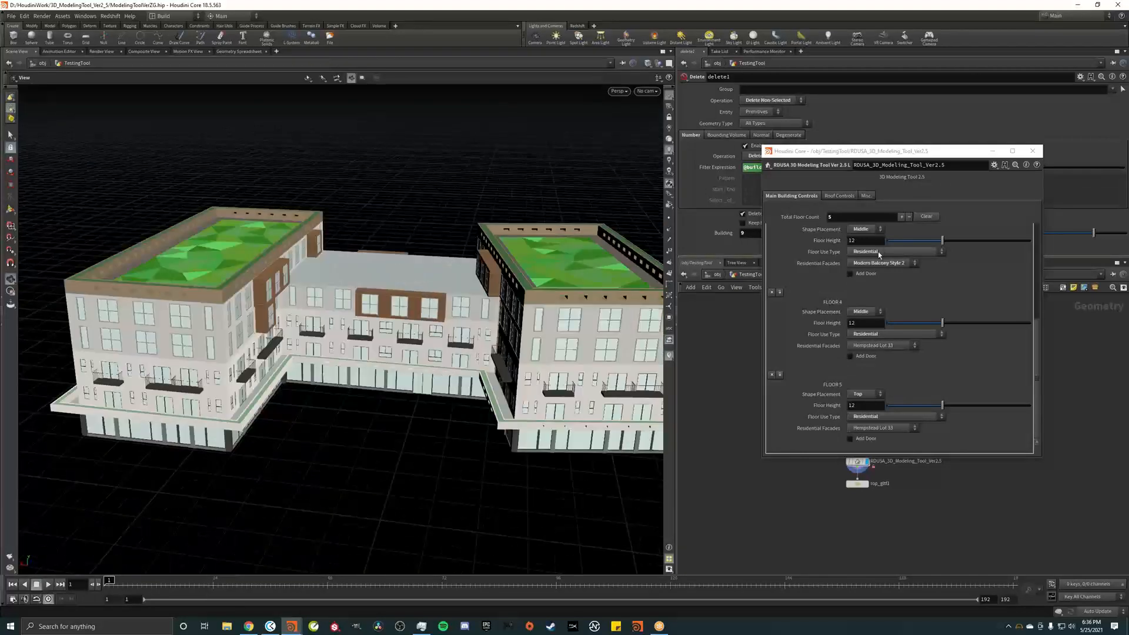
left_click_drag(844, 218, 819, 218)
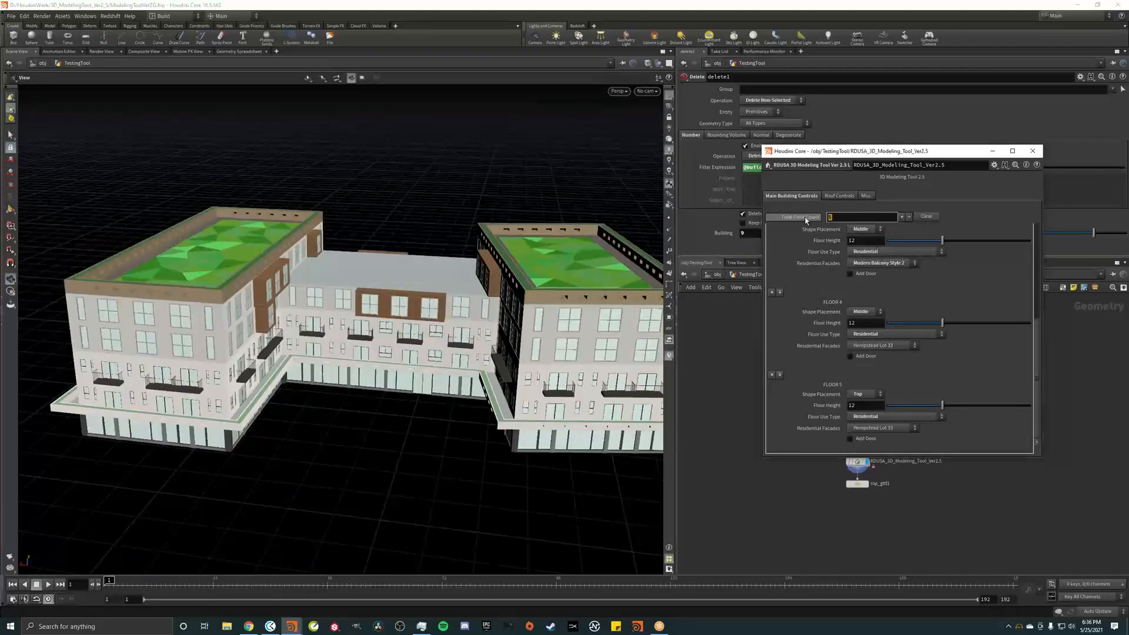
key("Return")
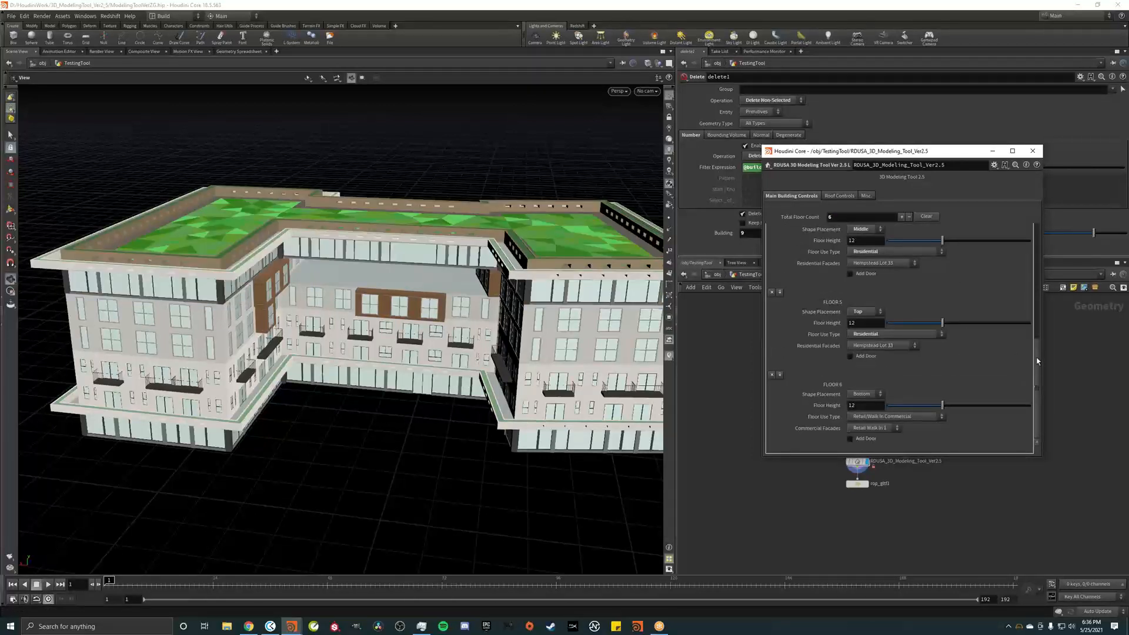
Set Floor 6's shape placement to Top and its floor use type to Residential
left_click(864, 393)
left_click(864, 420)
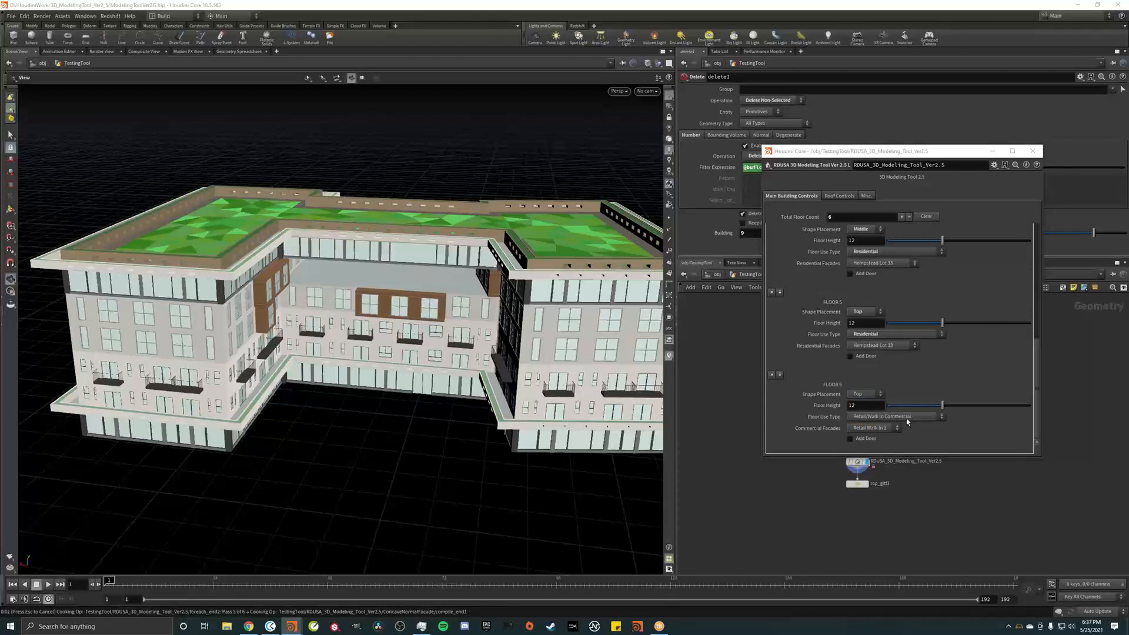
left_click(906, 417)
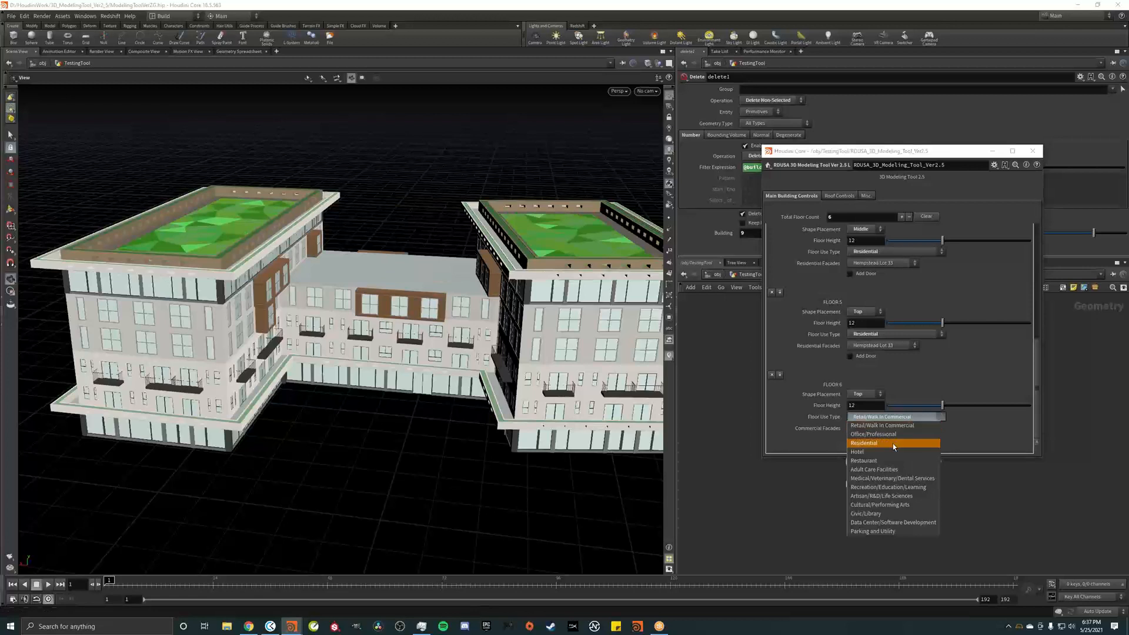
left_click(892, 444)
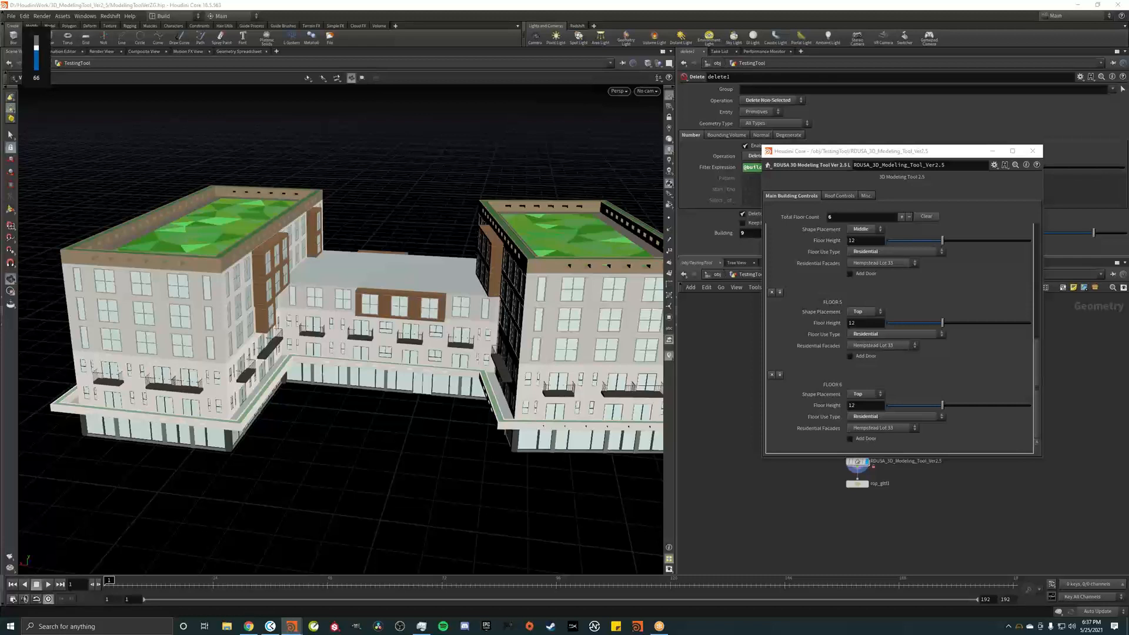
left_click(891, 431)
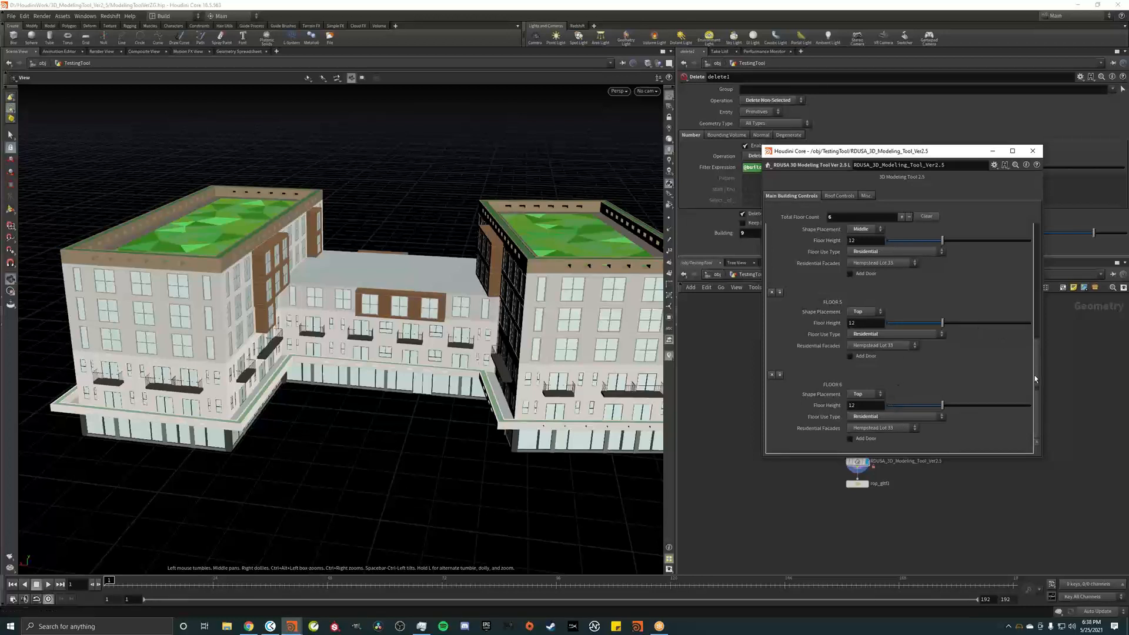
Change Floor 1's use type to Residential and give it the Hempstead Lot facade
scroll(1036, 380, "up", 5)
left_click(894, 271)
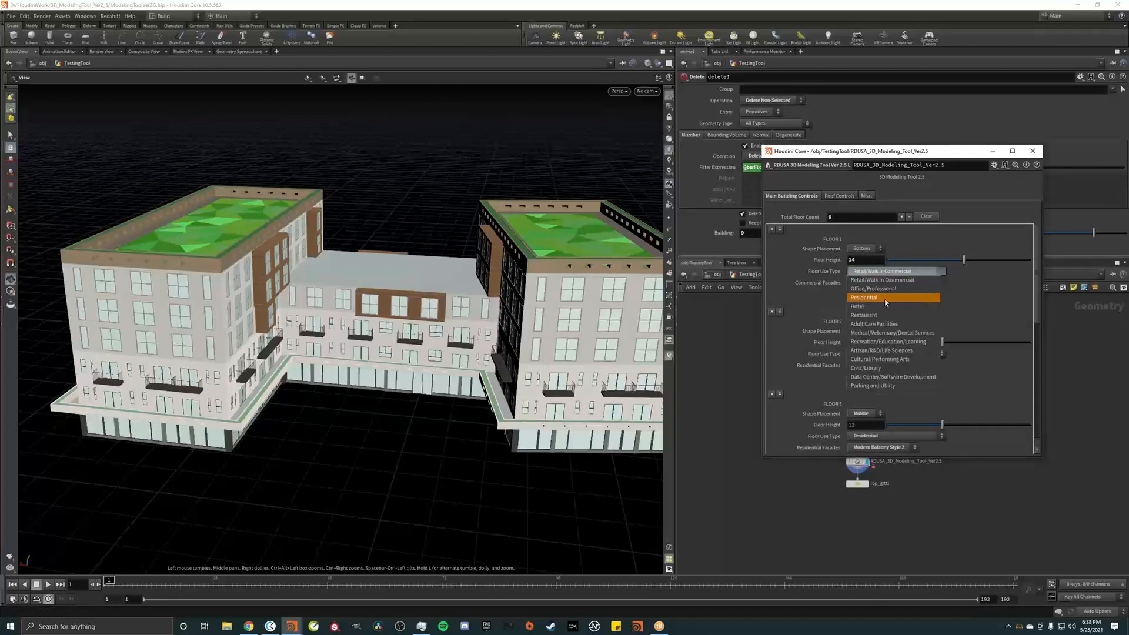
left_click(886, 298)
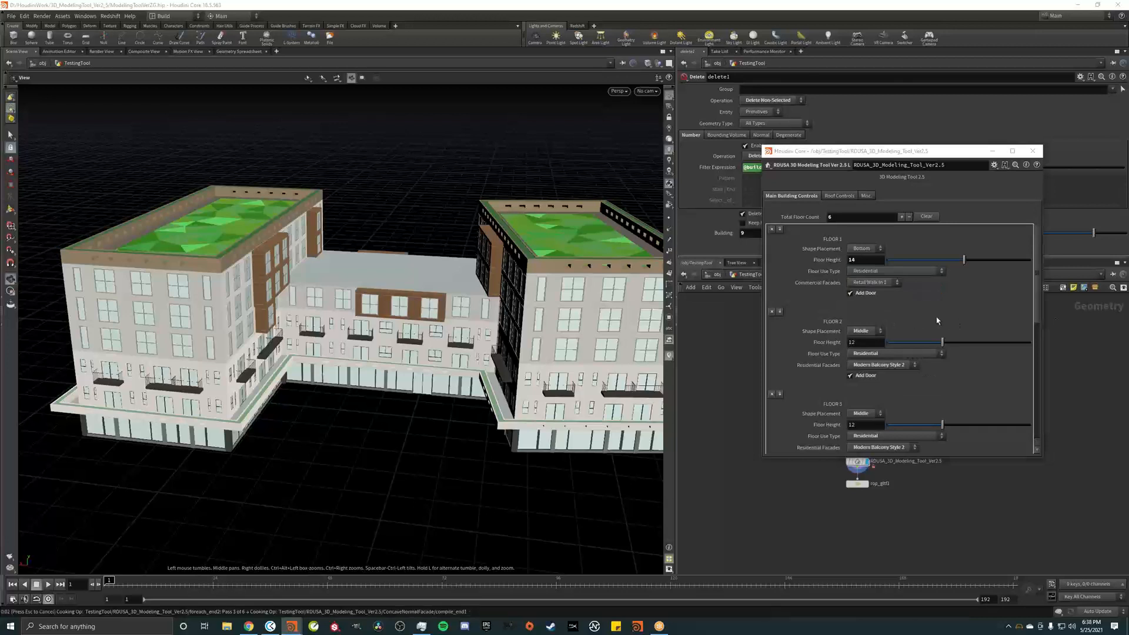
left_click(889, 284)
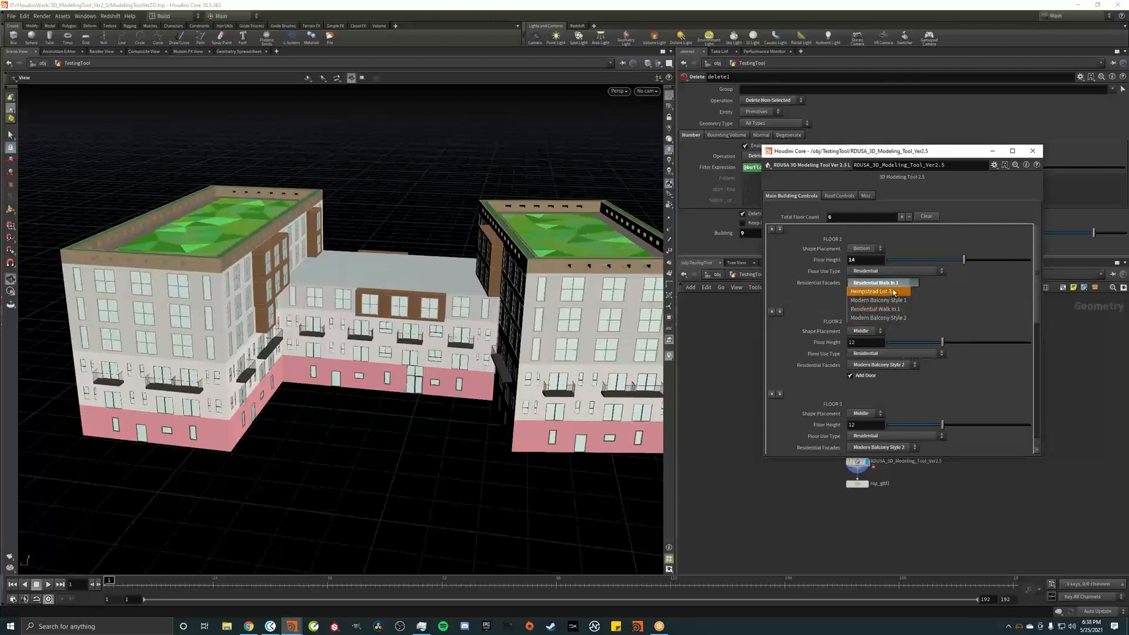
left_click(889, 292)
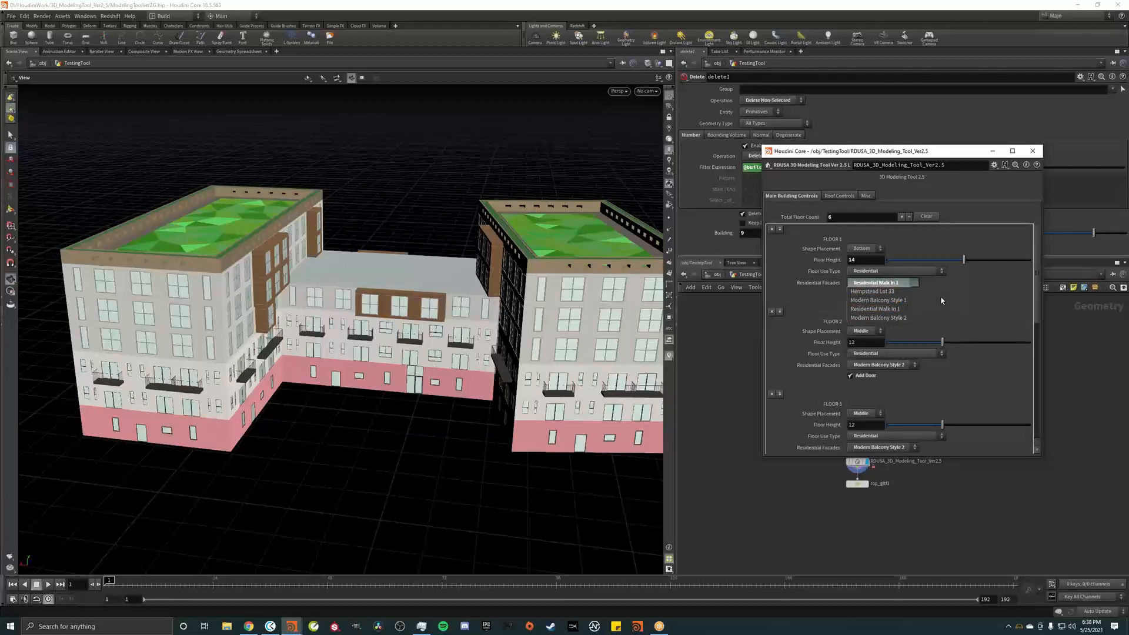
Apply the Hempstead Lot residential facade to Floor 2 and Floor 3
left_click(888, 366)
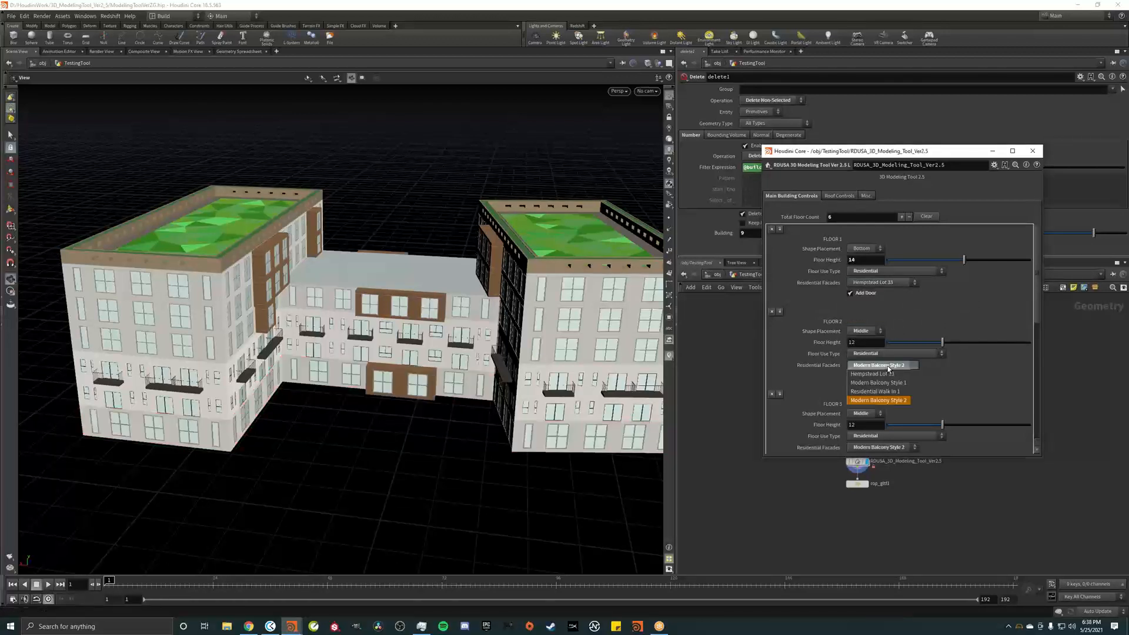
left_click(888, 374)
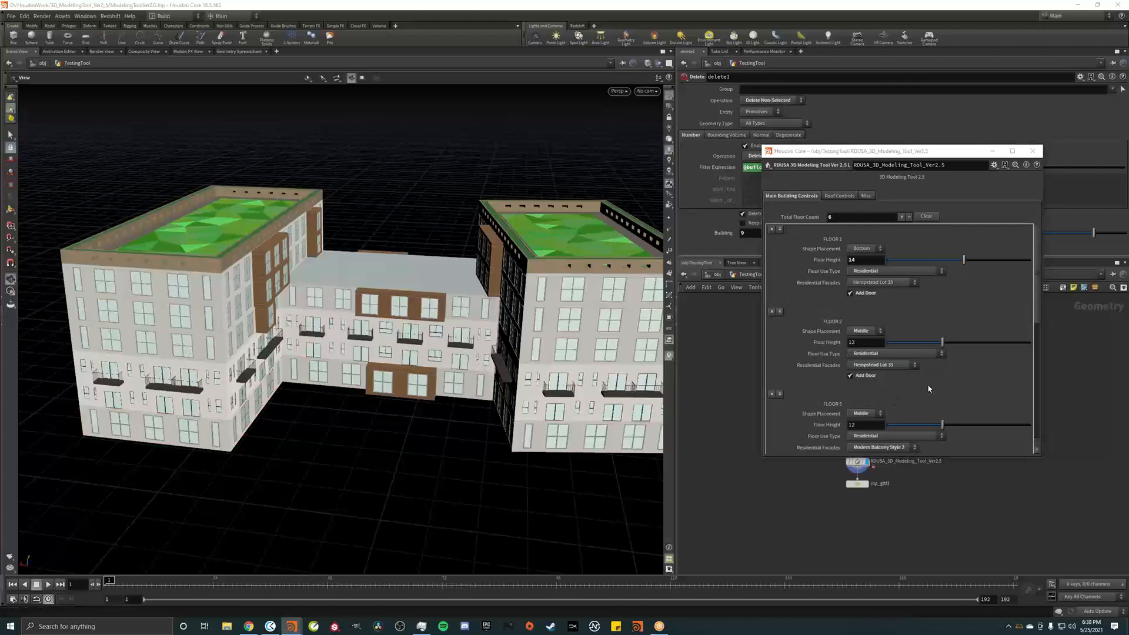
left_click(892, 449)
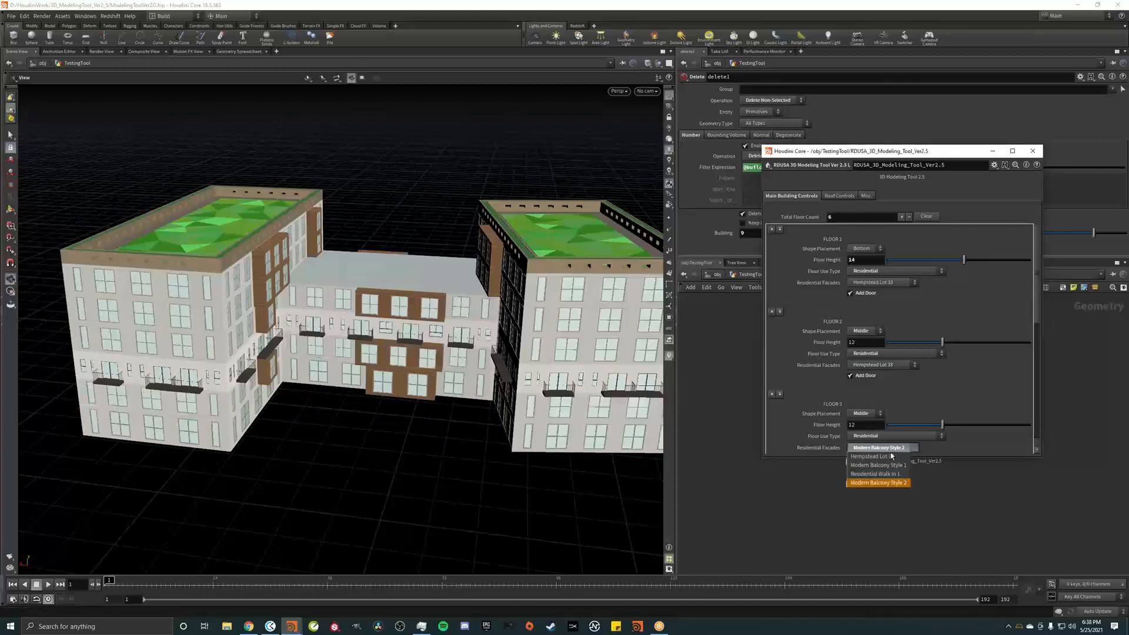
left_click(873, 456)
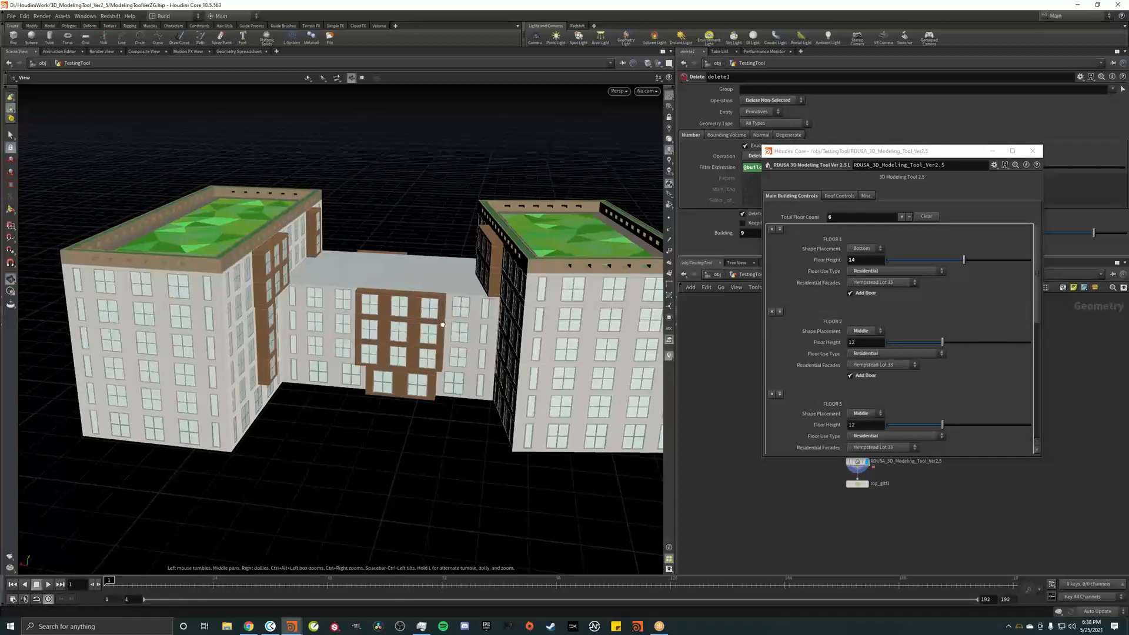
Inspect the updated building's facades and brown window bays from several angles around both wings and the central section
left_click_drag(442, 323, 283, 377)
middle_click_drag(365, 389, 535, 371)
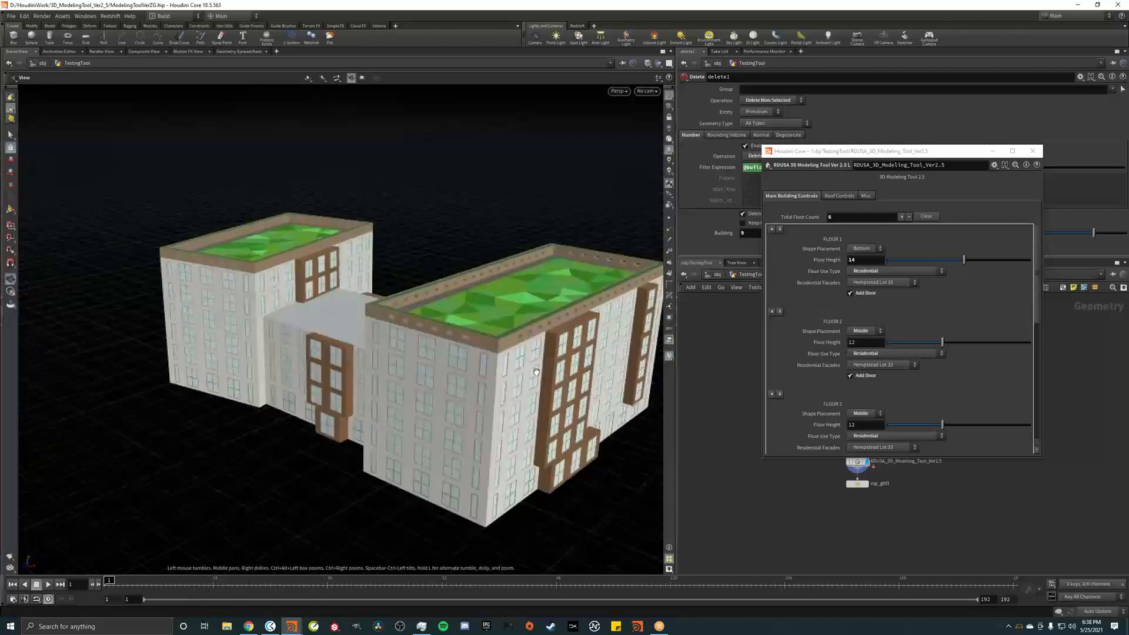
left_click_drag(411, 368, 366, 306)
middle_click_drag(366, 306, 230, 318)
left_click_drag(229, 318, 252, 328)
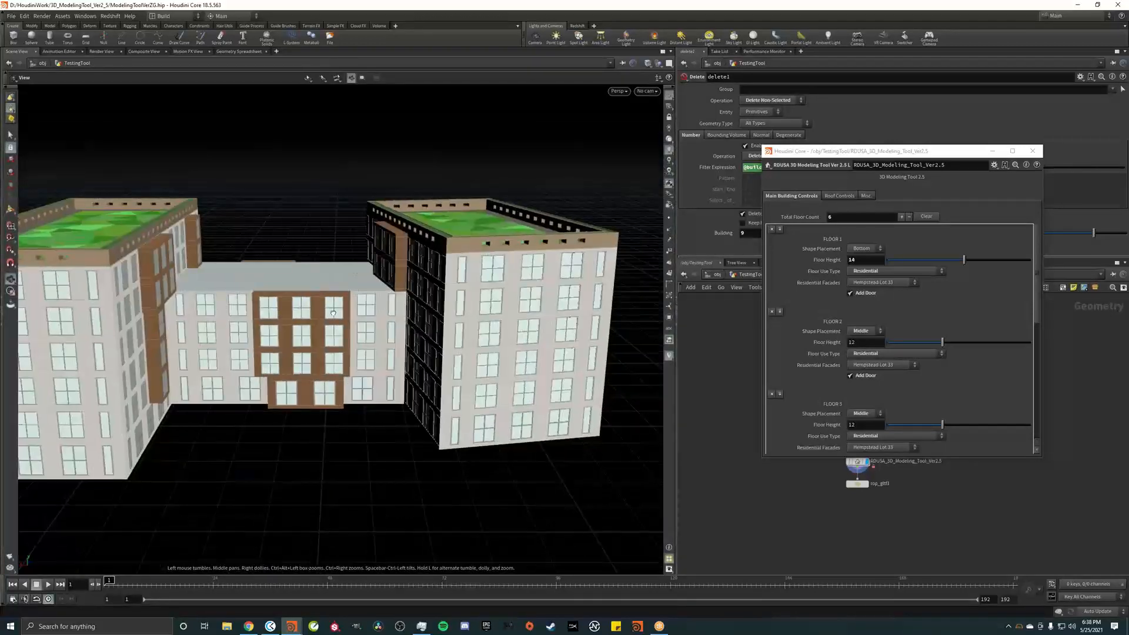
left_click_drag(623, 335, 528, 293)
middle_click_drag(268, 330, 437, 339)
left_click_drag(278, 334, 422, 348)
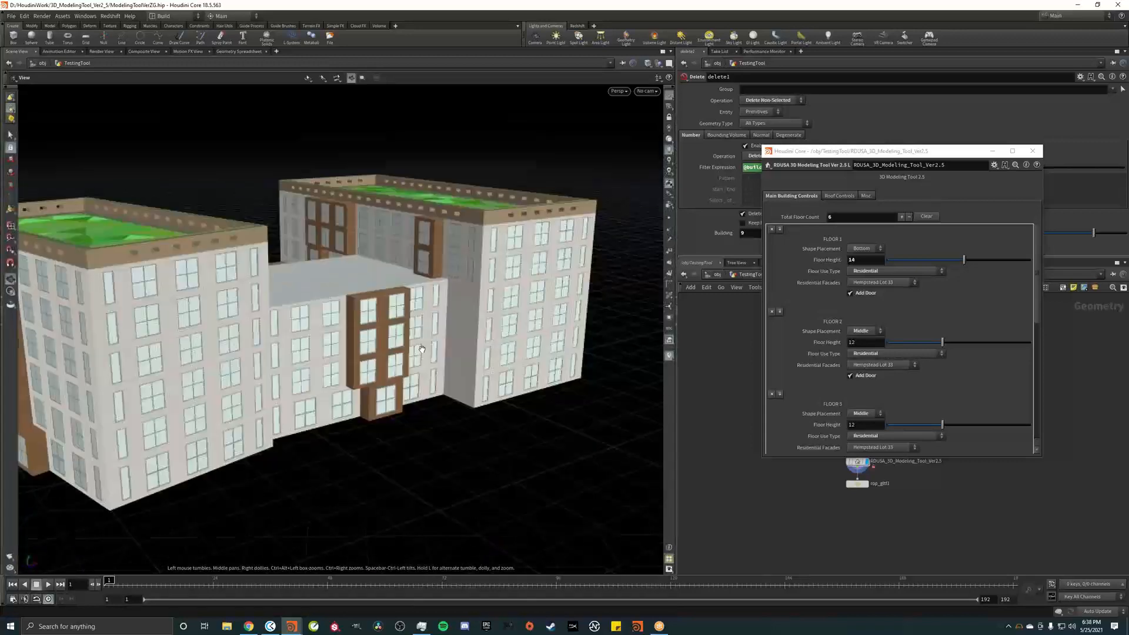
left_click_drag(441, 325, 412, 330)
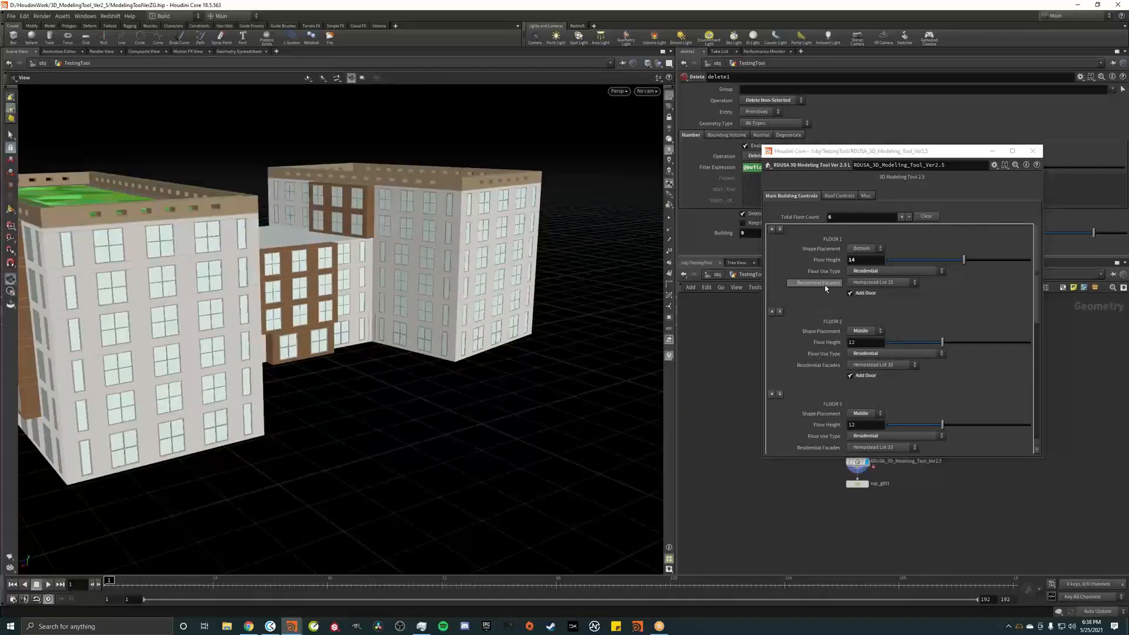
Copy Floor 1's Residential Facades parameter and paste it as a relative reference into Floor 2's Residential Facades
right_click(826, 288)
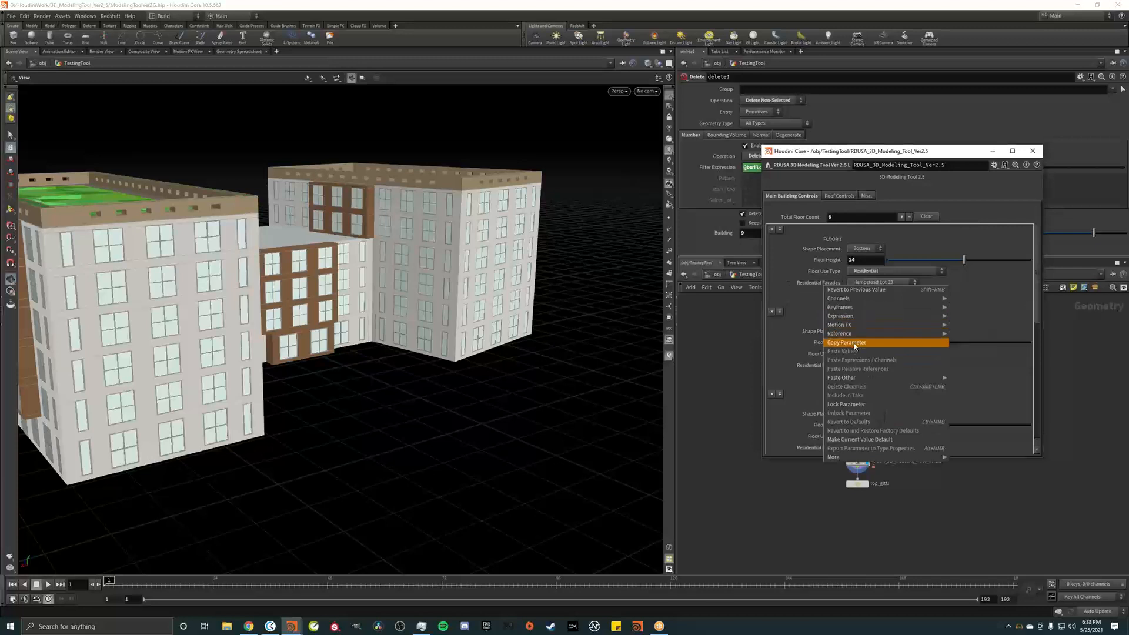
left_click(847, 343)
right_click(822, 368)
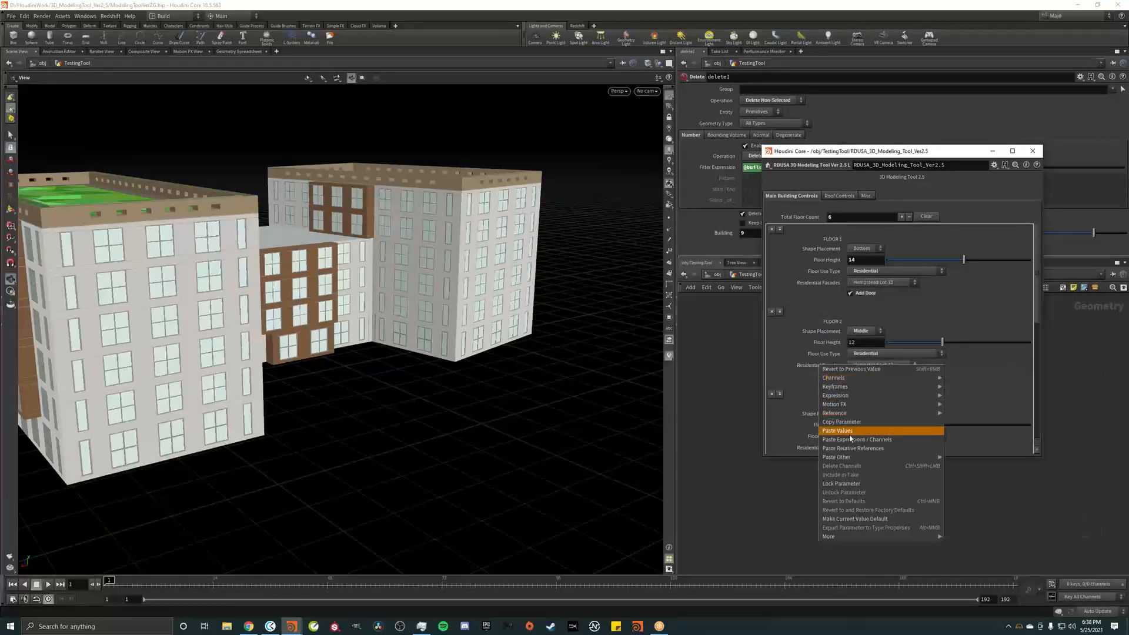
left_click(851, 449)
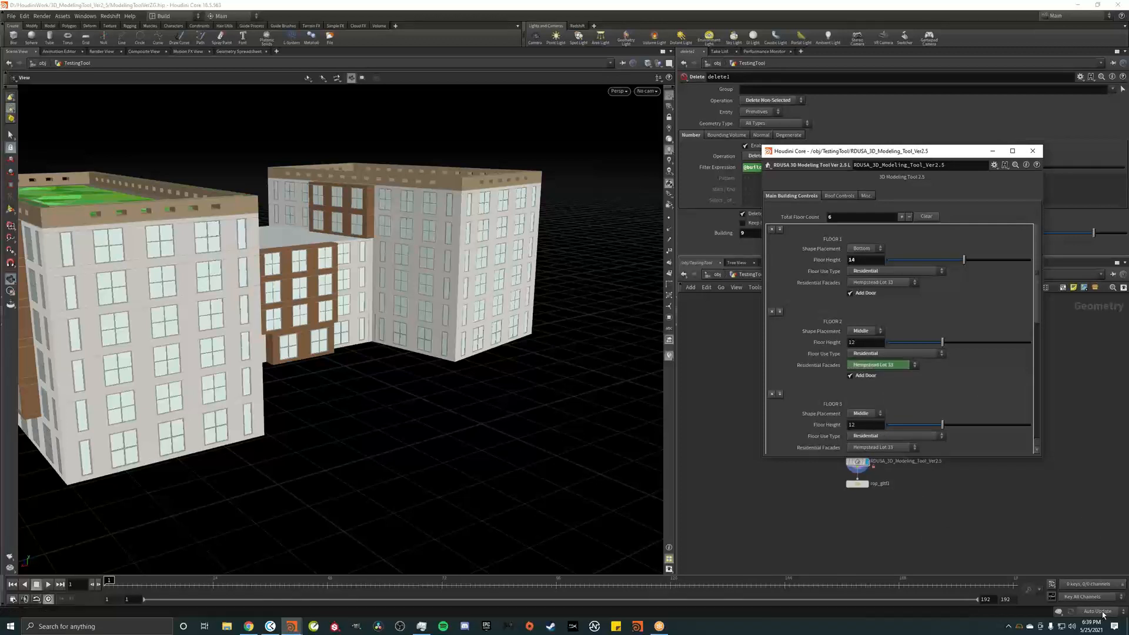
Switch the scene updating to Manual and paste Floor 1's facade as a relative reference into Floor 3's Residential Facades
left_click(1098, 612)
left_click(1099, 603)
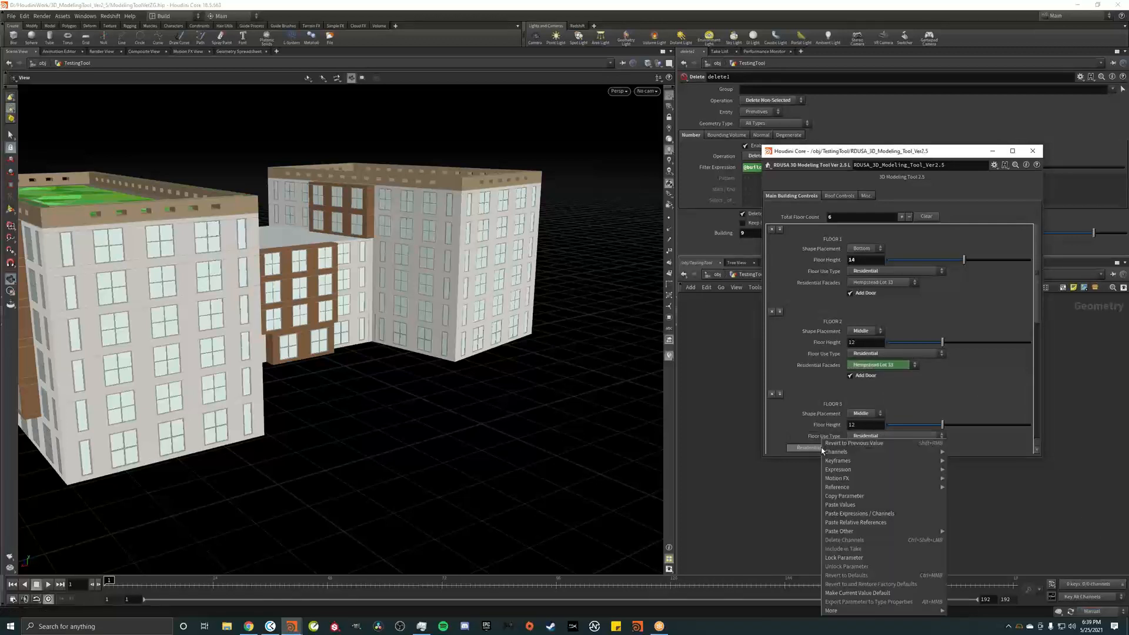
right_click(821, 447)
left_click(877, 522)
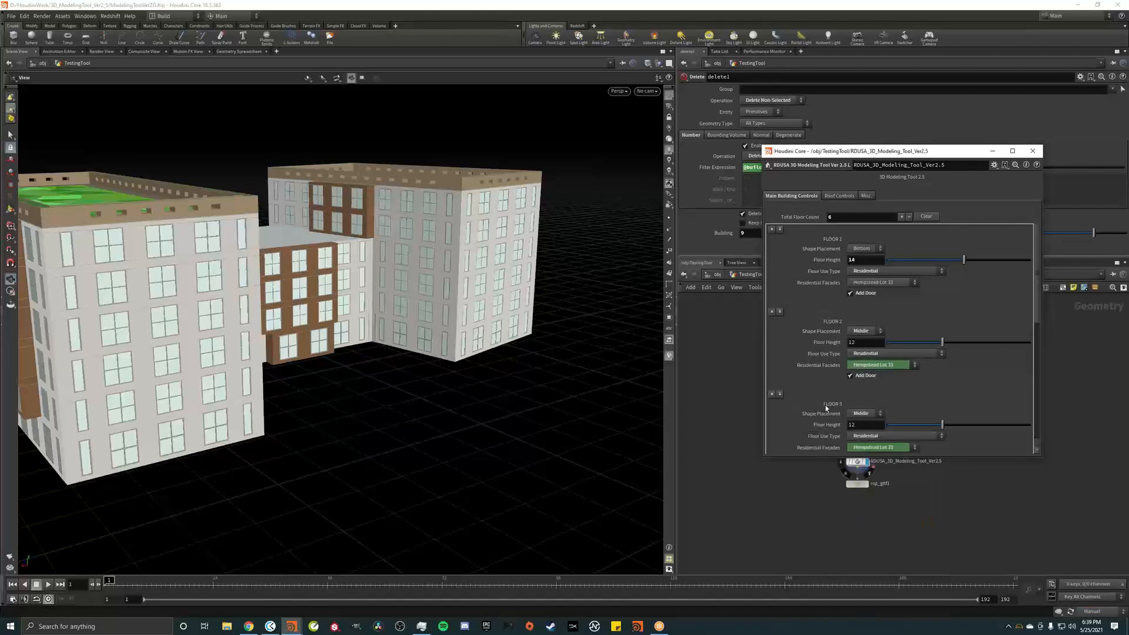
Paste the same relative reference into the Residential Facades of Floors 4, 5 and 6, and switch the scene back to Auto Update
scroll(1038, 325, "down", 5)
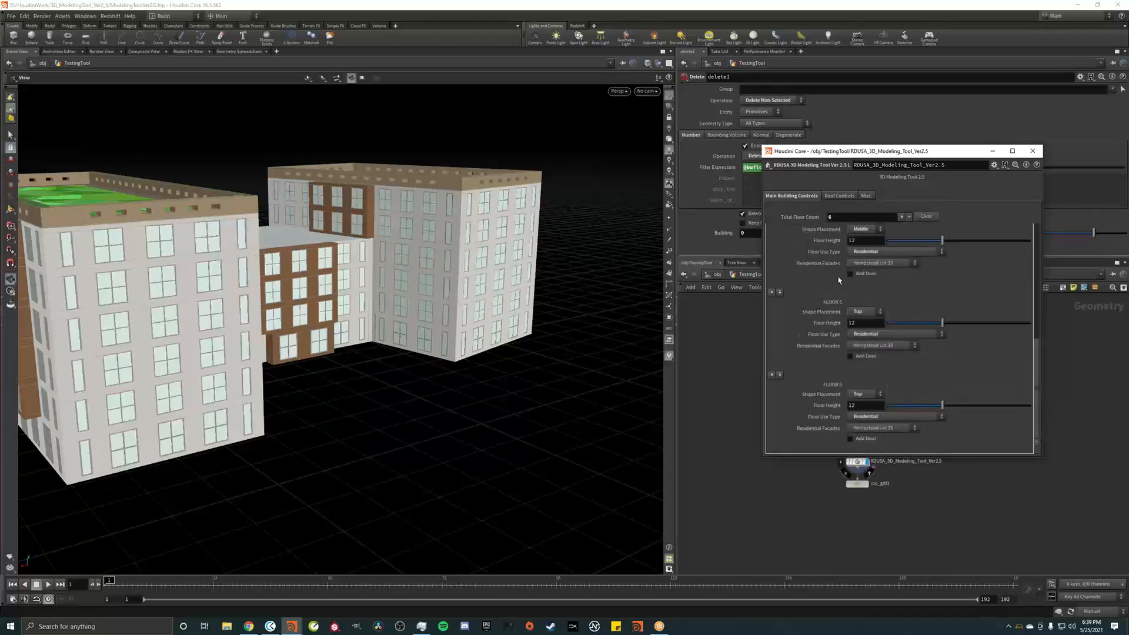
right_click(820, 265)
left_click(859, 347)
right_click(831, 346)
left_click(865, 417)
right_click(827, 428)
left_click(893, 500)
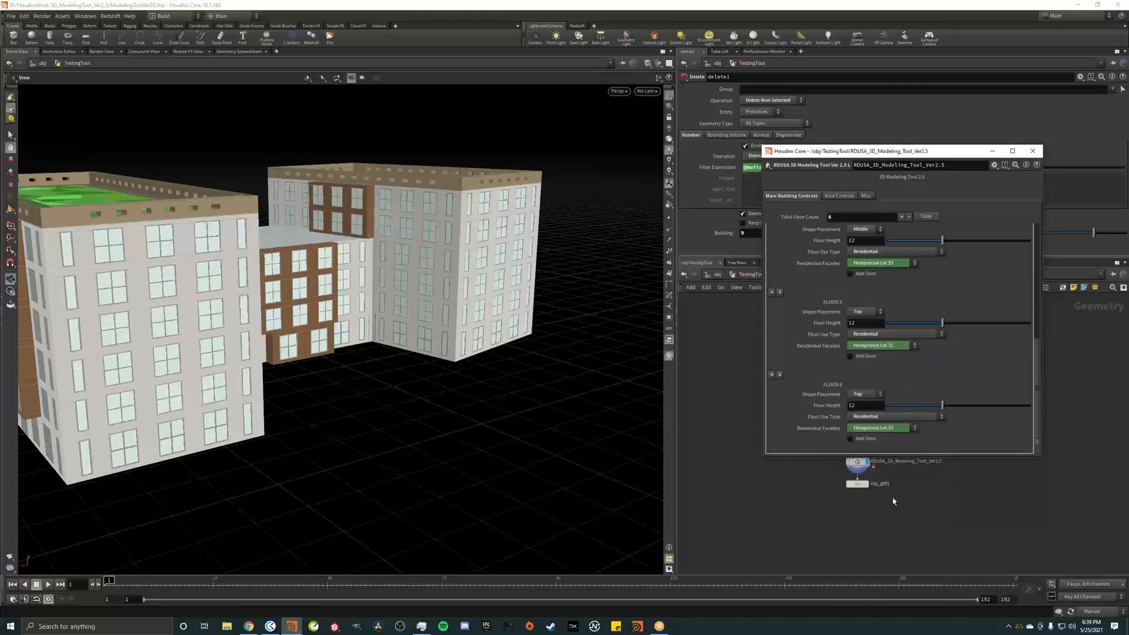
left_click(1102, 612)
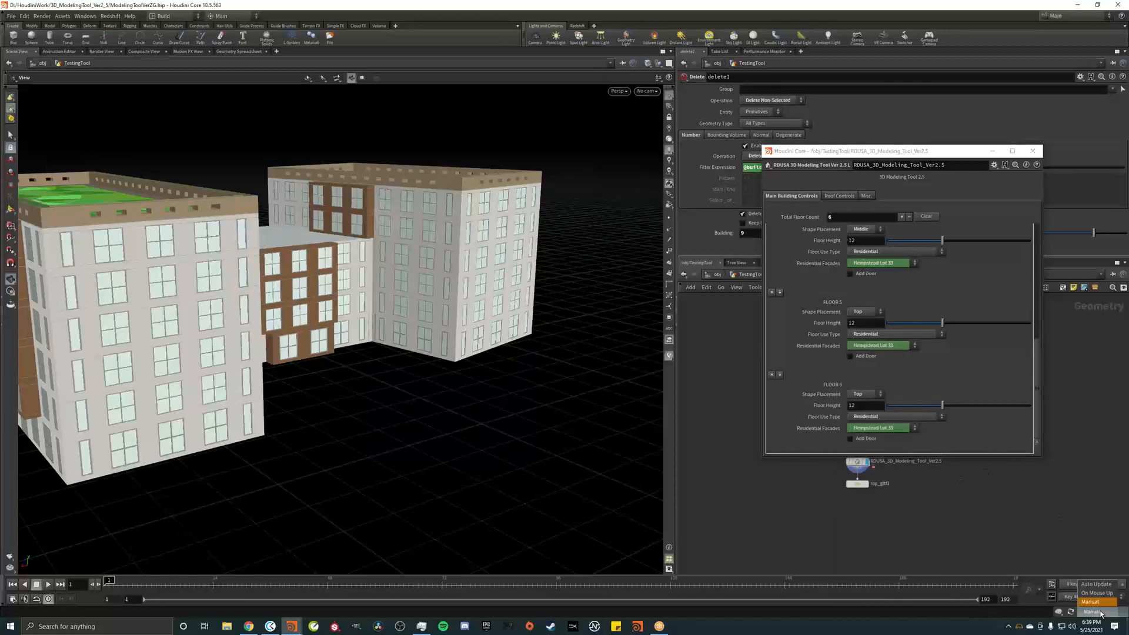
left_click(1096, 584)
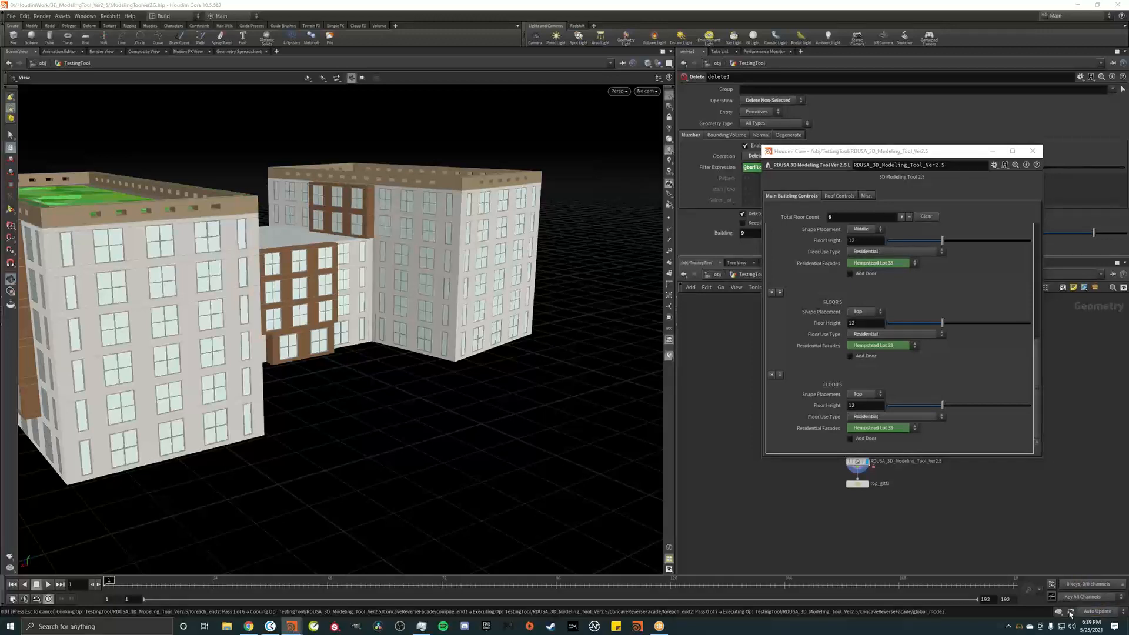
Set Floor 1's Residential Facades to Modern Balcony Style 1 so all the linked floors follow
left_click_drag(1040, 356, 1036, 247)
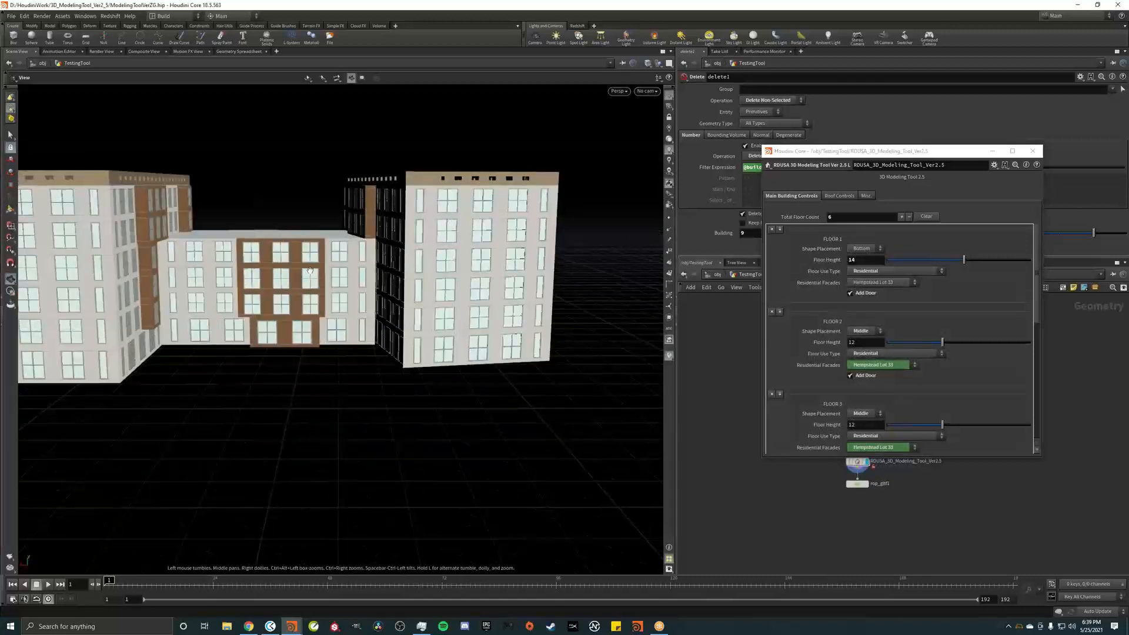
left_click(904, 284)
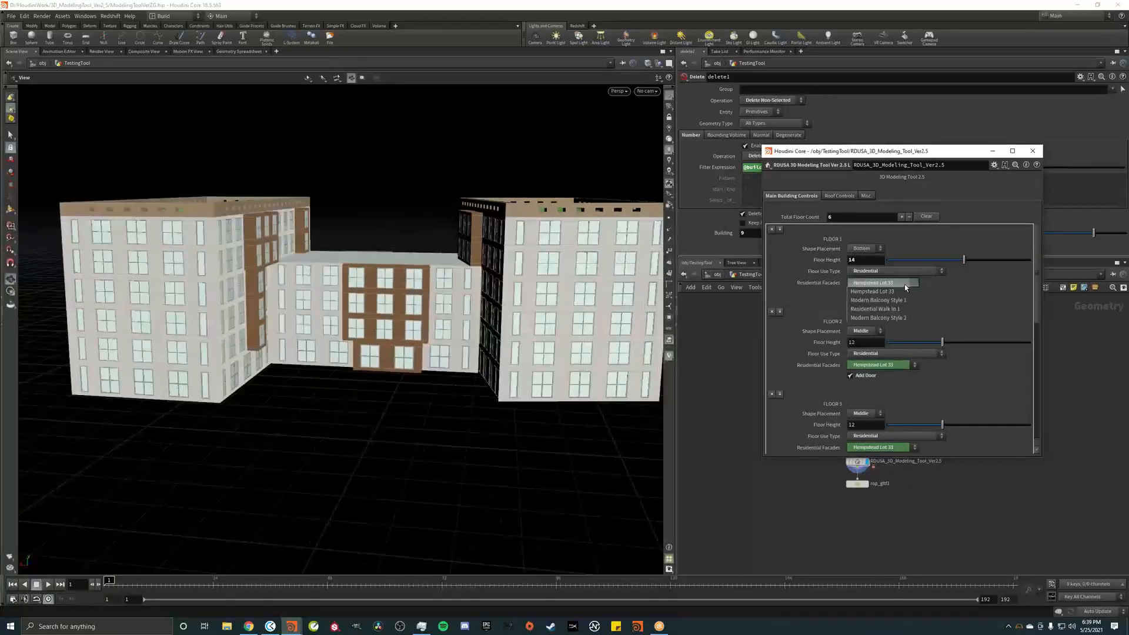
left_click(978, 313)
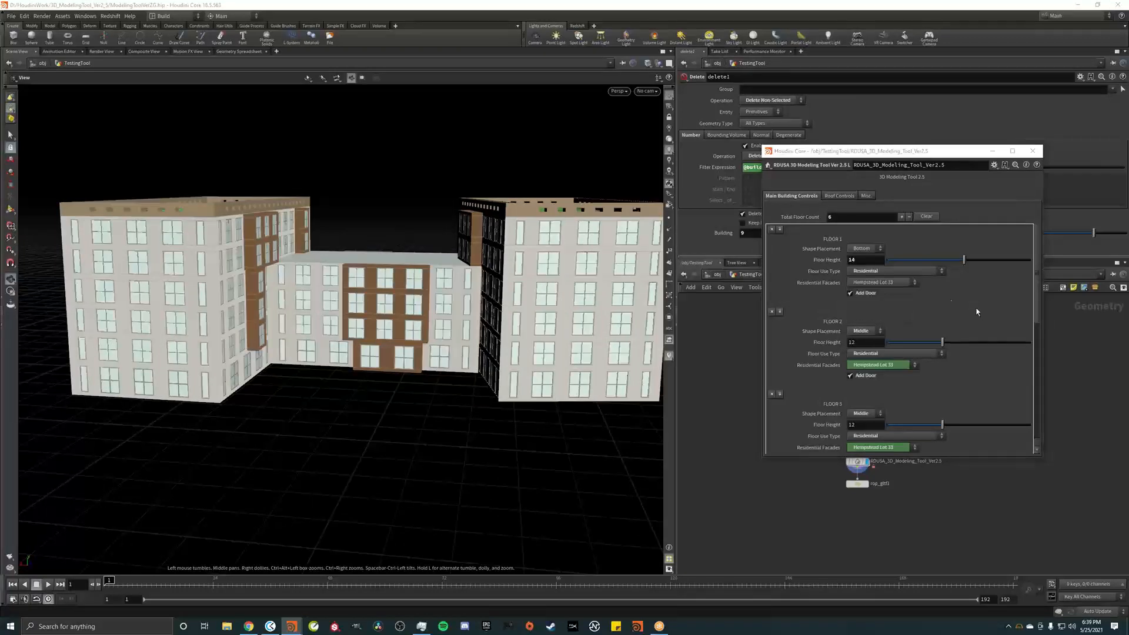
left_click_drag(226, 250, 297, 287)
left_click(905, 283)
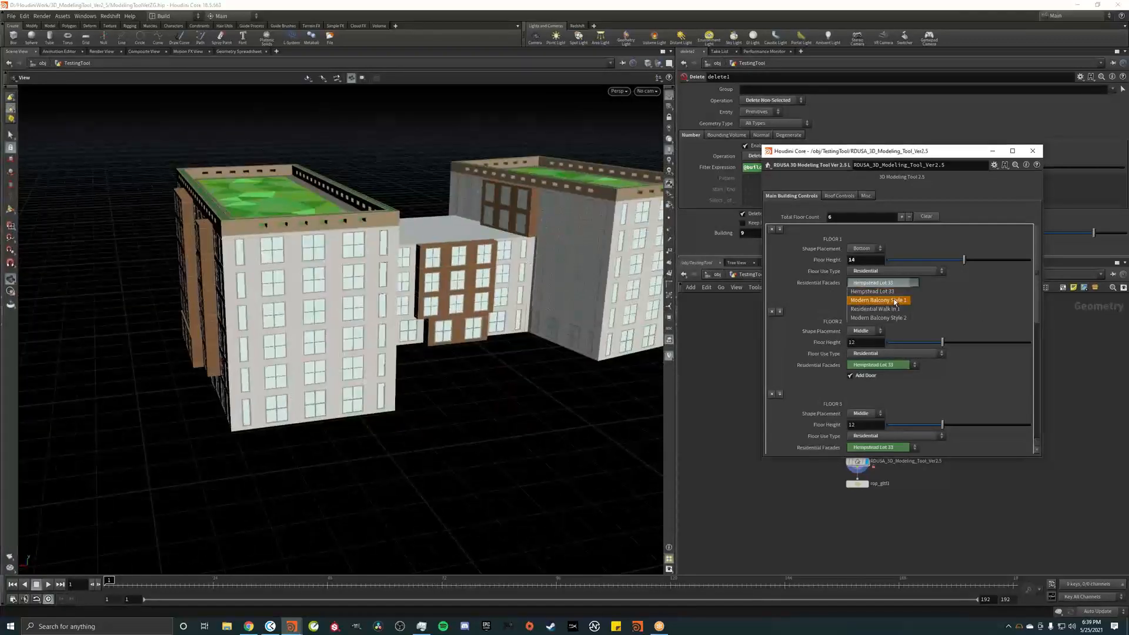
left_click(895, 300)
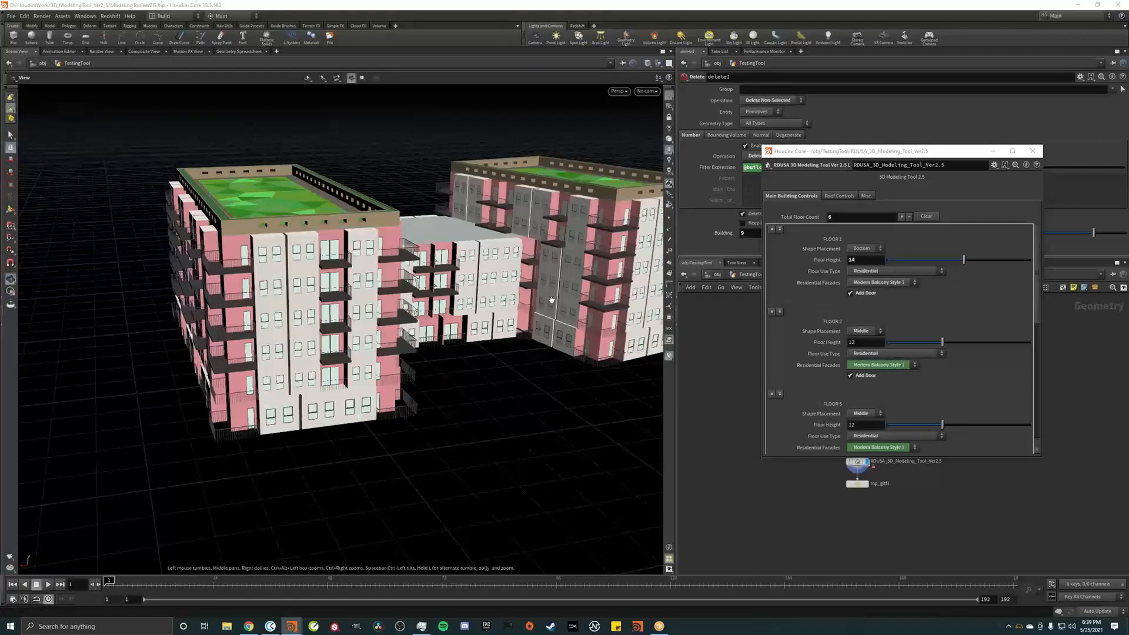
Turn off Add Door for Floor 2 and examine the balcony facades around the building
left_click_drag(551, 300, 481, 319)
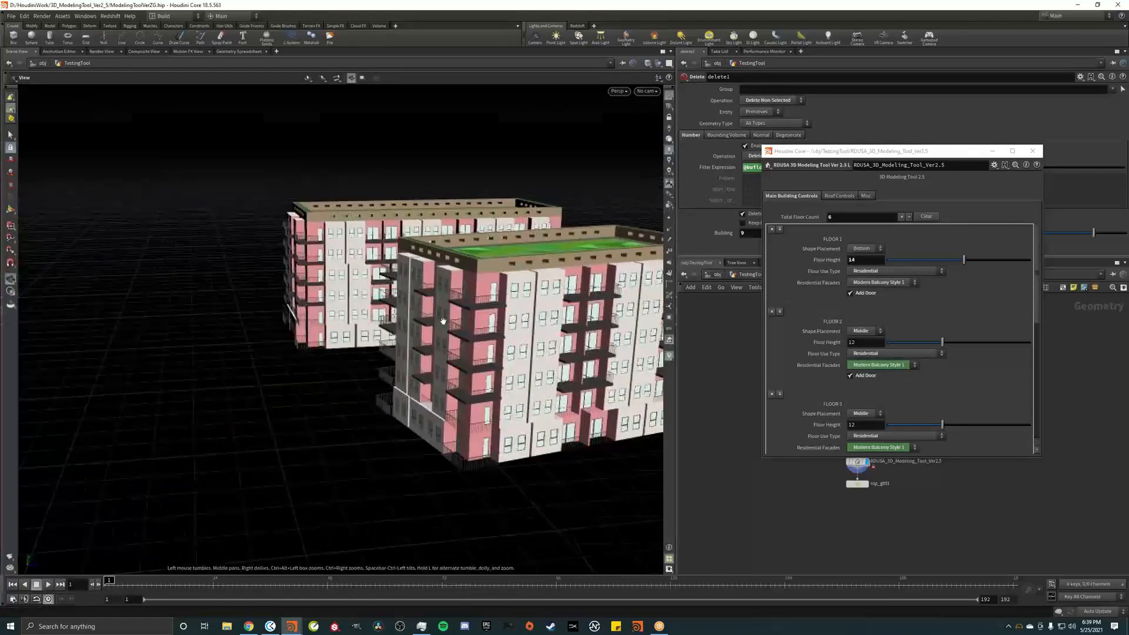
left_click_drag(352, 316, 374, 320)
left_click(850, 376)
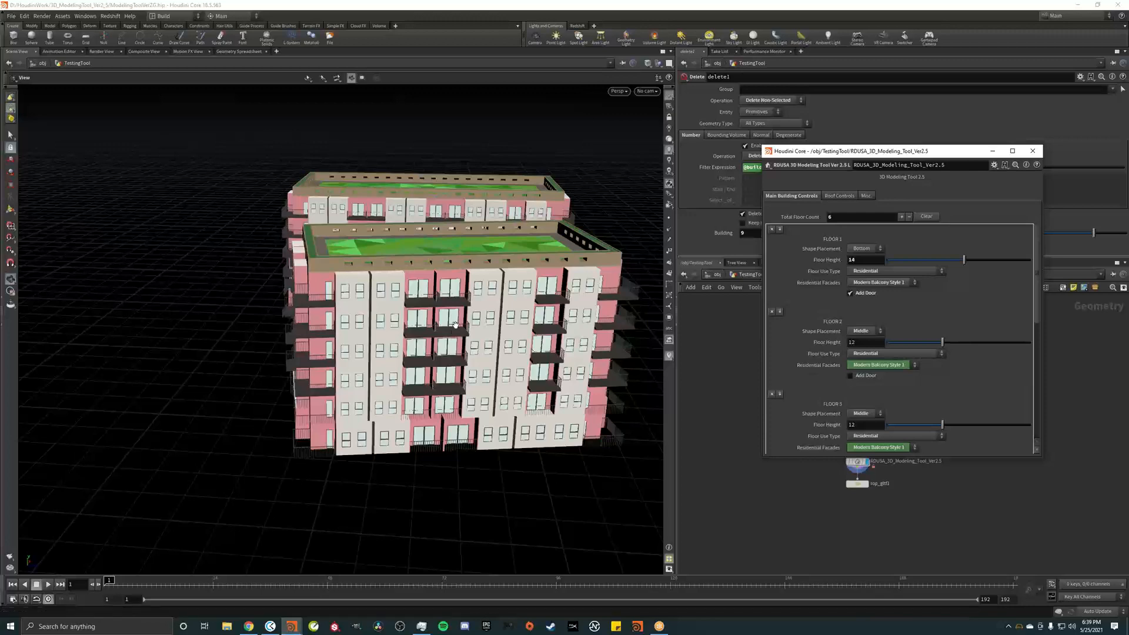
left_click_drag(412, 323, 395, 366)
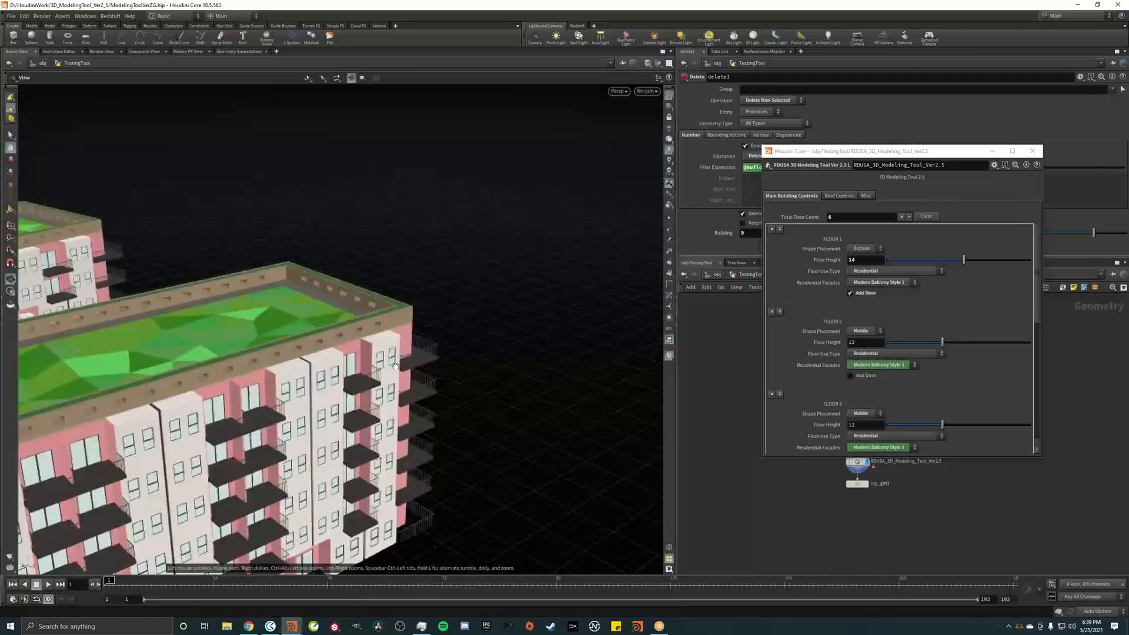
middle_click_drag(396, 366, 579, 310)
scroll(590, 304, "down", 1)
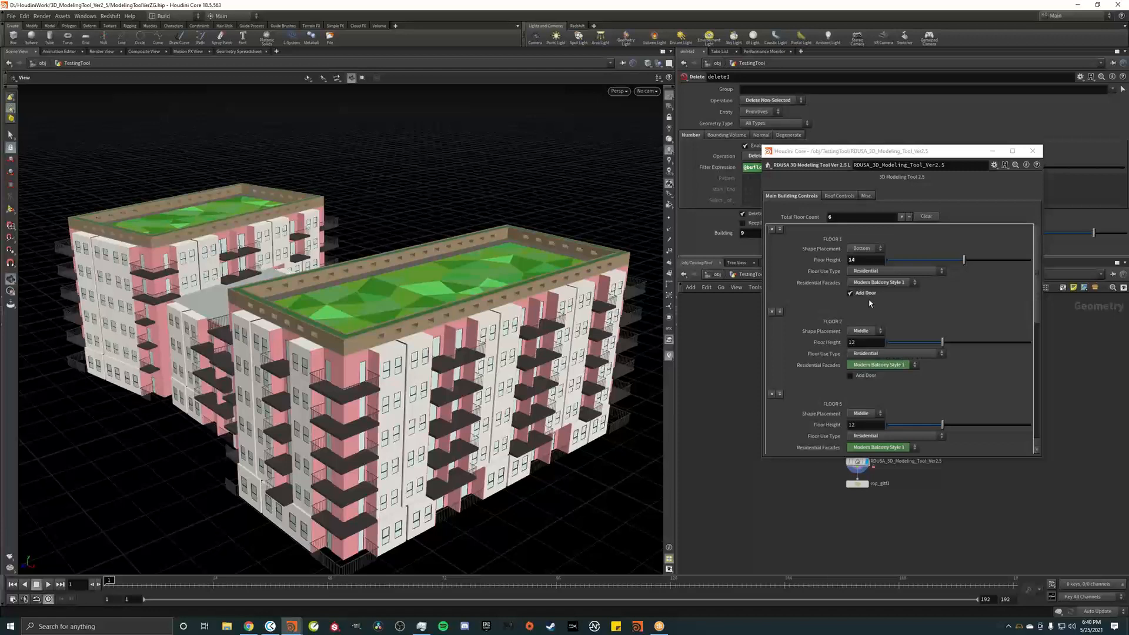
Try Residential Walk In 1 as Floor 1's residential facade and replace it with Modern Balcony Style 2
left_click(877, 283)
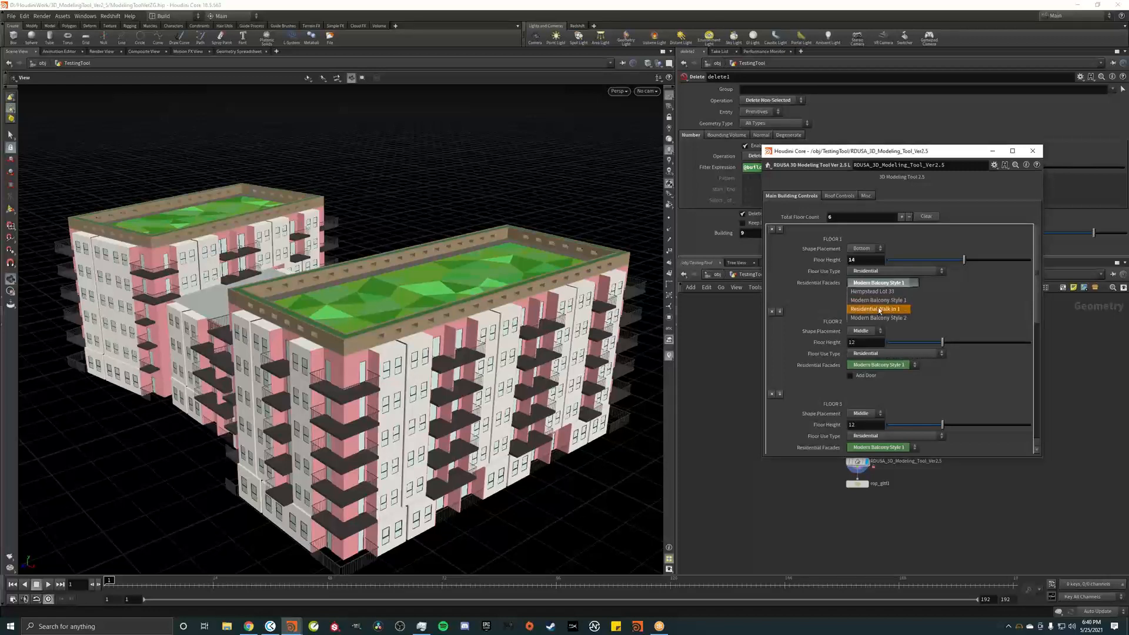
left_click(881, 305)
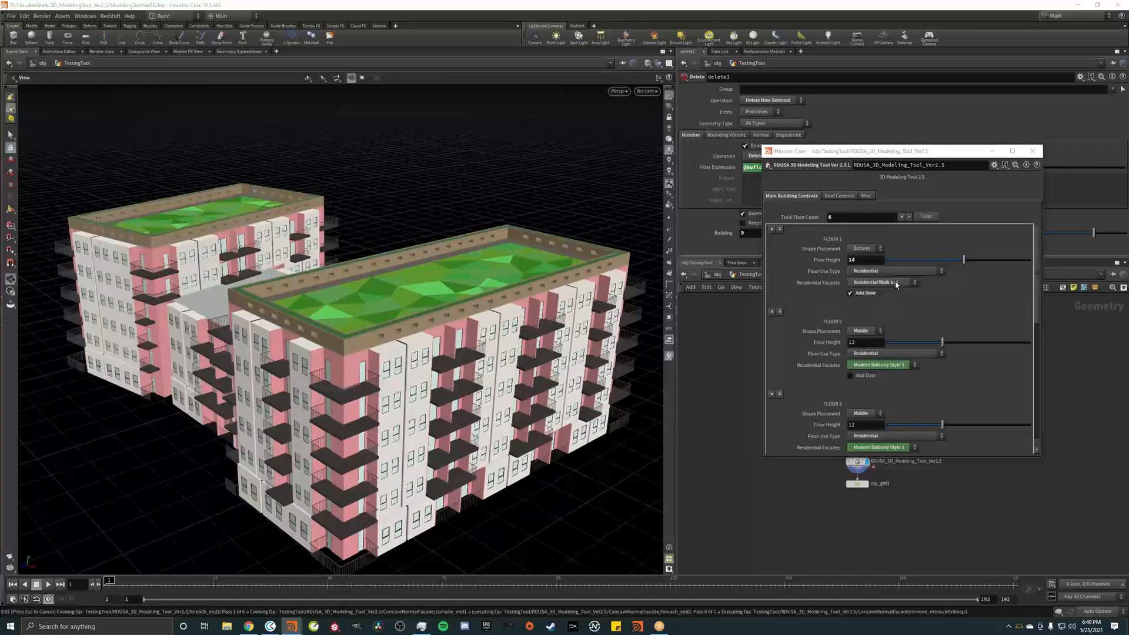
left_click(896, 284)
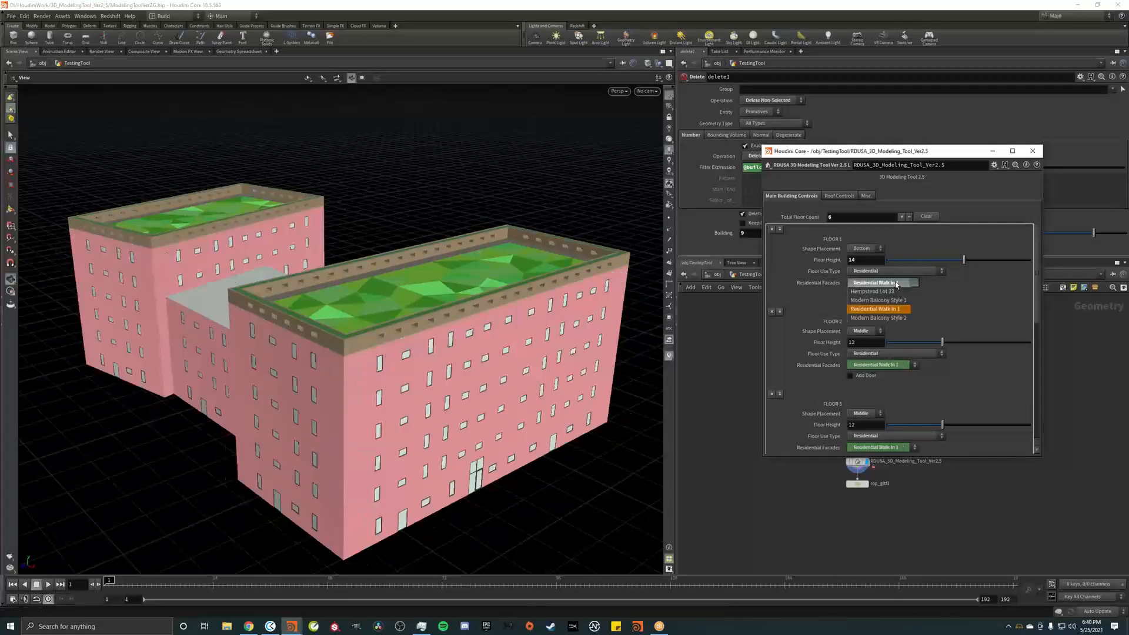
left_click(882, 313)
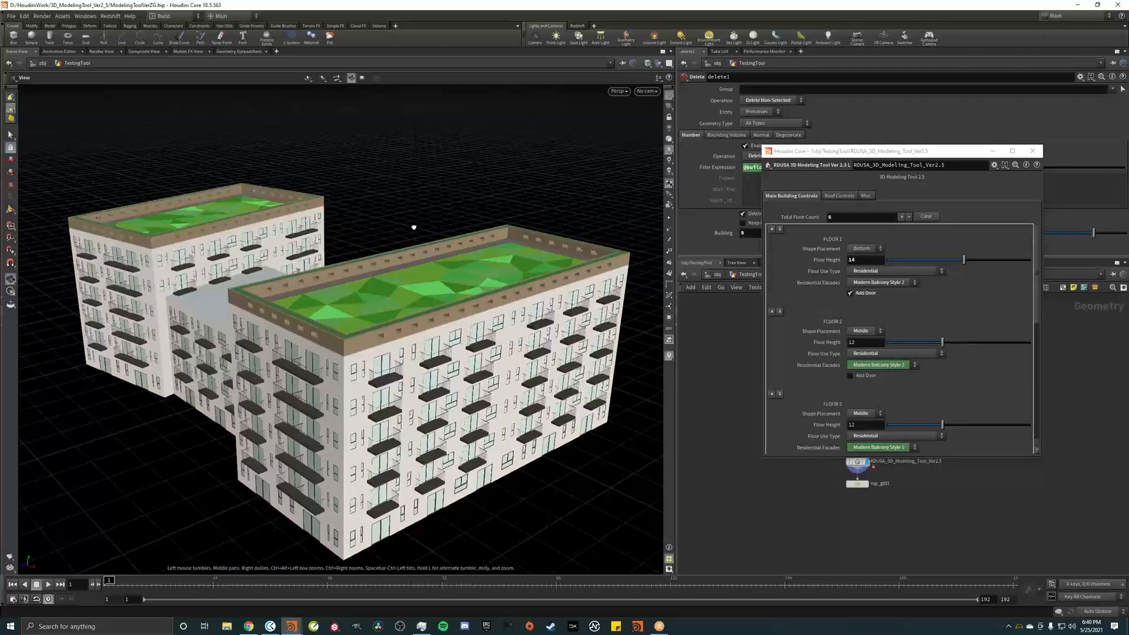
left_click_drag(414, 227, 286, 230)
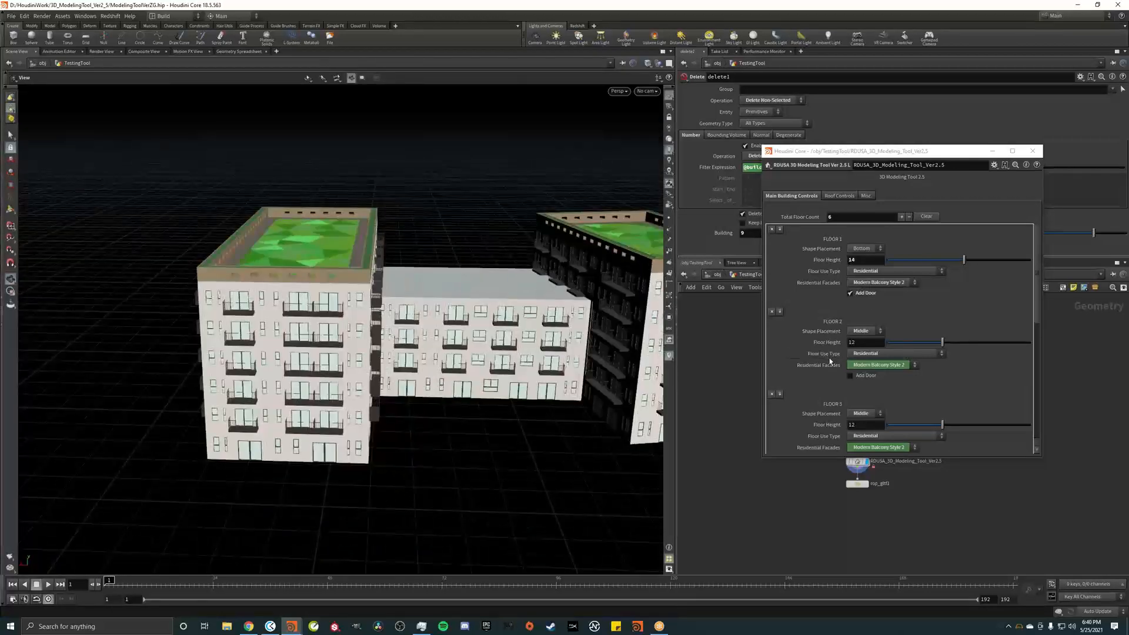
Move the modeling tool's parameter window aside and set Floor 5's Shape Placement to Middle
left_click_drag(938, 152, 853, 88)
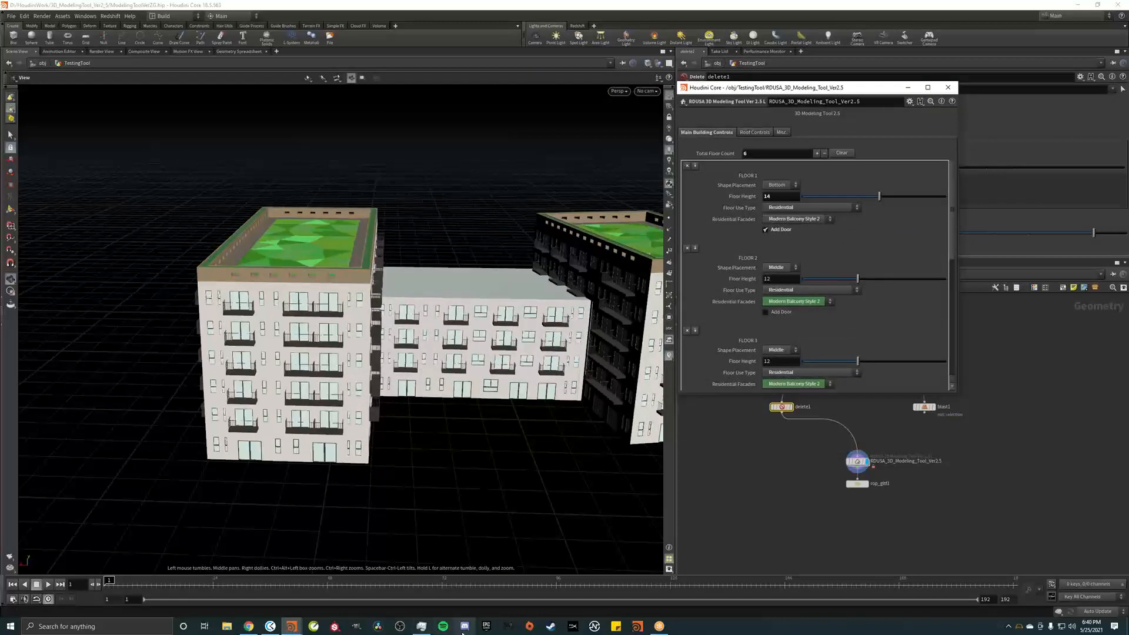
mouse_move(240, 633)
scroll(785, 303, "down", 5)
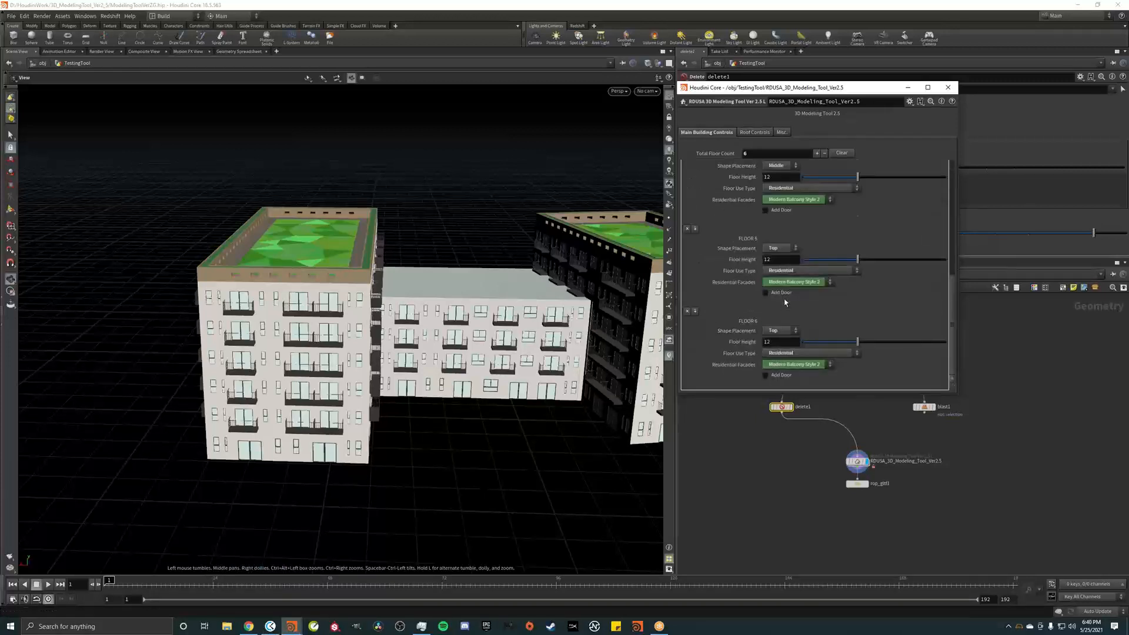
left_click(779, 248)
left_click(778, 261)
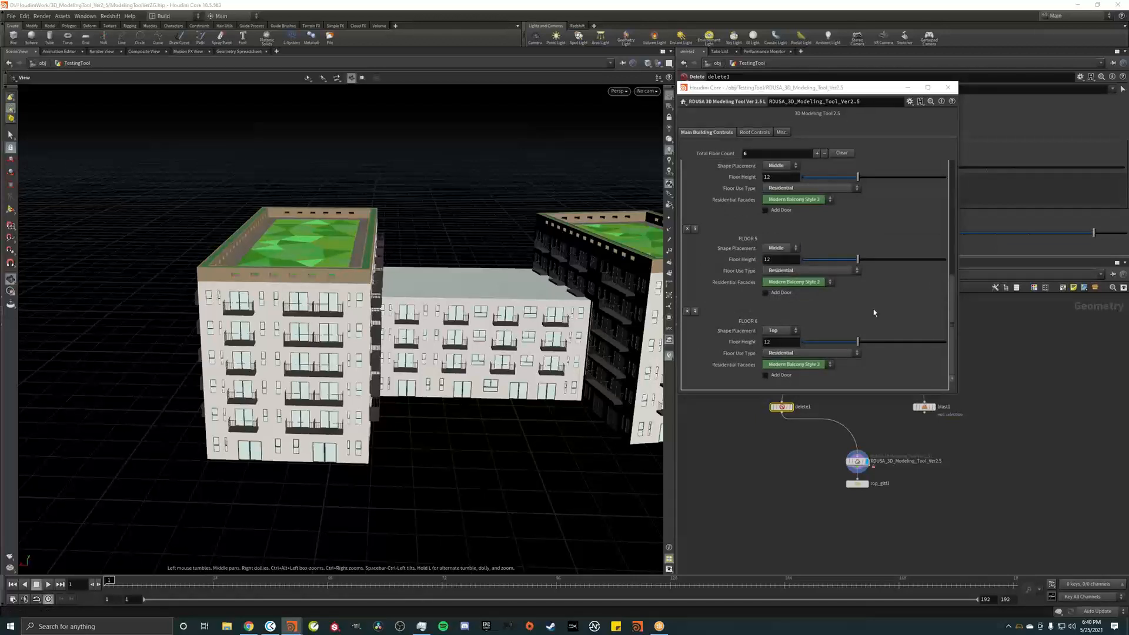
Switch to the browser preview of 2021_05_07 Initial Building Configurations.xlsx, maximize it and enlarge the page zoom for reading
mouse_move(259, 631)
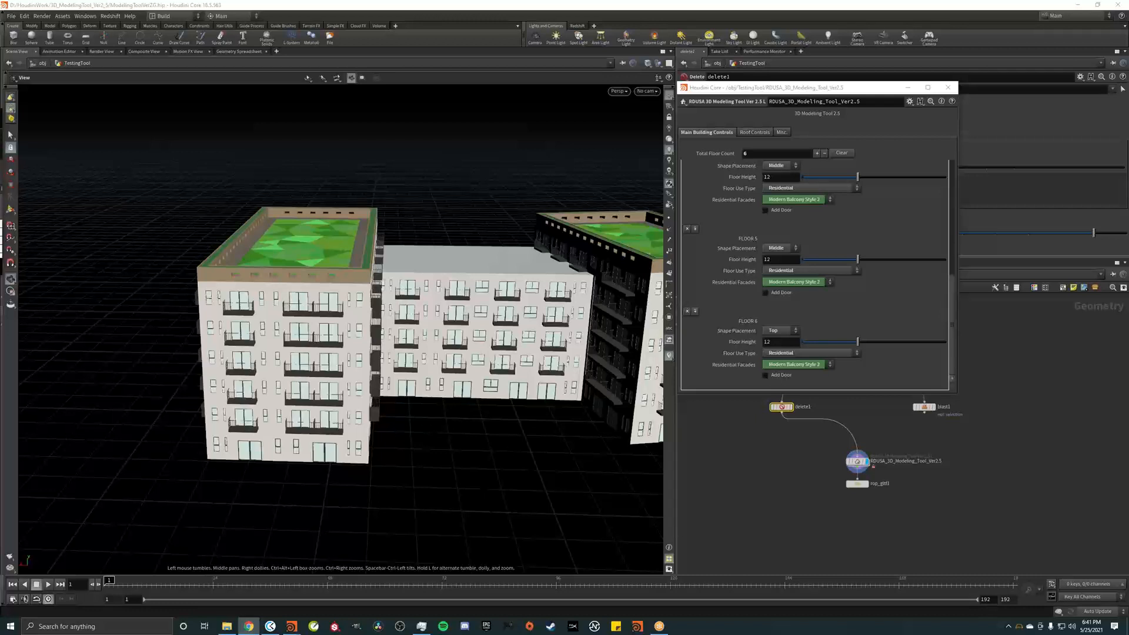
left_click_drag(0, 168, 695, 146)
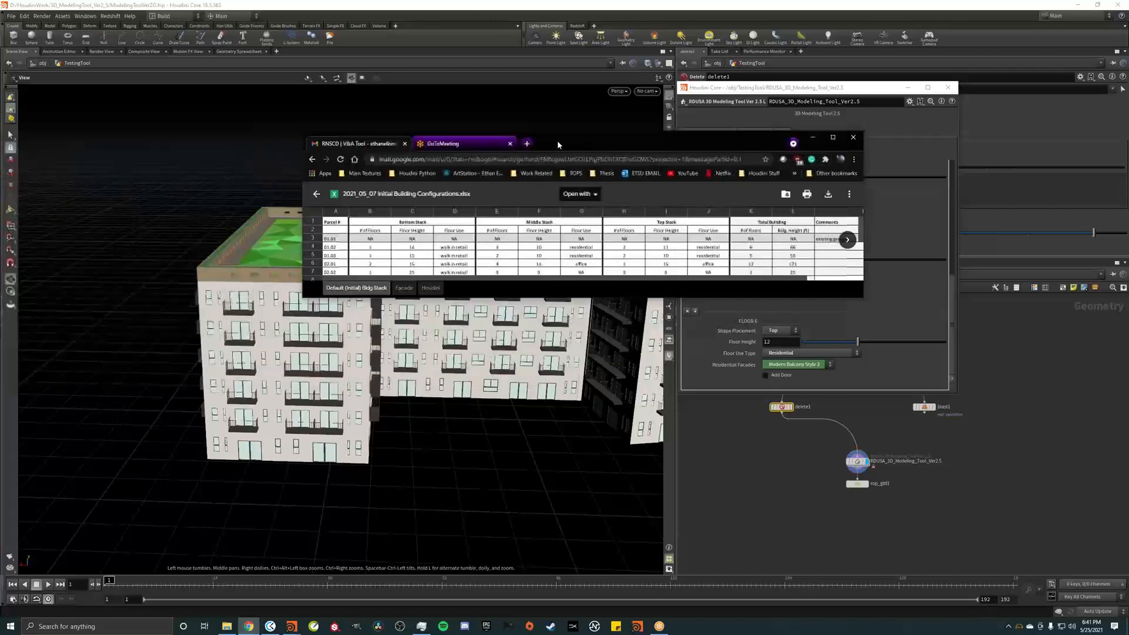
left_click(833, 137)
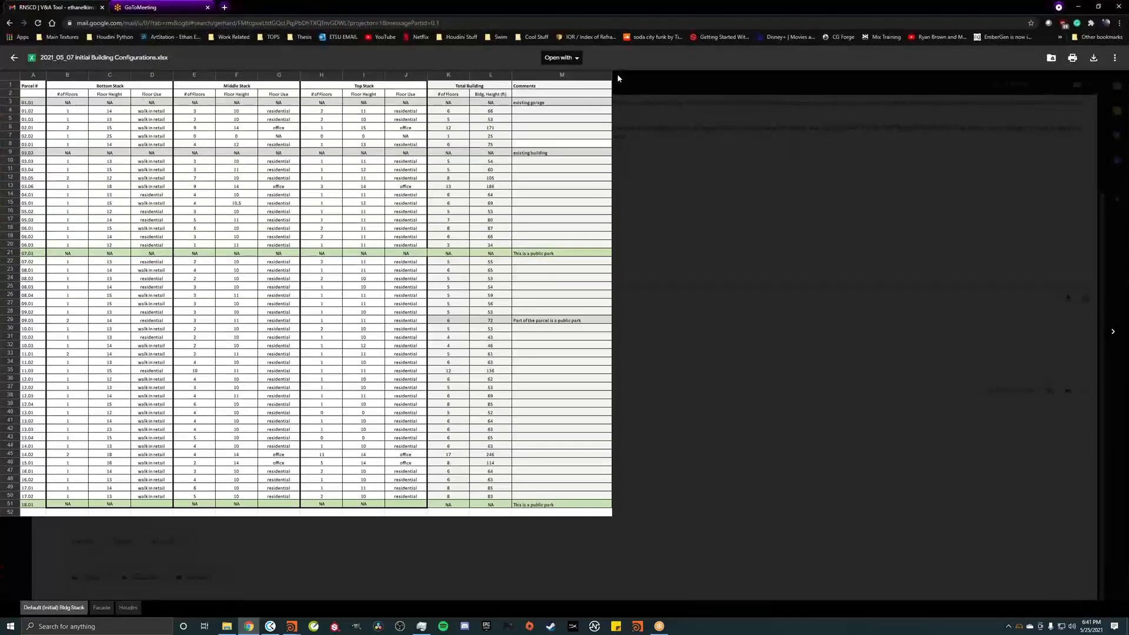
left_click(1120, 22)
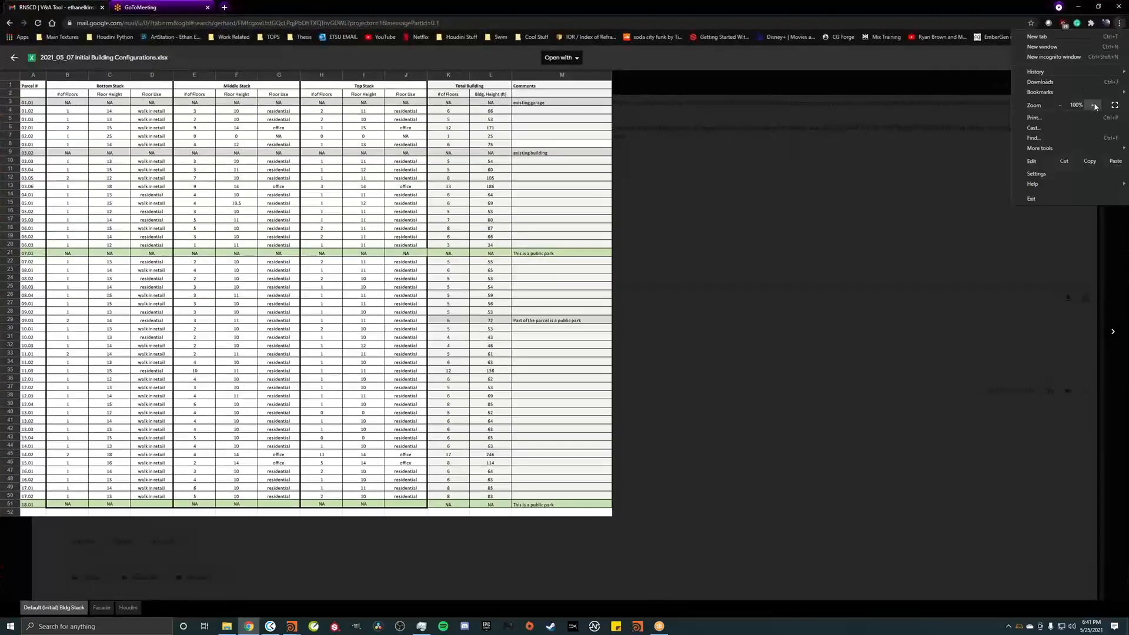
left_click(1094, 105)
left_click(1094, 105)
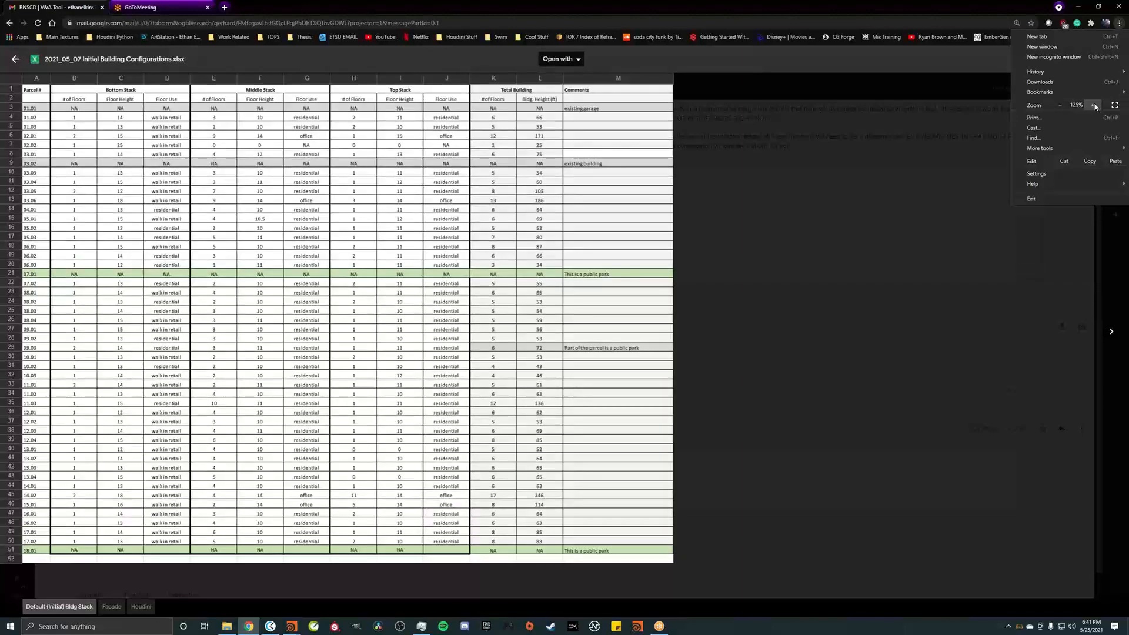
left_click(1094, 104)
left_click(1094, 104)
left_click(1025, 316)
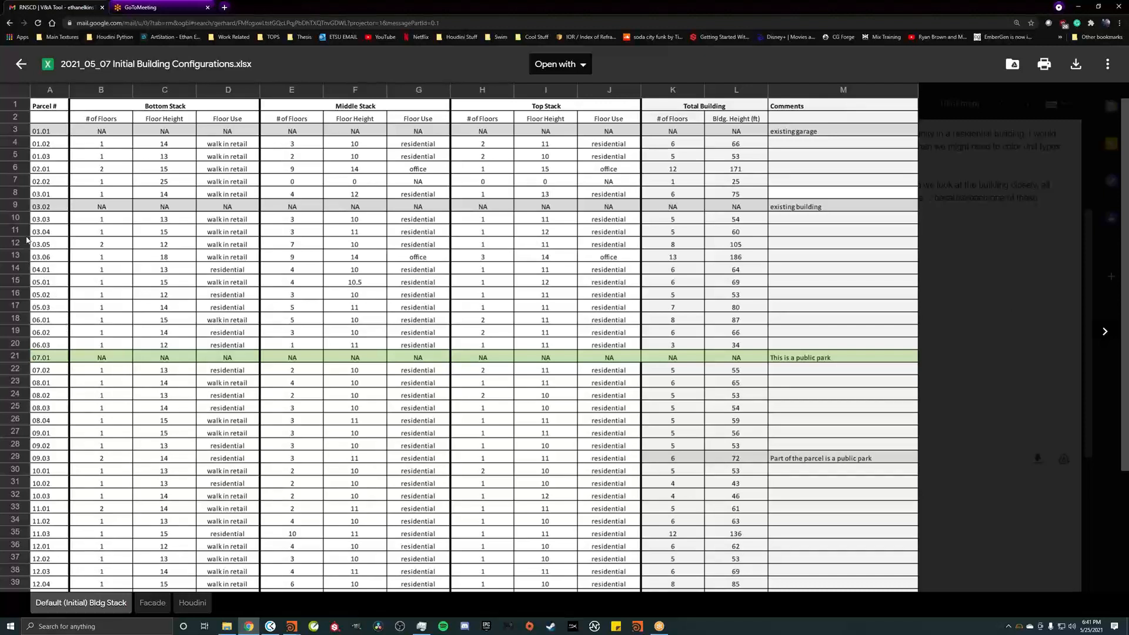
Highlight the row for parcel 04.01 to read its floor configuration, and move the spreadsheet window out of the way
left_click(16, 269)
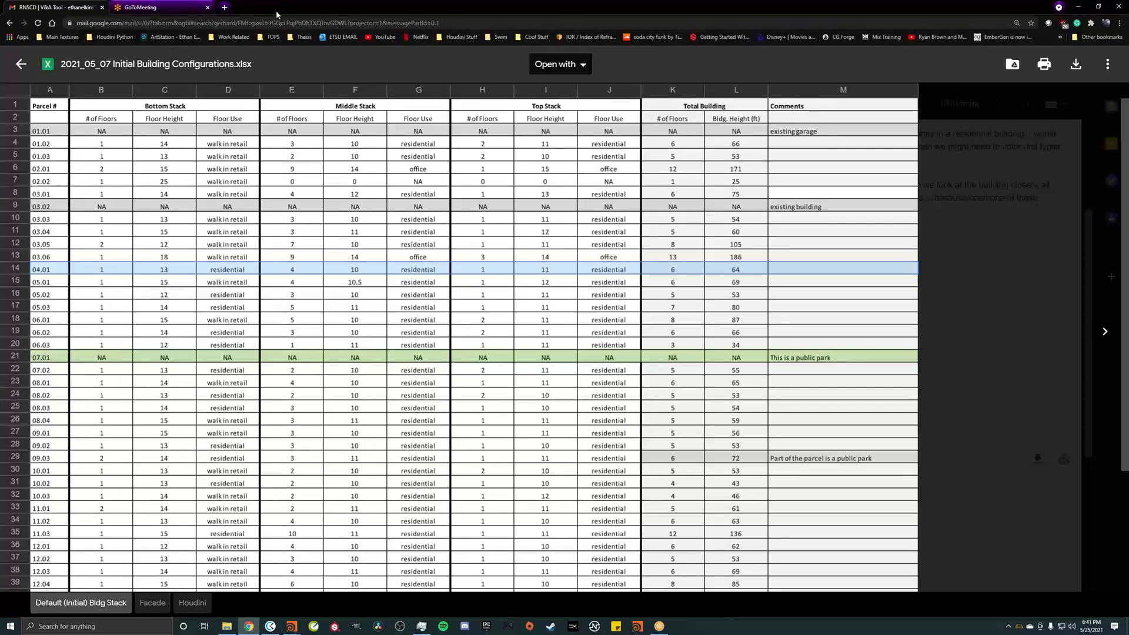
left_click_drag(276, 15, 0, 112)
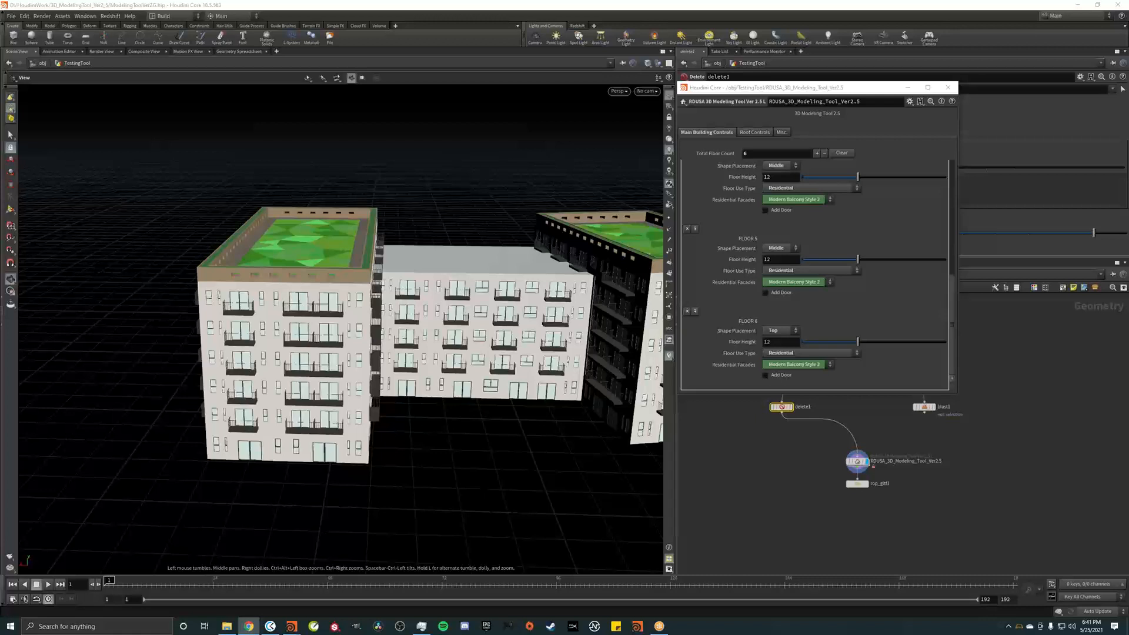
Inspect the Modern Balcony Style 2 building from several angles in Houdini and return to Floor 1's parameters
left_click(451, 380)
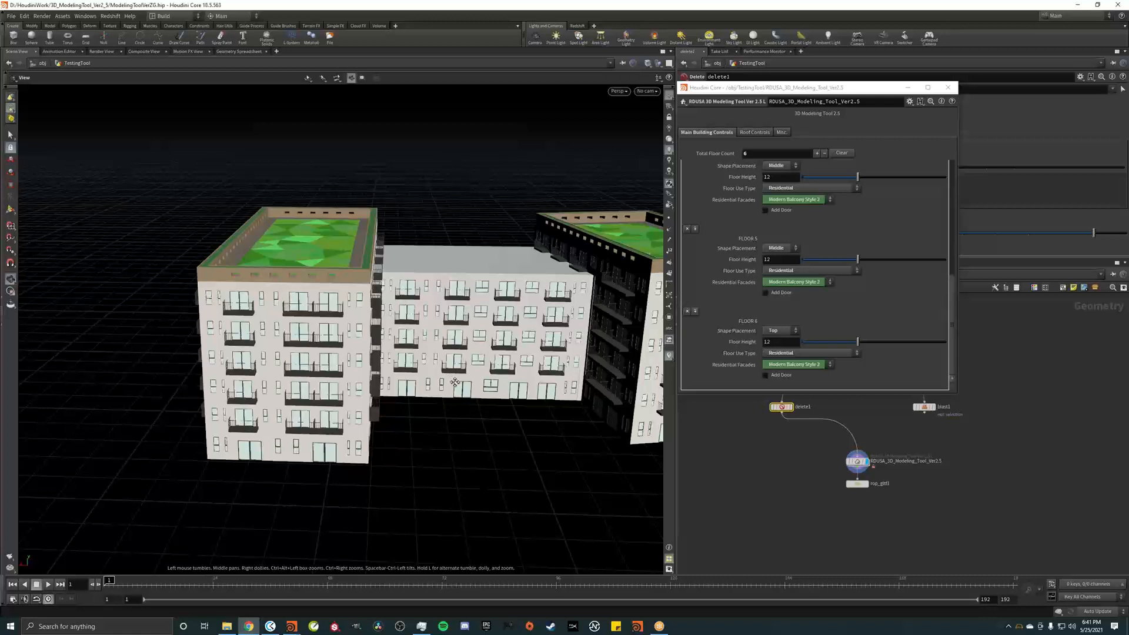
left_click_drag(451, 379, 356, 364)
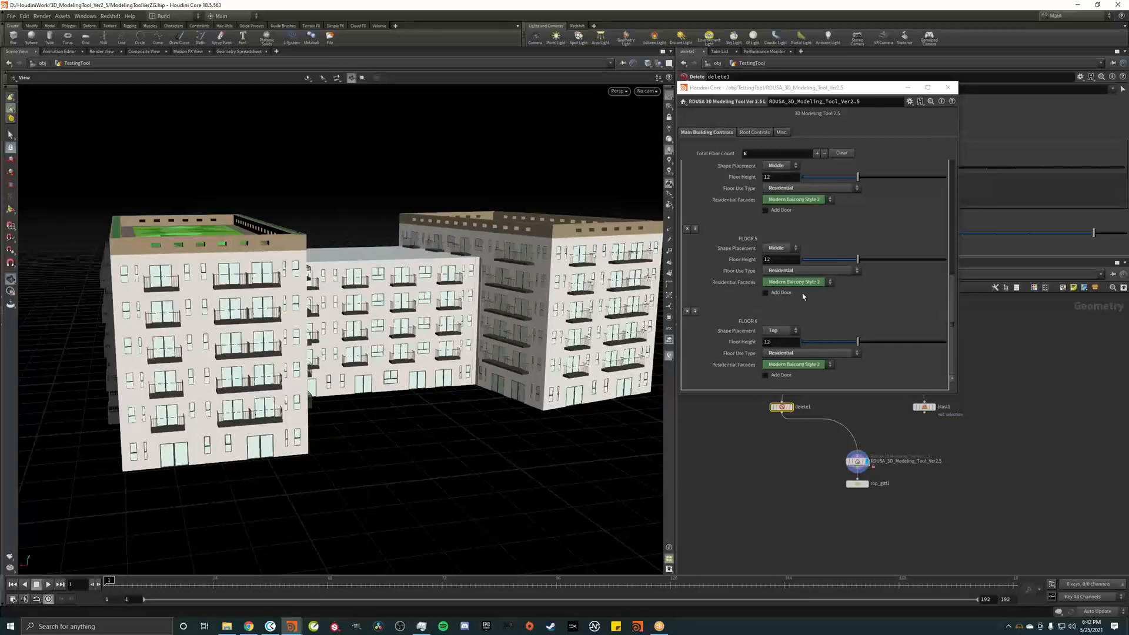
left_click_drag(951, 287, 951, 168)
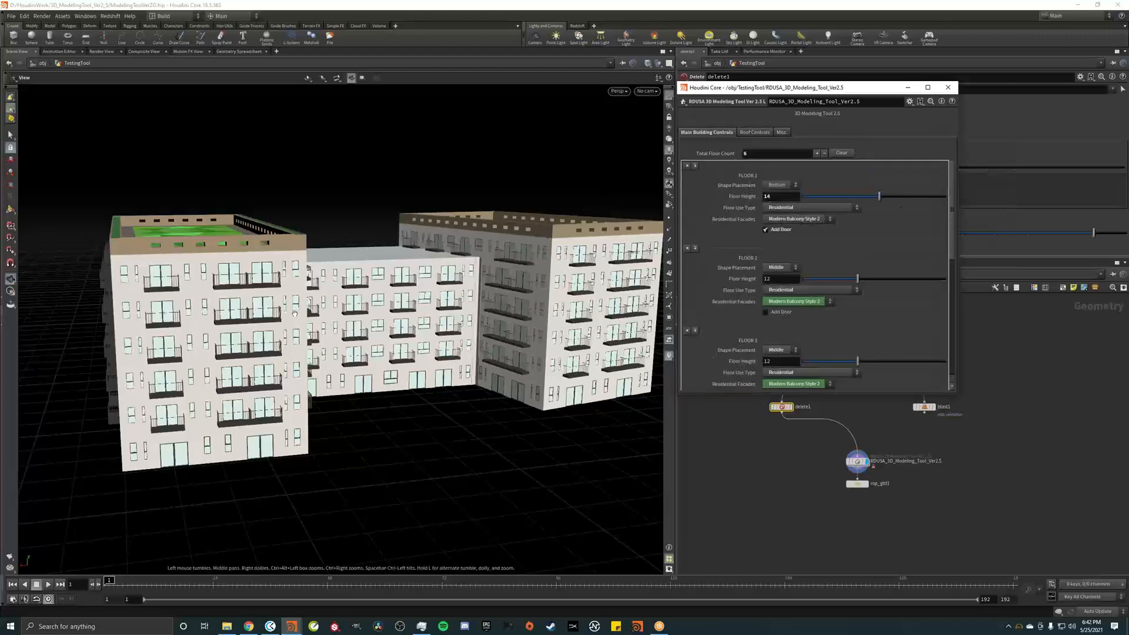
left_click_drag(294, 314, 416, 308)
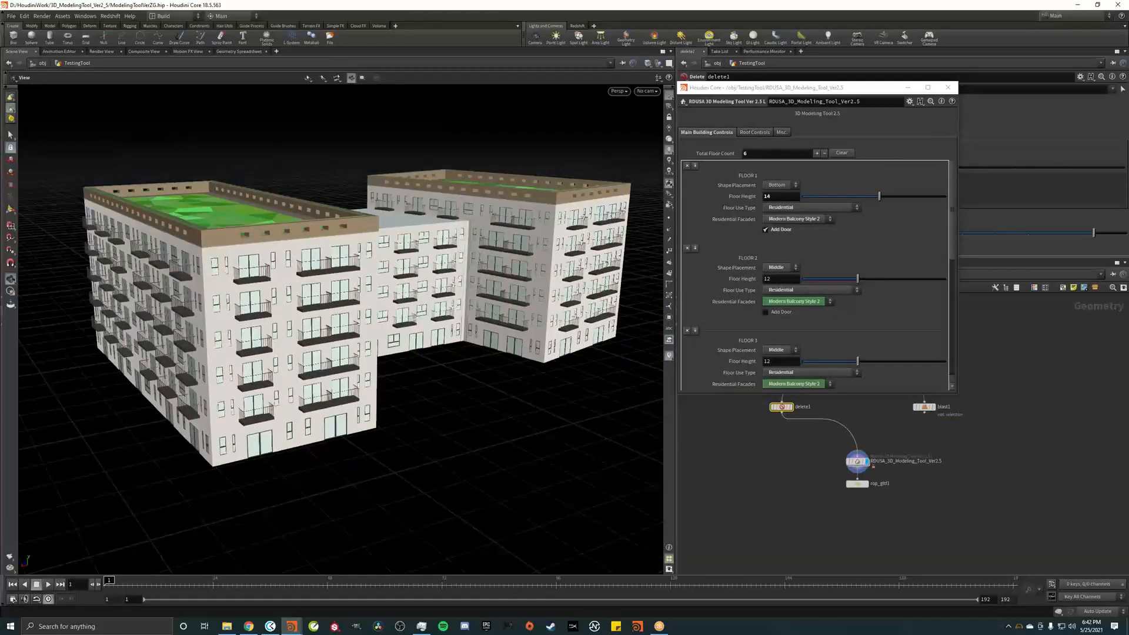
Switch to the browser, go back from the spreadsheet preview to its email, and review the message and attachments before returning to Houdini
left_click_drag(0, 247, 507, 148)
left_click(800, 160)
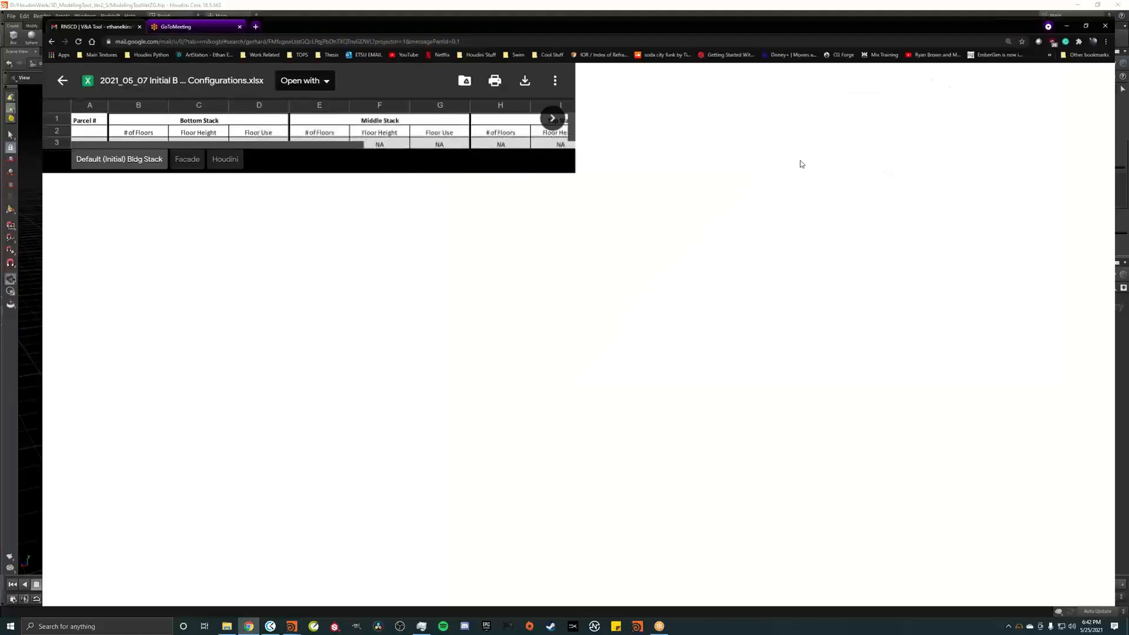
left_click(21, 66)
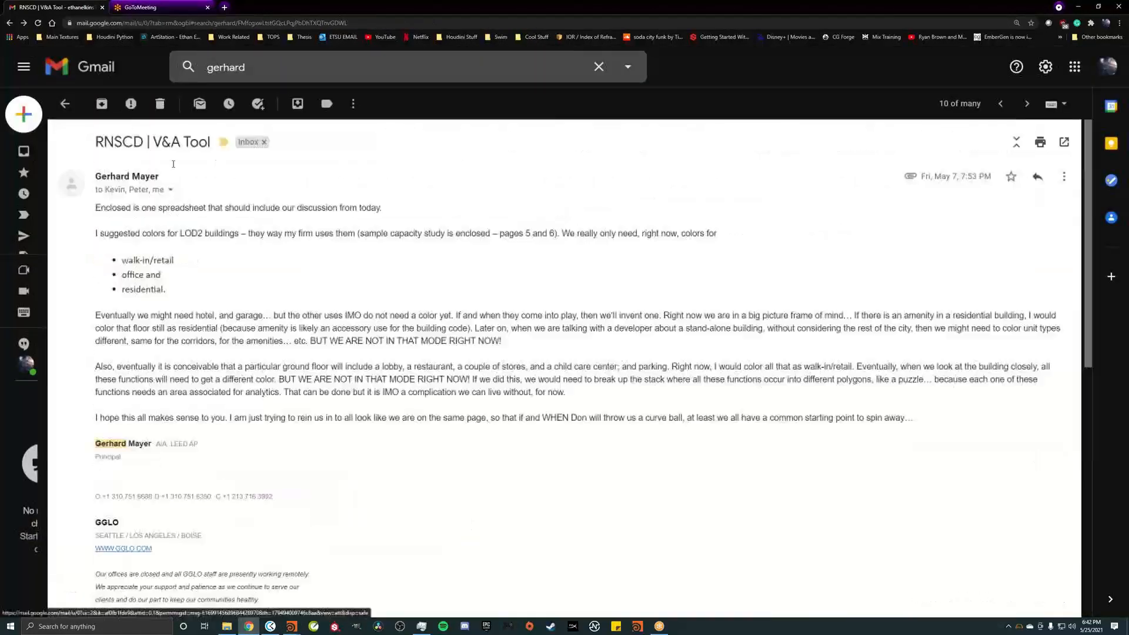
scroll(173, 165, "down", 5)
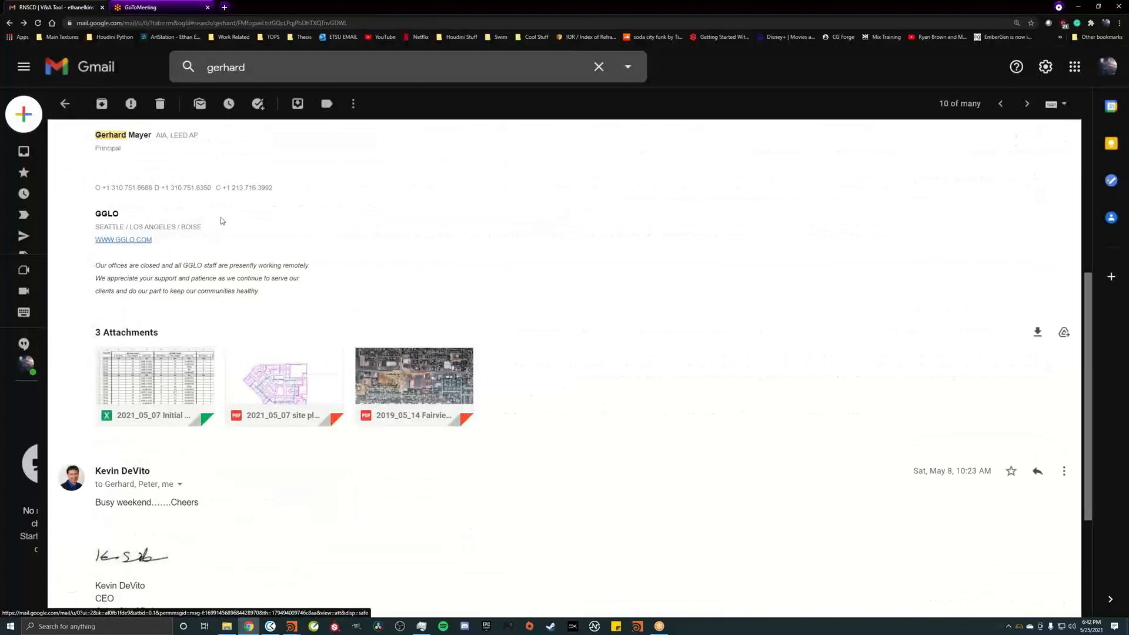
scroll(221, 217, "up", 5)
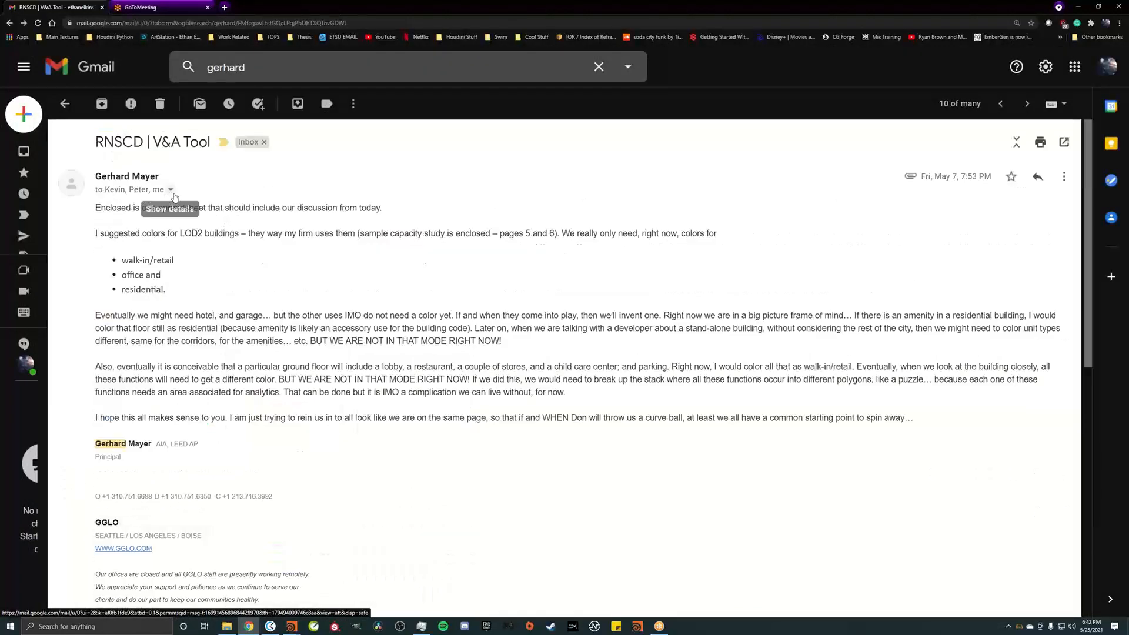
scroll(308, 268, "down", 5)
scroll(307, 268, "up", 5)
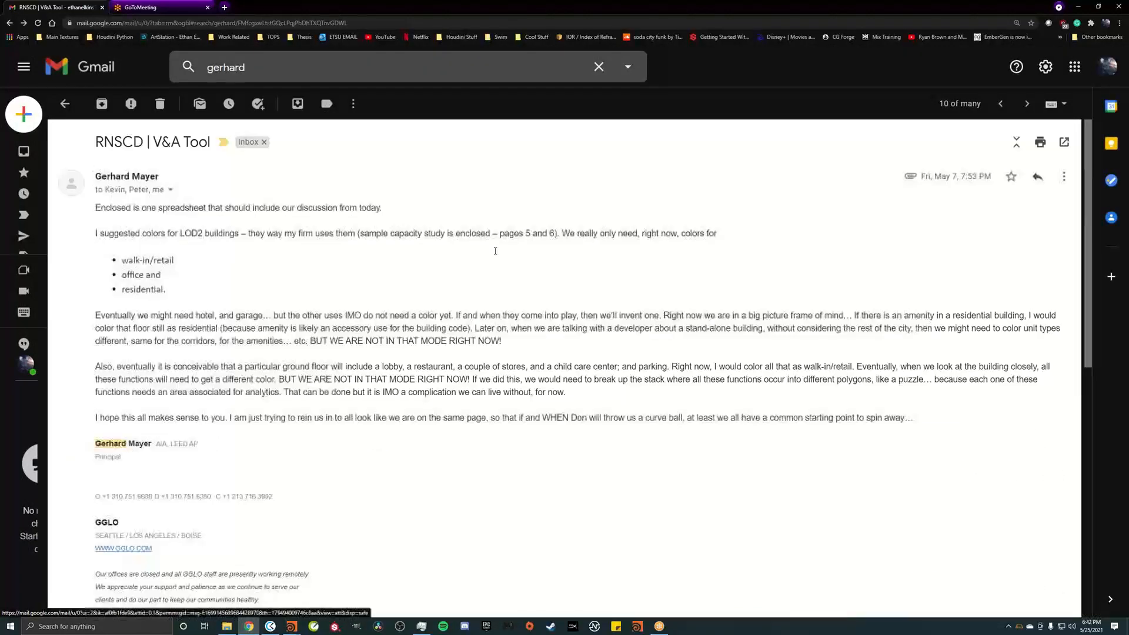
left_click_drag(745, 13, 745, 0)
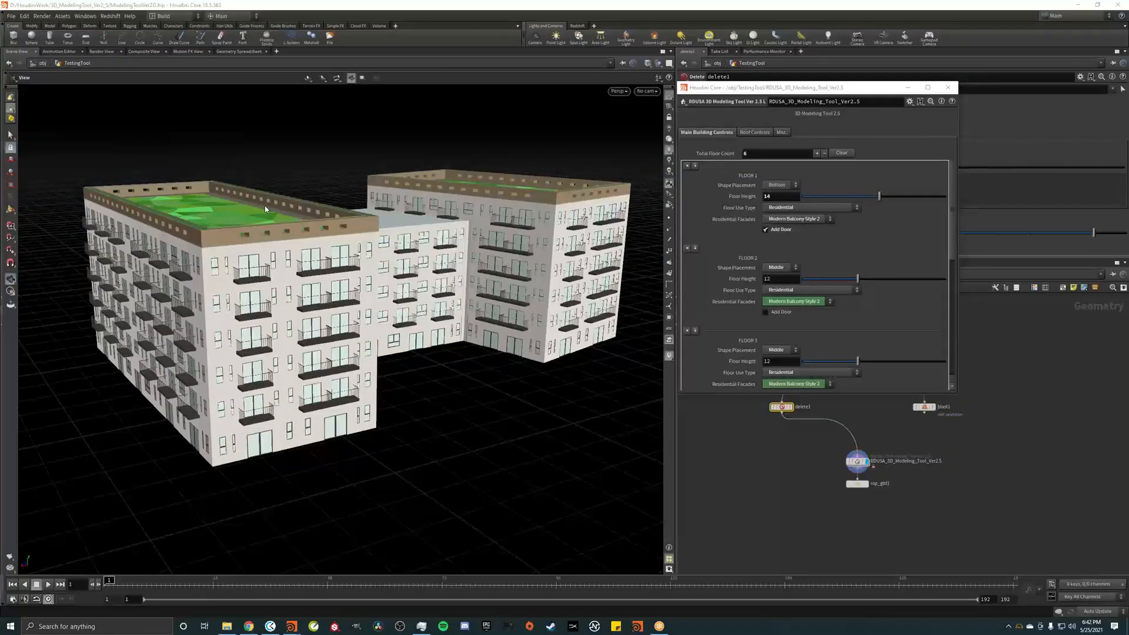
Inspect the building's balcony facades and inner courtyard up close from several angles
left_click_drag(395, 294, 340, 288)
scroll(438, 237, "up", 4)
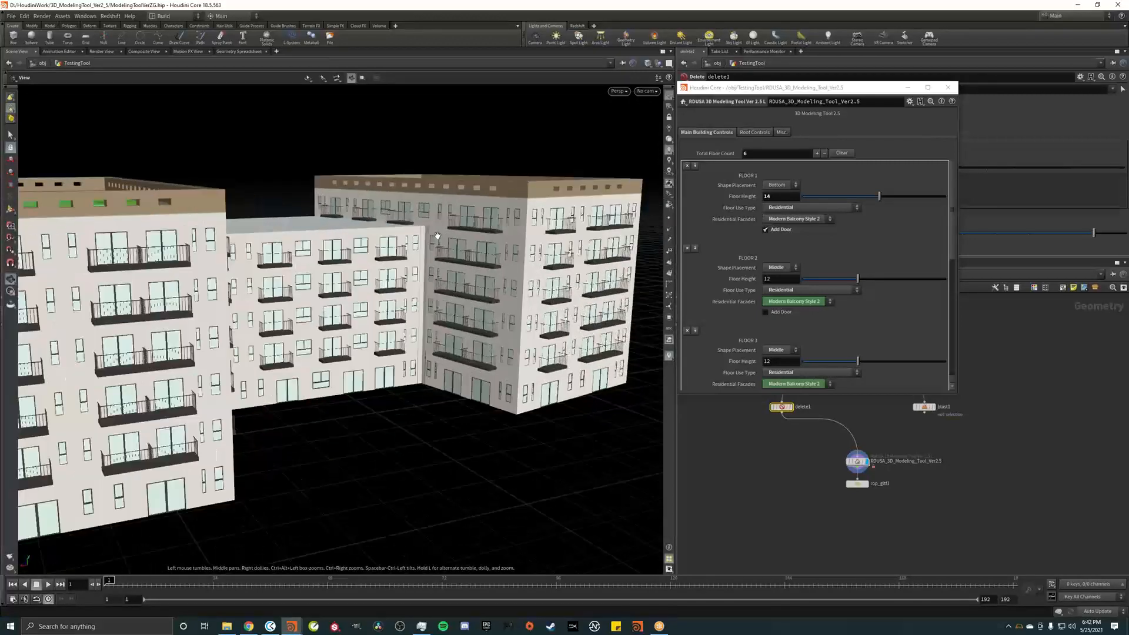
scroll(429, 231, "up", 5)
scroll(429, 231, "down", 4)
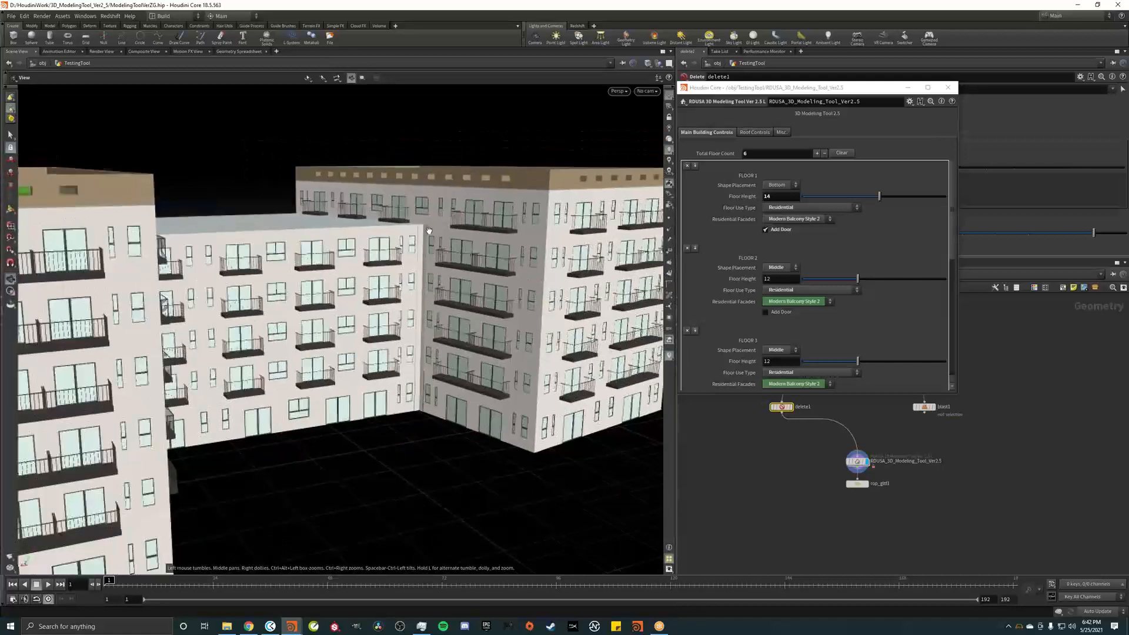
scroll(429, 231, "down", 5)
scroll(429, 230, "up", 6)
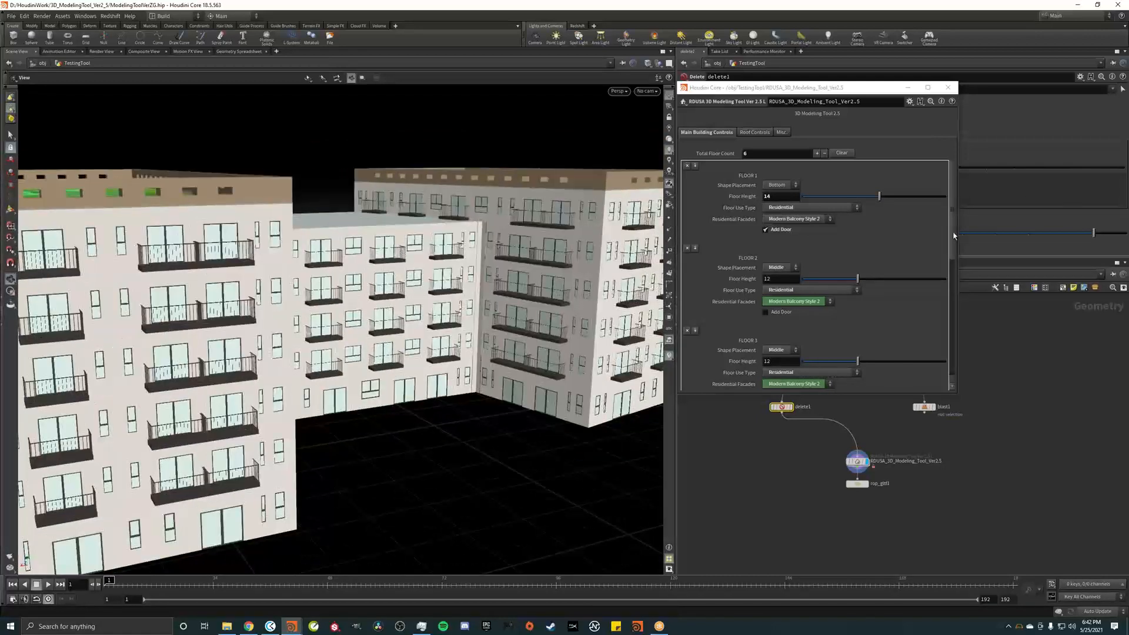
left_click_drag(375, 273, 435, 276)
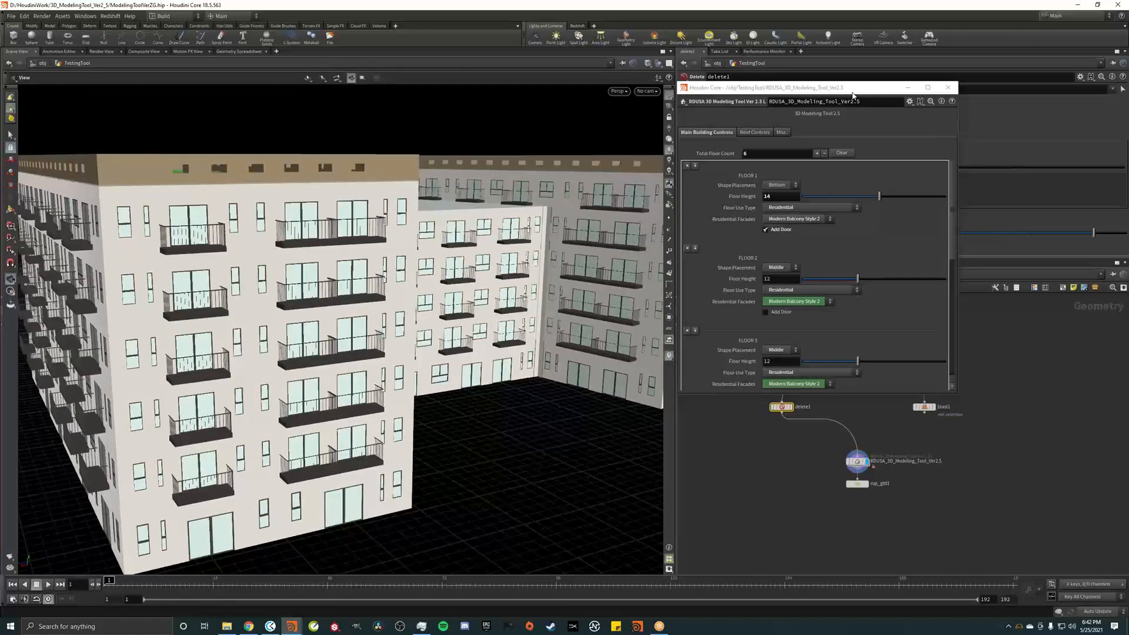
Move the parameter window off the network, enter the RDUSA_3D_Modeling_Tool_Ver2.5 node and browse the material groups in its Material_Library
left_click_drag(852, 93, 1012, 62)
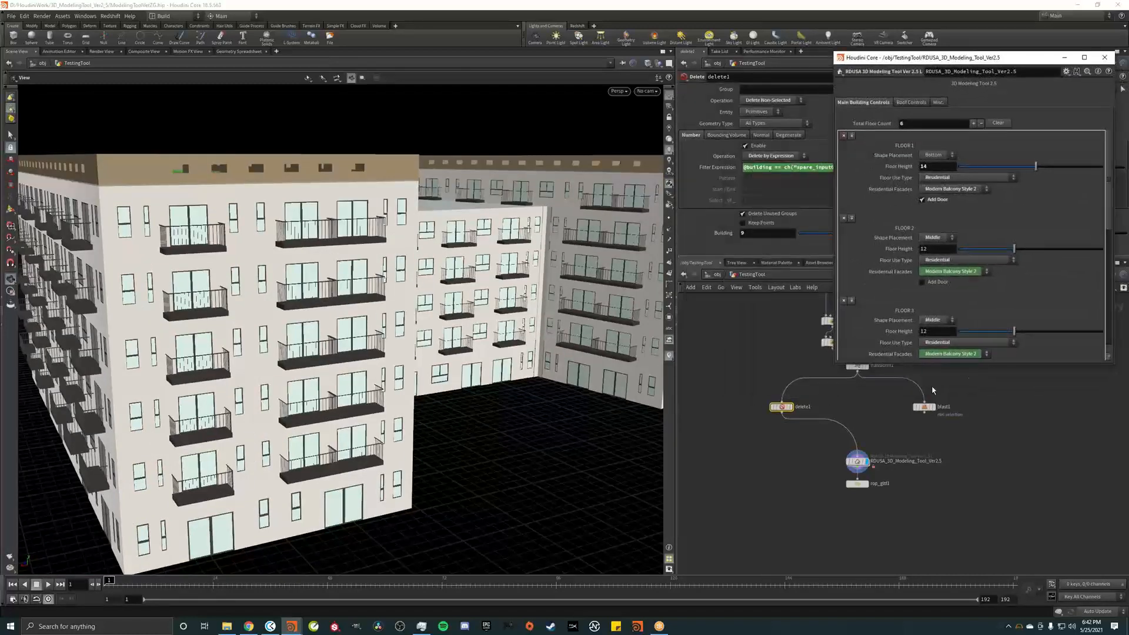
middle_click_drag(933, 390, 916, 453)
scroll(915, 454, "down", 3)
scroll(888, 464, "up", 4)
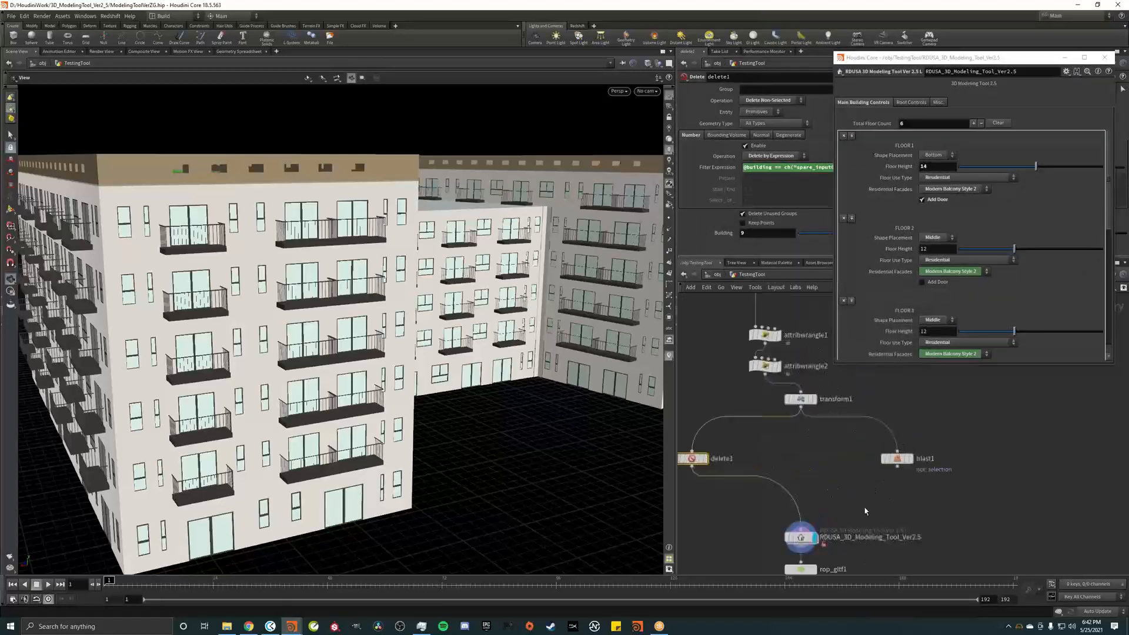
double_click(812, 484)
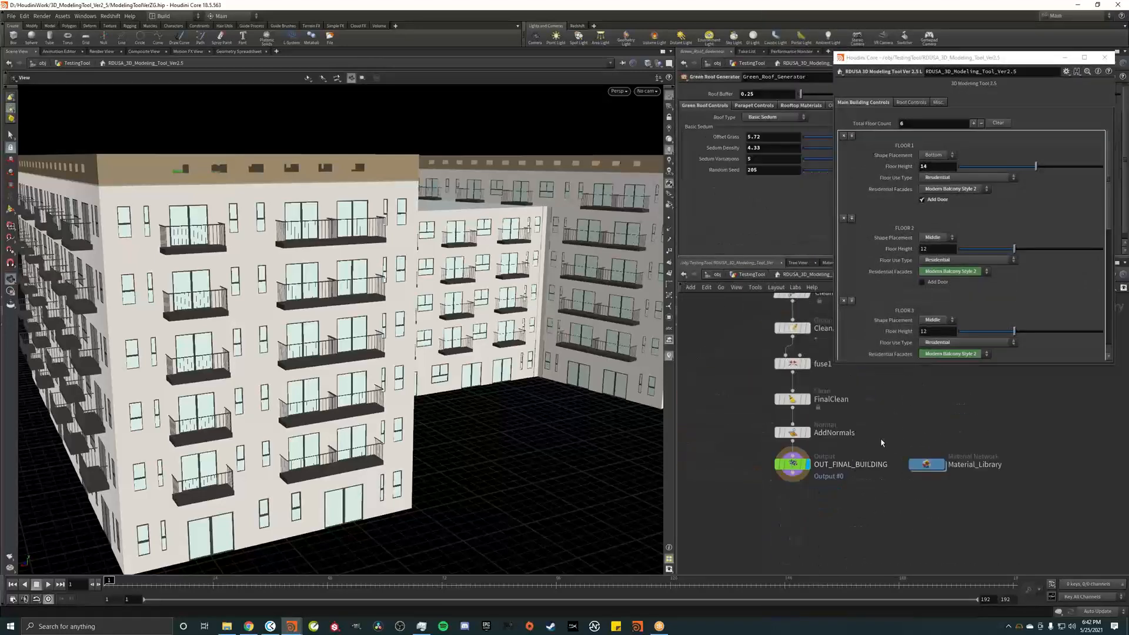
double_click(926, 464)
scroll(826, 400, "up", 4)
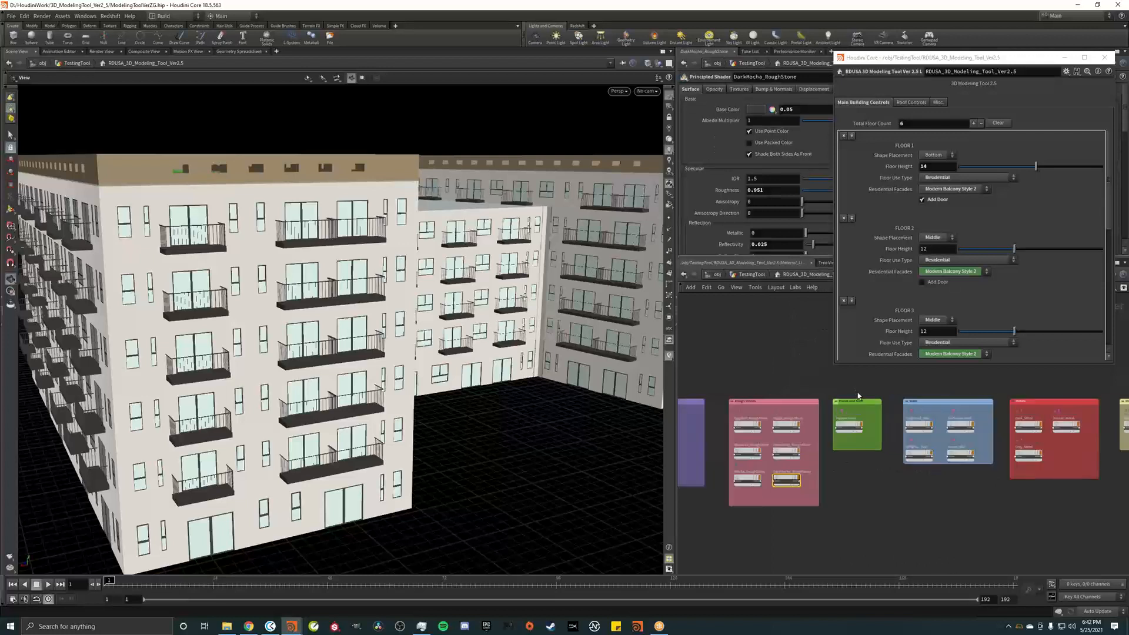
middle_click_drag(777, 386, 658, 381)
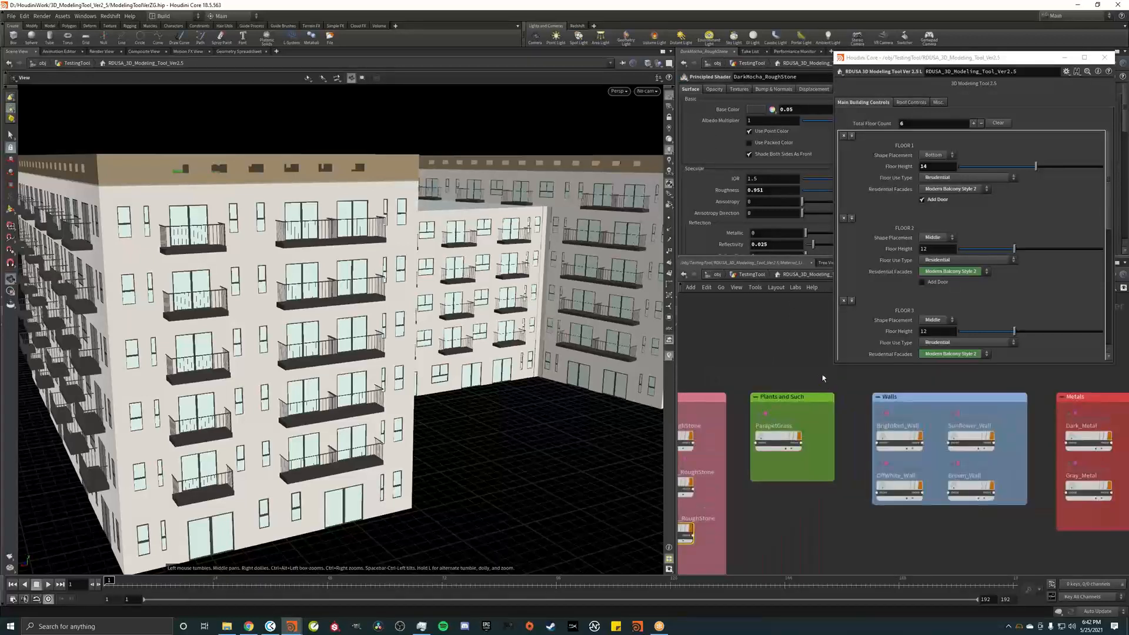
mouse_move(822, 379)
middle_mouse_down()
mouse_move(680, 381)
mouse_move(688, 387)
mouse_move(657, 370)
middle_mouse_up()
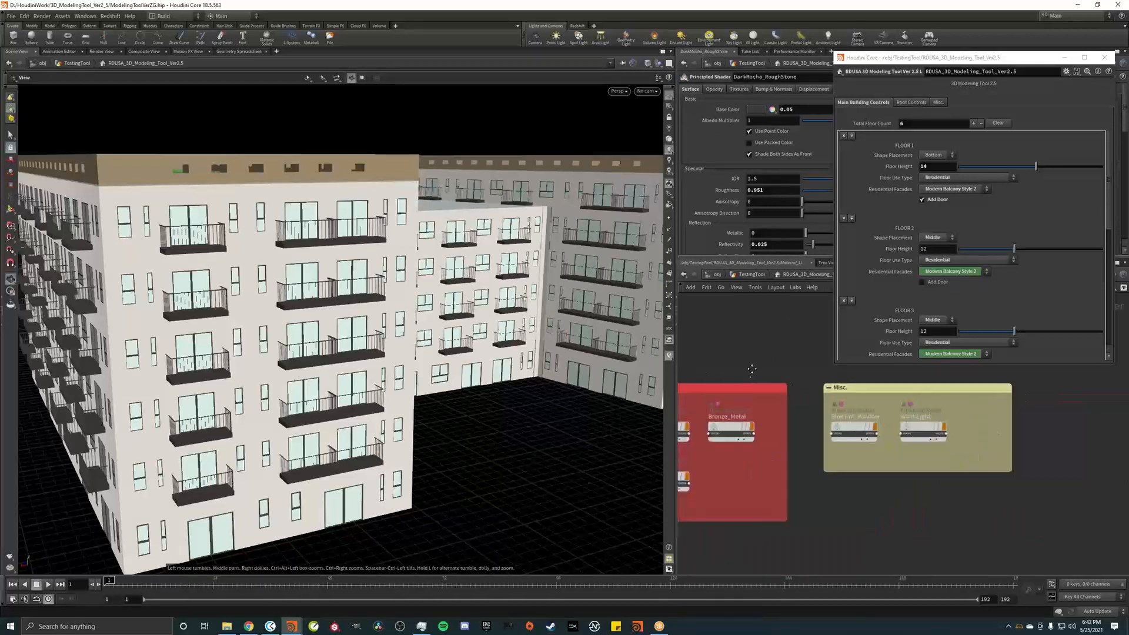
mouse_move(752, 369)
middle_mouse_down()
mouse_move(719, 365)
mouse_move(924, 370)
mouse_move(877, 370)
middle_mouse_up()
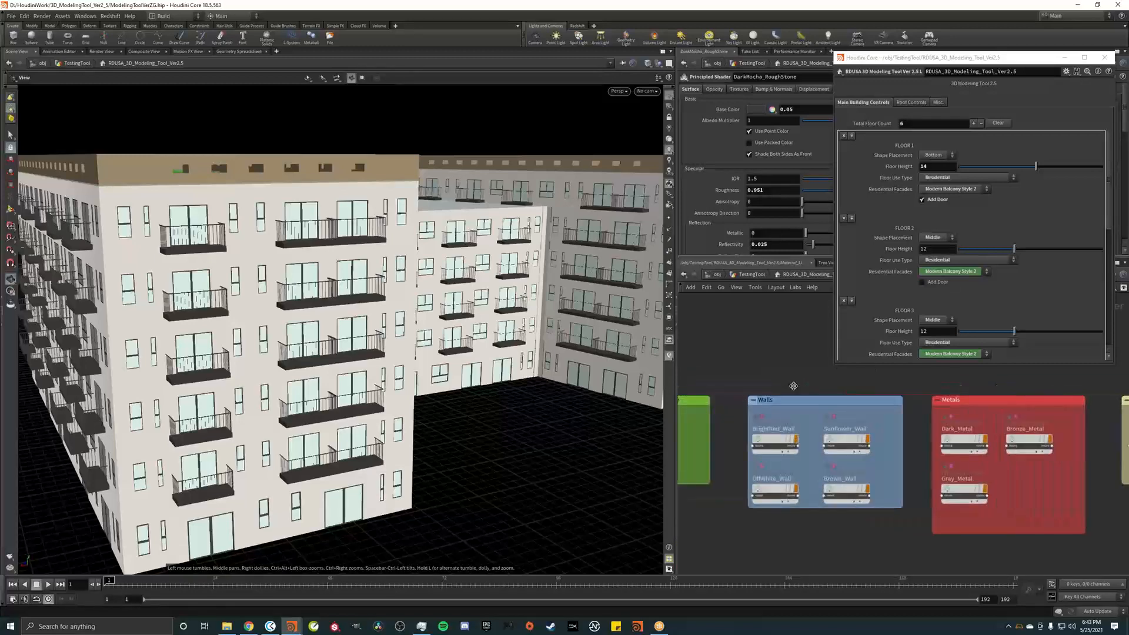
Try a turquoise base color on the OffWhite_Wall material and revert it
left_click(774, 490)
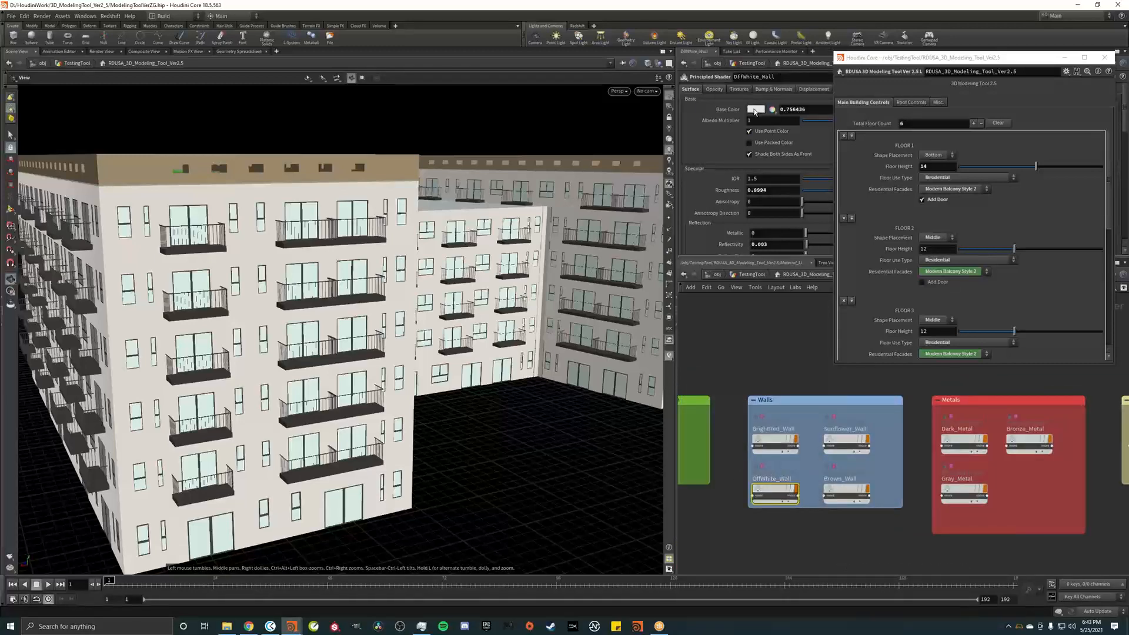
left_click(755, 112)
left_click_drag(853, 109, 777, 109)
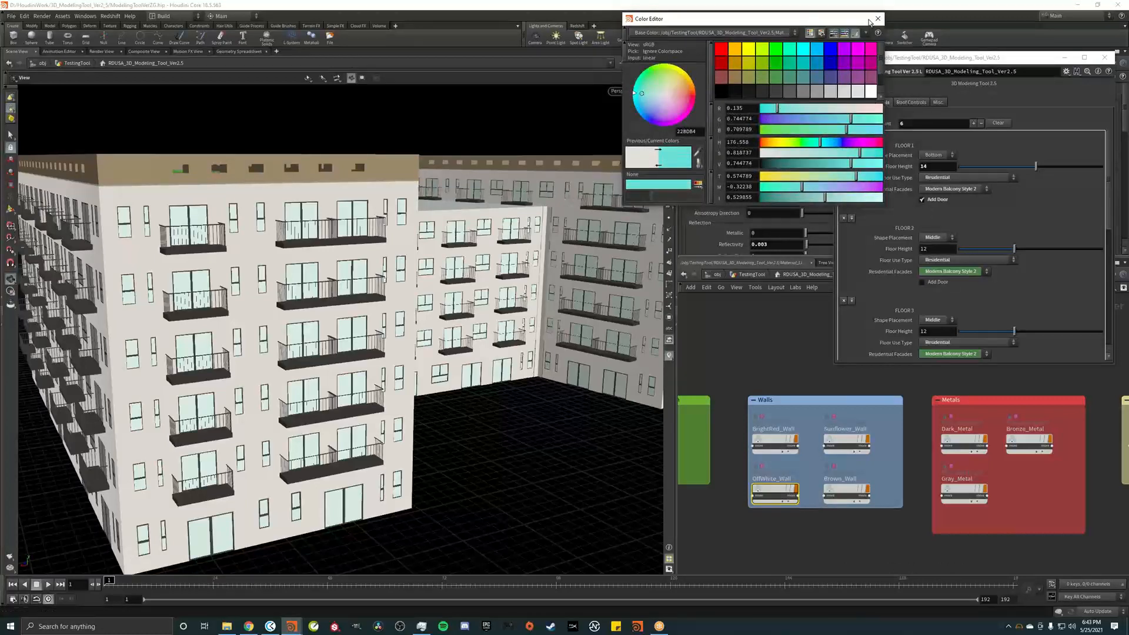
left_click(878, 18)
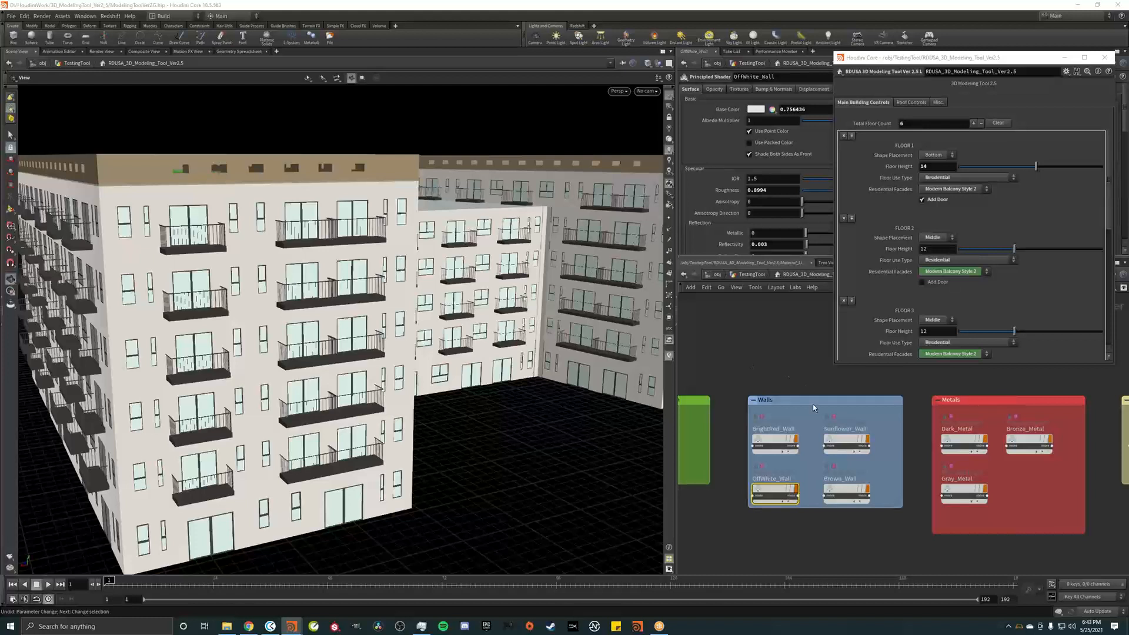
Change the base color of the Eggshell_RoughStone material in the Rough Stones group to pale yellow F3E8B1 with a saturation of 0.27
mouse_move(847, 442)
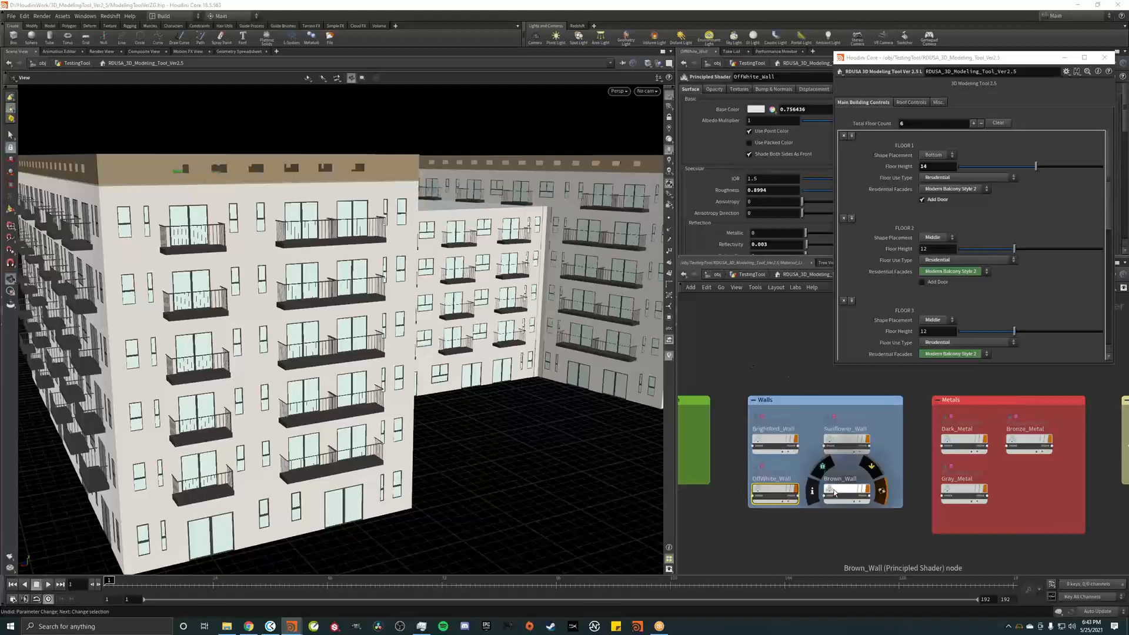
middle_click_drag(747, 357, 944, 376)
middle_click_drag(826, 402, 900, 393)
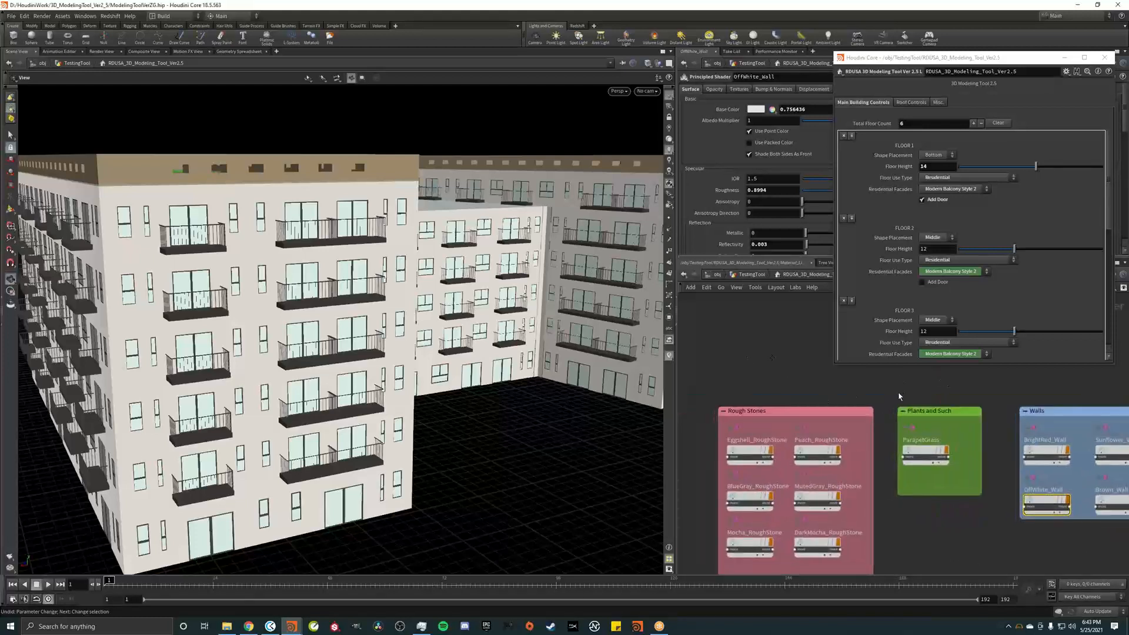
scroll(899, 394, "down", 1)
middle_click_drag(810, 400, 810, 366)
scroll(813, 447, "up", 2)
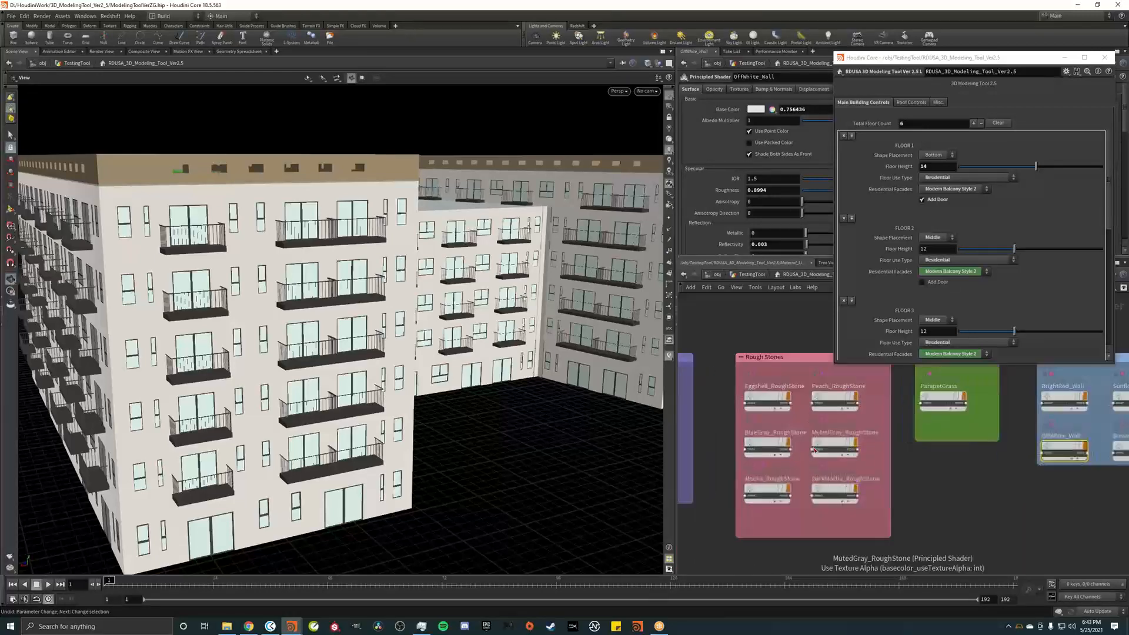
left_click(759, 390)
left_click(754, 110)
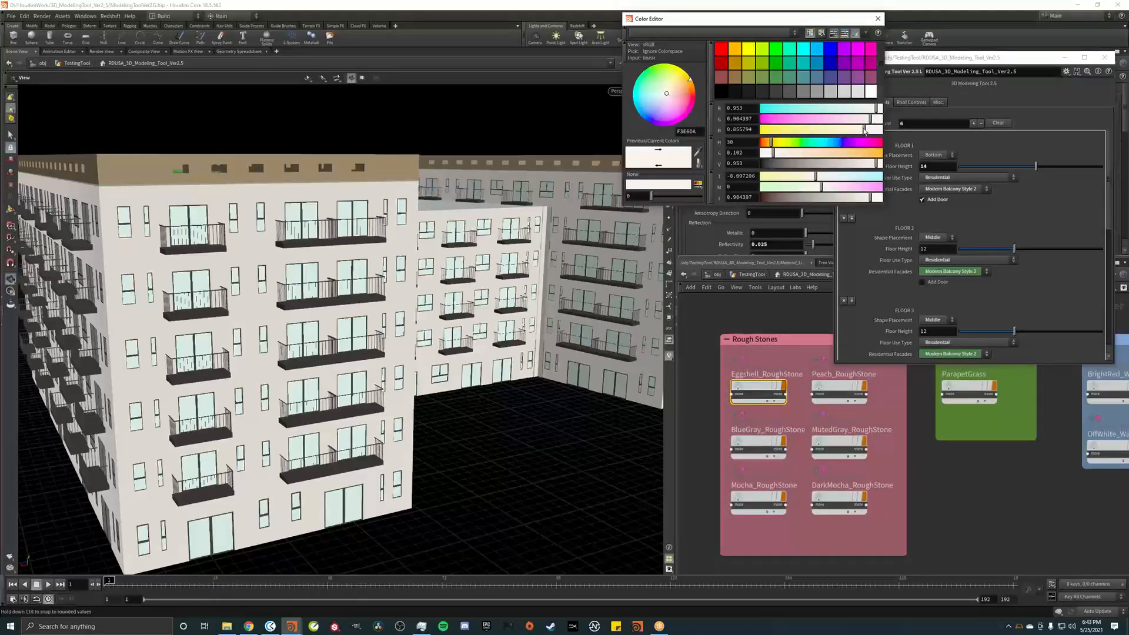
left_click_drag(864, 129, 803, 129)
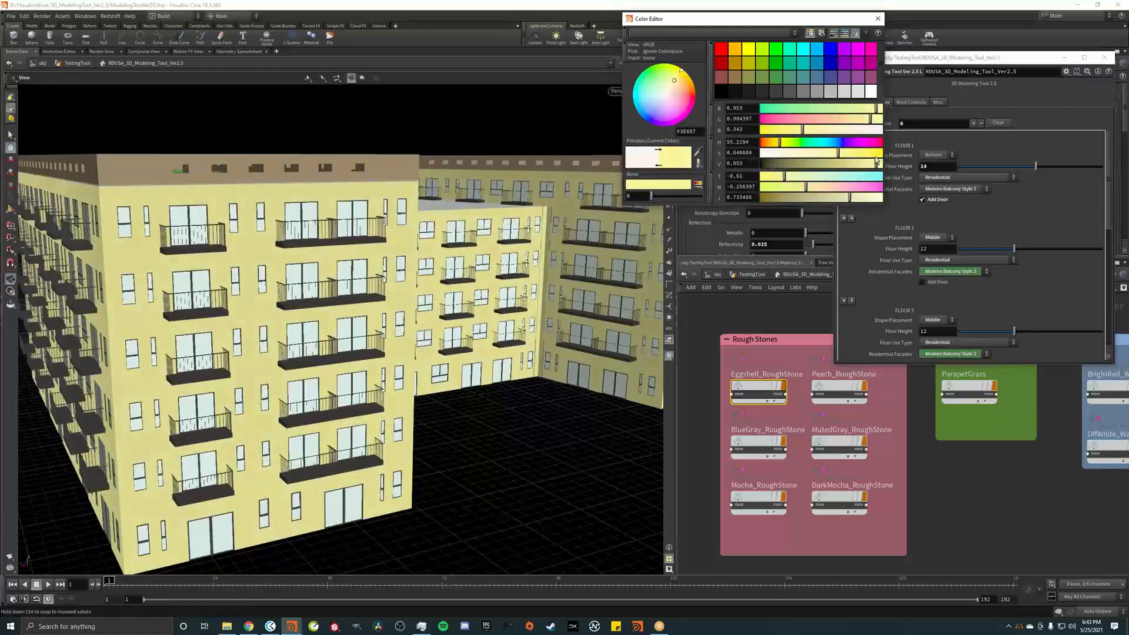
key("ctrl+z")
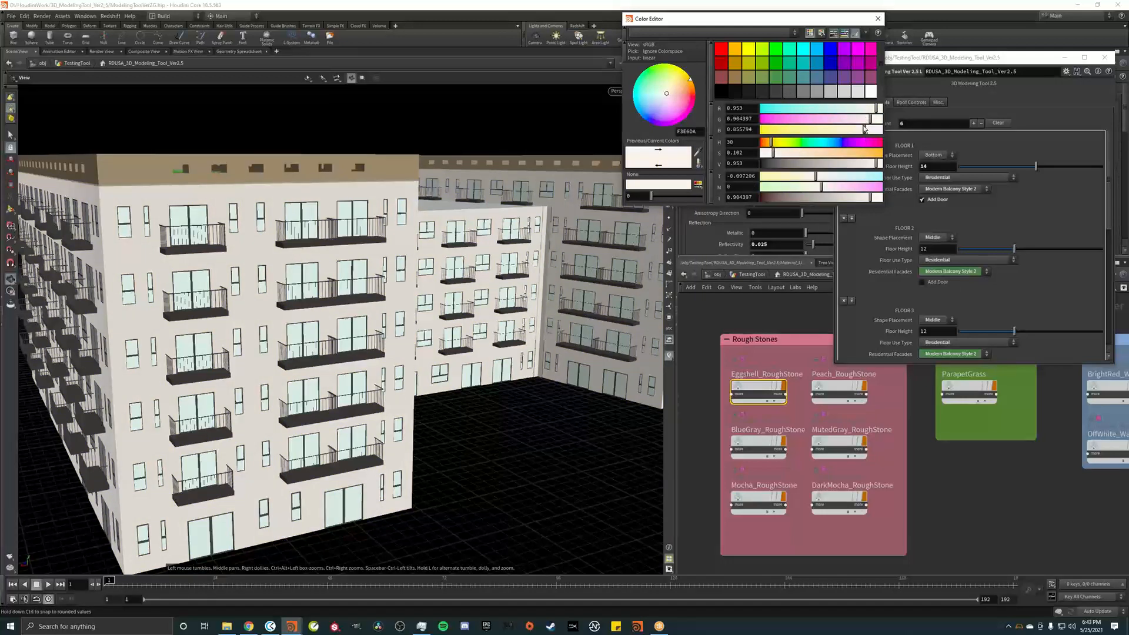
left_click_drag(864, 130, 818, 131)
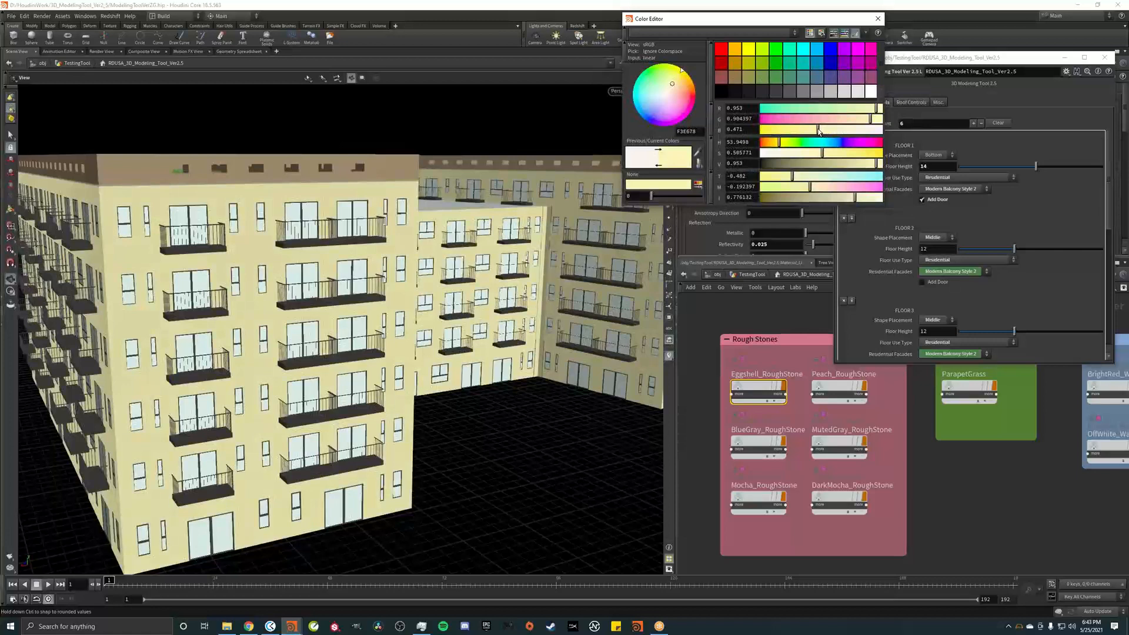
left_click_drag(818, 131, 794, 154)
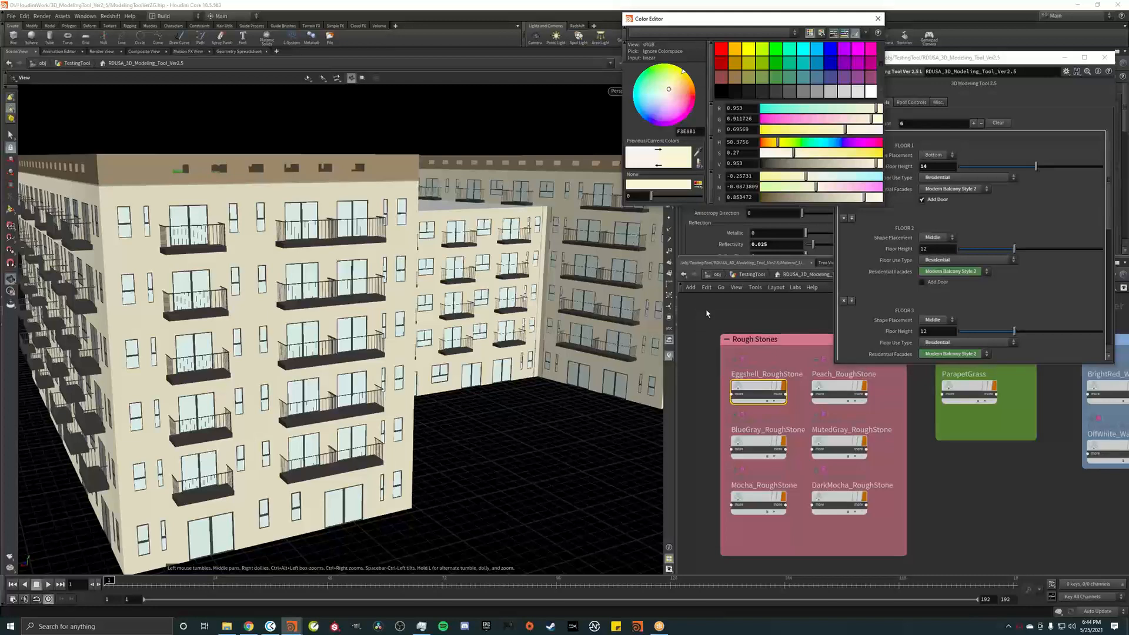
Examine the recolored building from its long side and corner, and move the color editor clear of the viewport
left_click_drag(423, 270, 457, 297)
scroll(457, 297, "down", 5)
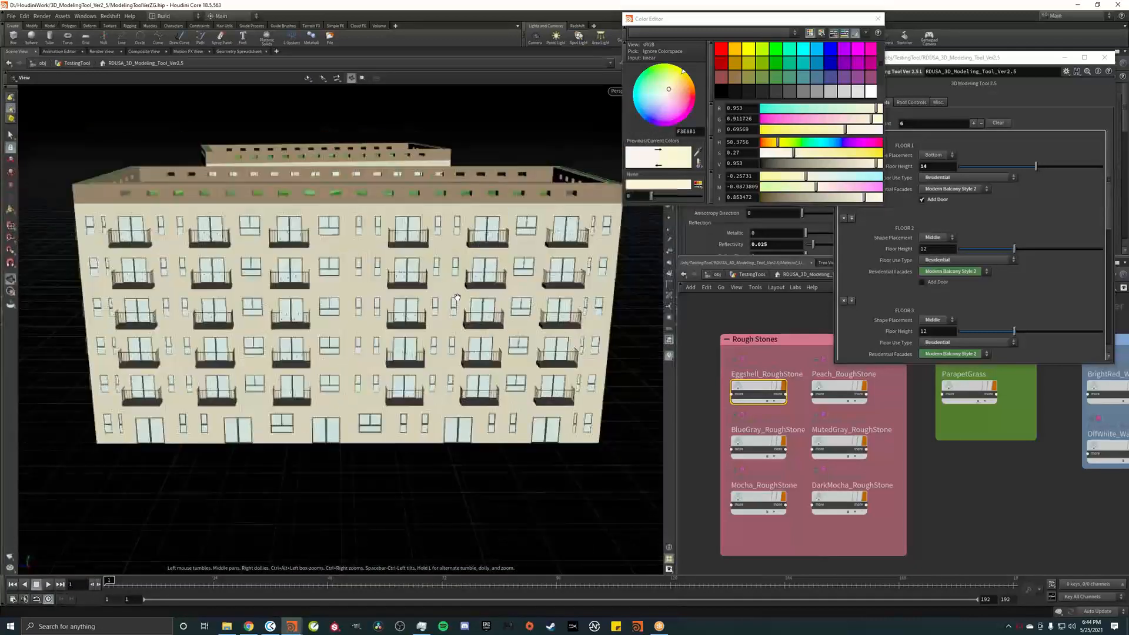
left_click_drag(329, 288, 456, 284)
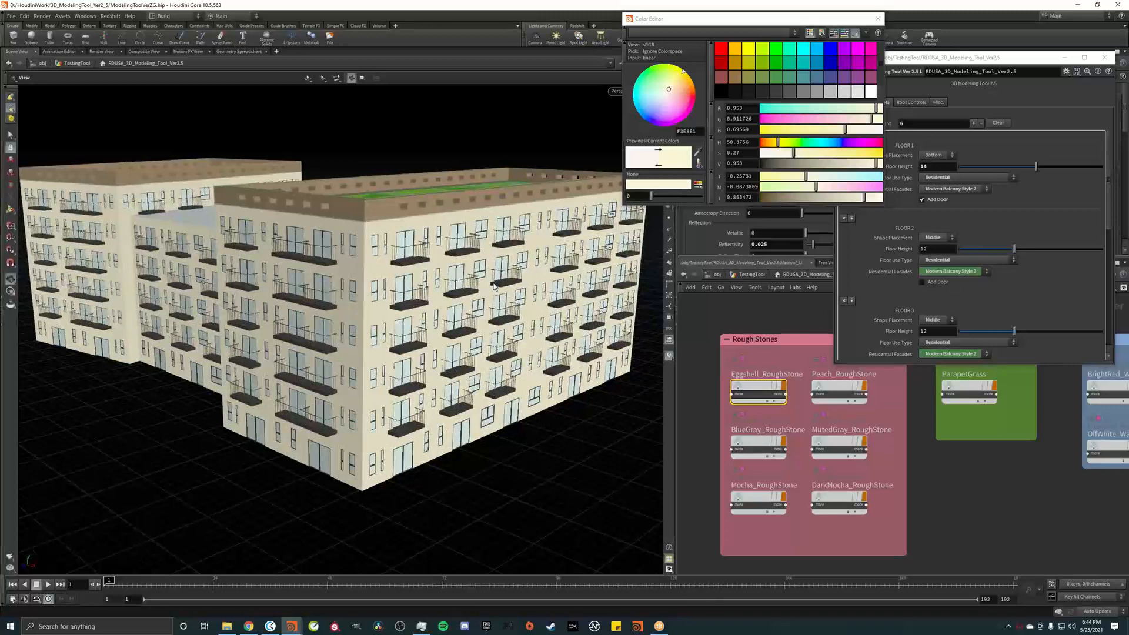
left_click(746, 26)
left_click_drag(746, 27, 836, 69)
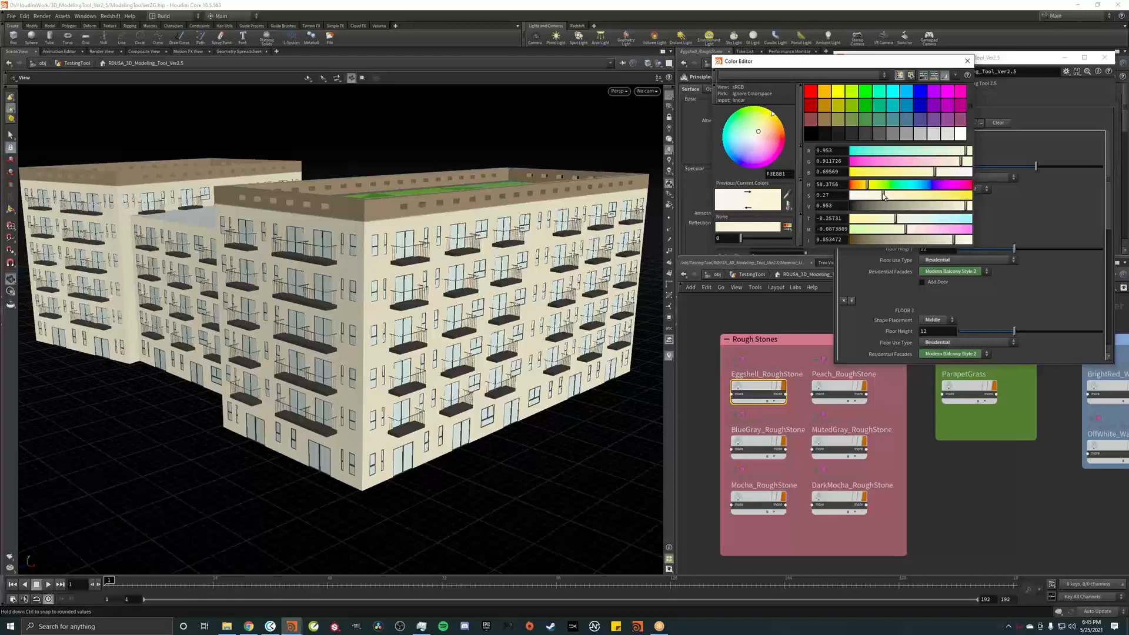
Try a saturation of 0.182 for the Eggshell_RoughStone base color and undo it
left_click_drag(884, 197, 886, 198)
left_click_drag(885, 197, 863, 198)
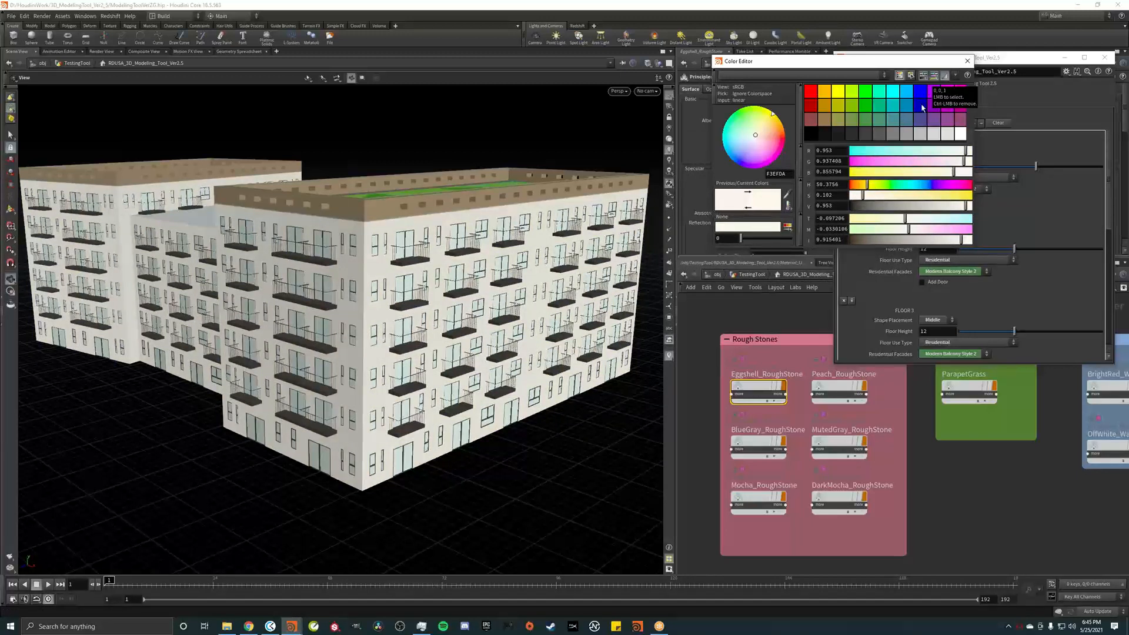
key("ctrl+z")
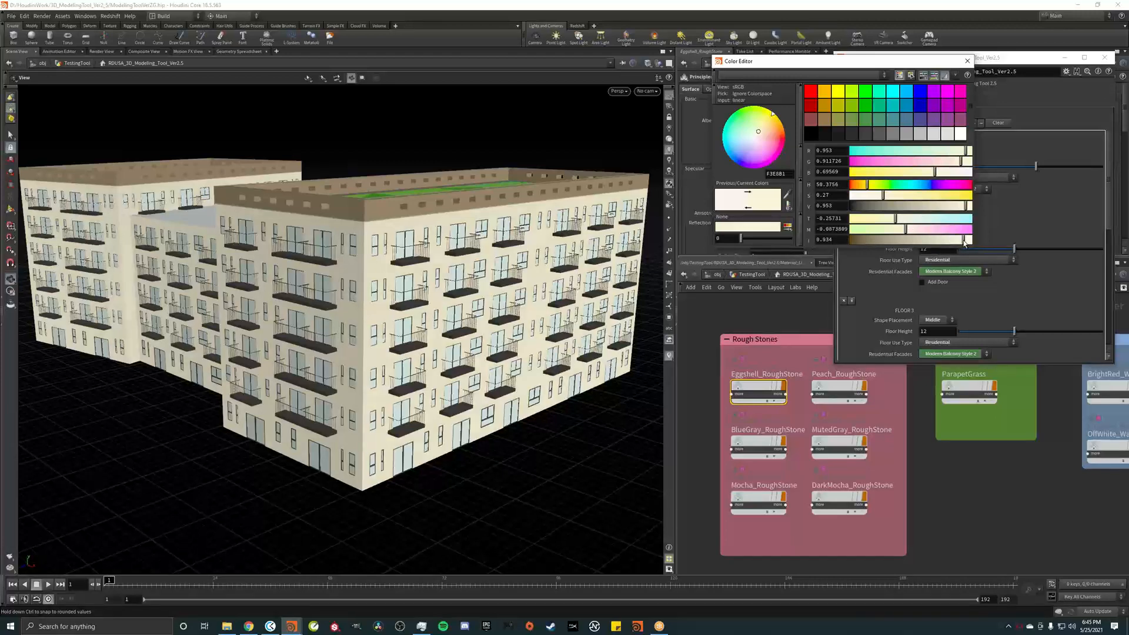
Brighten the Eggshell_RoughStone base color by setting its intensity to 1
left_click_drag(964, 242, 973, 243)
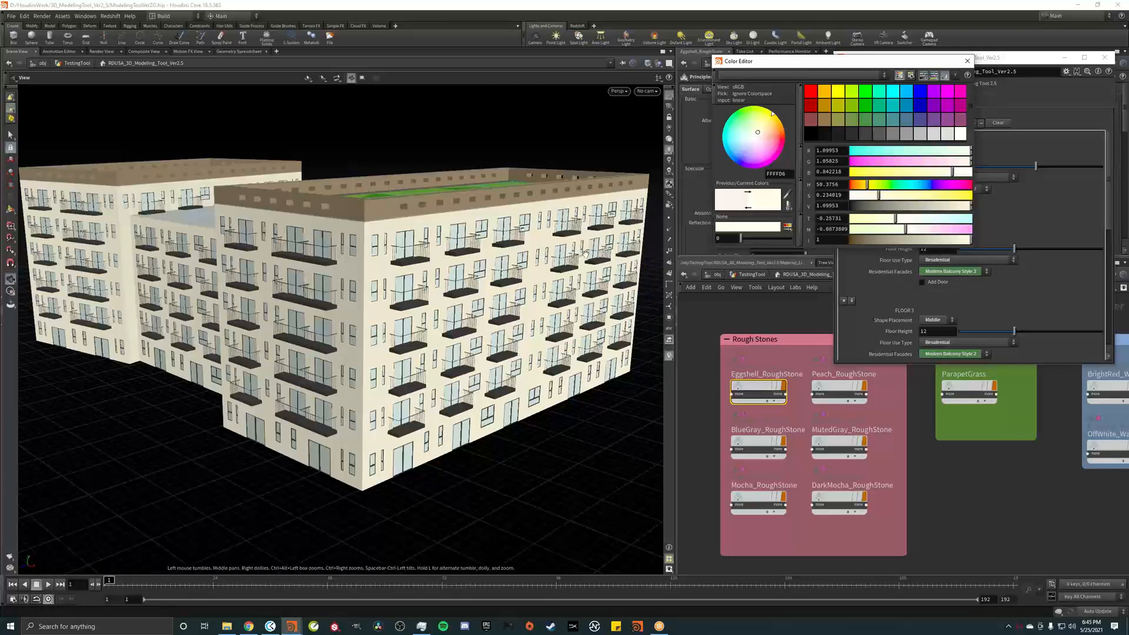
left_click(746, 305)
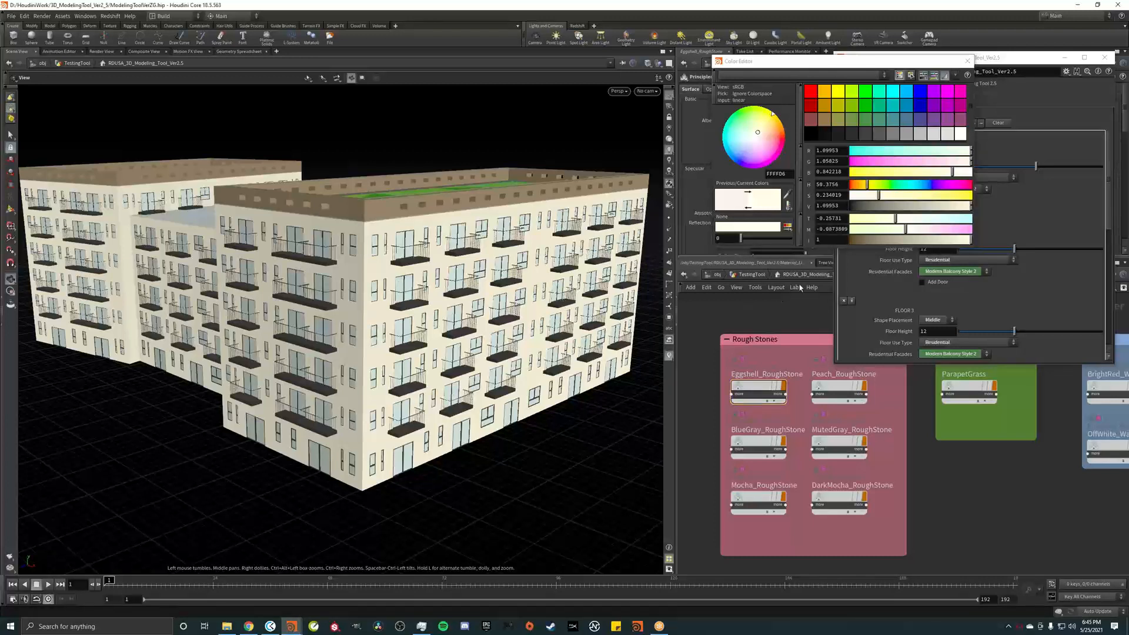
Return from the material library to the building network and set the Green_Roof_Generator node's roof type to Garden and Growth
key("u")
scroll(827, 384, "down", 3)
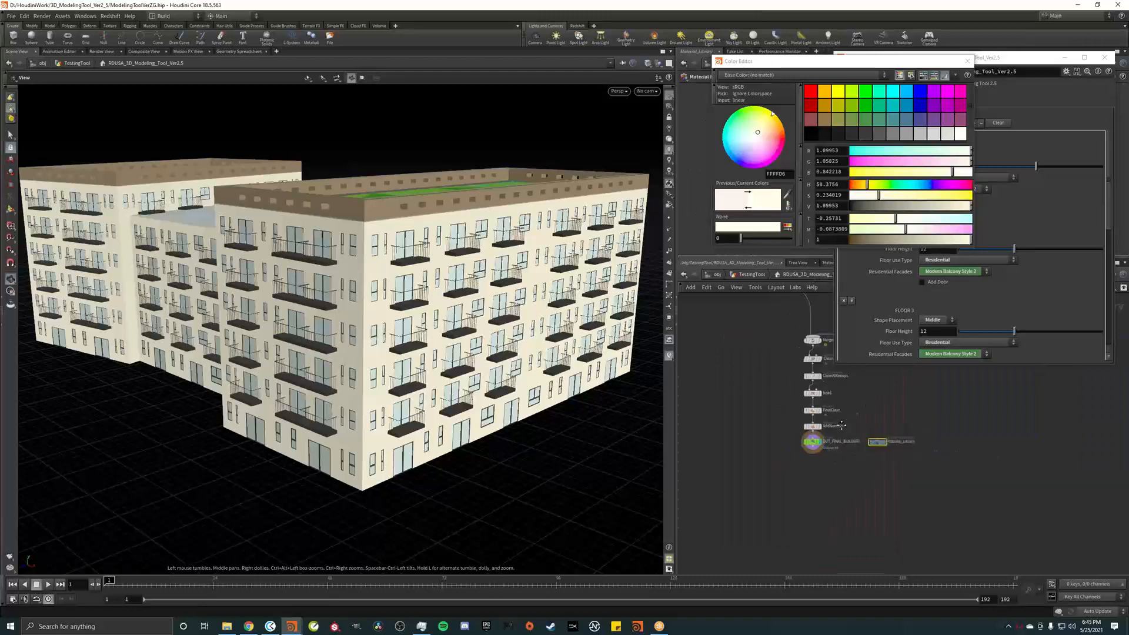
middle_click_drag(828, 403, 746, 514)
left_click(765, 422)
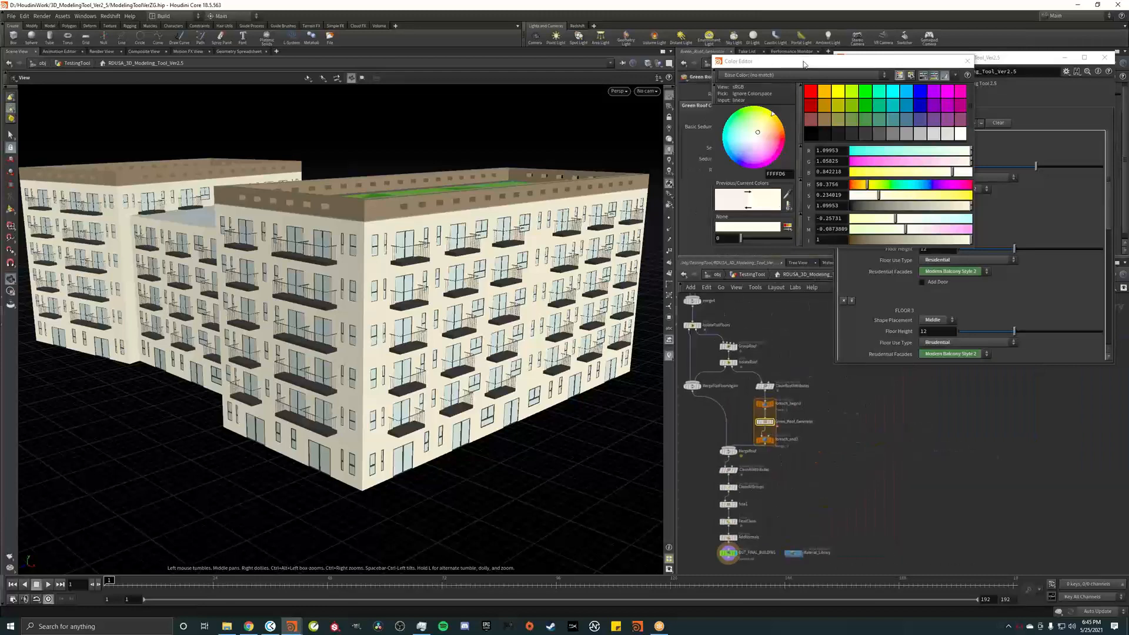
left_click_drag(784, 61, 879, 232)
left_click(766, 117)
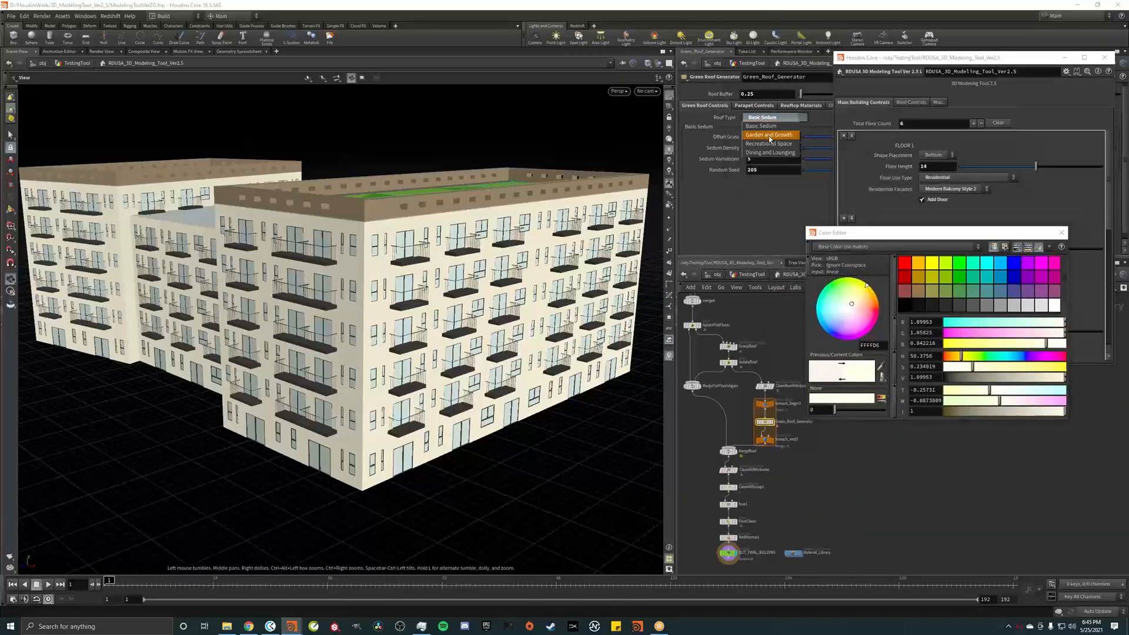
left_click(769, 135)
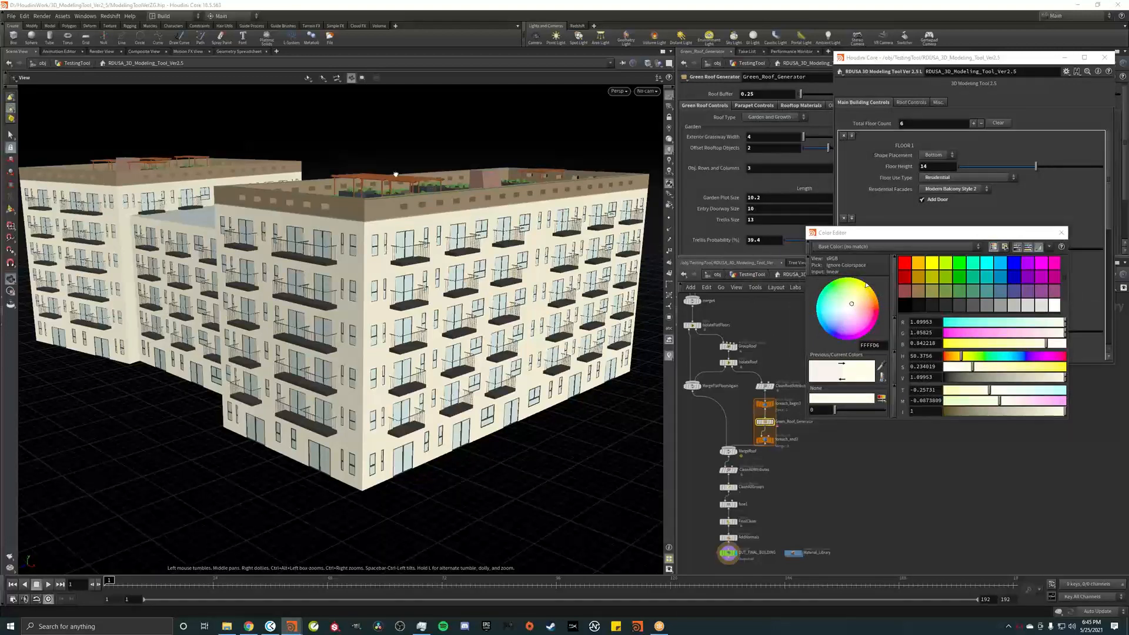
Set the roof garden's object rows and columns to 4 and 5, moving the modeling tool's parameter window clear of the fields
left_click_drag(395, 175, 468, 210)
middle_click_drag(766, 168, 778, 165)
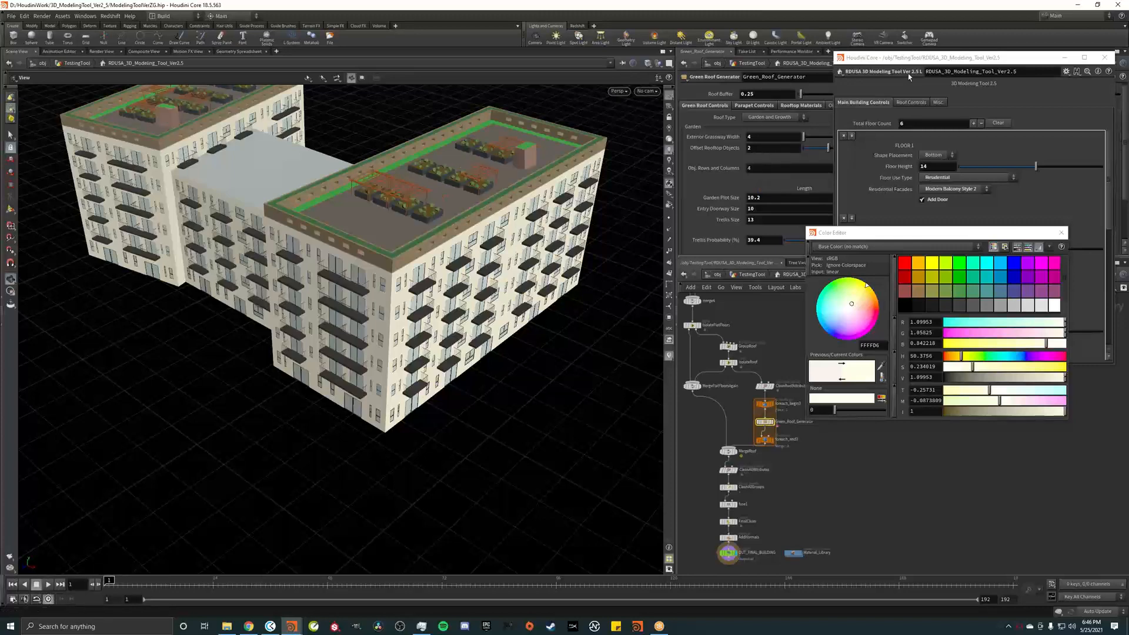
left_click_drag(907, 57, 895, 249)
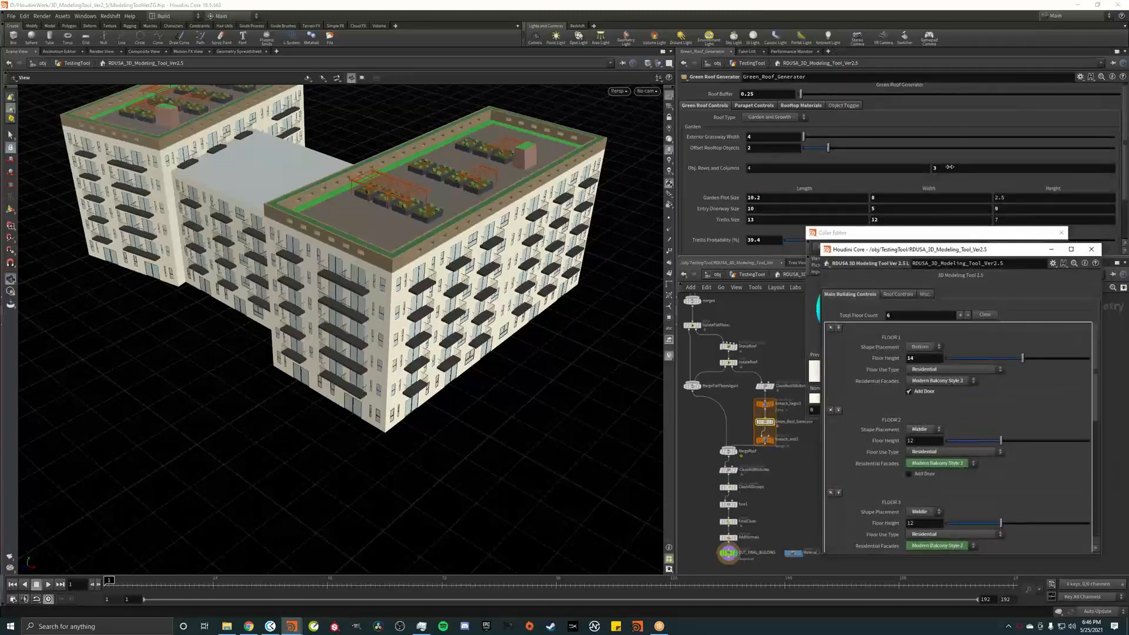
middle_click_drag(950, 167, 946, 166)
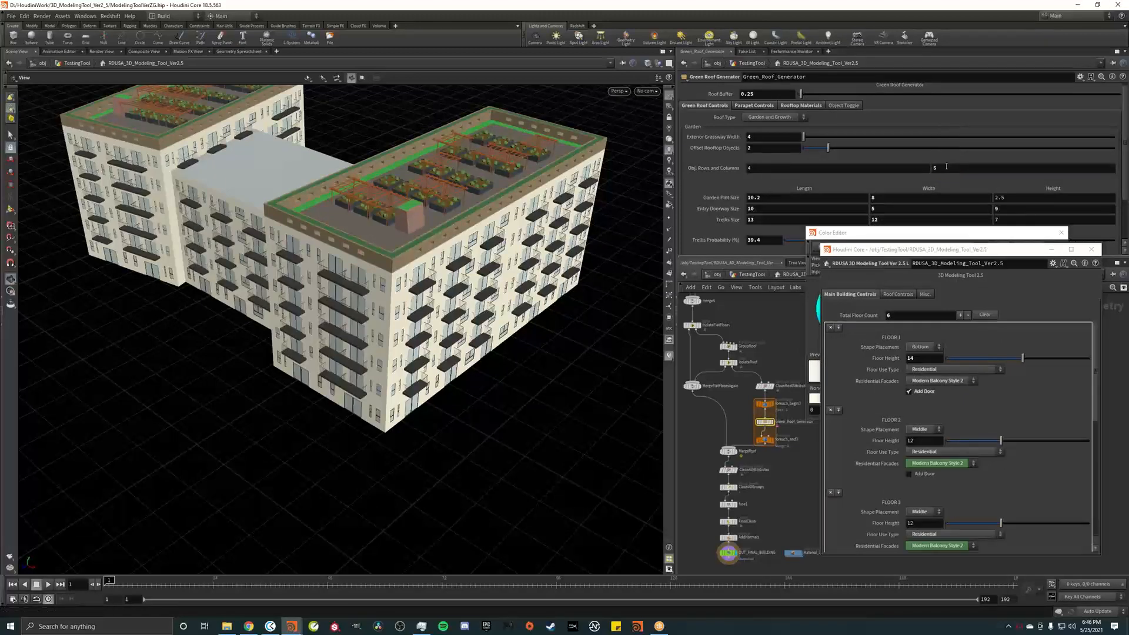
Examine the garden roofs and balcony facades from several sides, with the modeling tool's floor settings window moved back up beside the viewport
left_click_drag(373, 231, 427, 250)
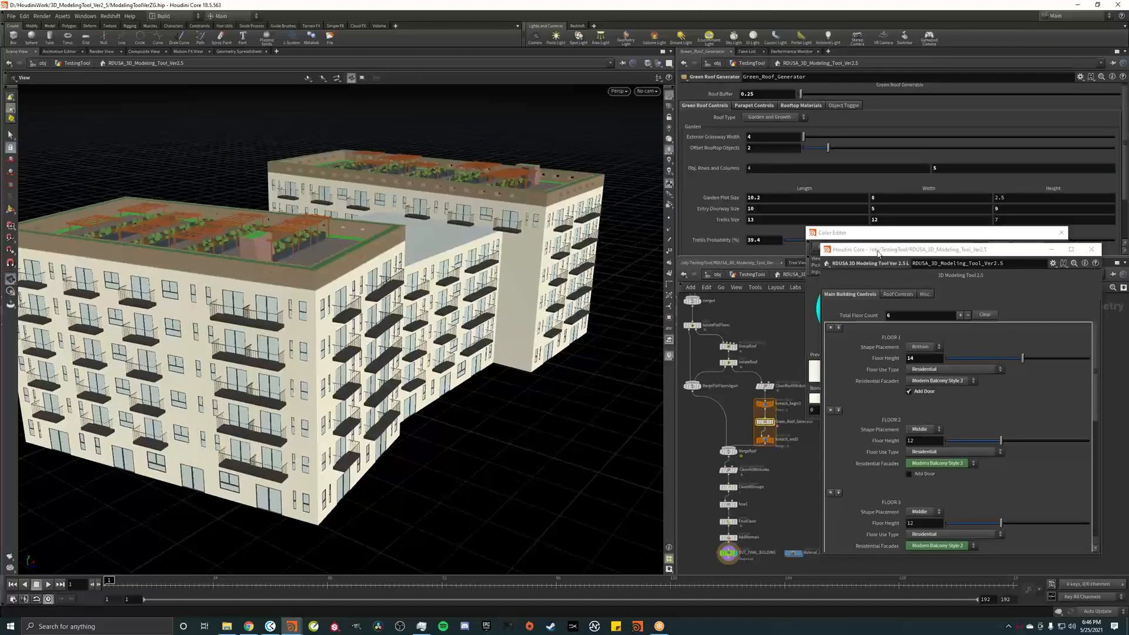
left_click_drag(879, 254, 801, 100)
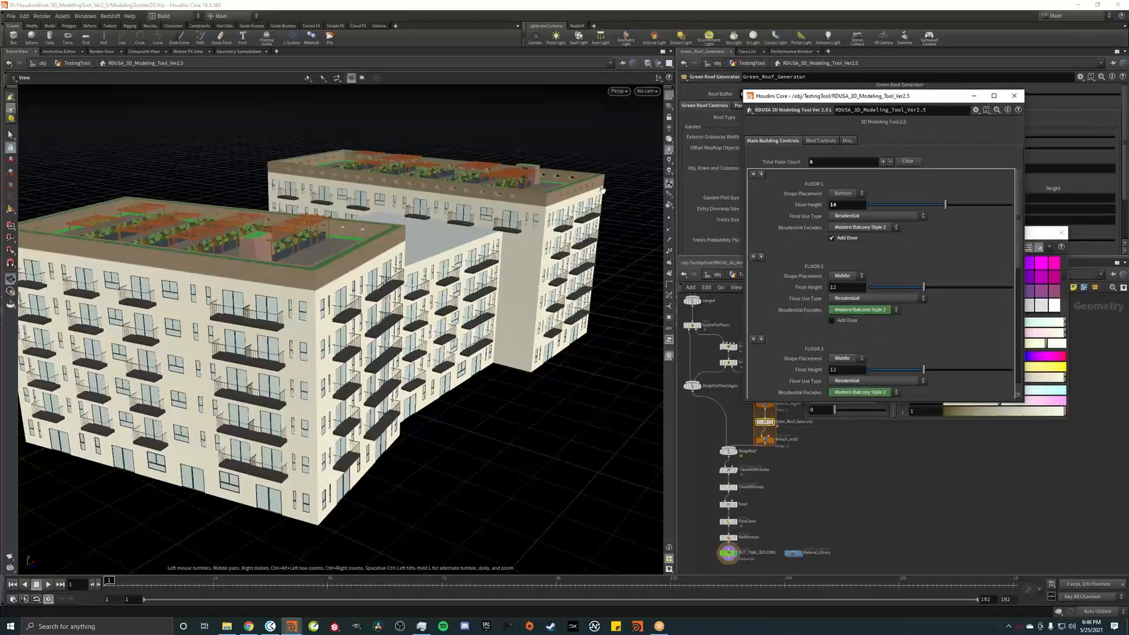
left_click_drag(587, 160, 391, 225)
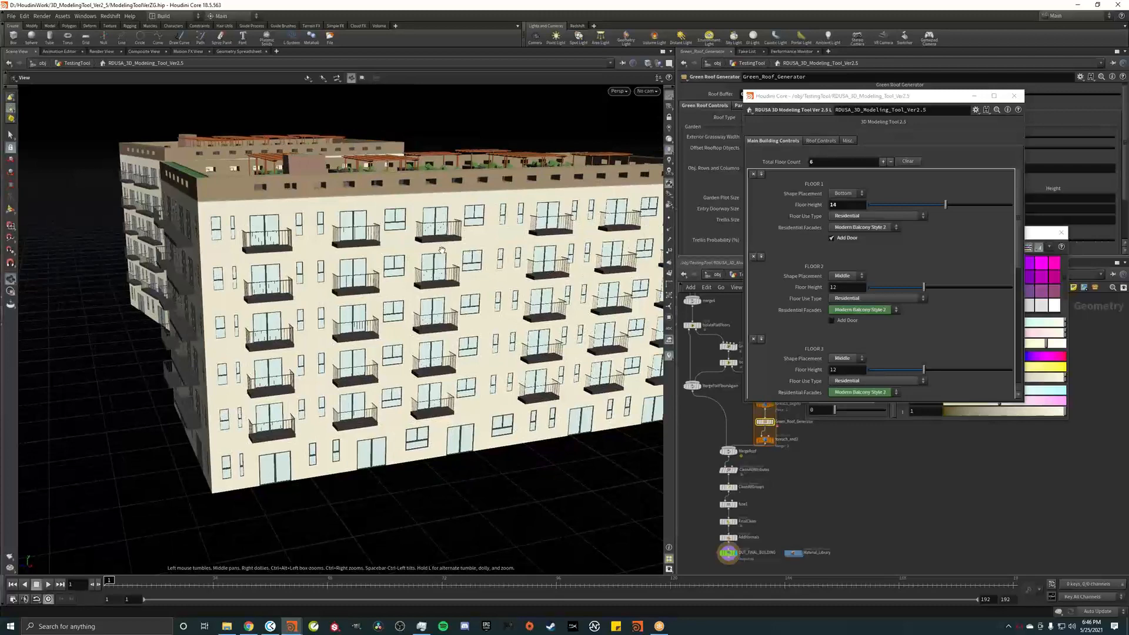
left_click_drag(441, 252, 479, 255)
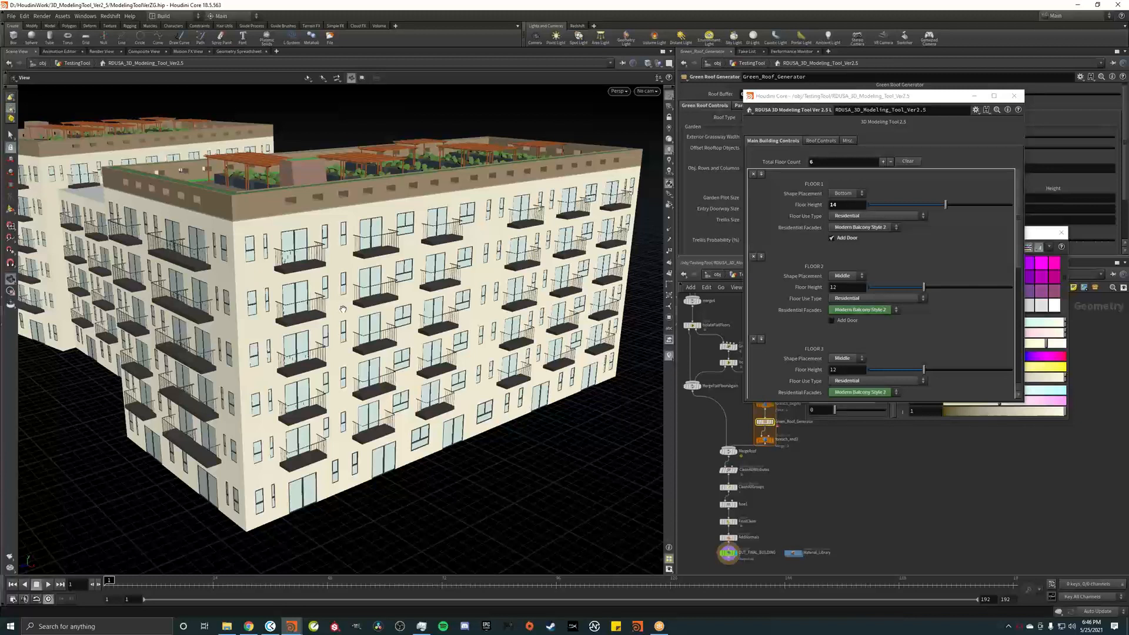
left_click(875, 231)
left_click(938, 251)
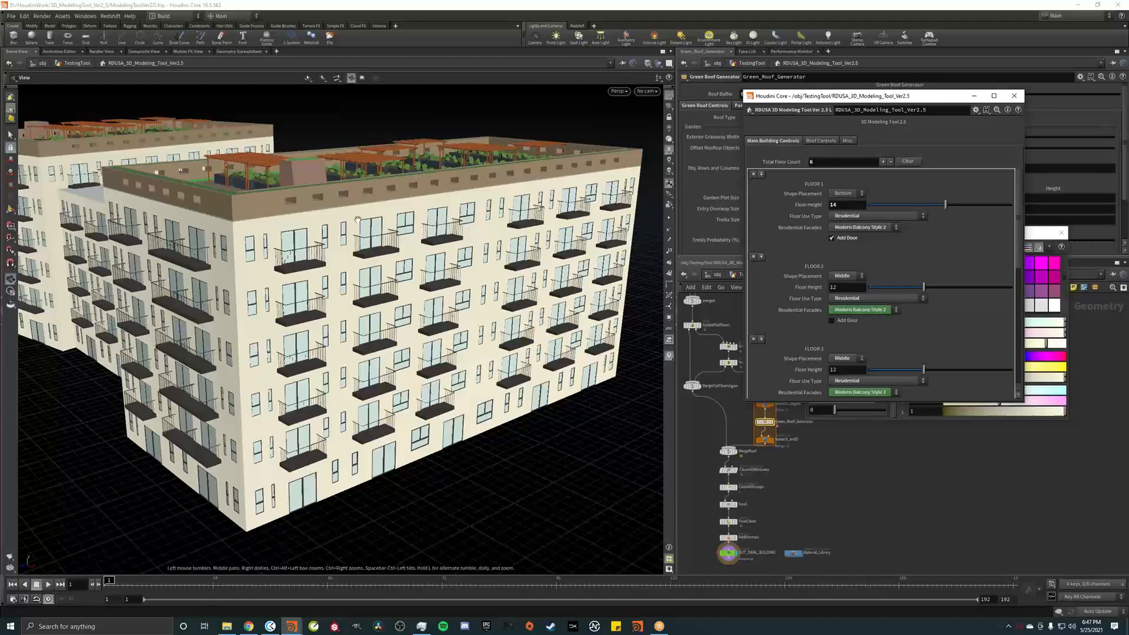
middle_click_drag(353, 216, 448, 219)
left_click_drag(200, 205, 296, 204)
middle_click_drag(296, 205, 420, 210)
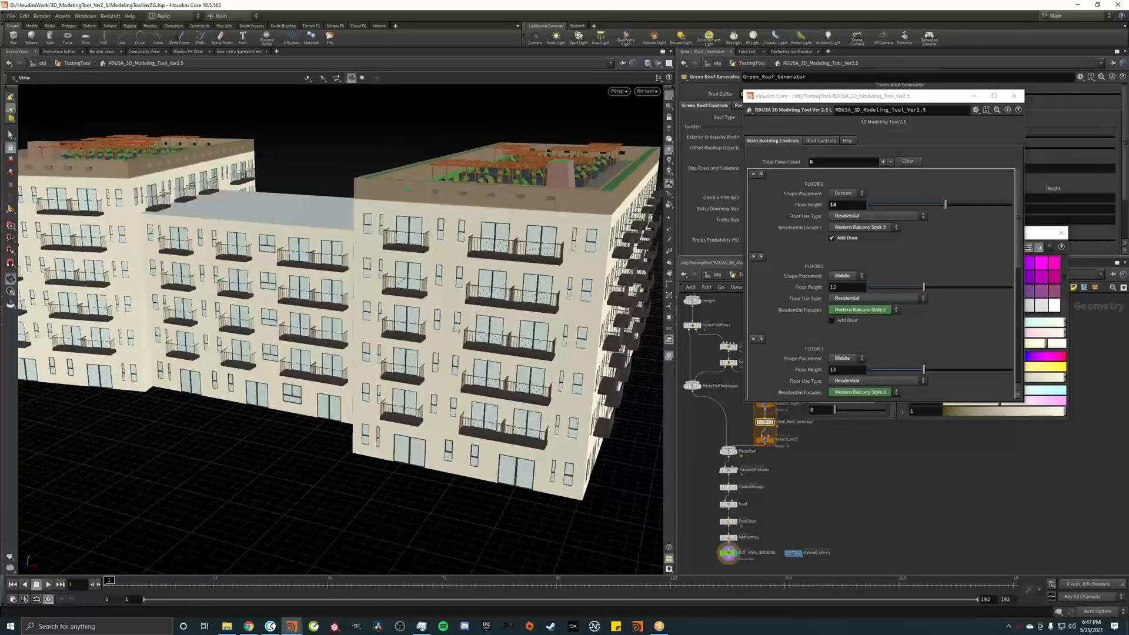